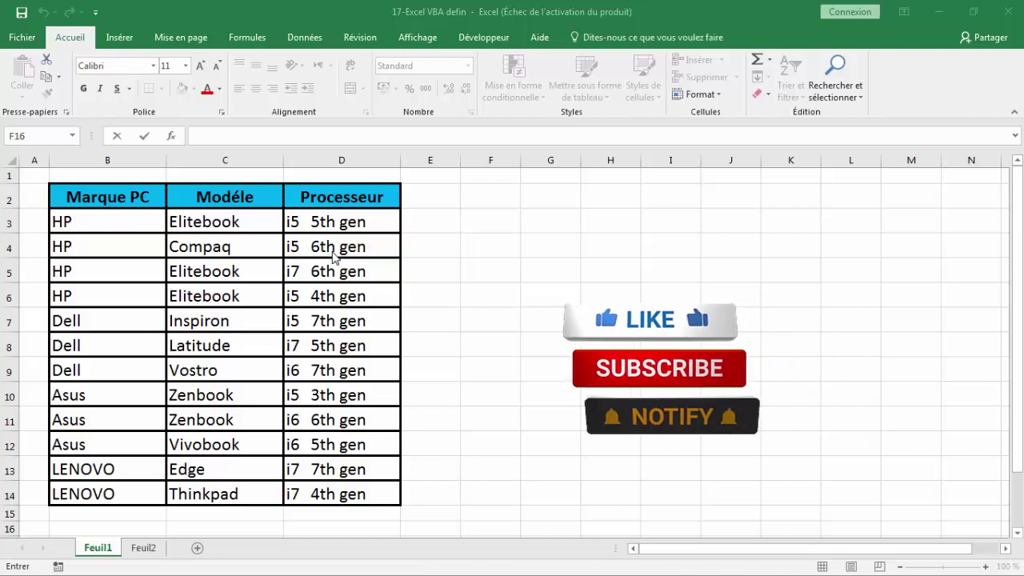
Open the VBA editor from the Developer tab and insert a new UserForm1, dragged to a larger size.
click(483, 38)
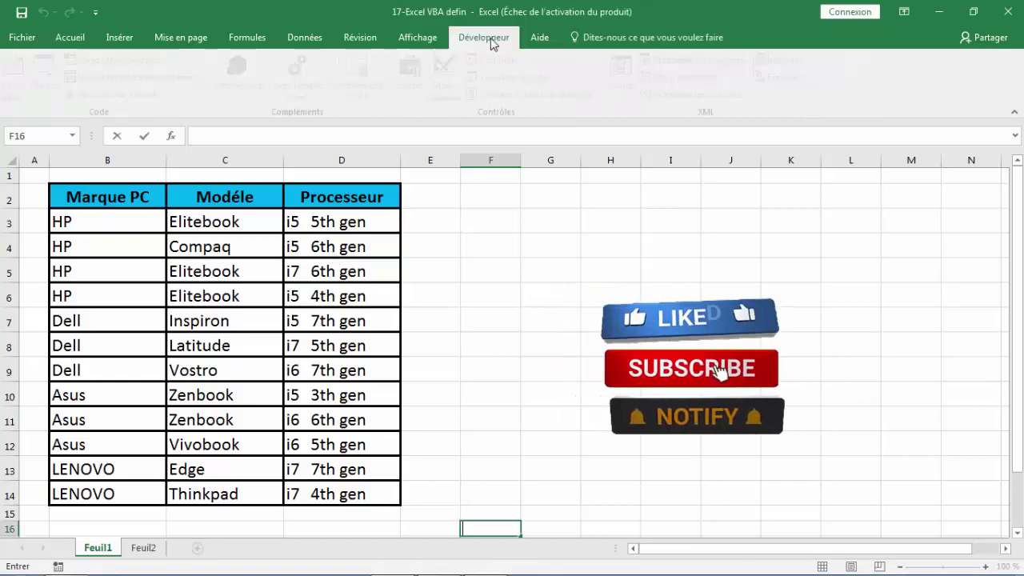
click(516, 276)
click(17, 84)
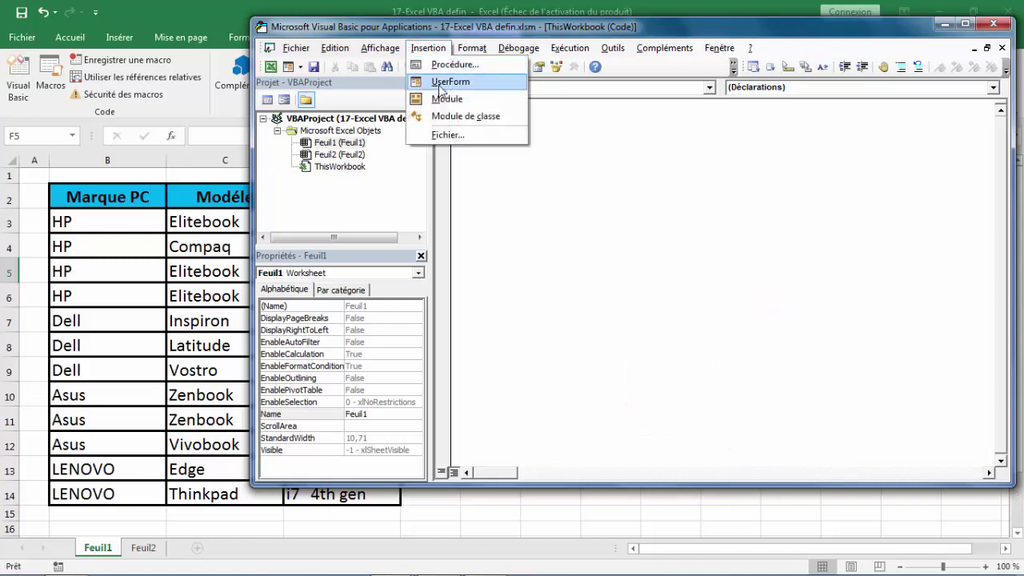
click(449, 82)
drag(681, 267, 819, 473)
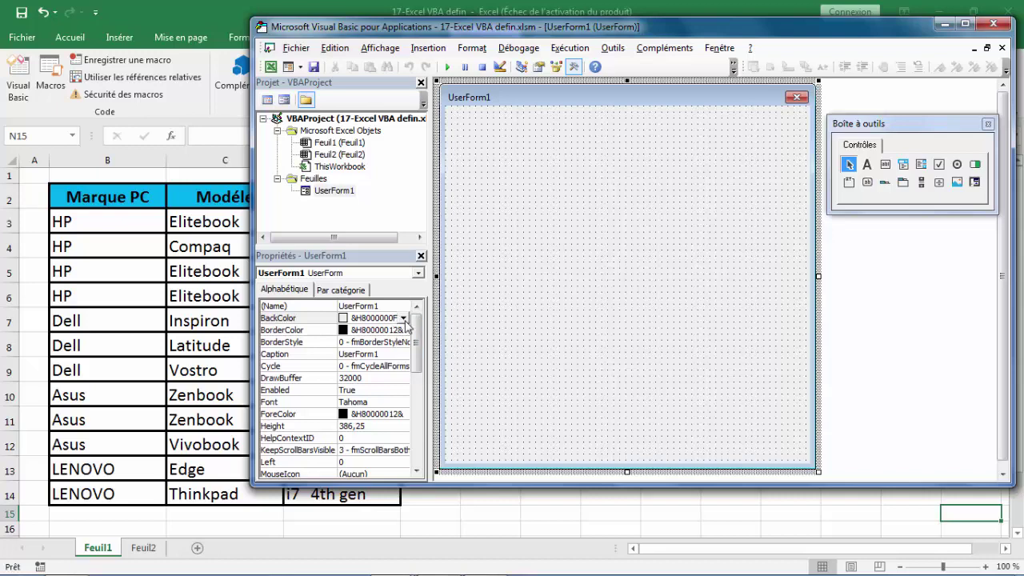
Set the form's BackColor to light green from the palette.
click(403, 318)
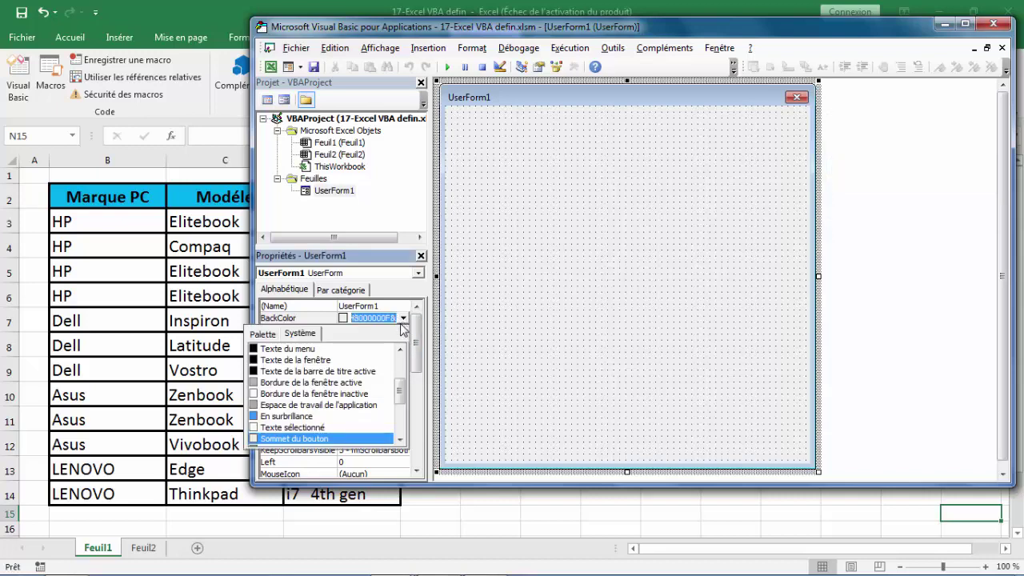
click(275, 337)
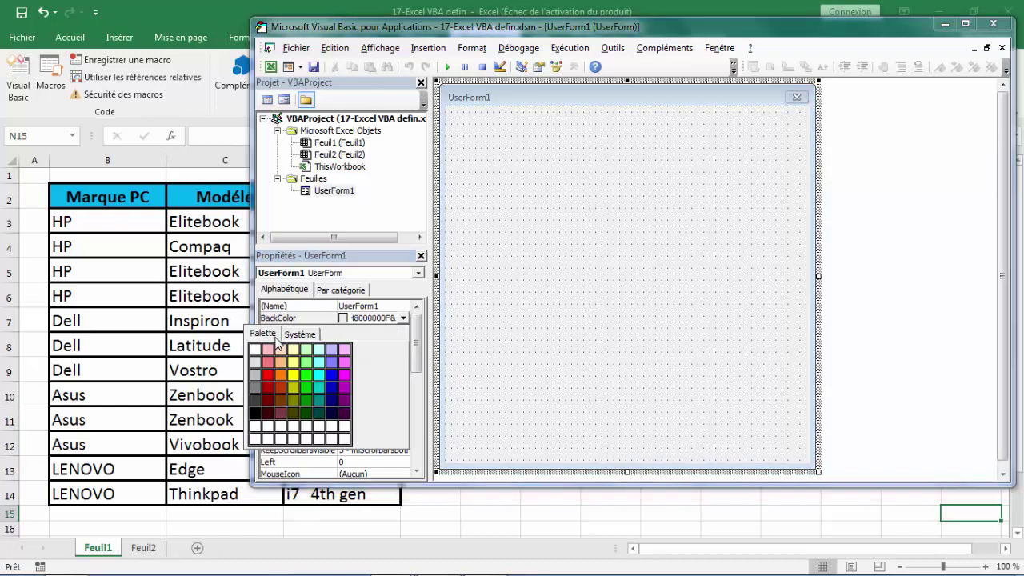
click(307, 362)
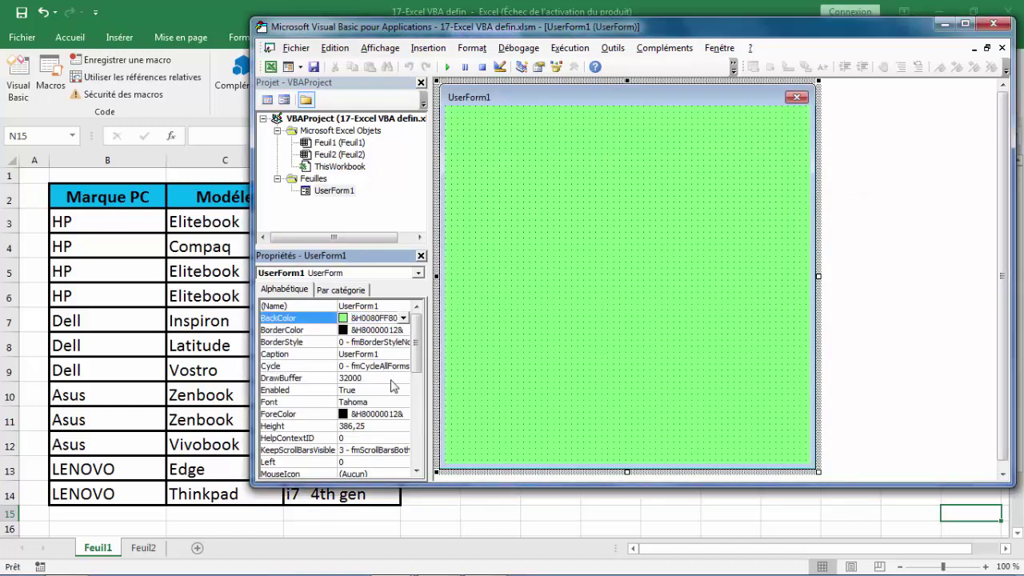
Replace the form's caption with the shop name 'Nos PC'.
click(400, 342)
click(390, 354)
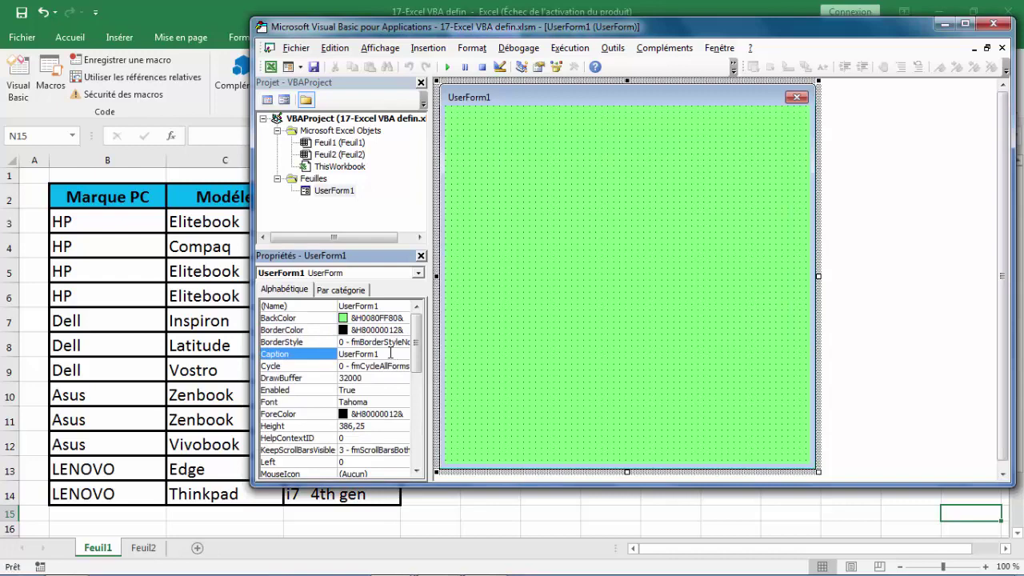
double_click(388, 353)
text(Nos PC Rayan)
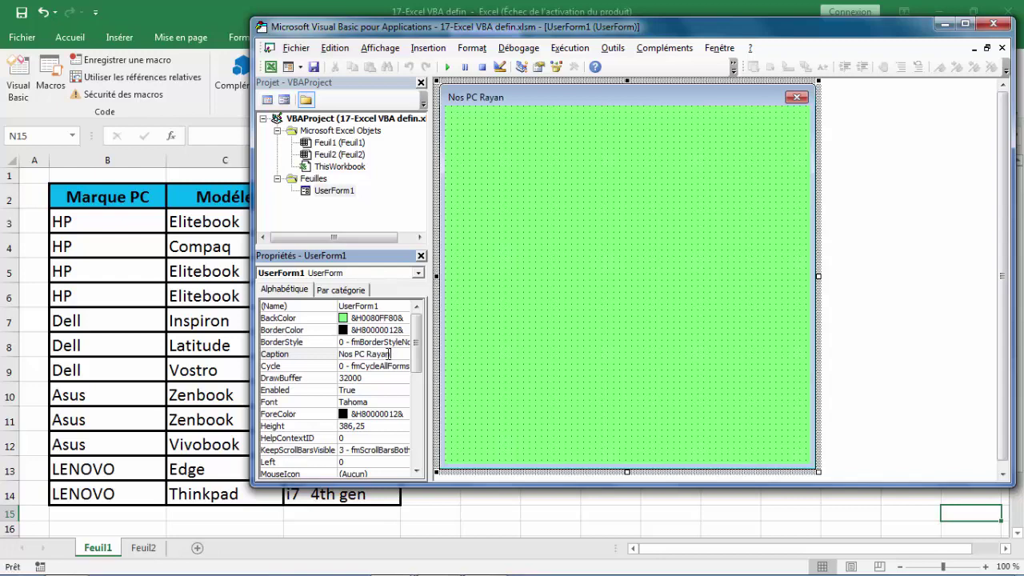
text(e com)
click(537, 277)
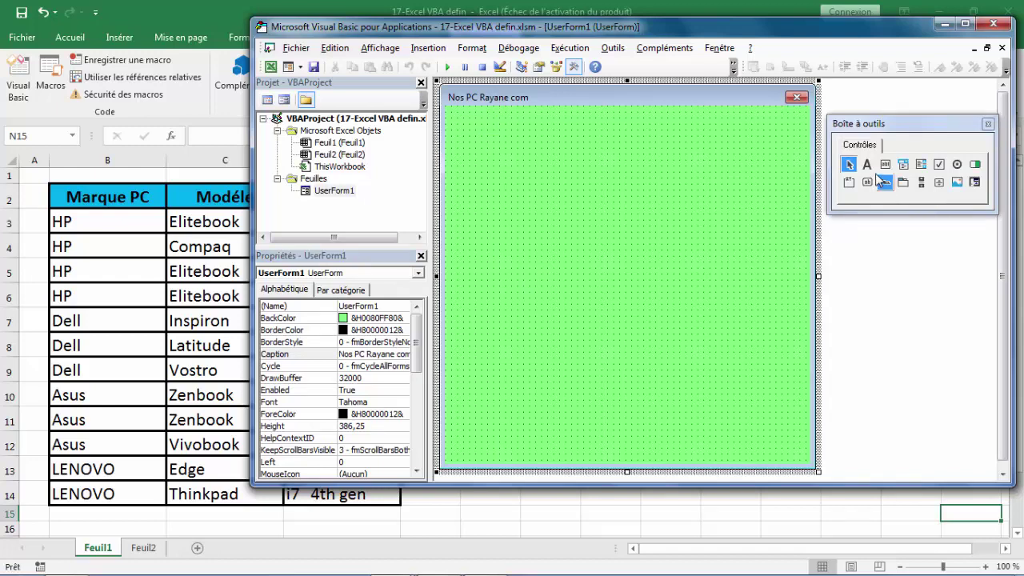
Draw a label at the top of the form with a cyan background and the shop name caption.
mouse_move(867, 164)
mouse_down()
mouse_move(625, 176)
mouse_move(592, 130)
mouse_move(729, 179)
mouse_up()
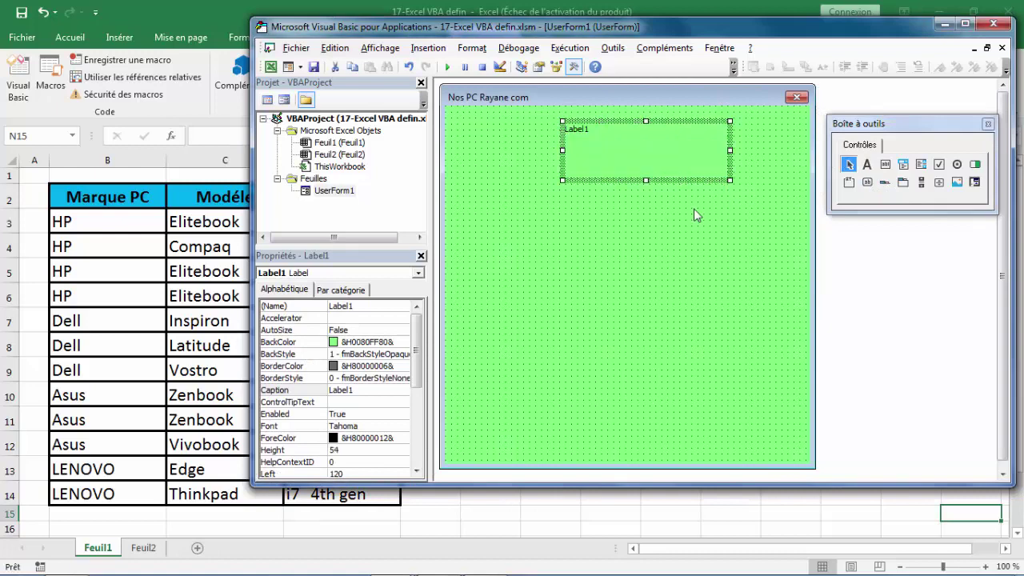
click(388, 342)
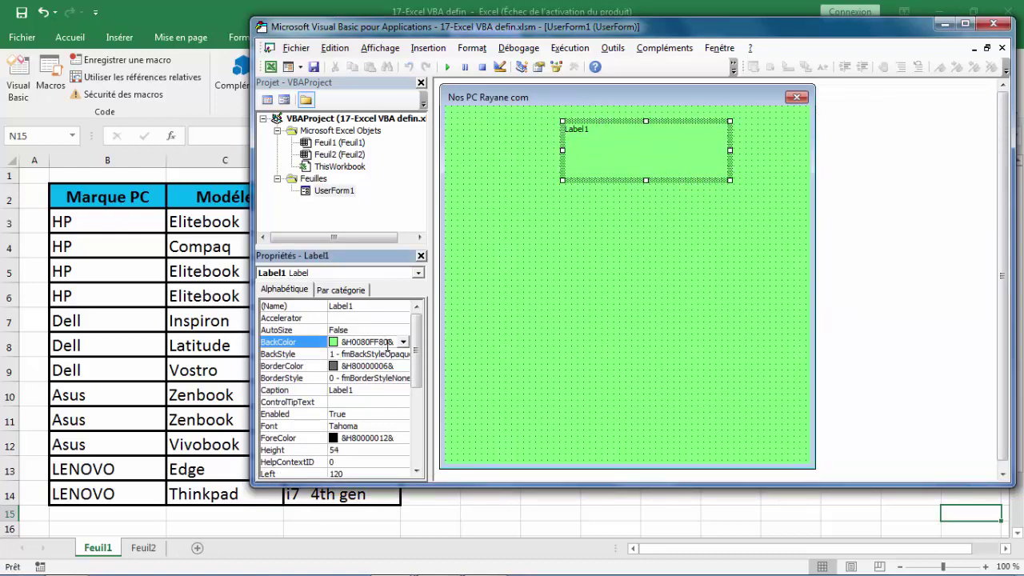
click(403, 342)
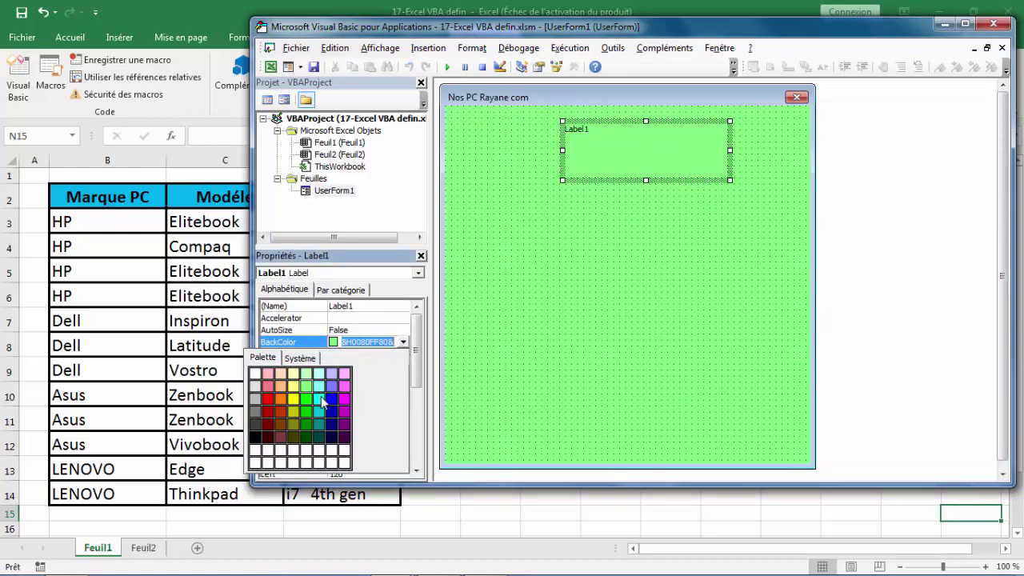
click(320, 399)
click(327, 390)
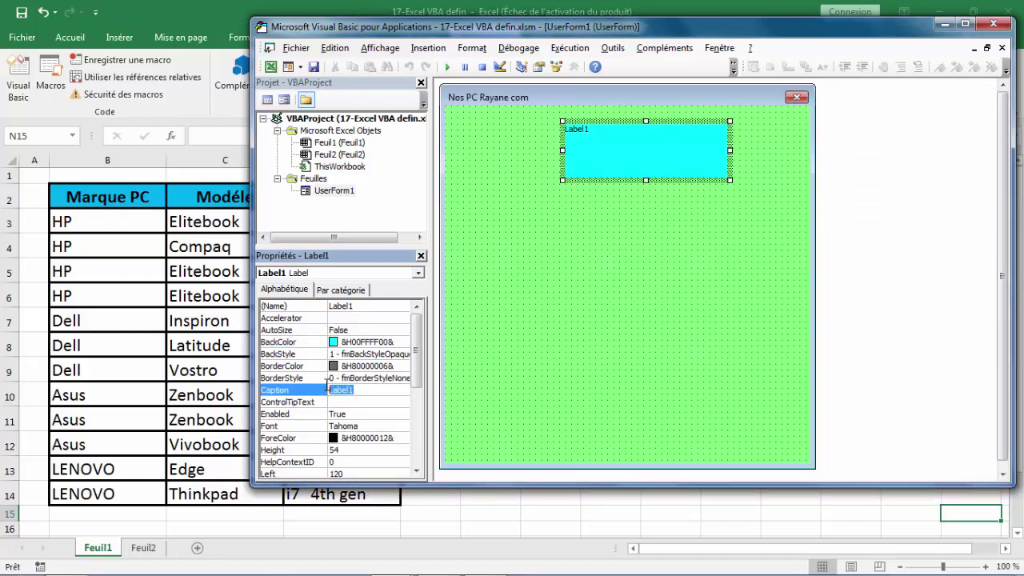
text(Nos PC Rayane com)
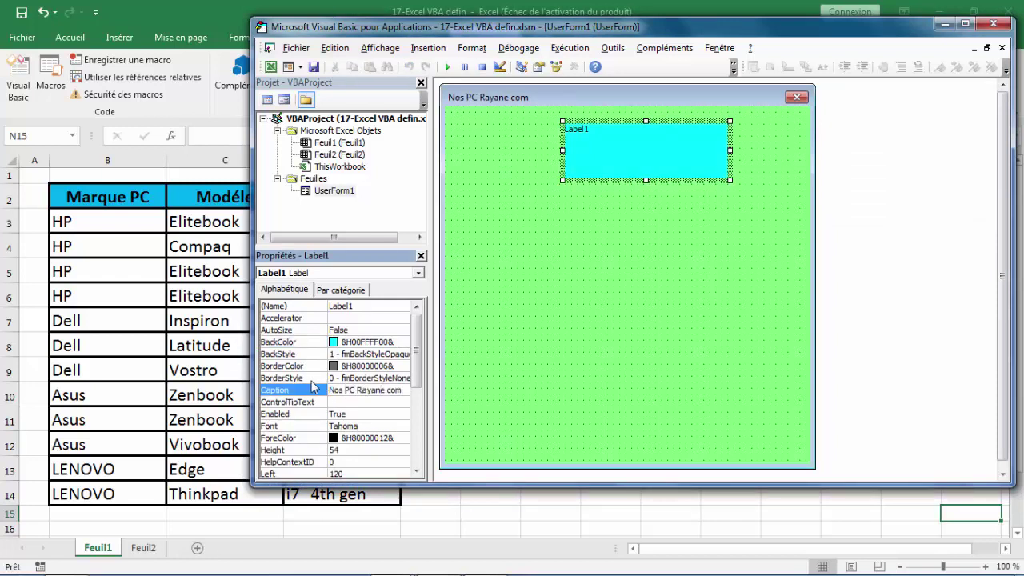
click(588, 278)
click(628, 162)
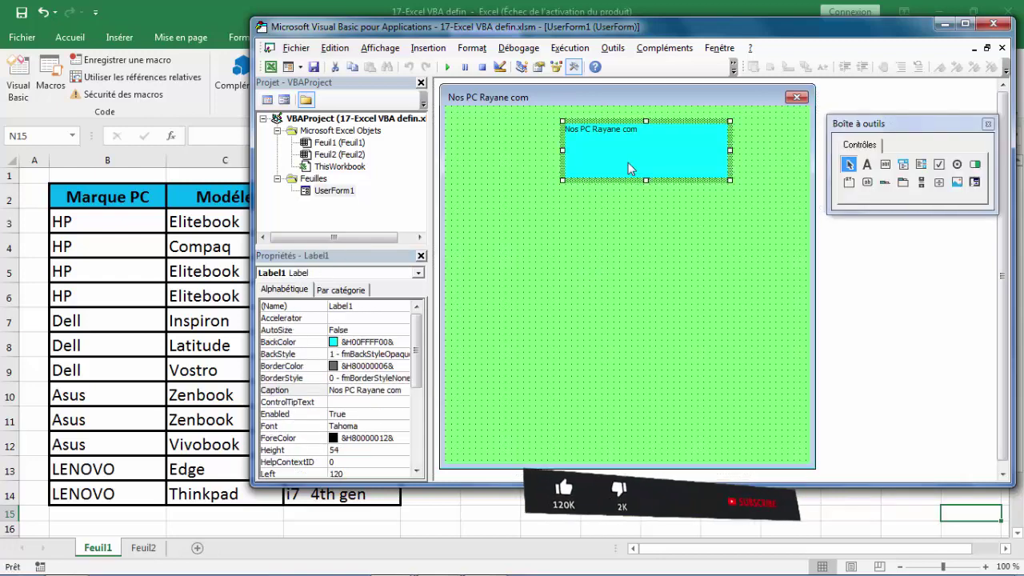
drag(412, 363, 416, 389)
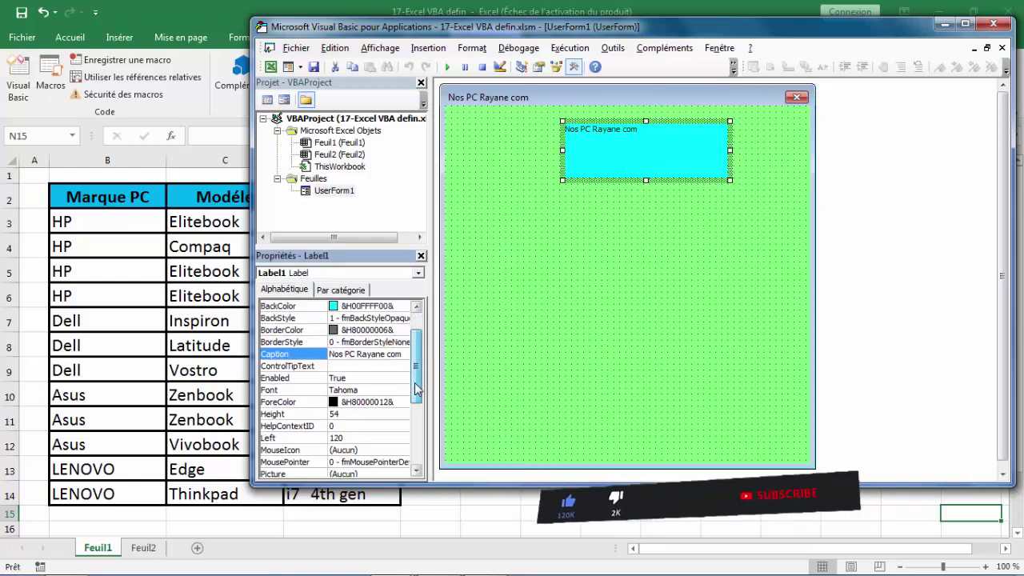
Set the title label's font to bold, size 24.
click(408, 390)
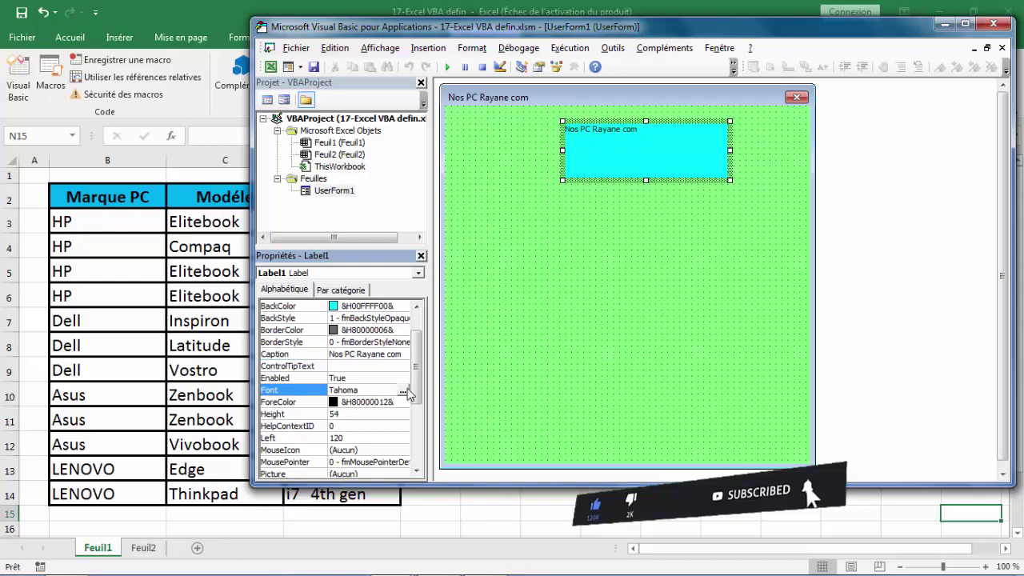
click(404, 390)
click(427, 189)
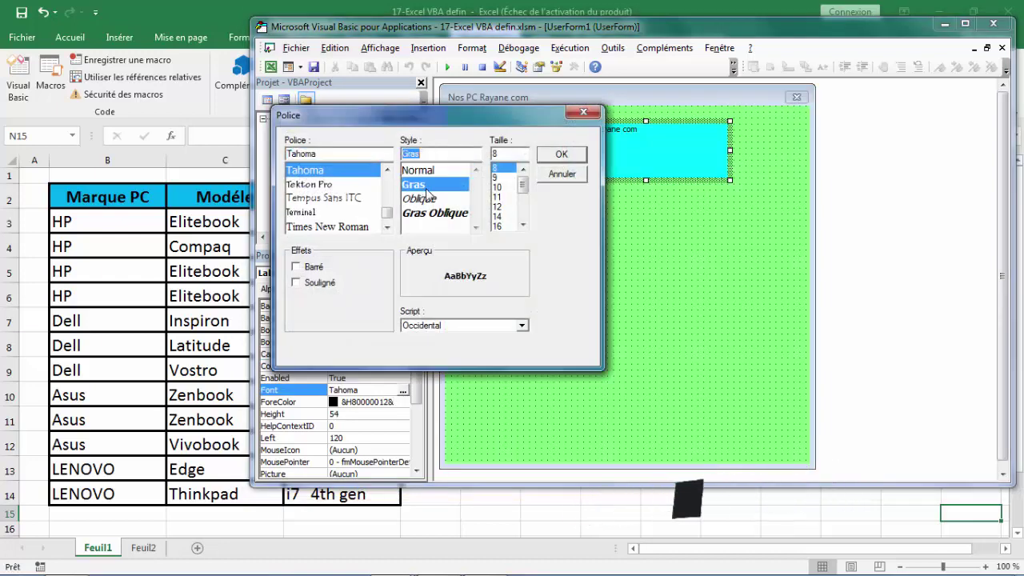
click(523, 228)
click(523, 227)
click(524, 227)
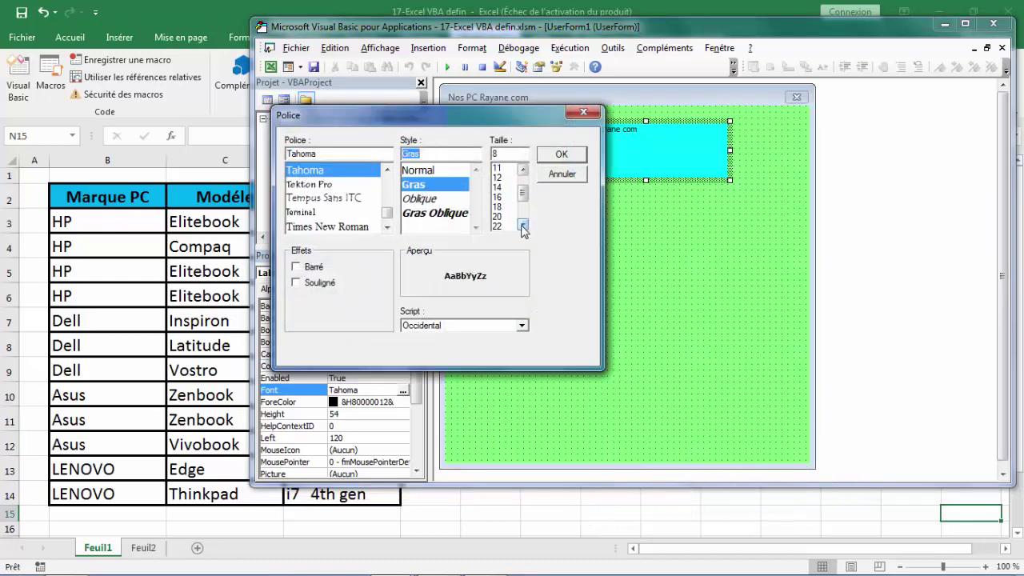
click(522, 227)
click(503, 227)
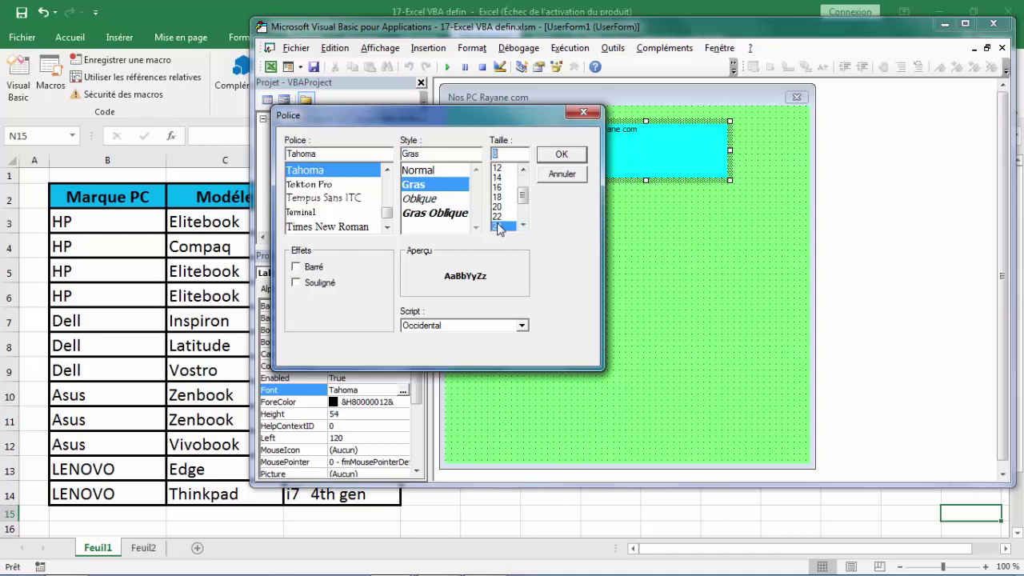
click(563, 153)
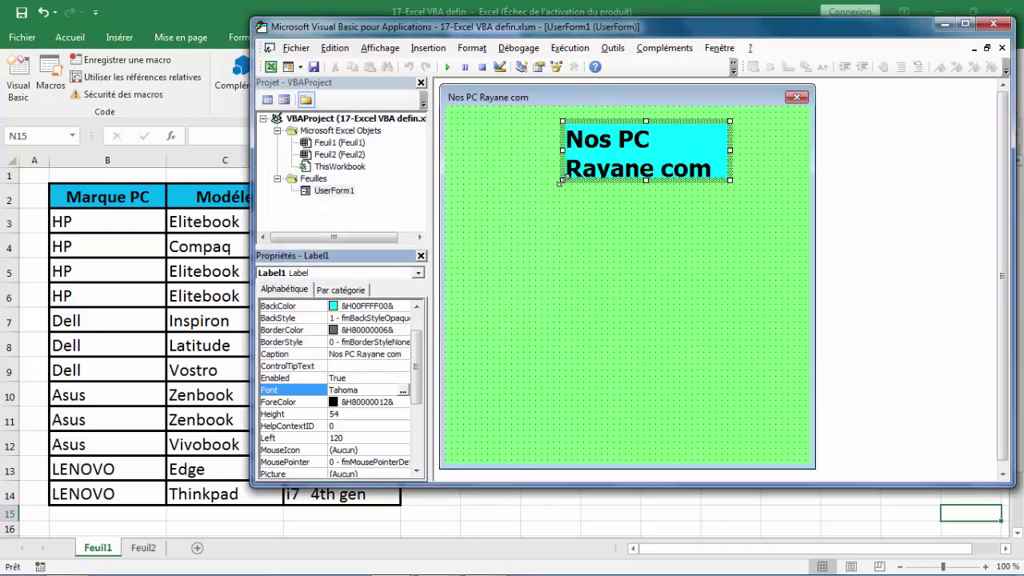
Centre the title label's text and nudge the label slightly up and left.
drag(563, 181, 556, 187)
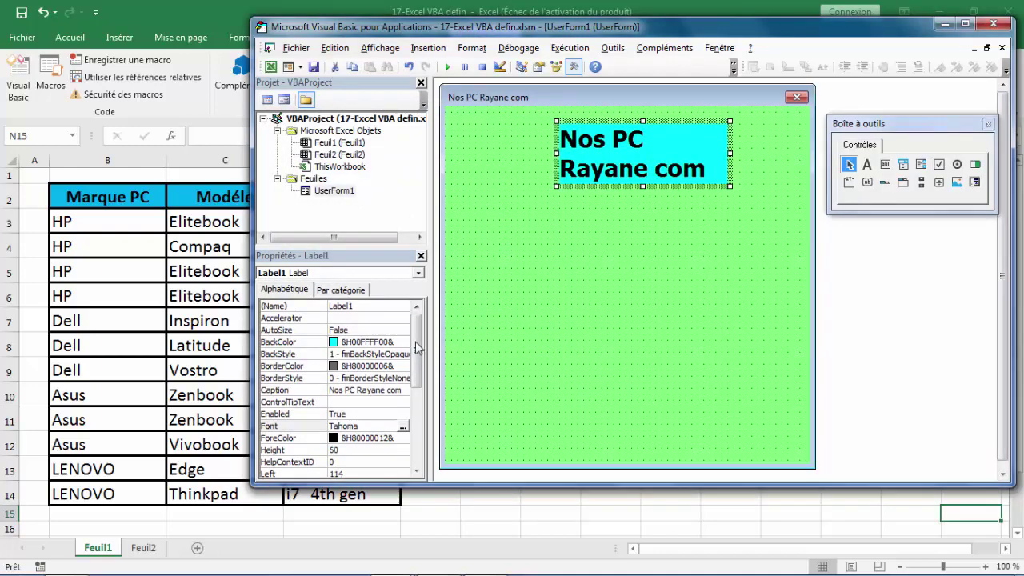
drag(417, 340, 408, 417)
click(395, 426)
click(403, 425)
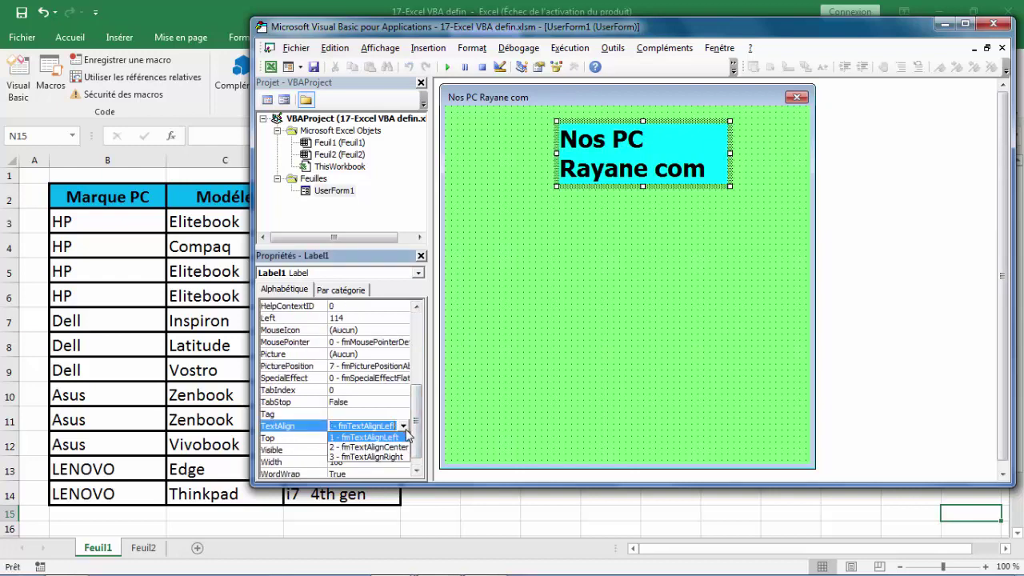
click(404, 446)
click(634, 277)
click(620, 172)
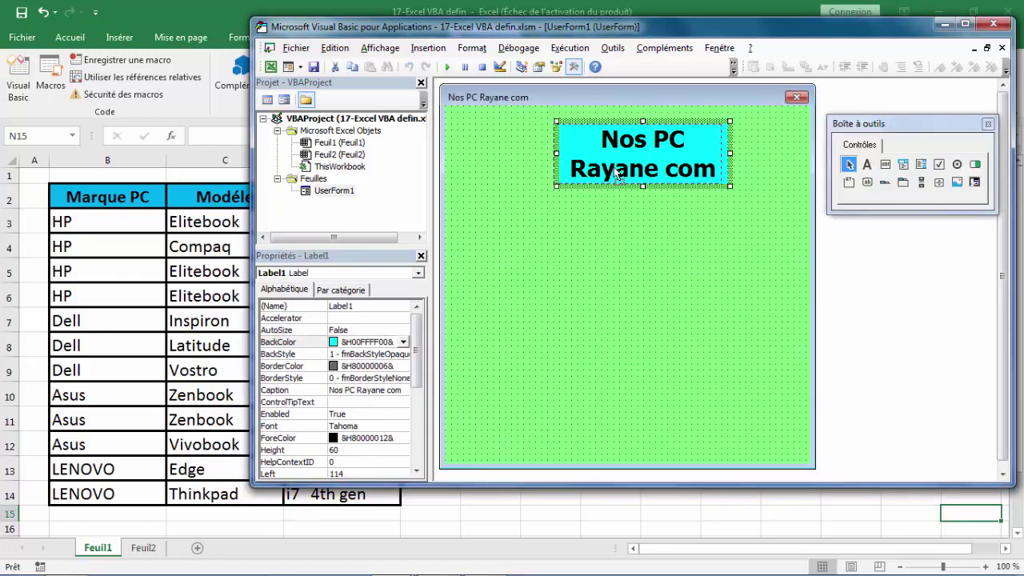
drag(609, 169, 597, 163)
click(603, 221)
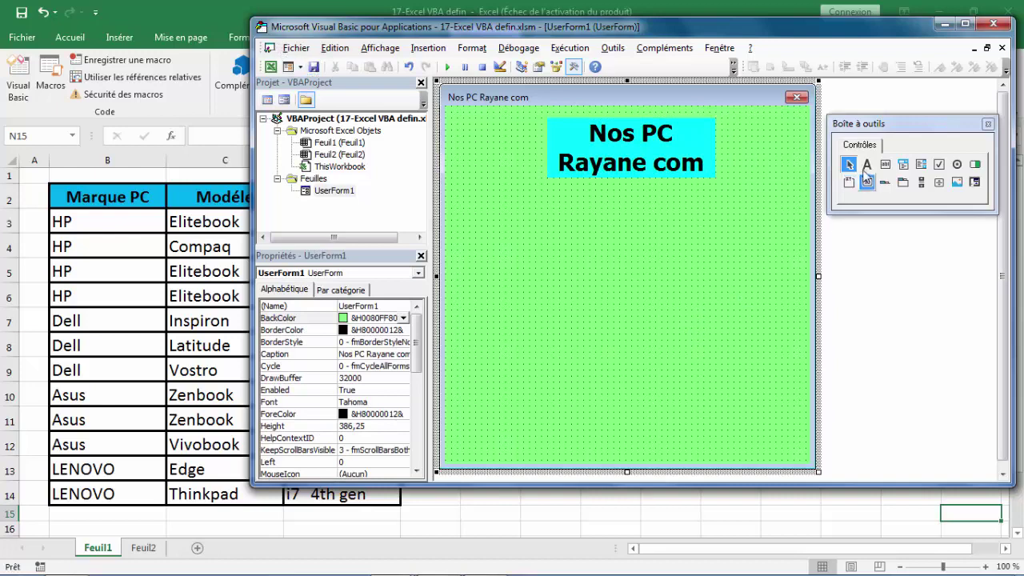
Draw a second label at the left below the title and give it a yellow background.
mouse_move(868, 164)
mouse_down()
mouse_move(522, 224)
mouse_move(504, 209)
mouse_up()
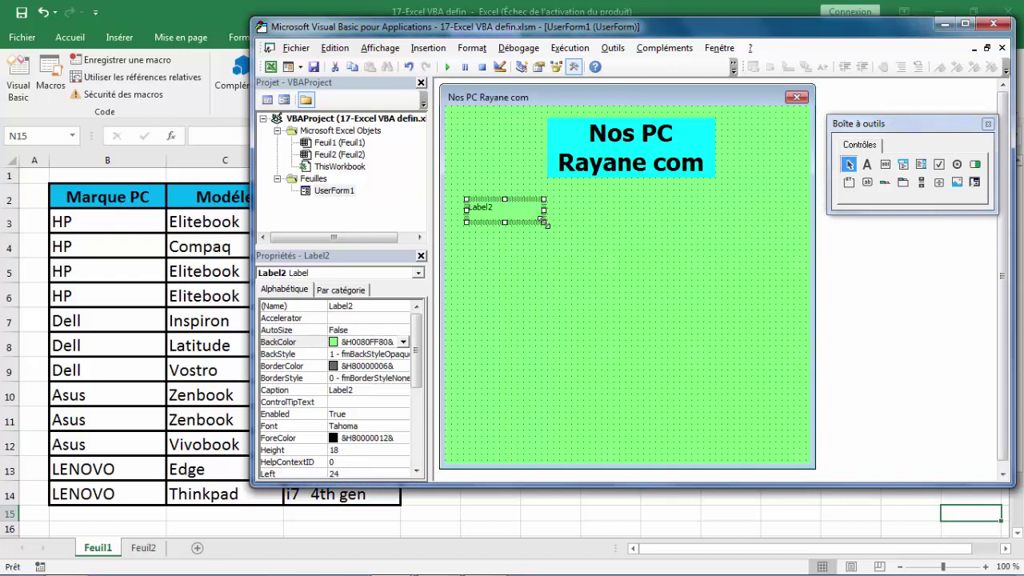
drag(568, 235, 524, 221)
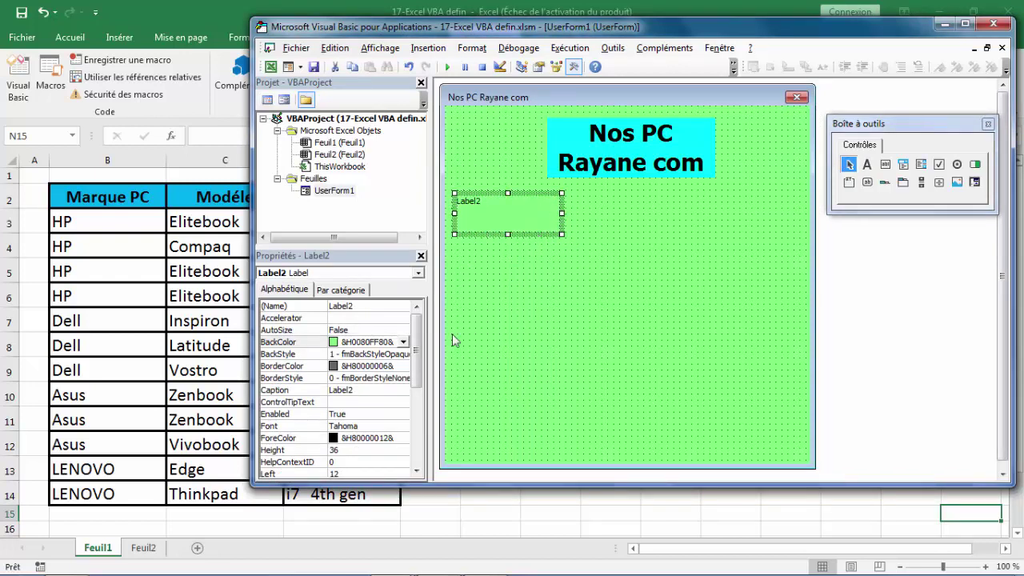
click(403, 343)
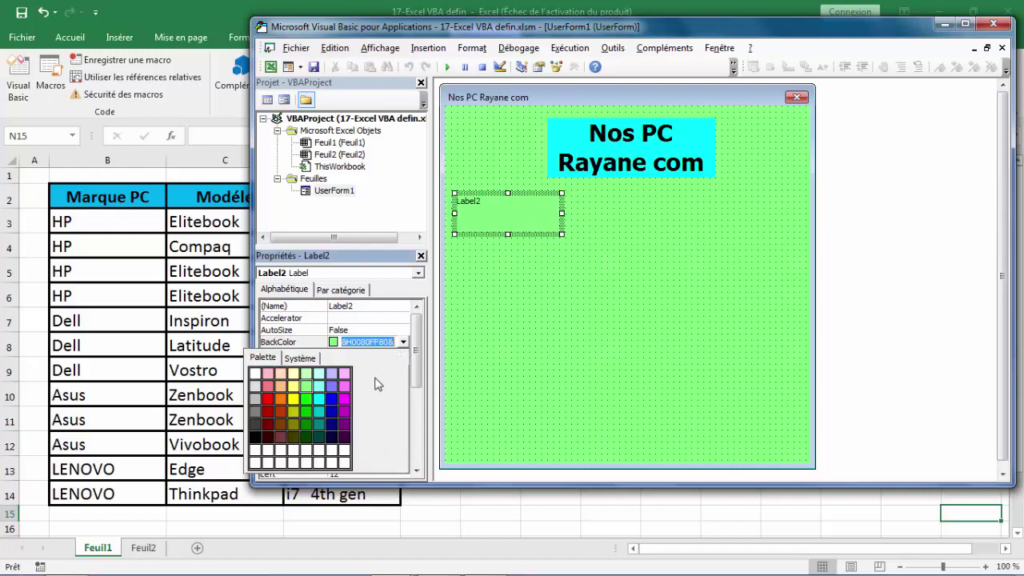
click(293, 399)
text(Marque PC)
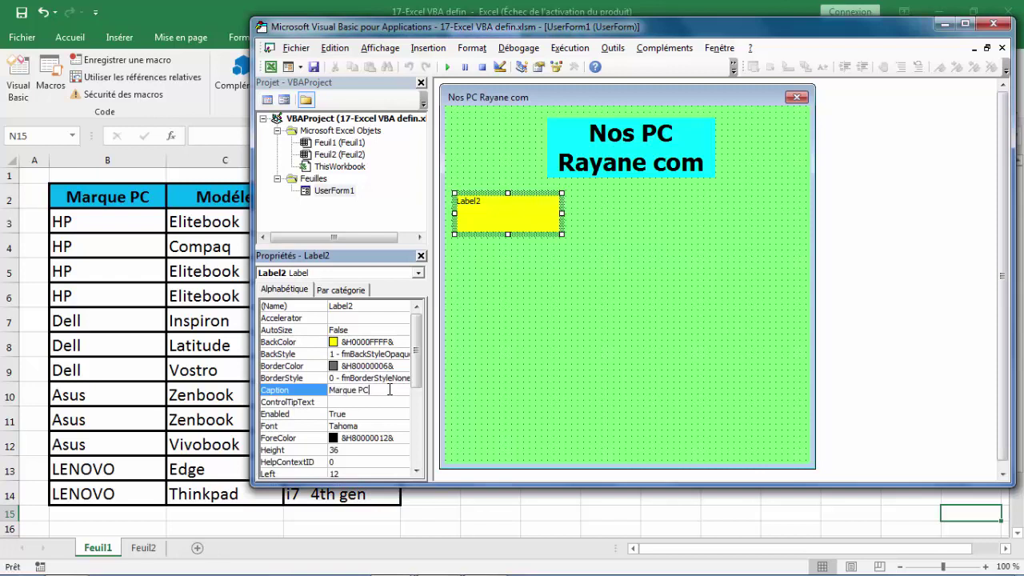
Make the Marque PC label bold size 18 and shorten it to height 30.
scroll(422, 384, down, 1)
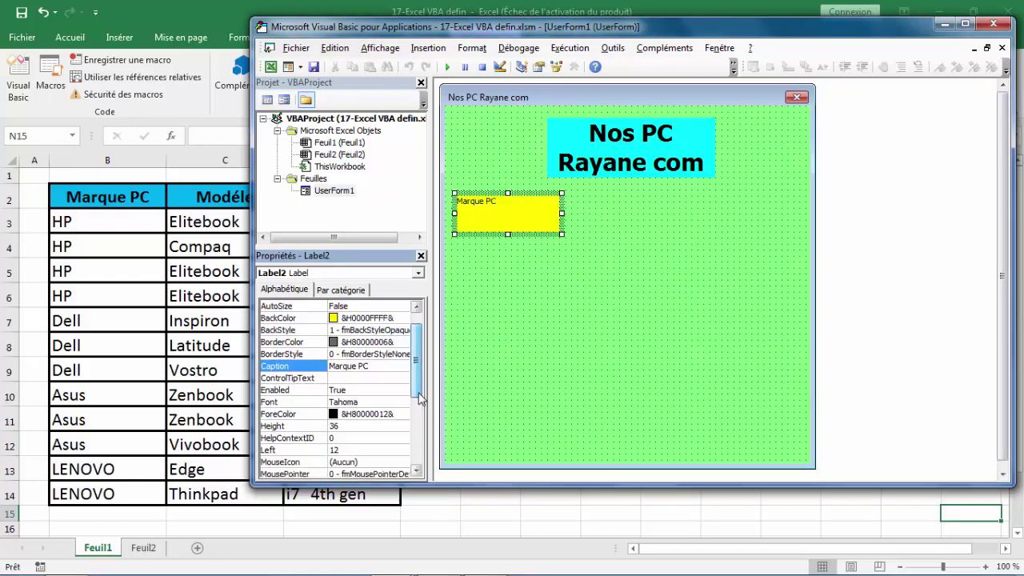
click(401, 403)
click(403, 402)
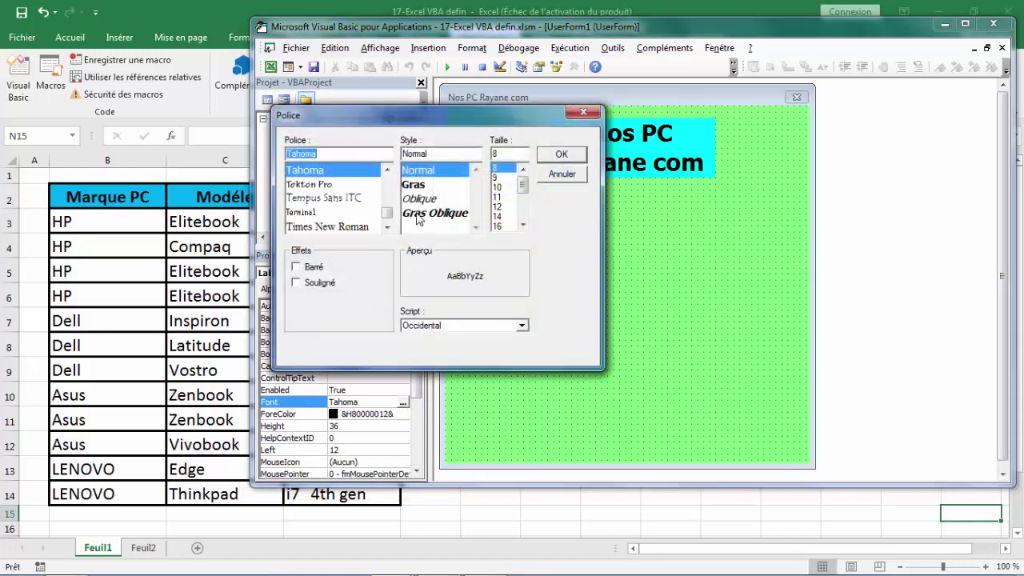
click(415, 186)
click(524, 224)
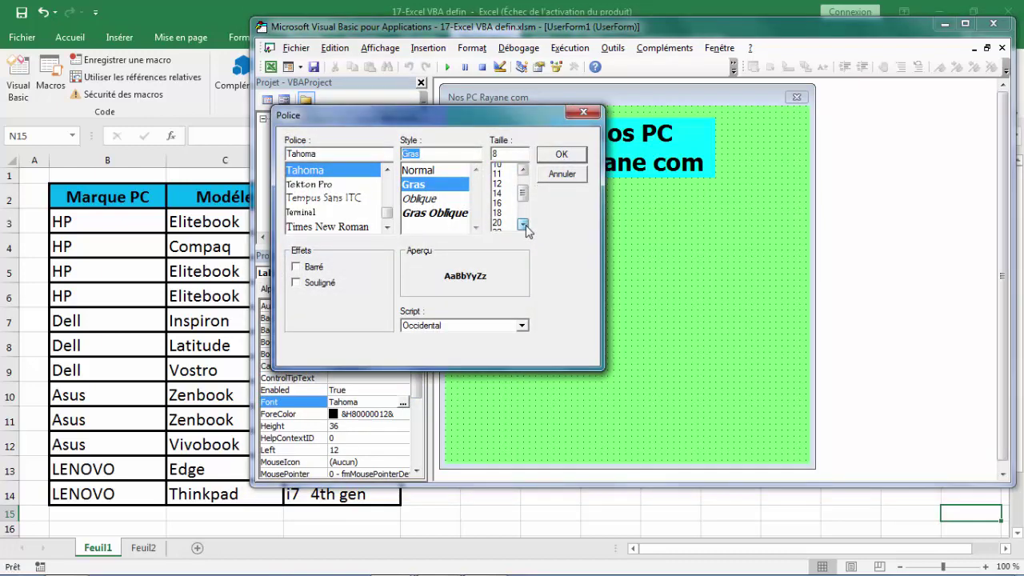
click(496, 206)
click(561, 155)
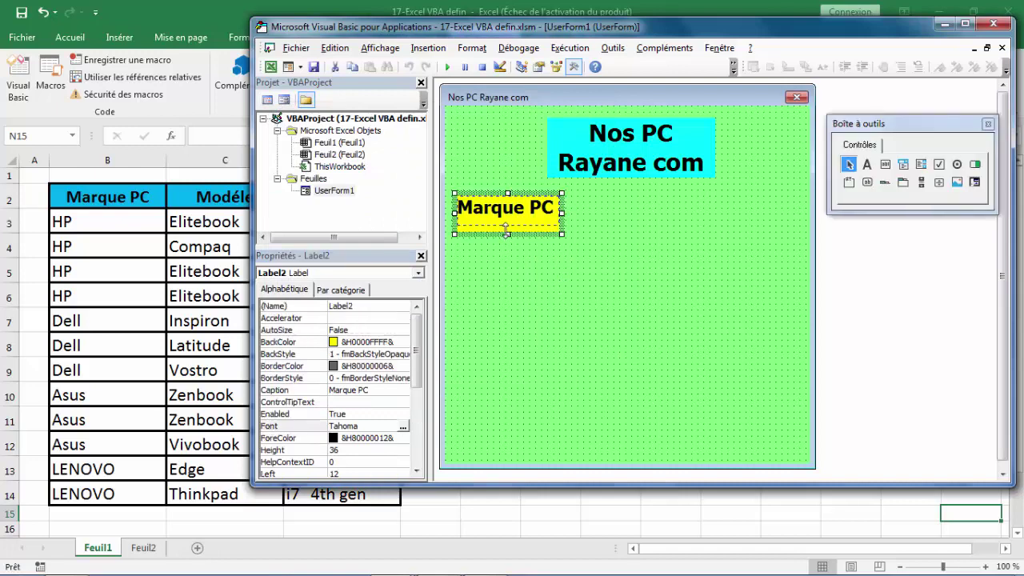
drag(507, 230, 507, 224)
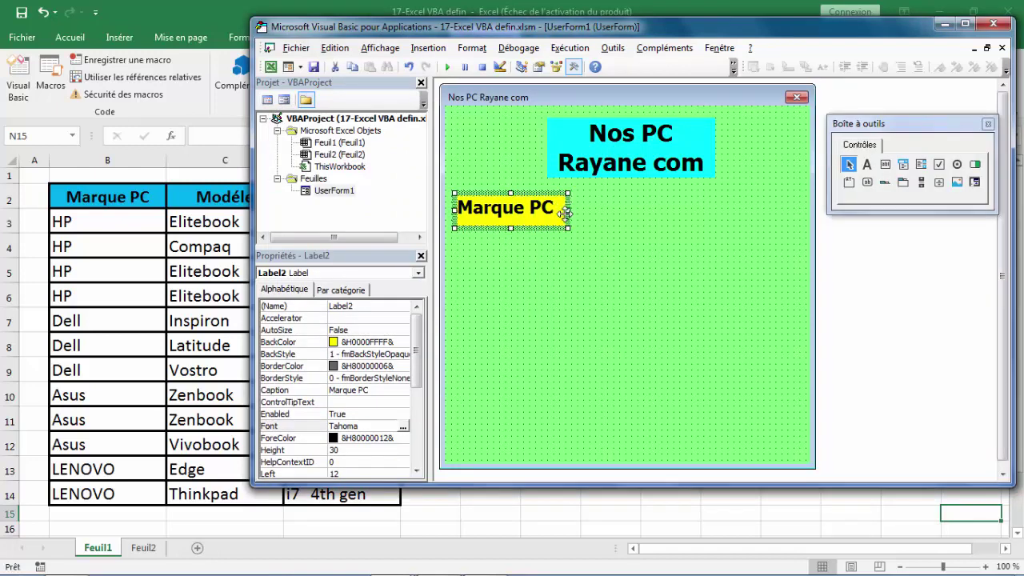
click(559, 240)
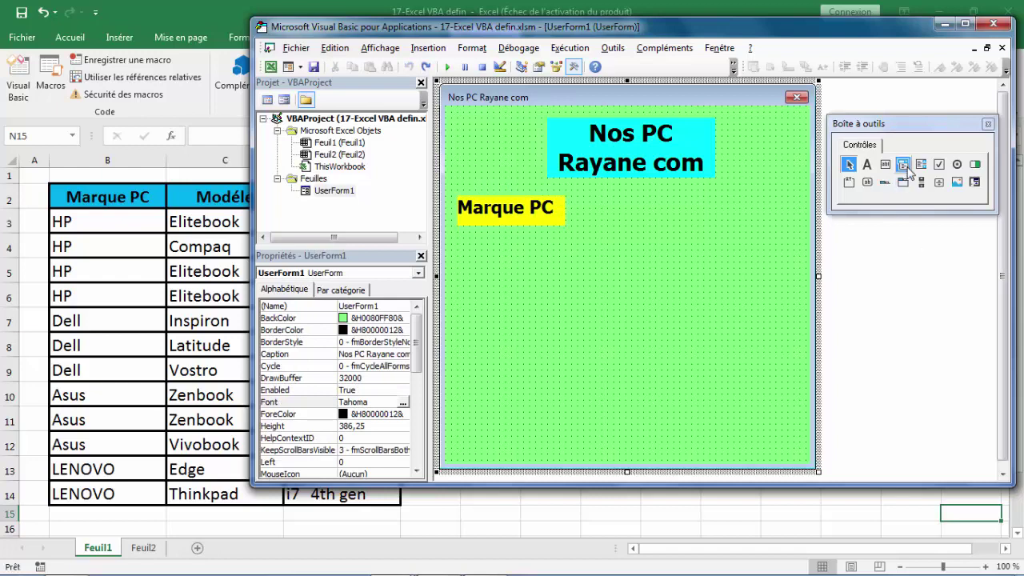
Draw a ComboBox beside the Marque PC label and widen it.
drag(909, 170, 706, 217)
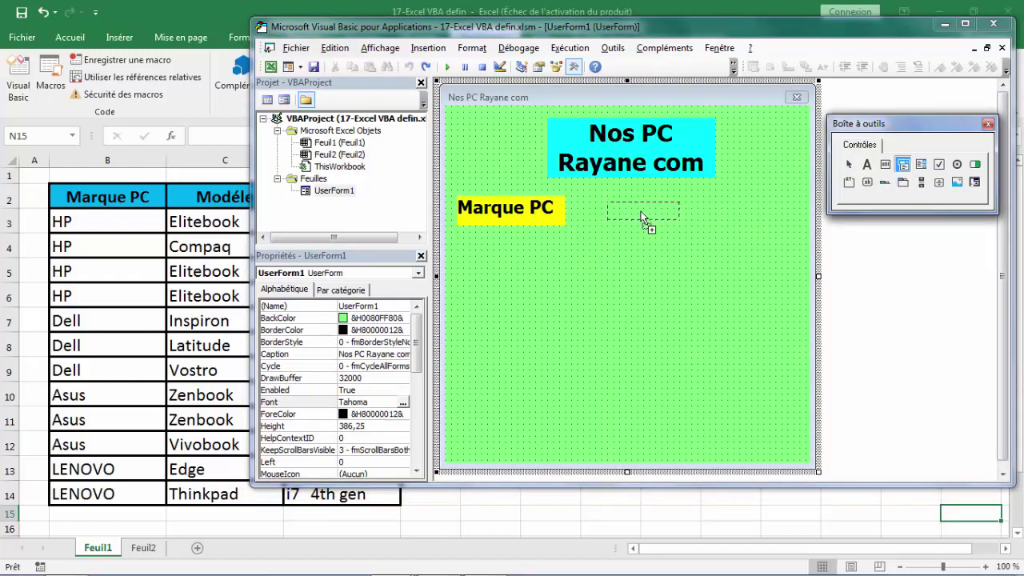
drag(641, 211, 717, 226)
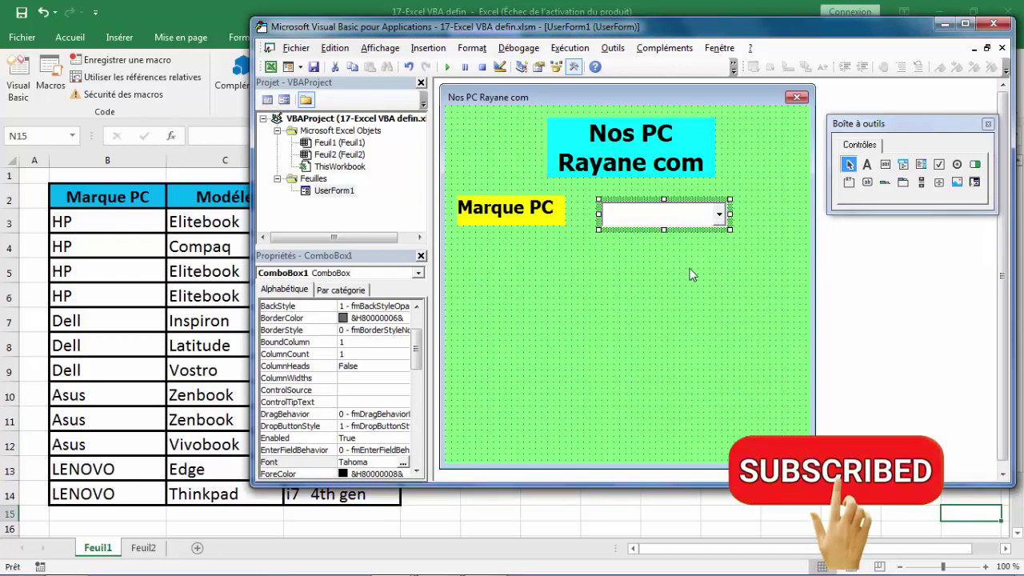
drag(729, 214, 777, 214)
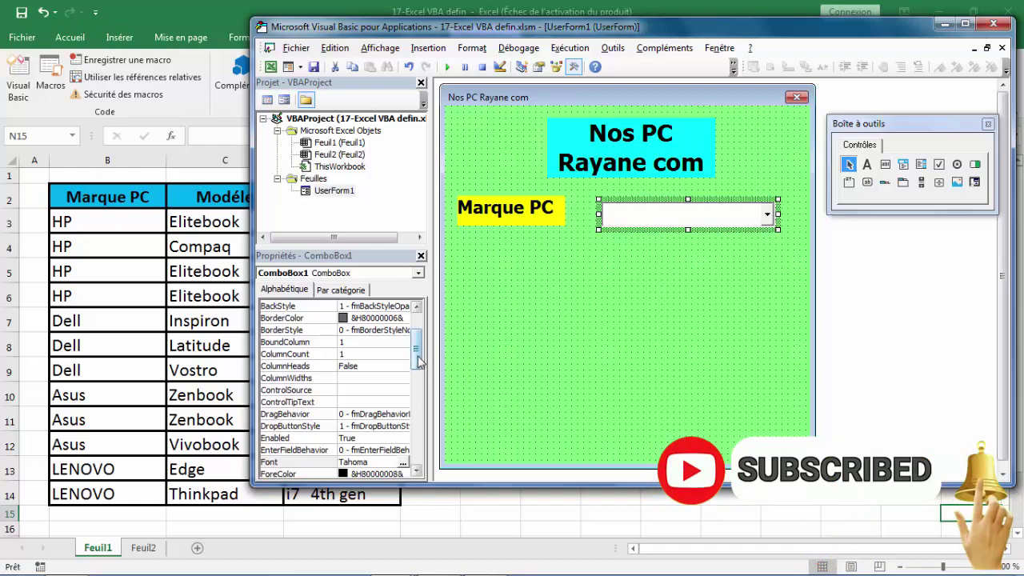
Set the dropdown's font to bold, size 18.
drag(418, 362, 419, 401)
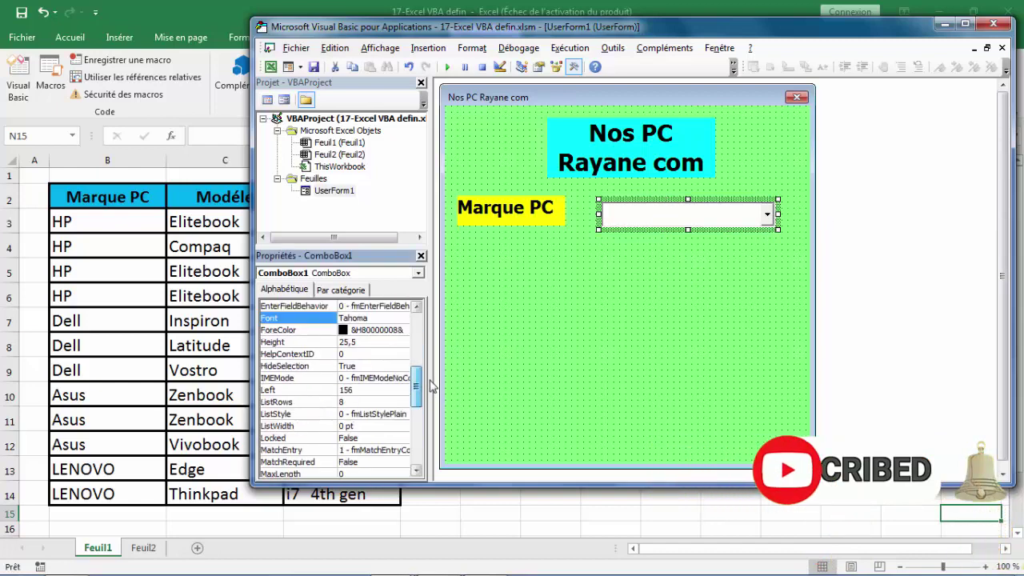
click(404, 379)
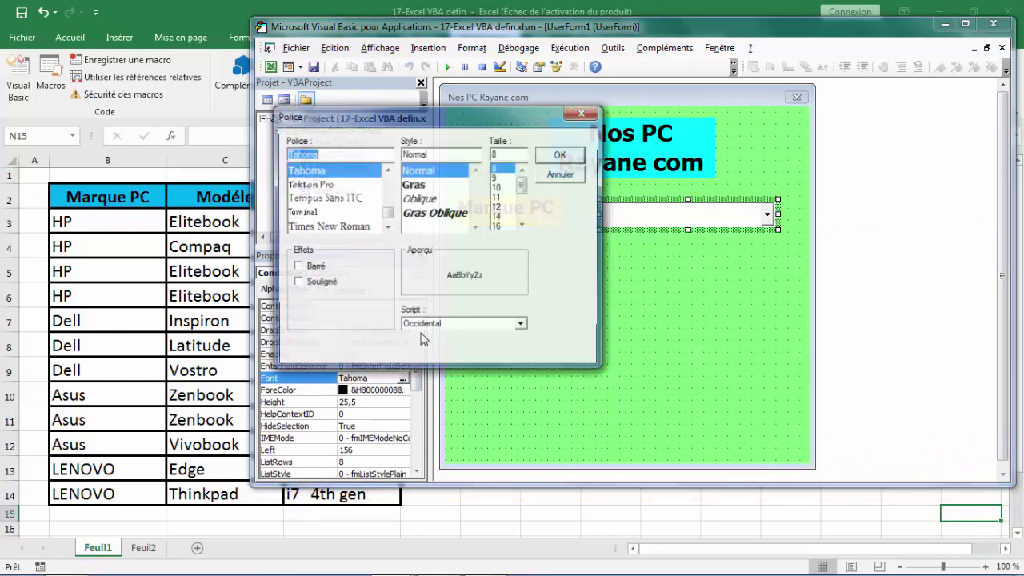
click(427, 185)
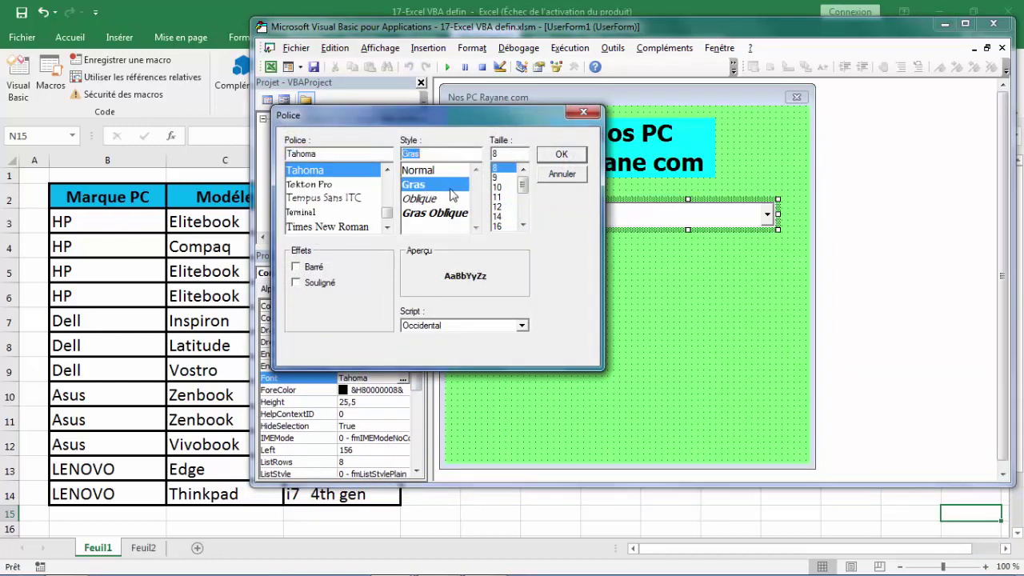
click(523, 224)
click(497, 227)
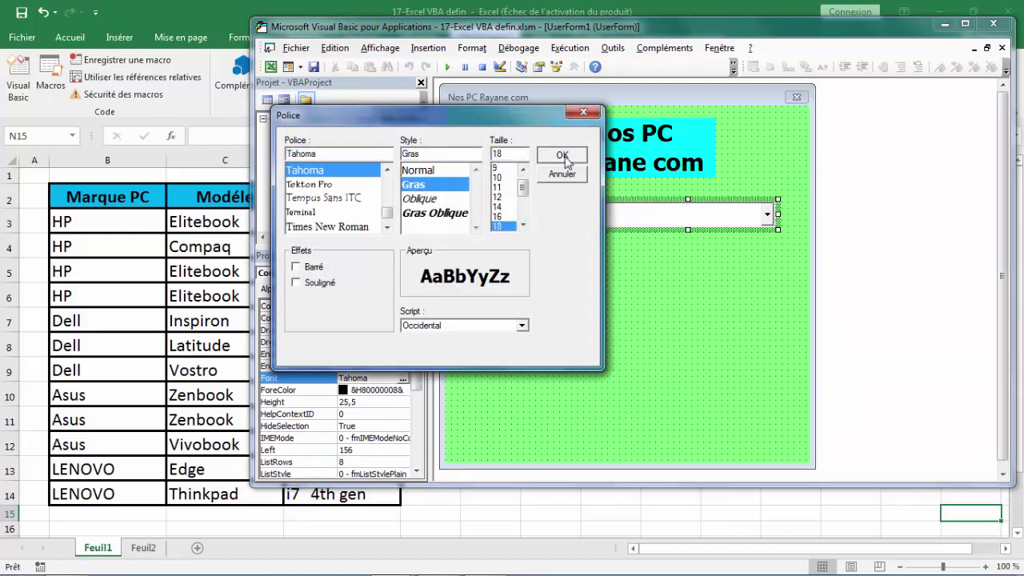
click(562, 154)
click(526, 178)
drag(538, 215, 659, 243)
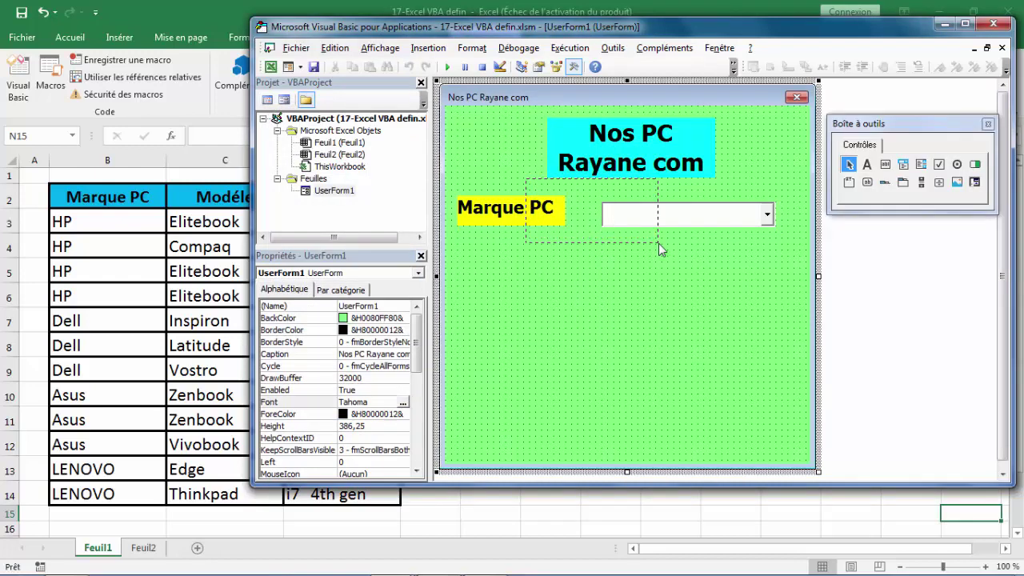
Match the dropdown's height to the Marque PC label and align the pair.
right_click(643, 223)
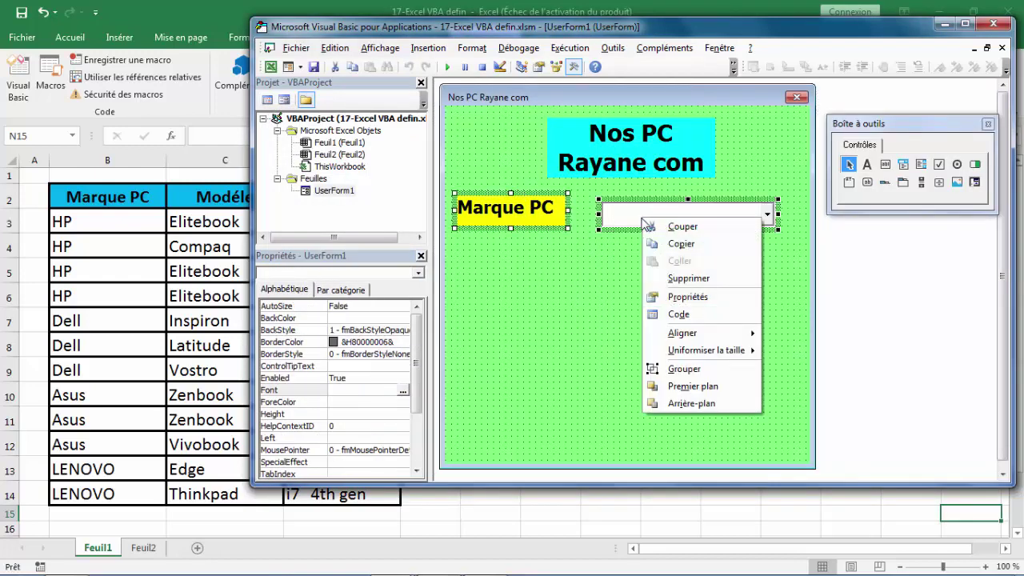
mouse_move(698, 351)
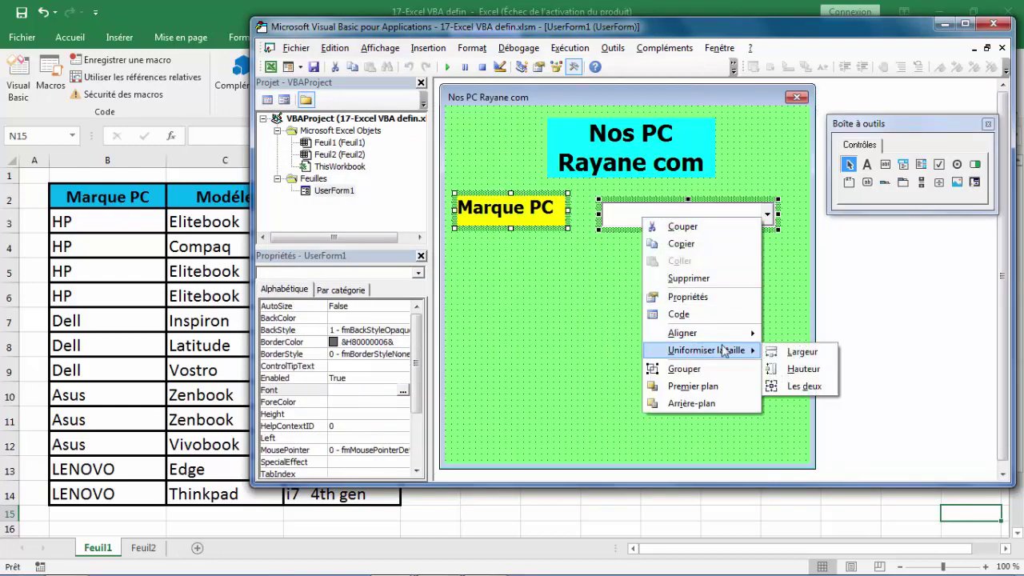
click(793, 369)
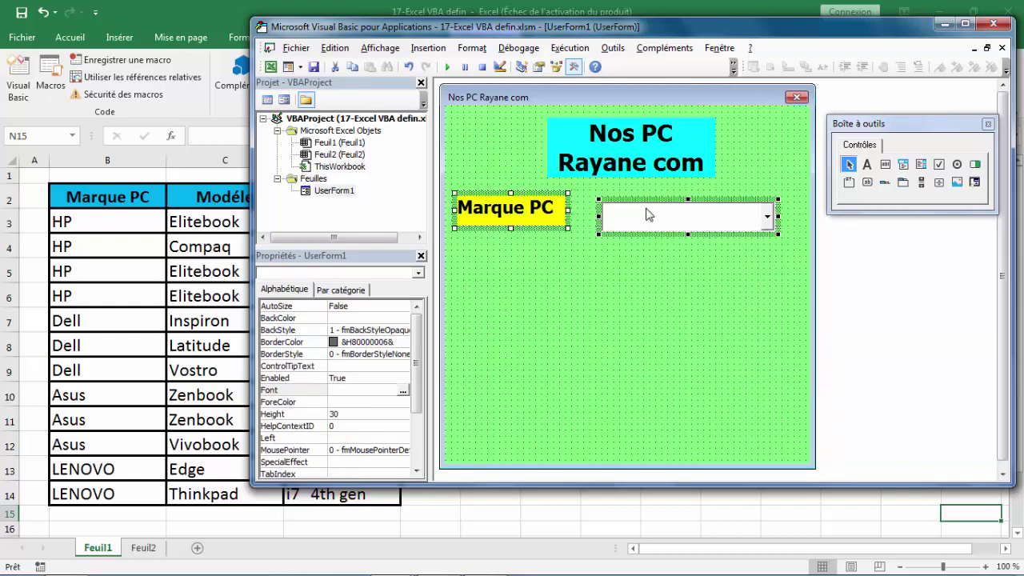
right_click(648, 215)
mouse_move(719, 325)
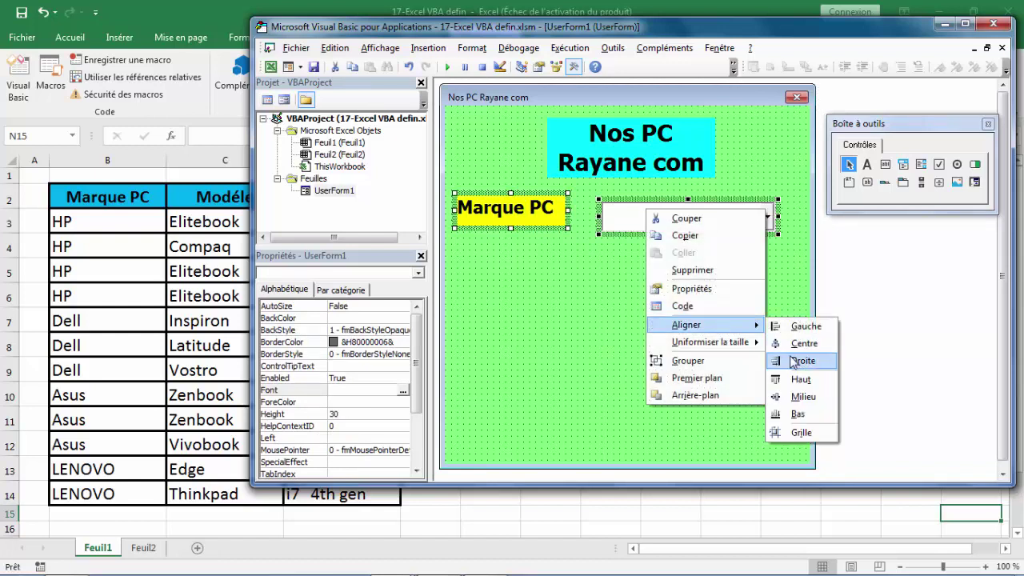
click(795, 414)
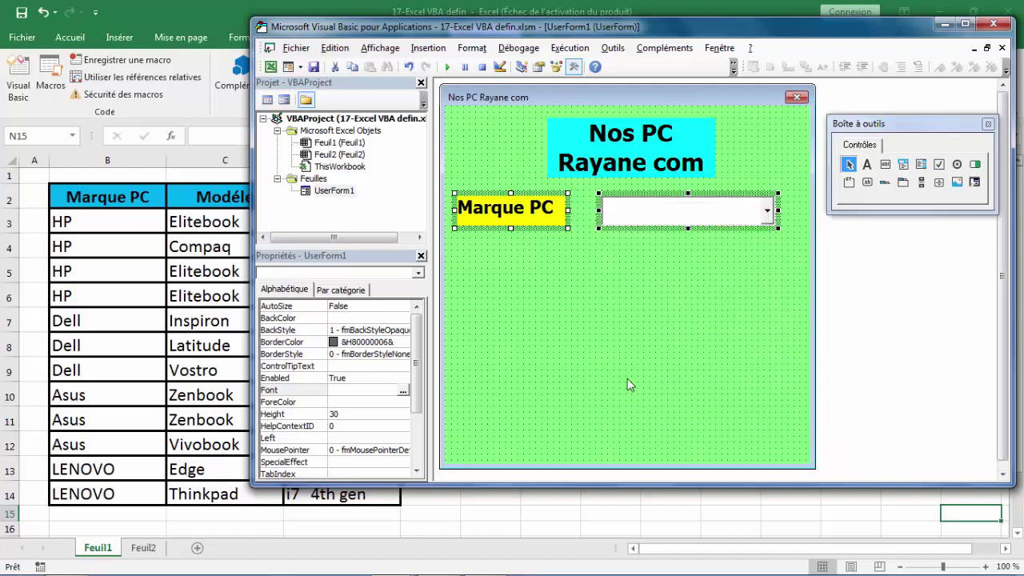
click(628, 385)
Copy the label-and-dropdown pair twice below, captioning the new labels Modèle and Processeur.
drag(566, 230, 651, 235)
drag(633, 267, 633, 270)
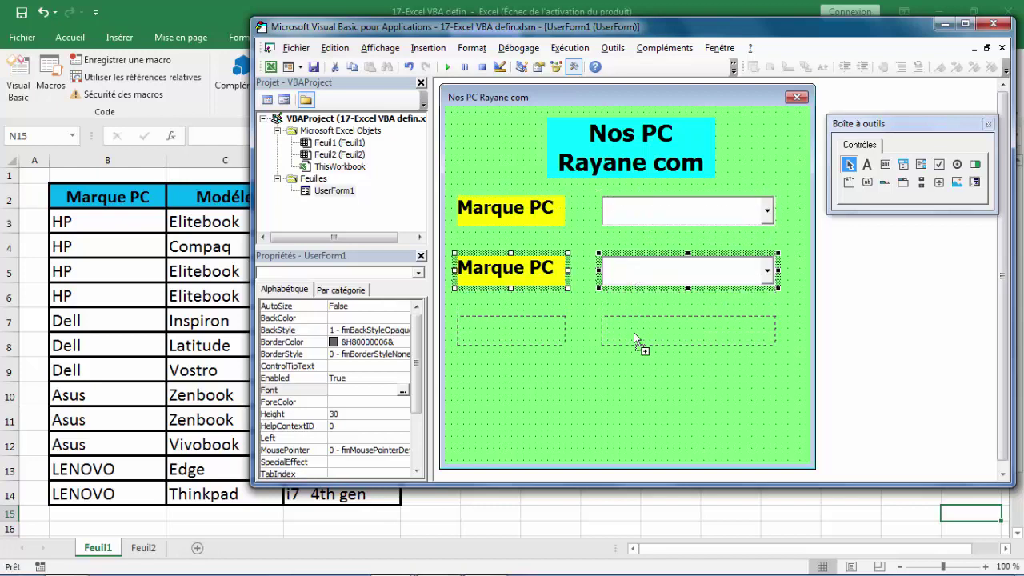
drag(634, 338, 634, 338)
click(531, 269)
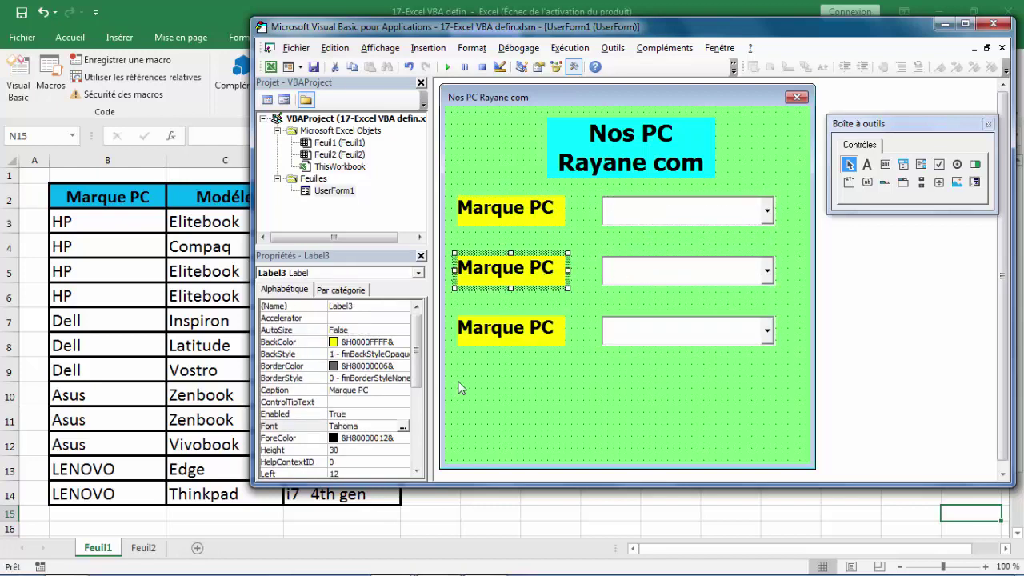
click(395, 389)
text(Modèle)
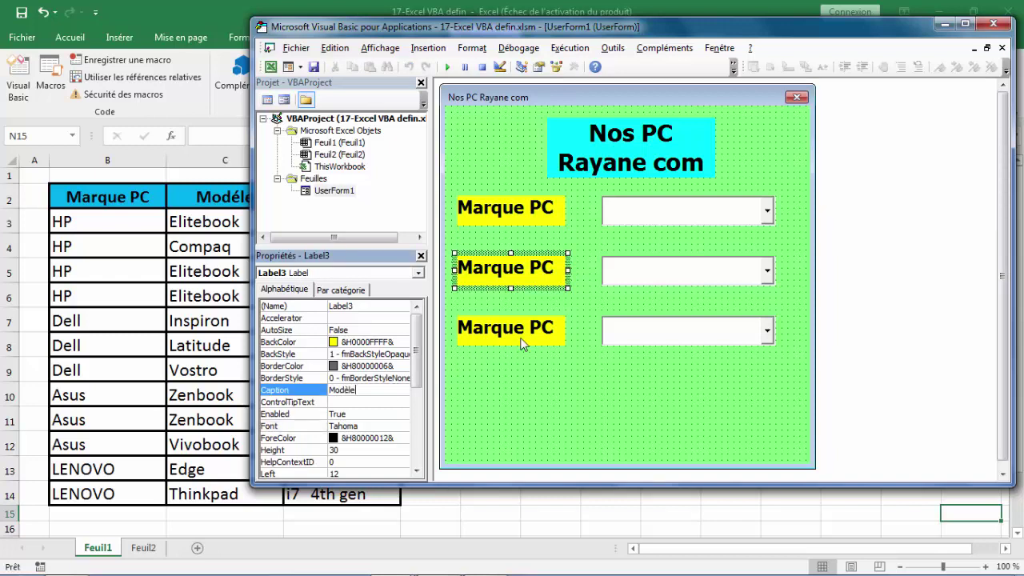
click(522, 342)
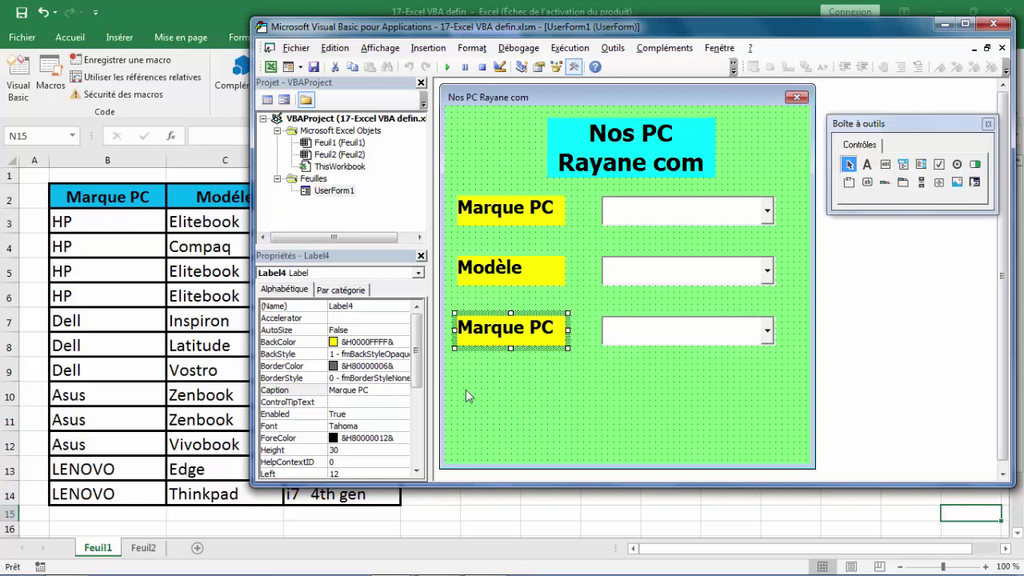
click(394, 391)
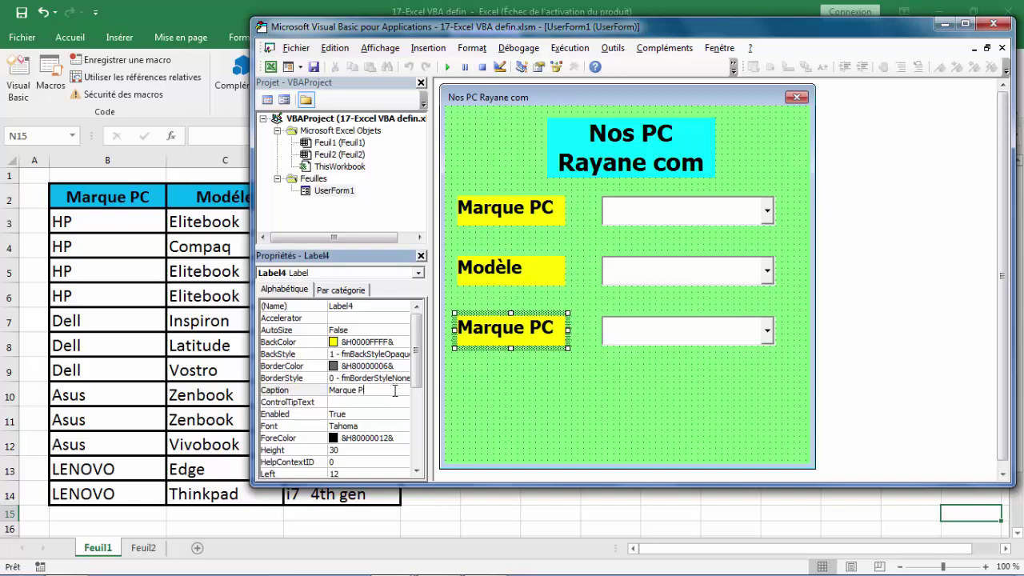
key(BackSpace)
text(Proc)
text(esseur)
click(489, 393)
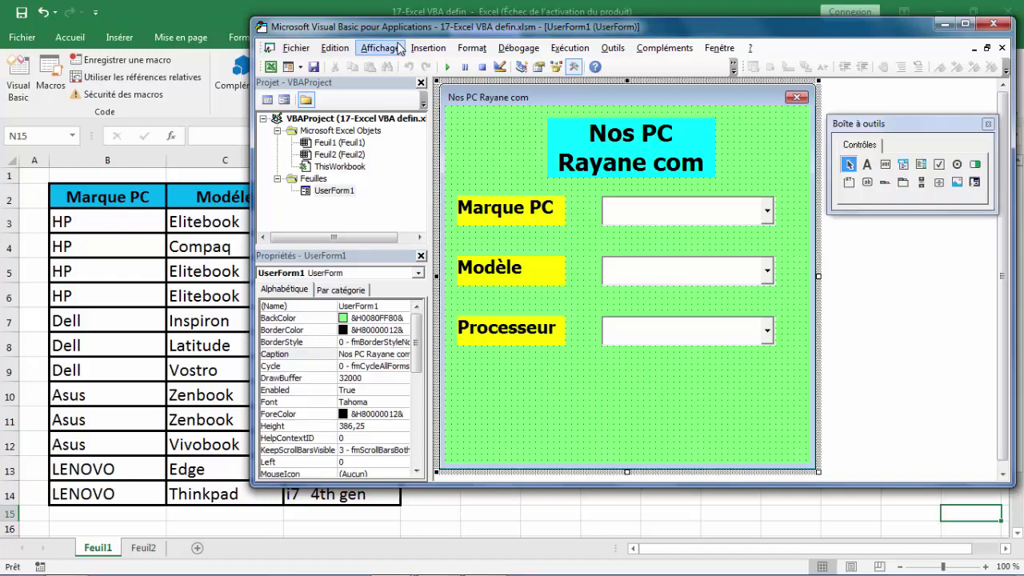
Save the project, run UserForm1 to check its three dropdown rows, then close it back to Feuil1.
click(313, 66)
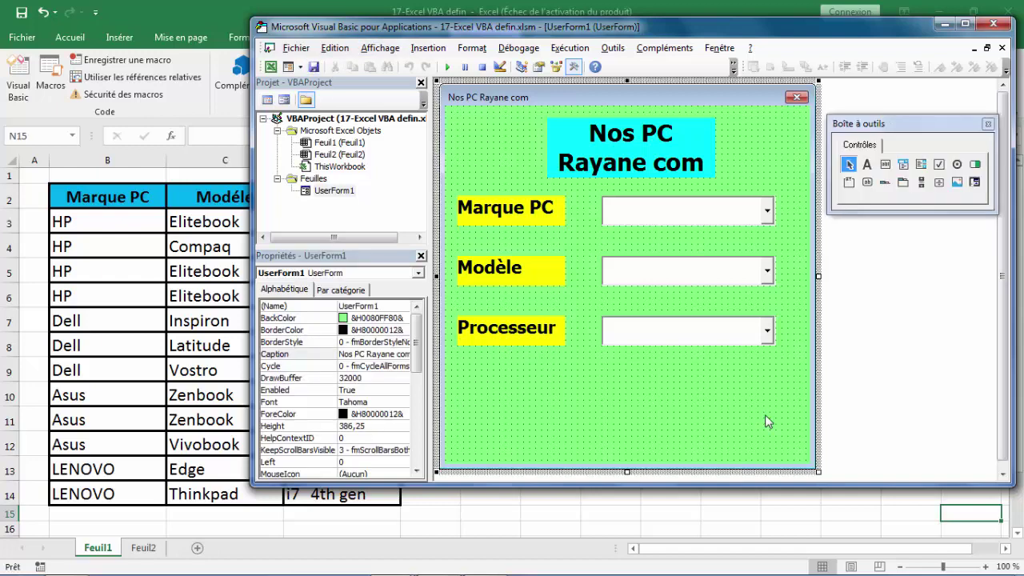
click(450, 67)
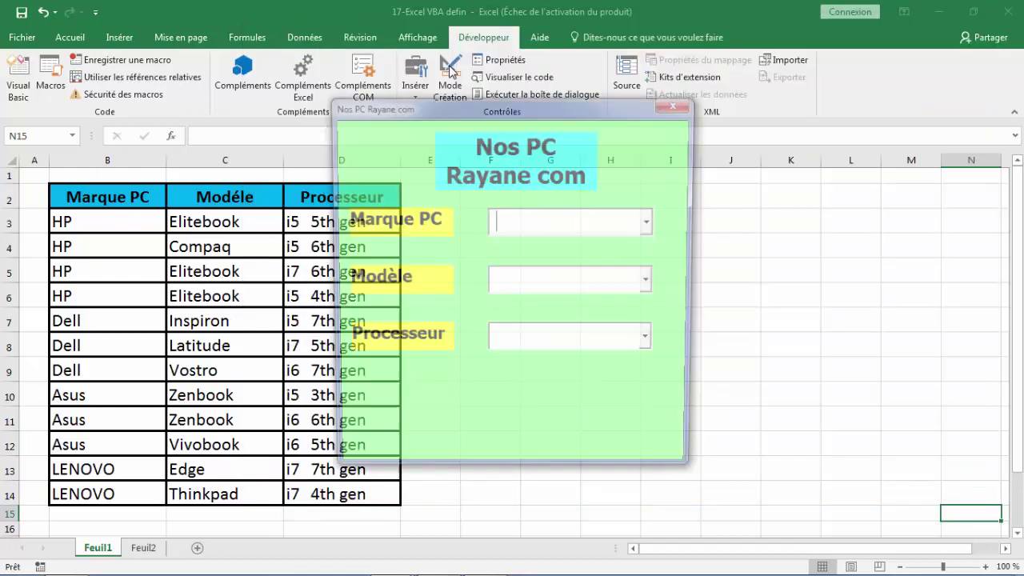
click(678, 103)
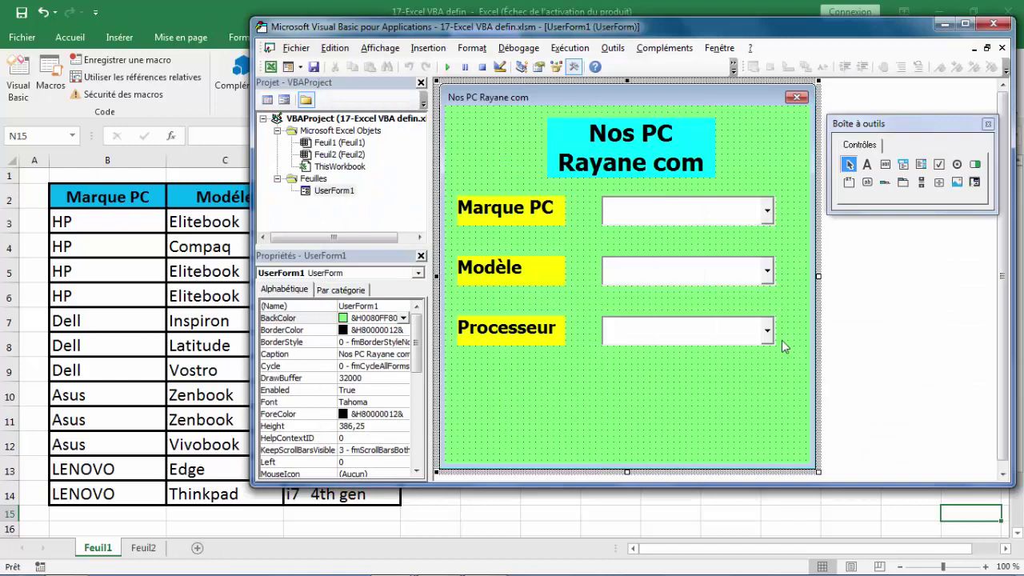
click(256, 10)
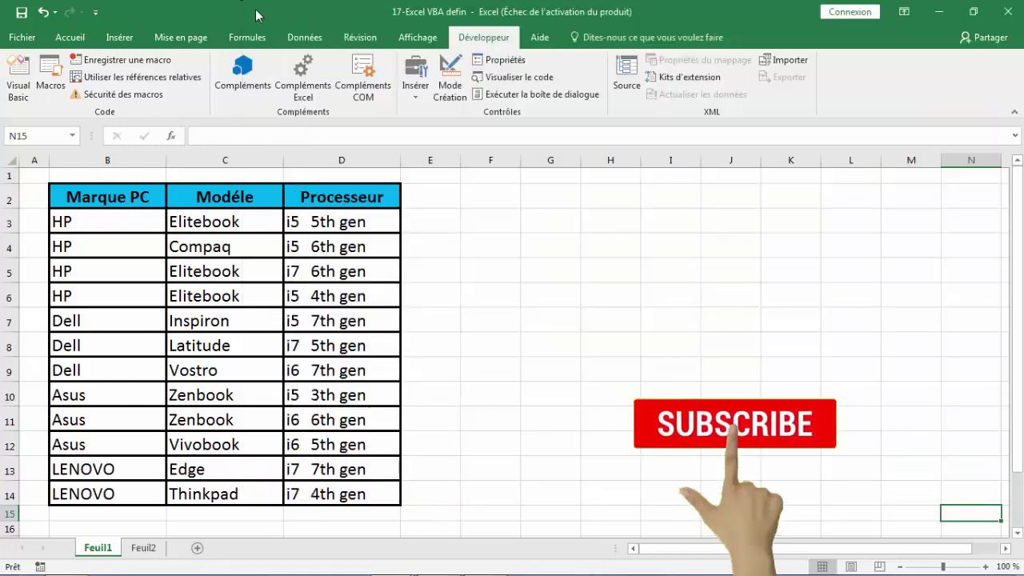
Draw a rectangle spanning F2 to J5 containing the text 'Affiche Form'.
click(119, 37)
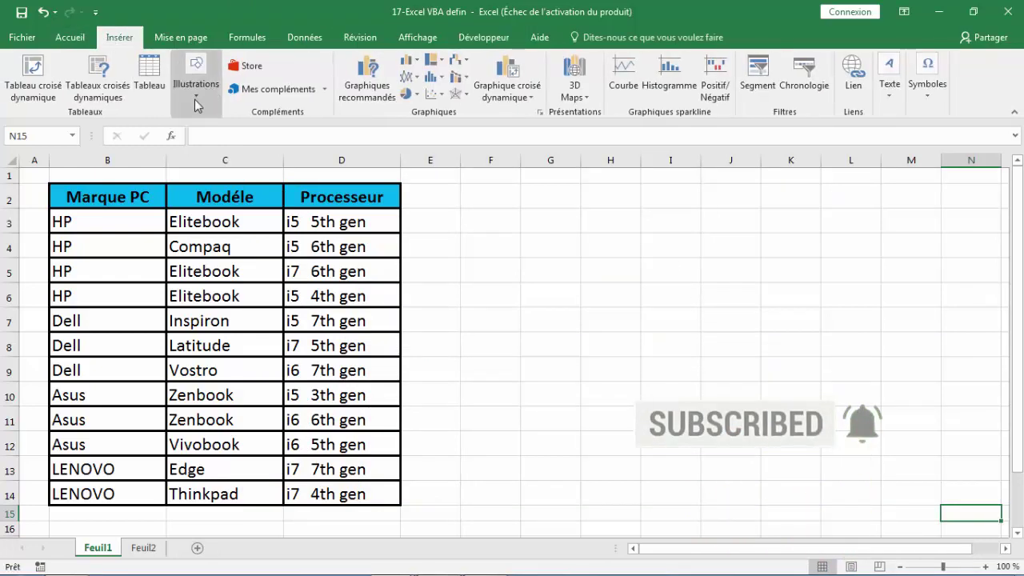
click(197, 95)
click(256, 164)
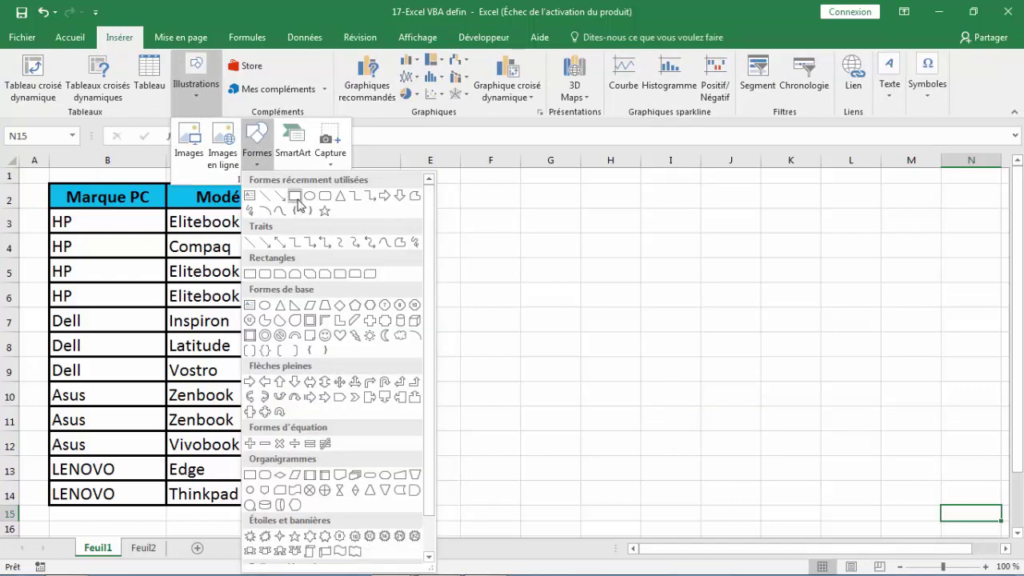
click(296, 197)
drag(489, 198, 730, 270)
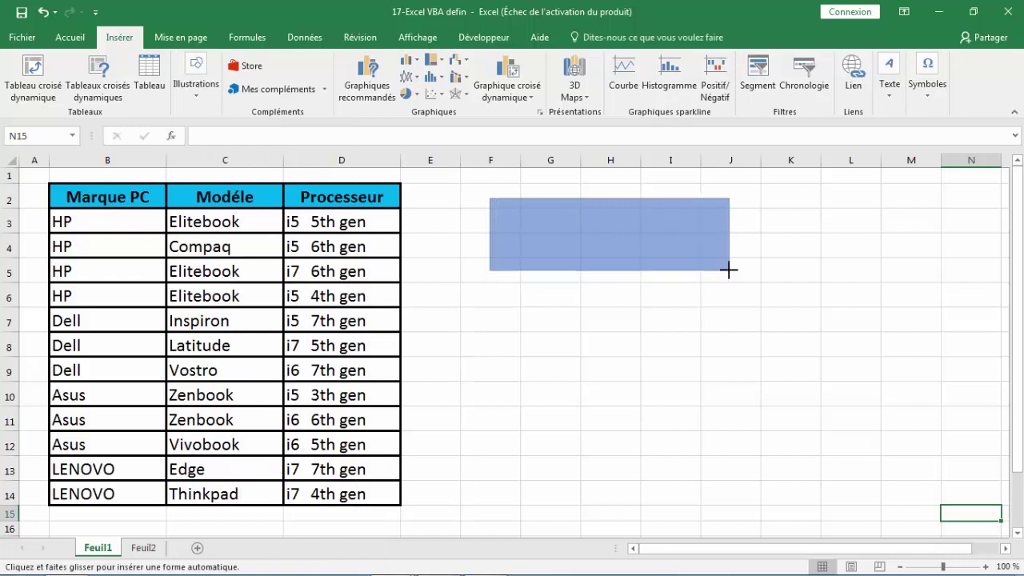
right_click(576, 235)
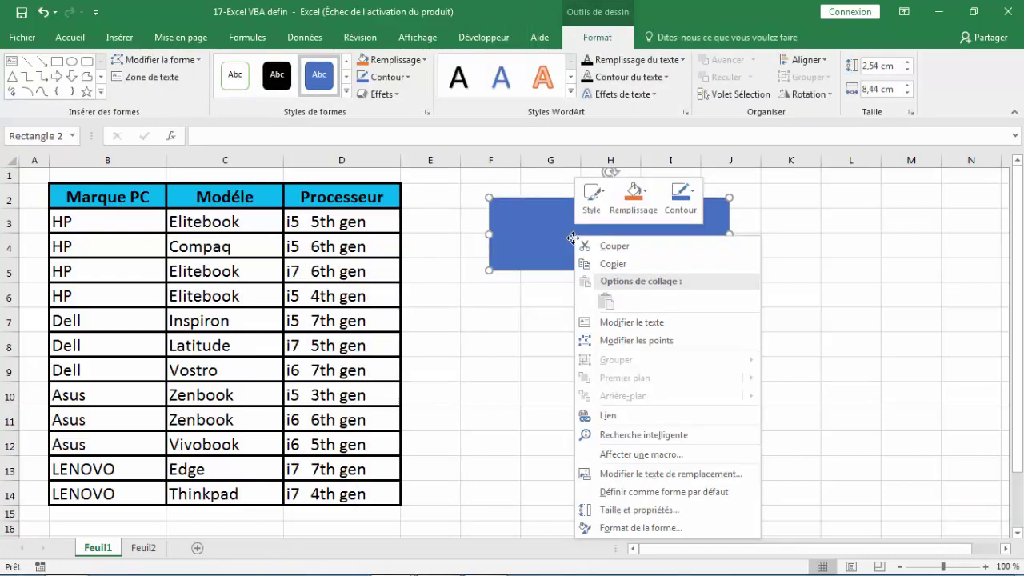
click(631, 324)
text(A)
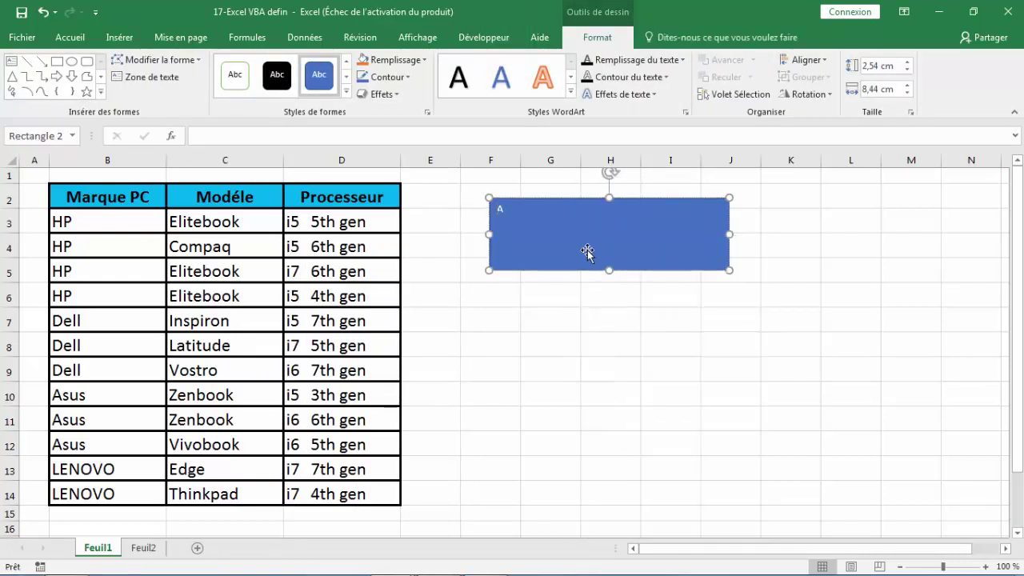
text(ffiche F)
text(orm)
Make the rectangle's text bold at size 36 and shrink the rectangle around it.
click(68, 38)
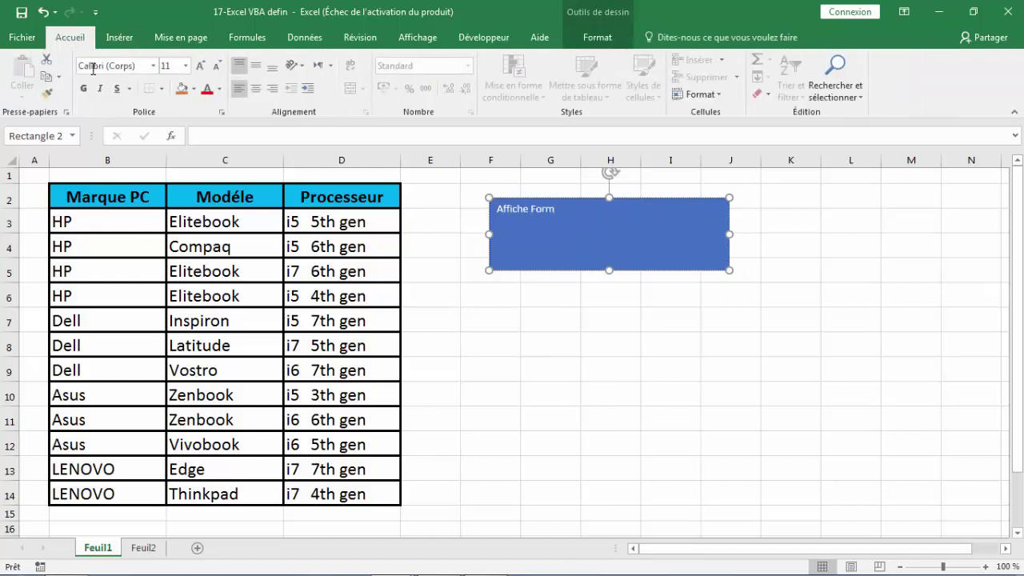
click(84, 89)
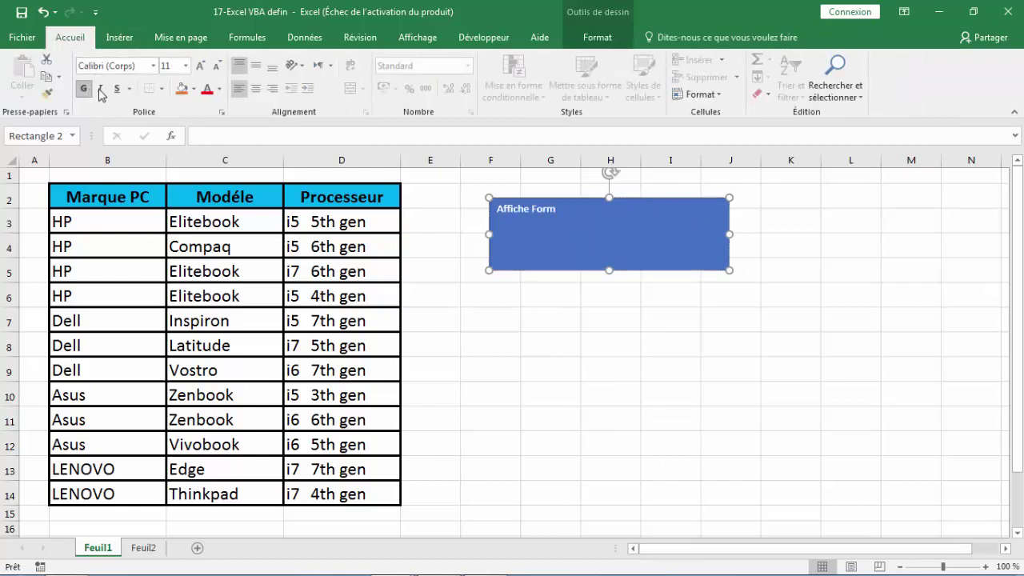
click(185, 69)
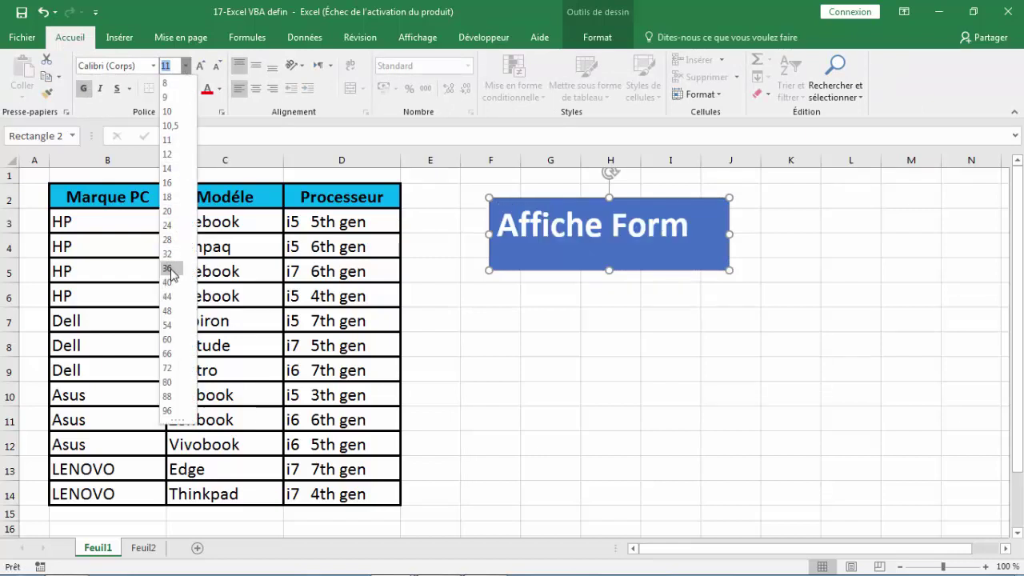
click(167, 268)
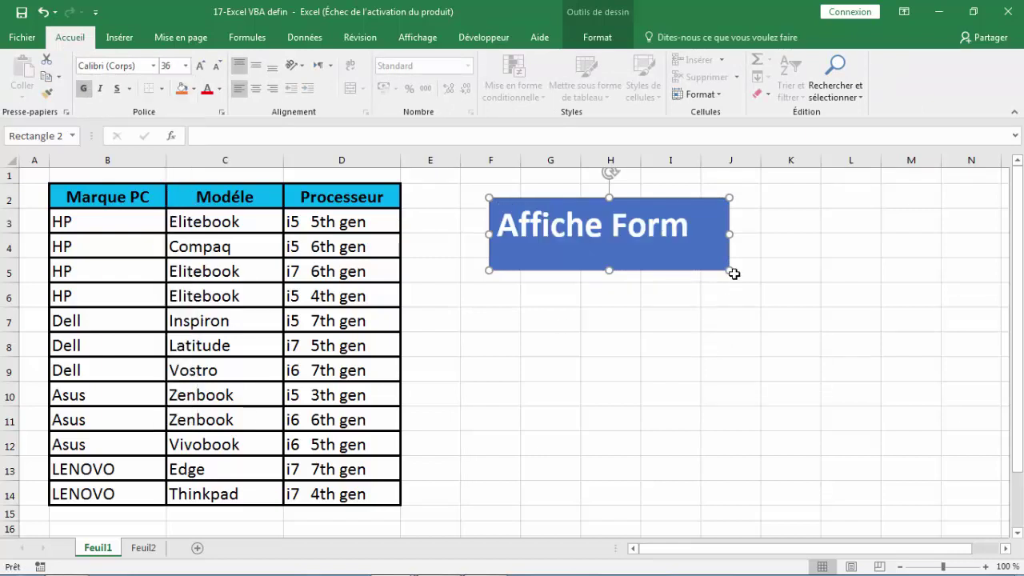
drag(729, 270, 708, 272)
drag(599, 270, 599, 257)
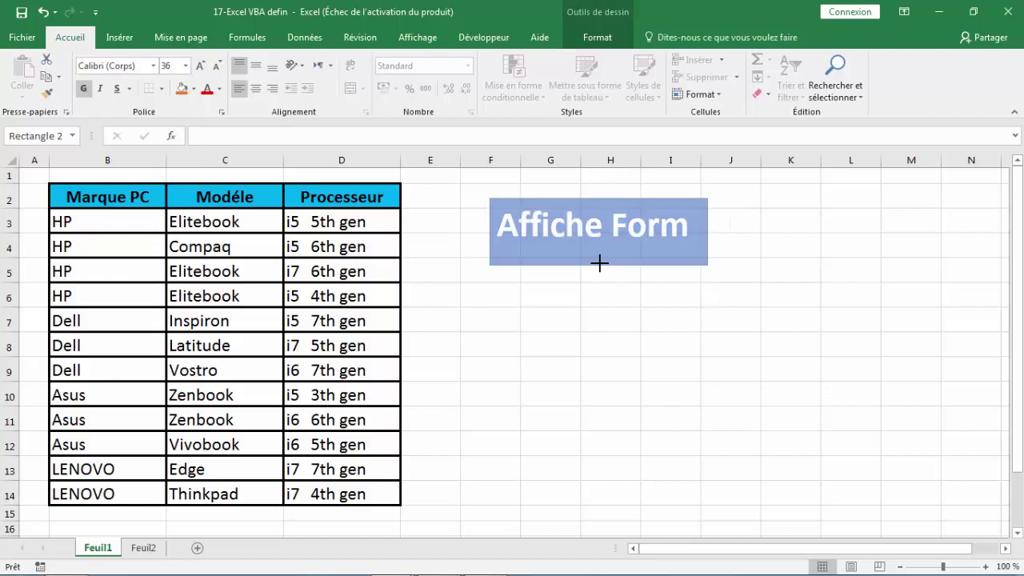
click(617, 303)
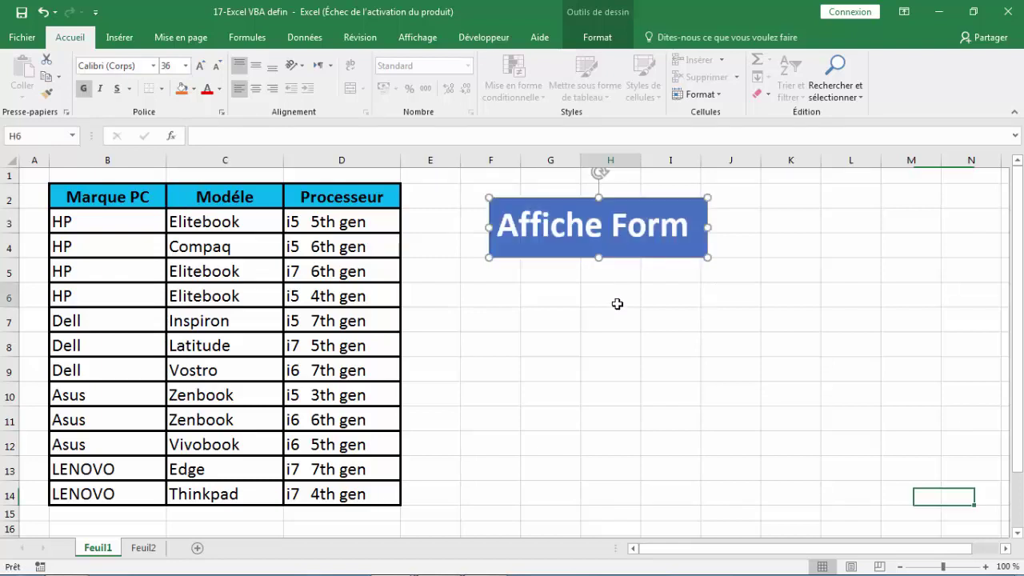
Open the ThisWorkbook code window in the Visual Basic editor.
click(483, 38)
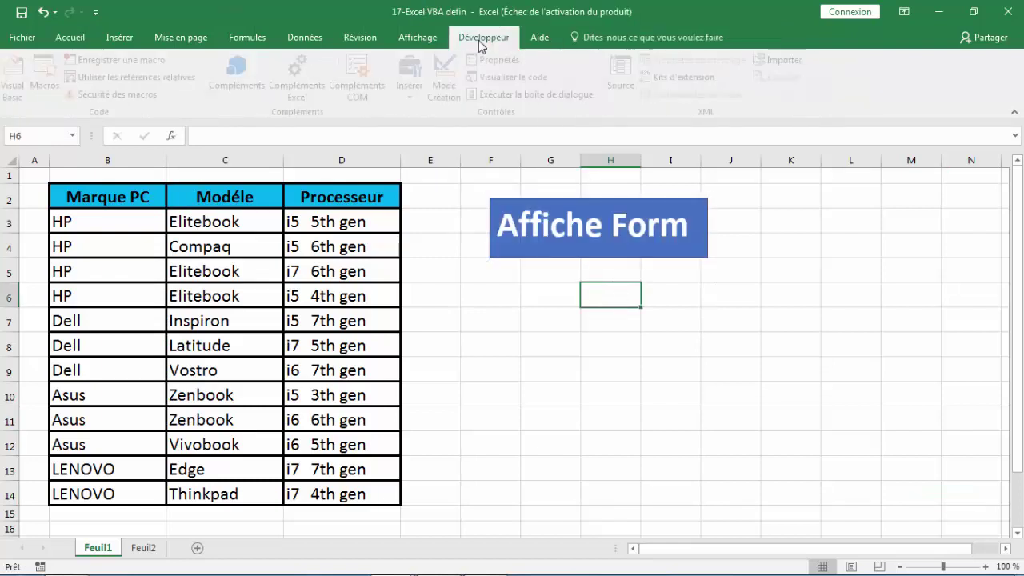
click(17, 80)
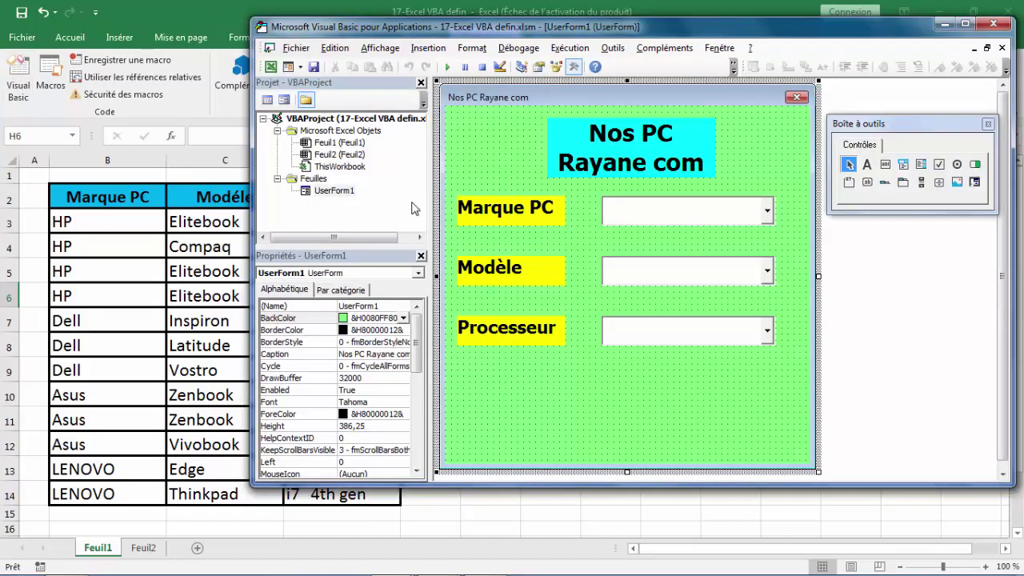
click(352, 167)
double_click(339, 167)
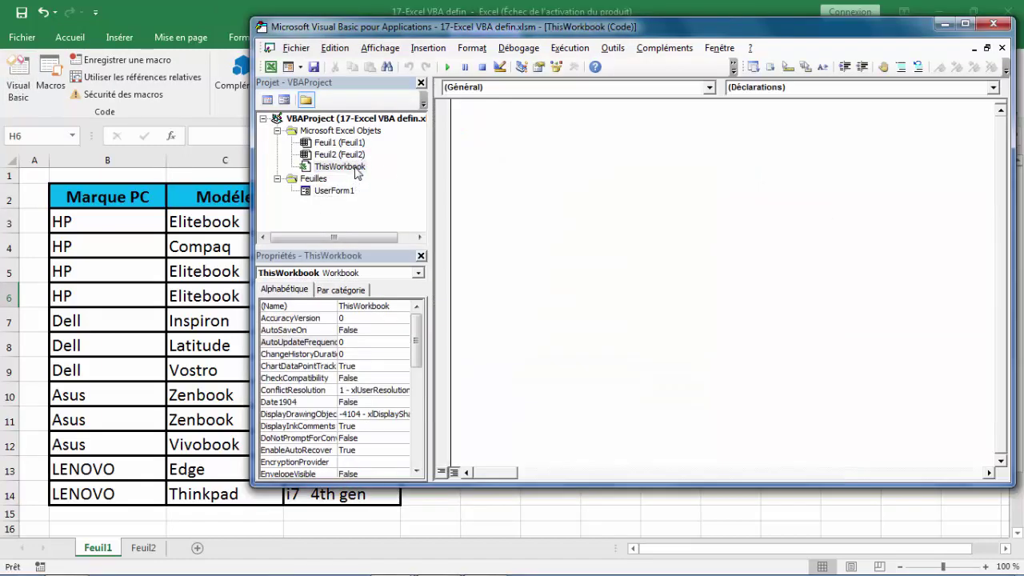
Write Sub afficher() containing UserForm1.Show, then return to the worksheet.
text(su)
text(b afficher)
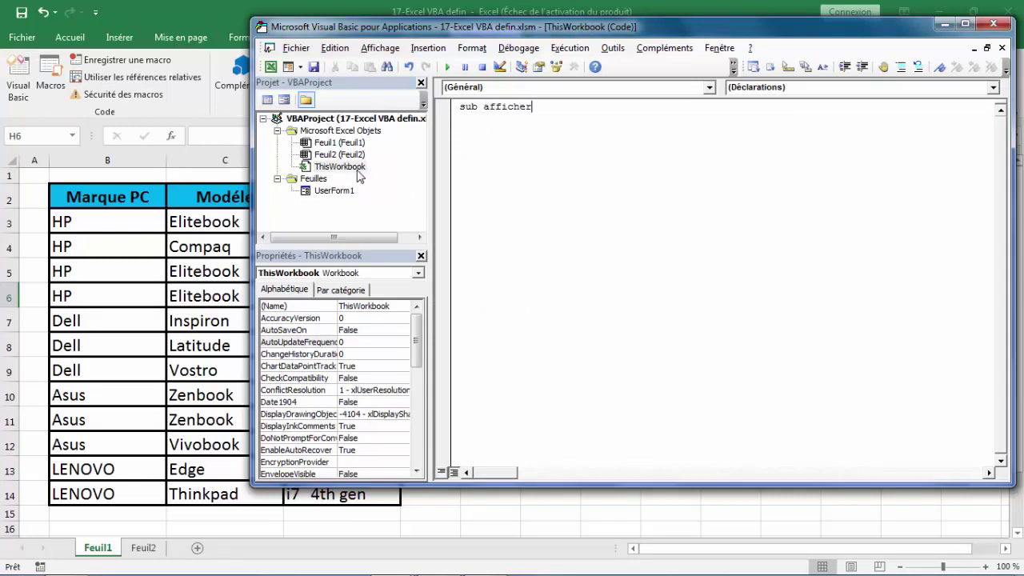
key(Return)
text(use)
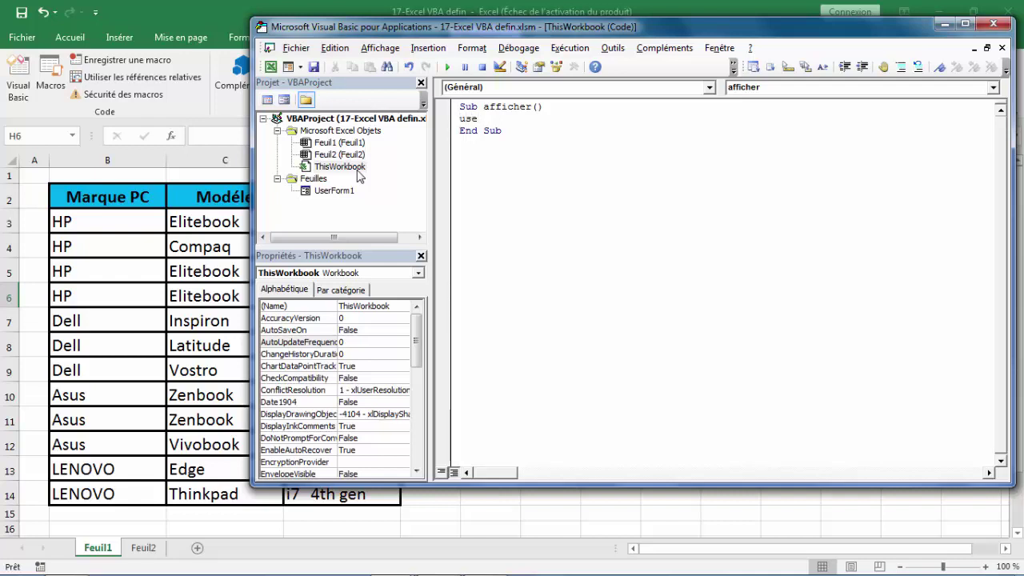
key(ctrl+space)
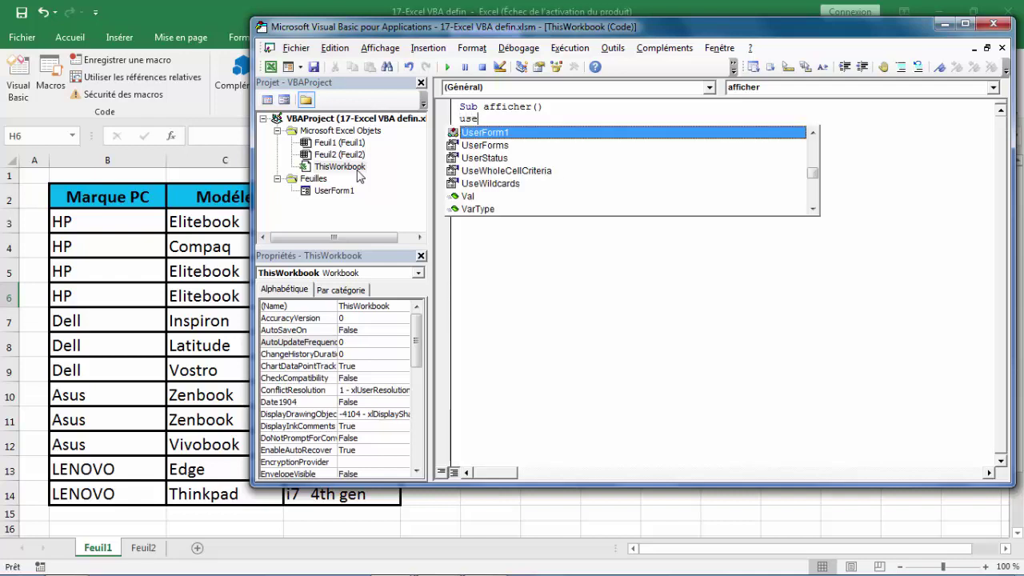
key(Tab)
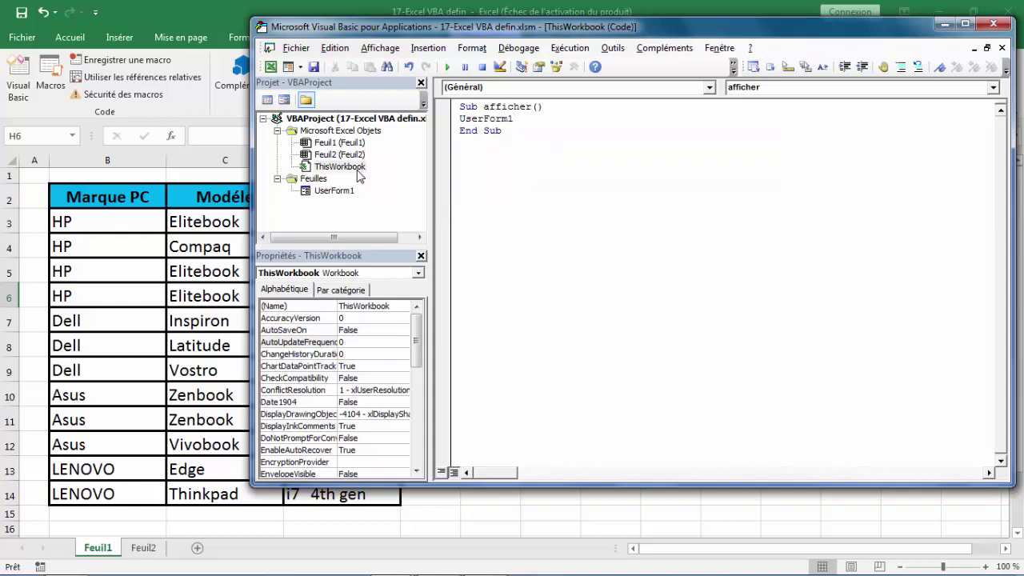
text(.s)
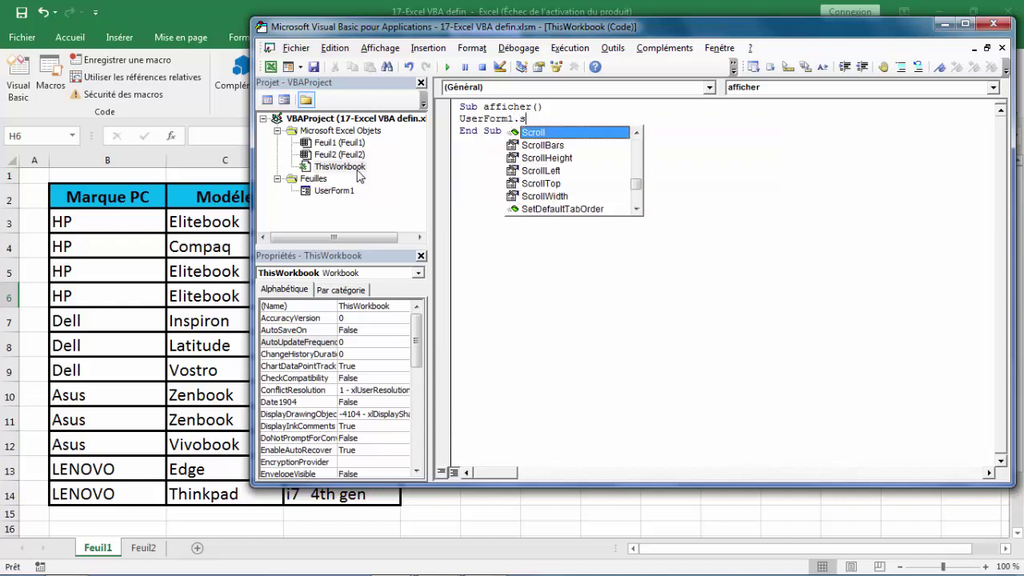
text(h)
key(Tab)
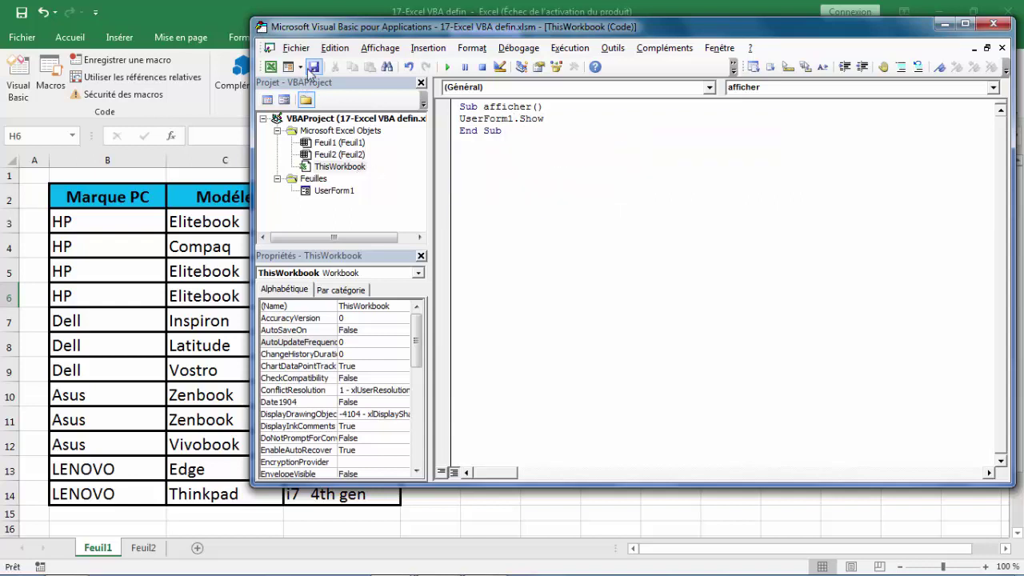
key(alt+F11)
click(659, 299)
Assign the ThisWorkbook.afficher macro to the Affiche Form rectangle.
right_click(642, 240)
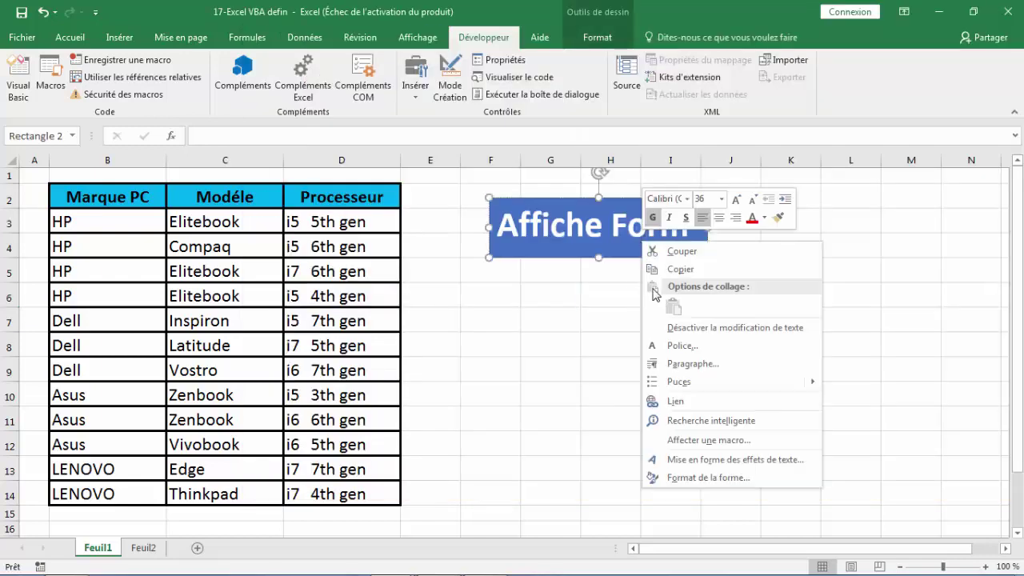
click(722, 440)
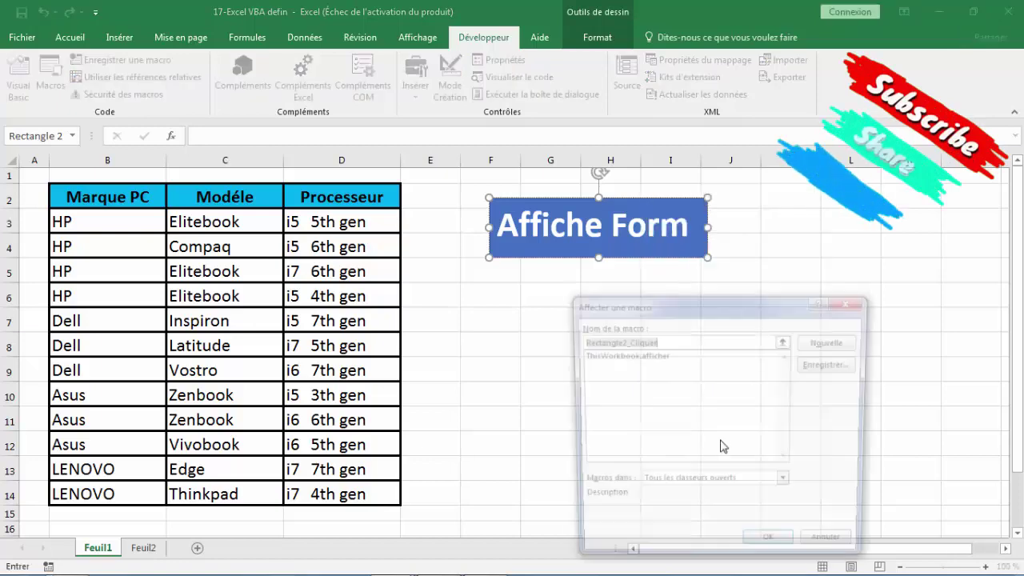
click(635, 356)
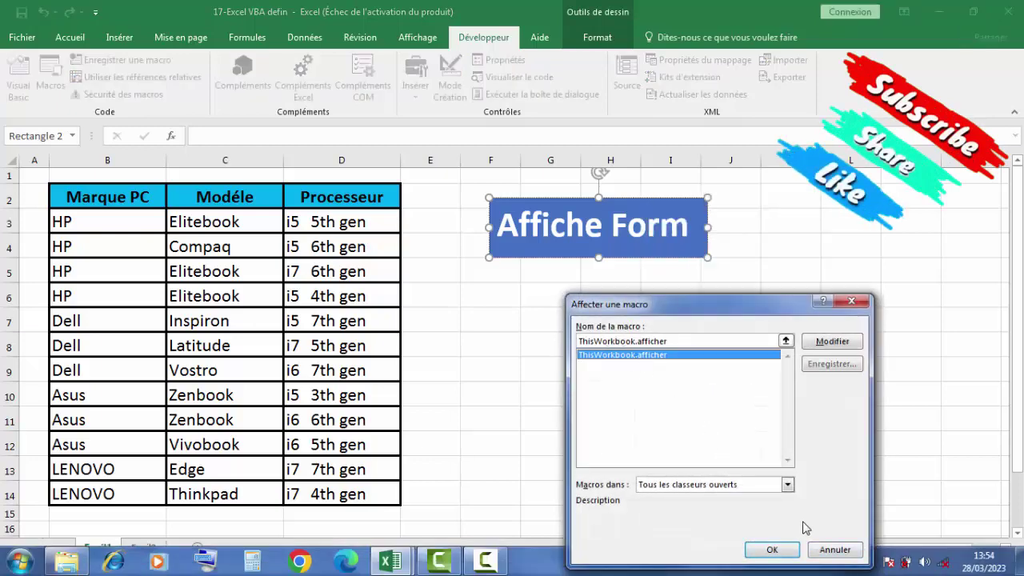
click(770, 550)
click(853, 231)
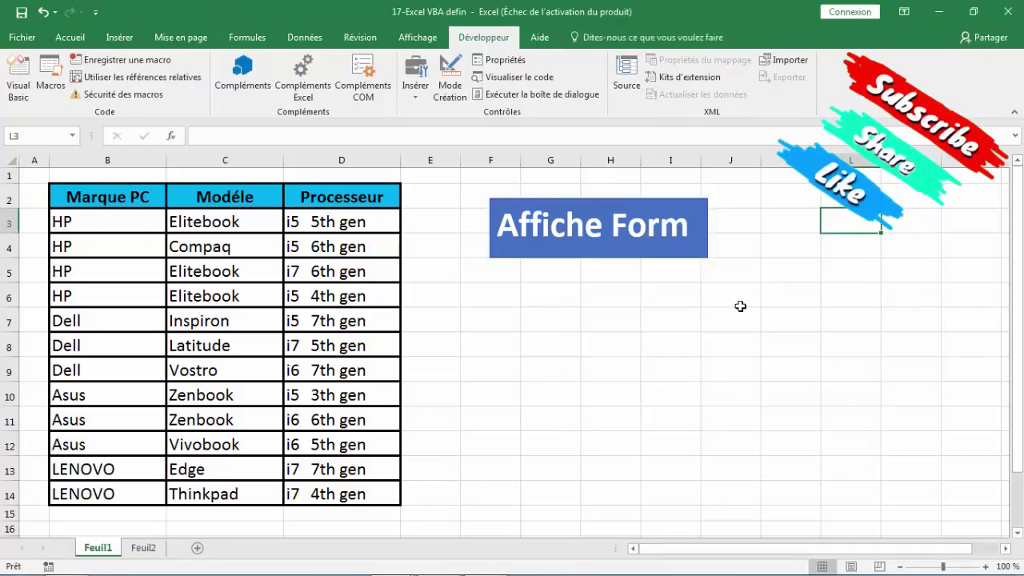
Test the rectangle: open the form, check its three empty dropdowns, then close it.
click(657, 251)
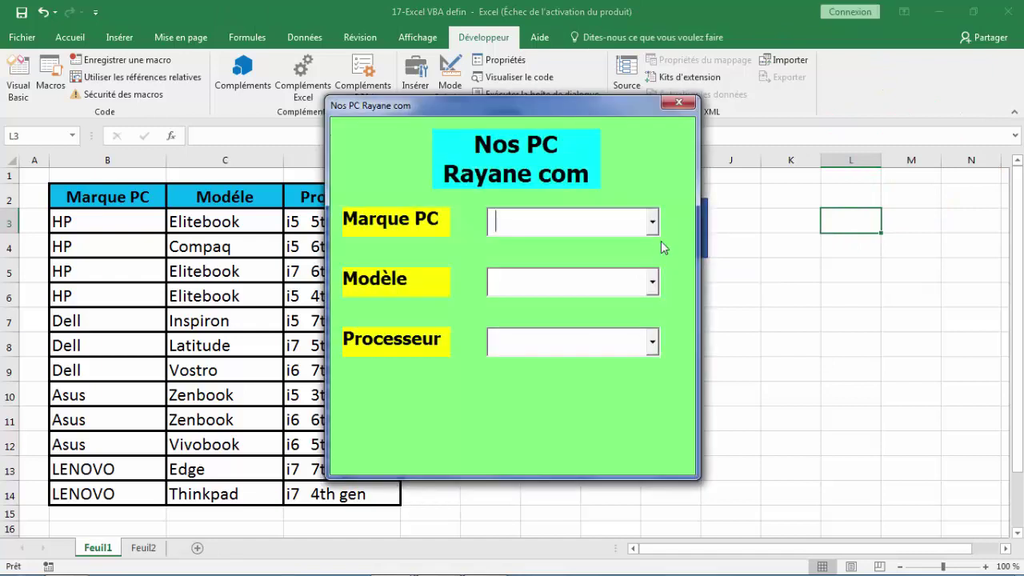
click(653, 224)
click(654, 282)
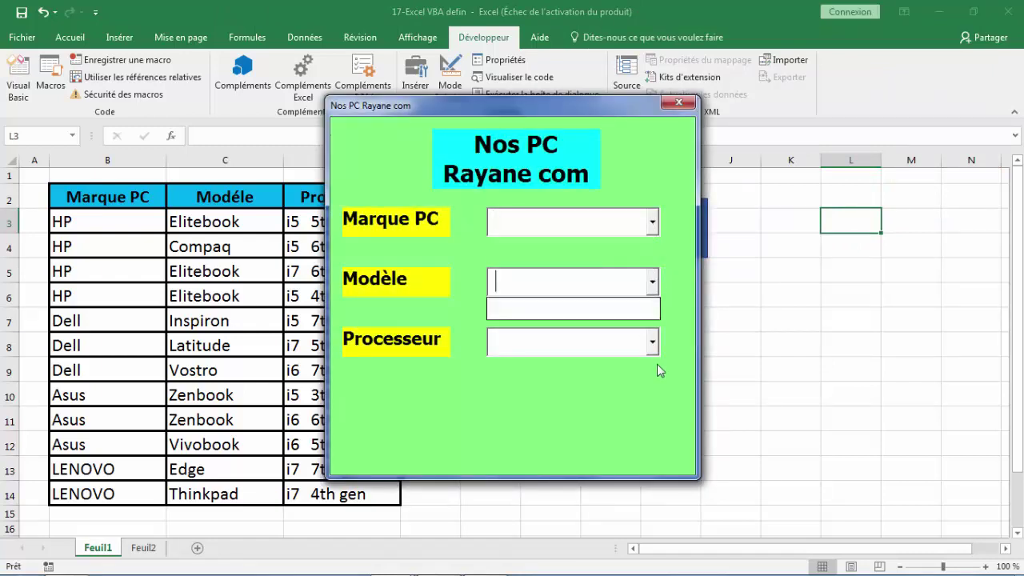
click(652, 344)
click(650, 432)
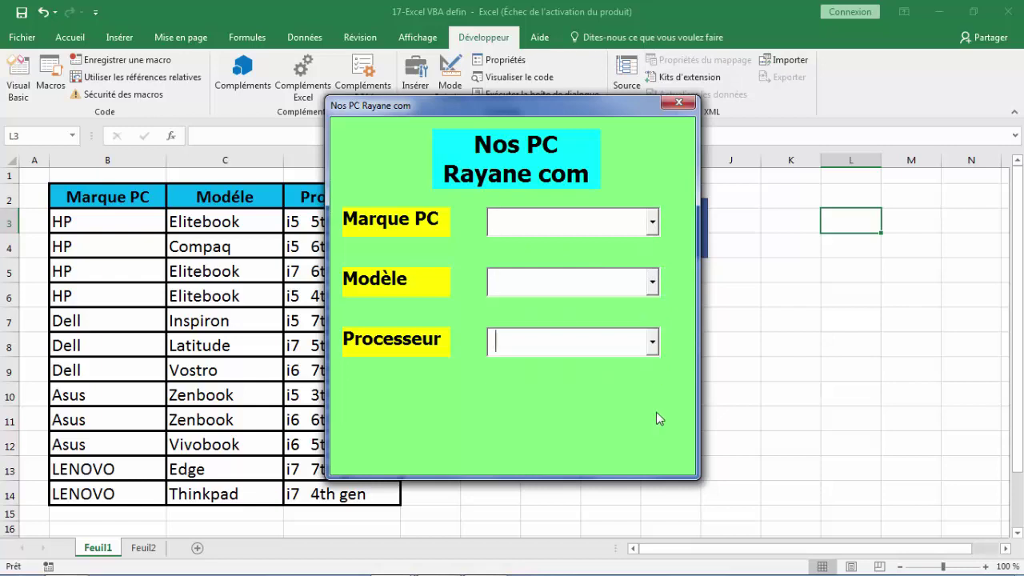
click(679, 106)
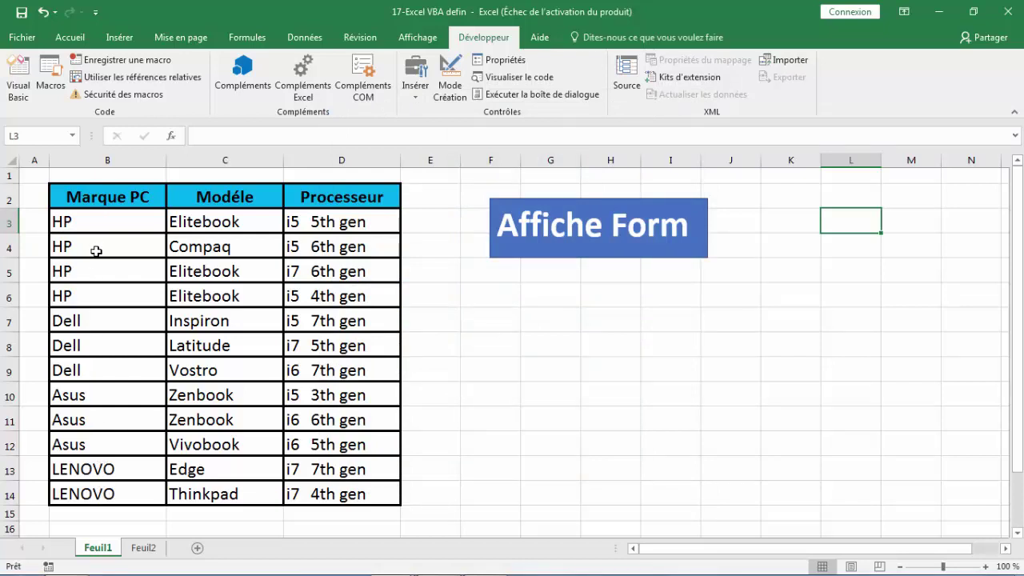
Copy the brand names in B3:B14 and paste them into Feuil2 at cell B2.
drag(109, 219, 144, 489)
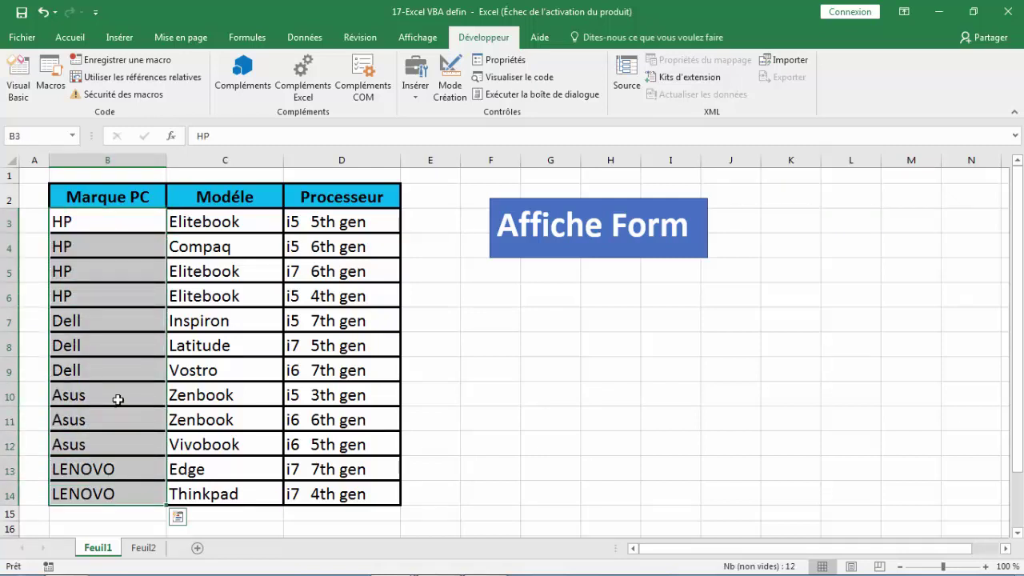
right_click(94, 283)
click(125, 285)
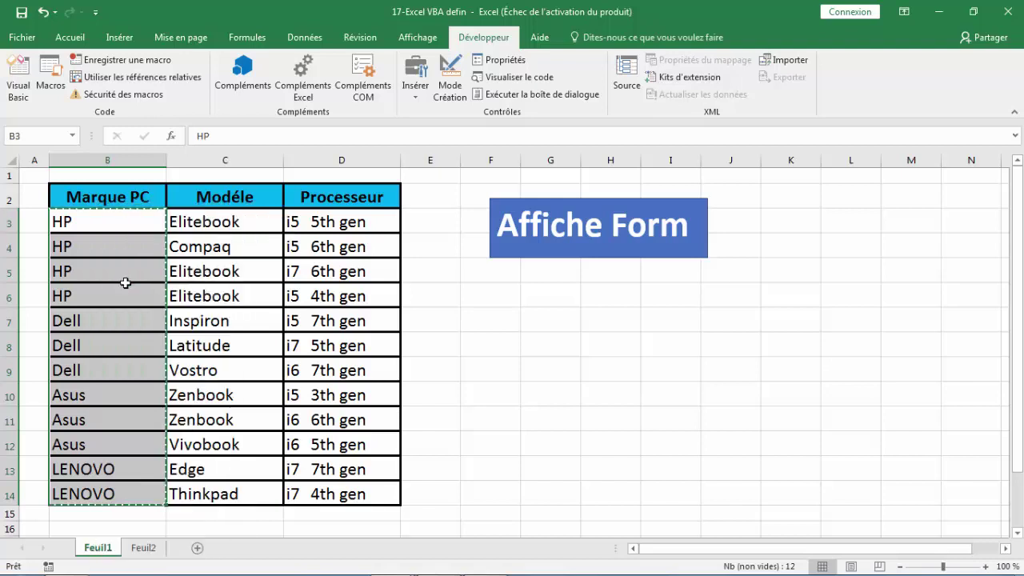
key(Escape)
click(145, 549)
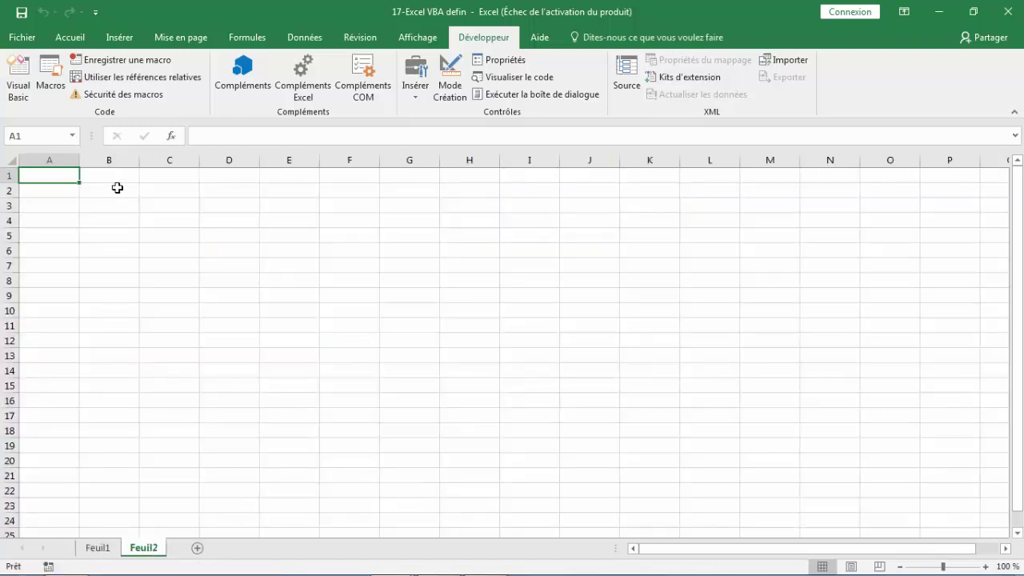
right_click(114, 188)
click(152, 251)
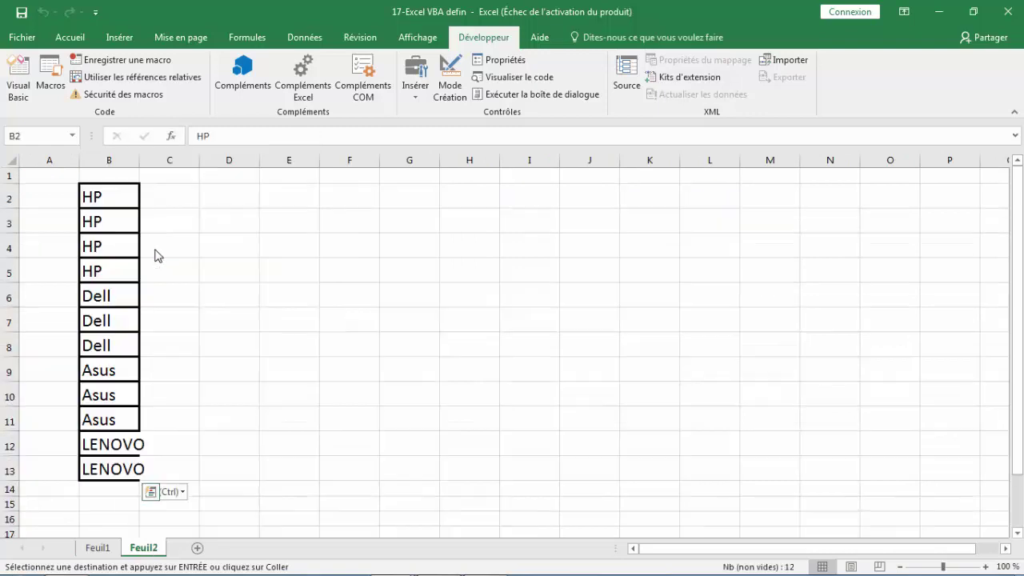
Widen column B on Feuil2 and select the pasted brands B2:B13.
drag(138, 162, 189, 164)
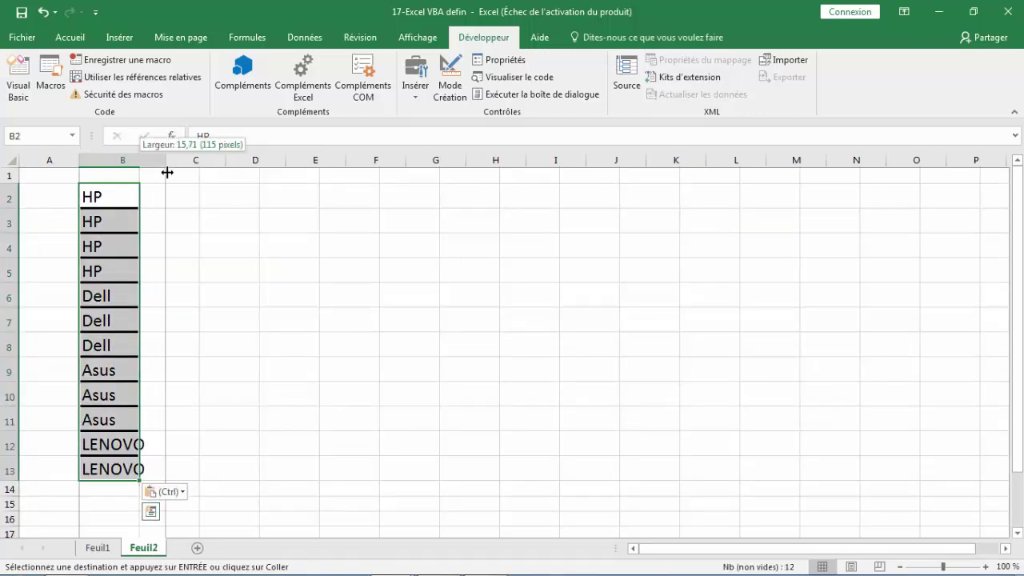
click(275, 248)
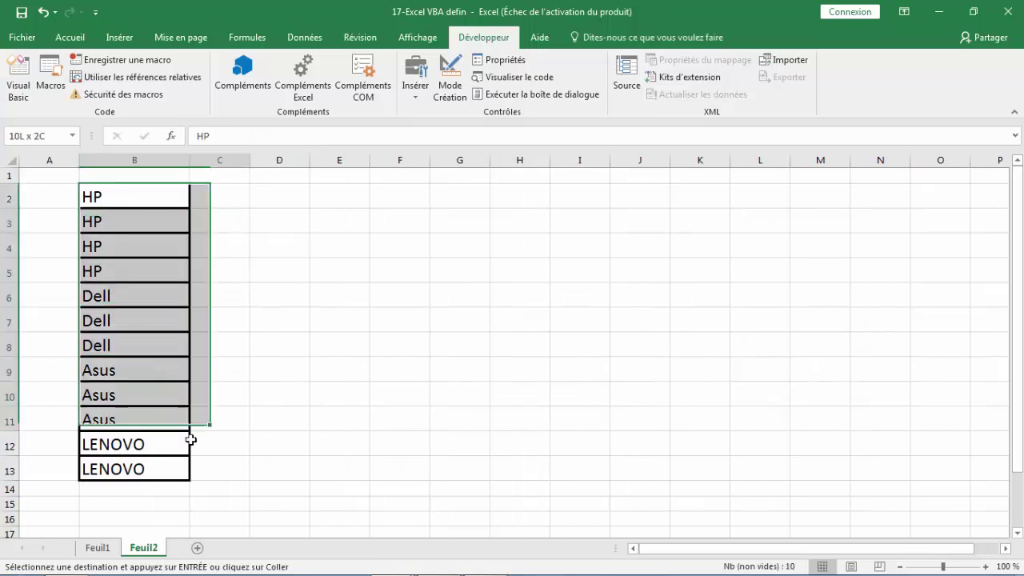
drag(155, 201, 171, 472)
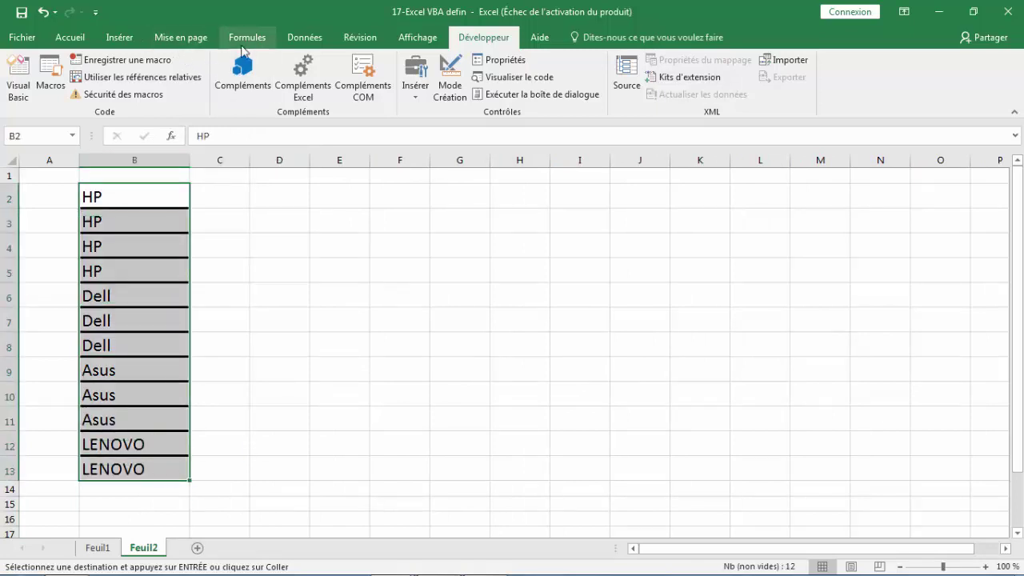
Remove duplicate brands from B2:B13, leaving HP, Dell, Asus and LENOVO in B2:B5.
click(292, 40)
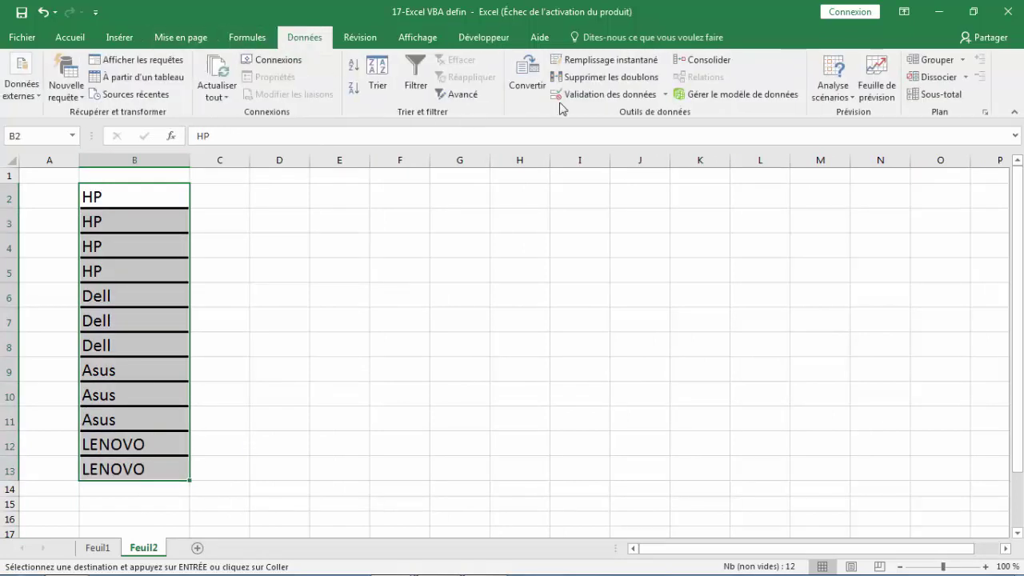
click(607, 77)
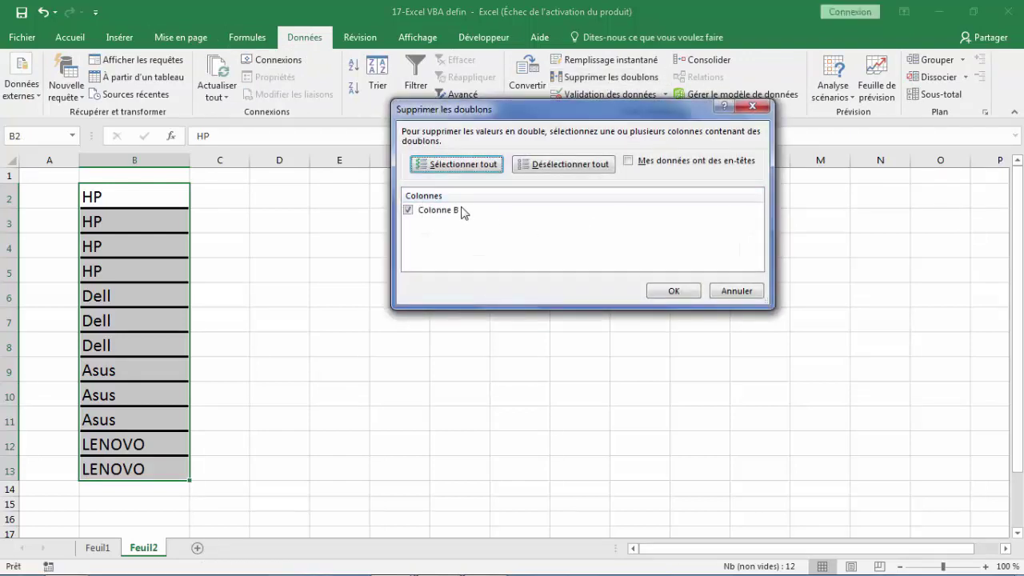
click(673, 292)
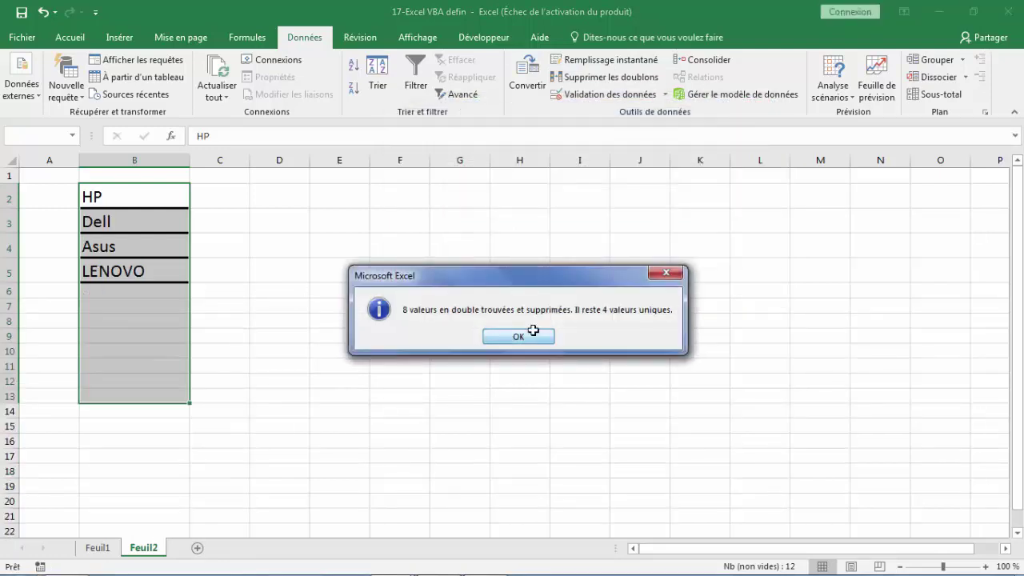
click(531, 335)
click(249, 230)
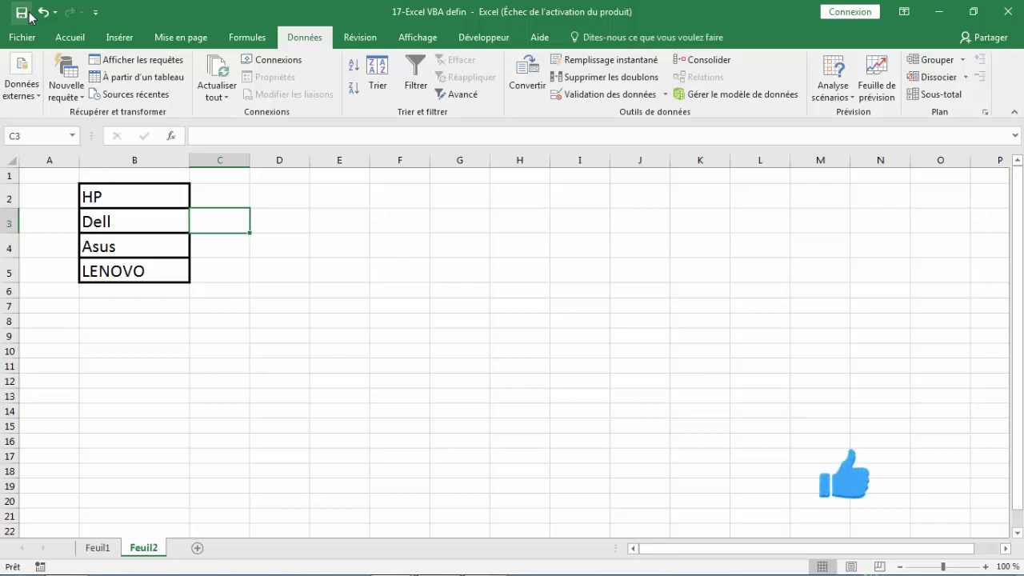
Open the Visual Basic editor and show UserForm1's code window.
click(490, 38)
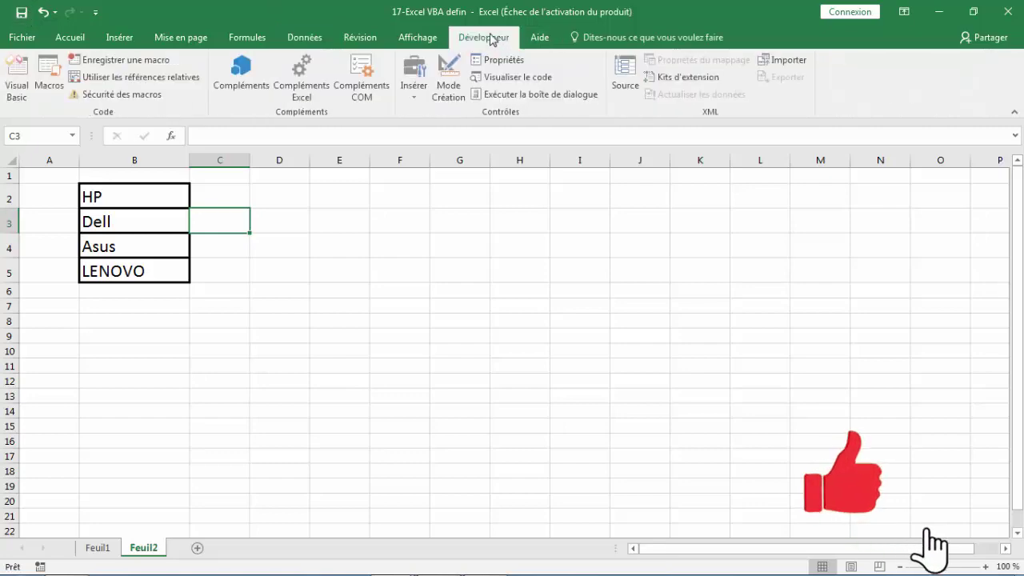
click(28, 78)
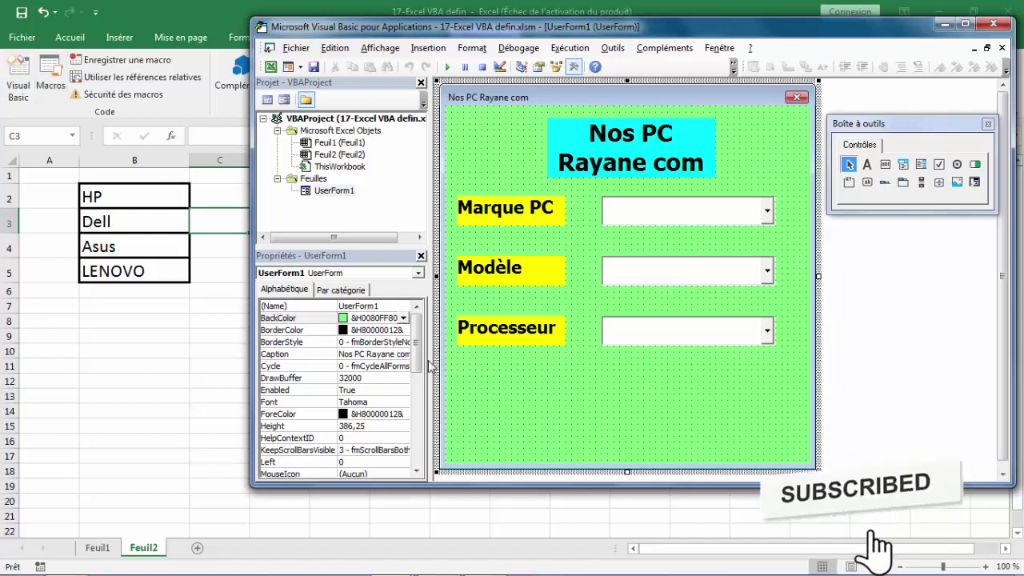
double_click(548, 388)
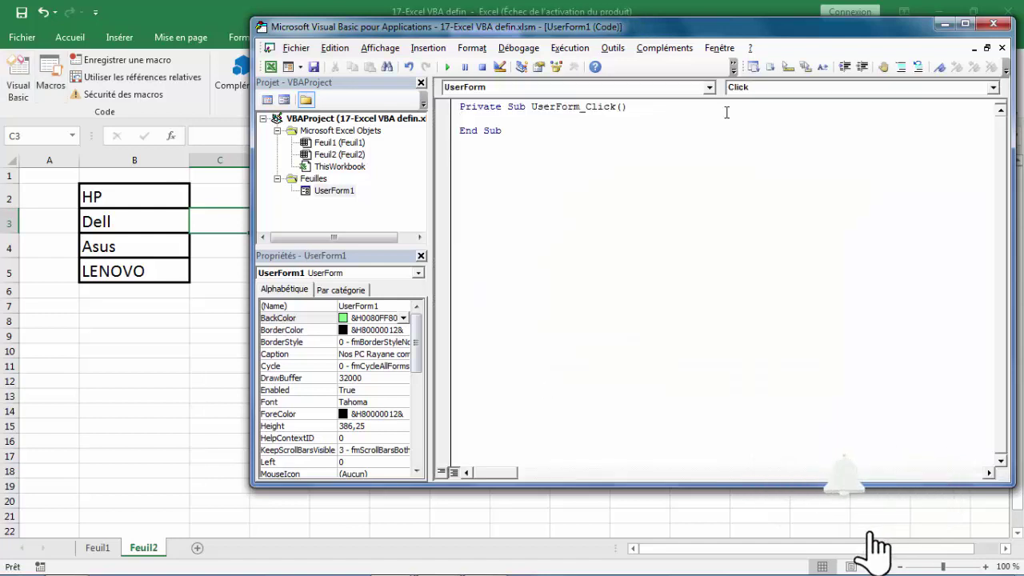
Add an empty UserForm_Initialize procedure and delete the empty UserForm_Click stub.
click(993, 87)
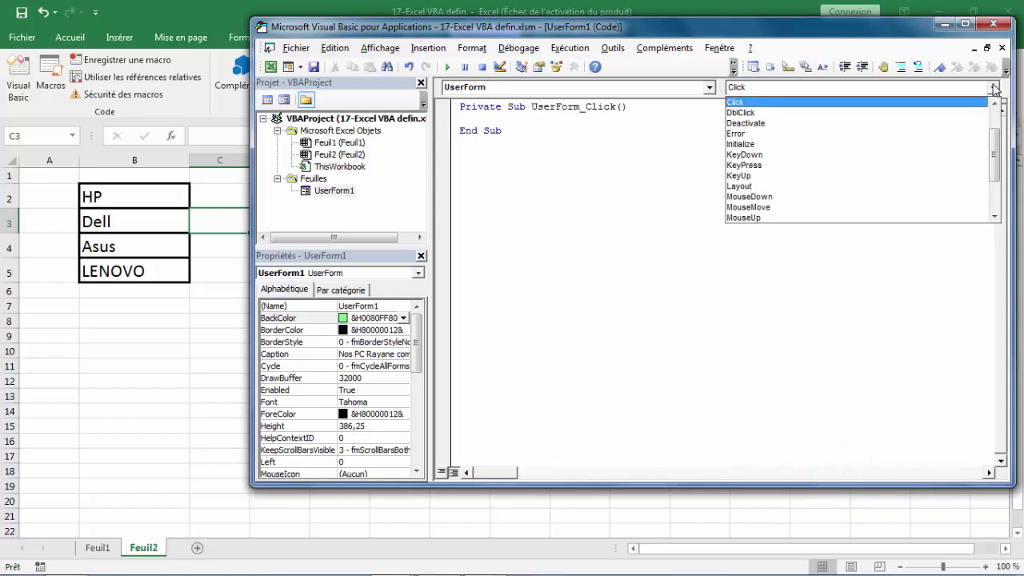
click(789, 144)
drag(524, 130, 455, 107)
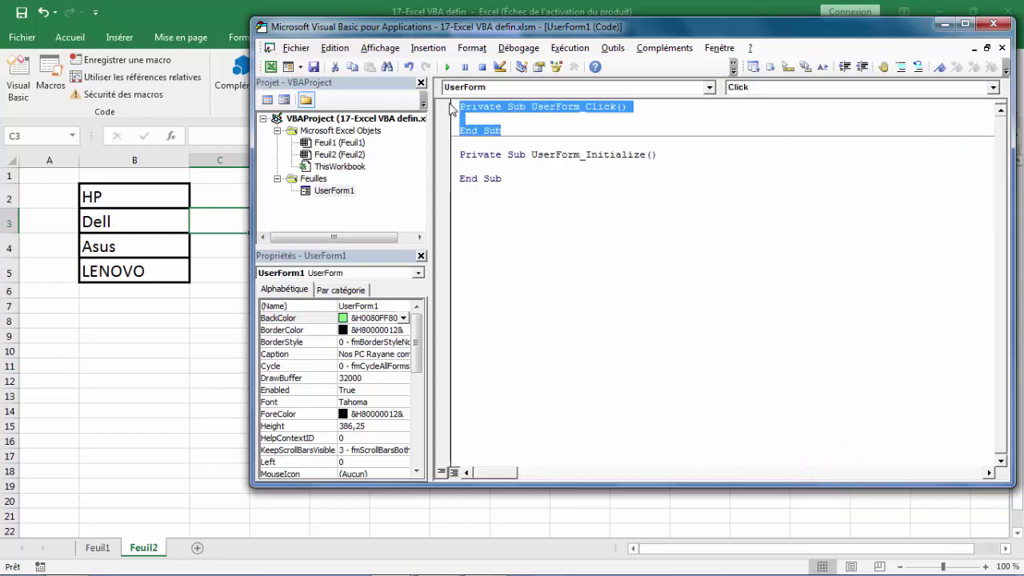
key(Delete)
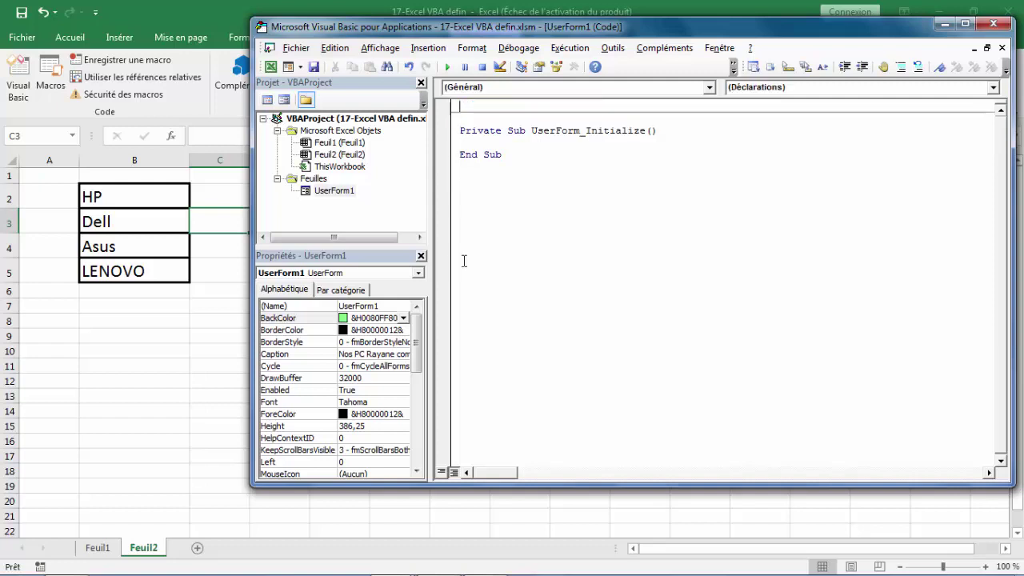
Declare Dim dl As Long inside UserForm_Initialize.
click(506, 141)
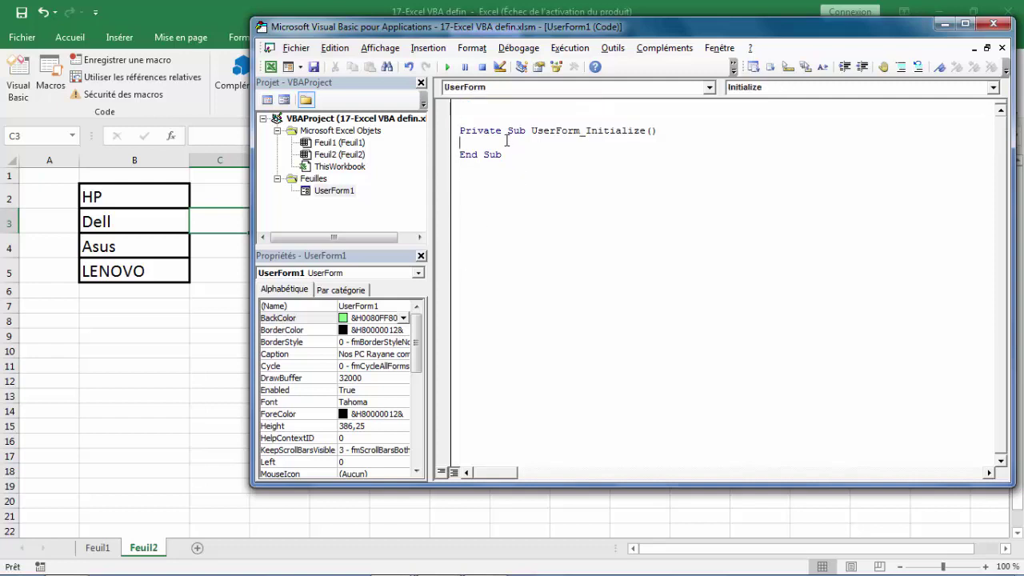
text(dim )
text(dl )
text(as l)
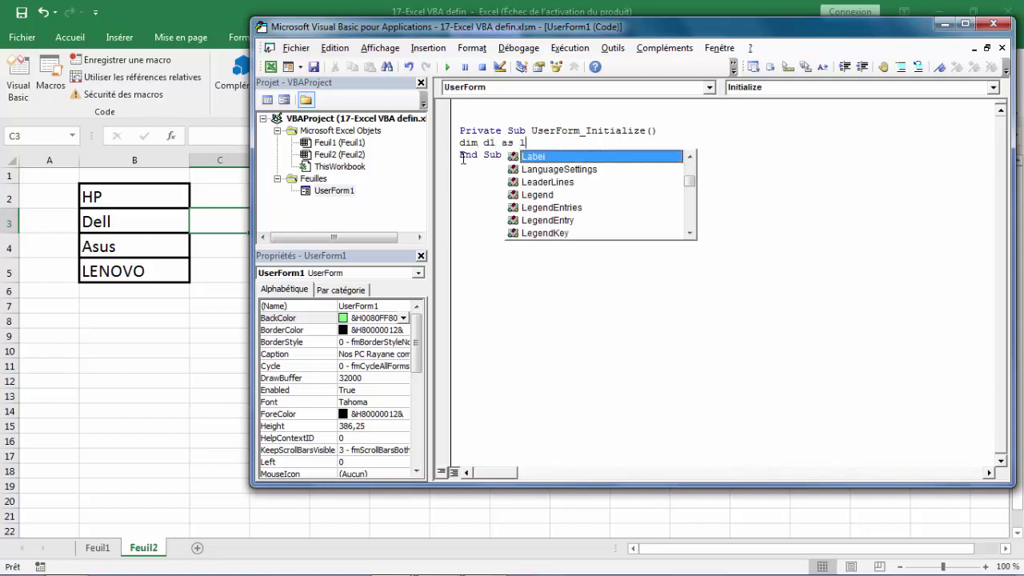
text(on)
key(Tab)
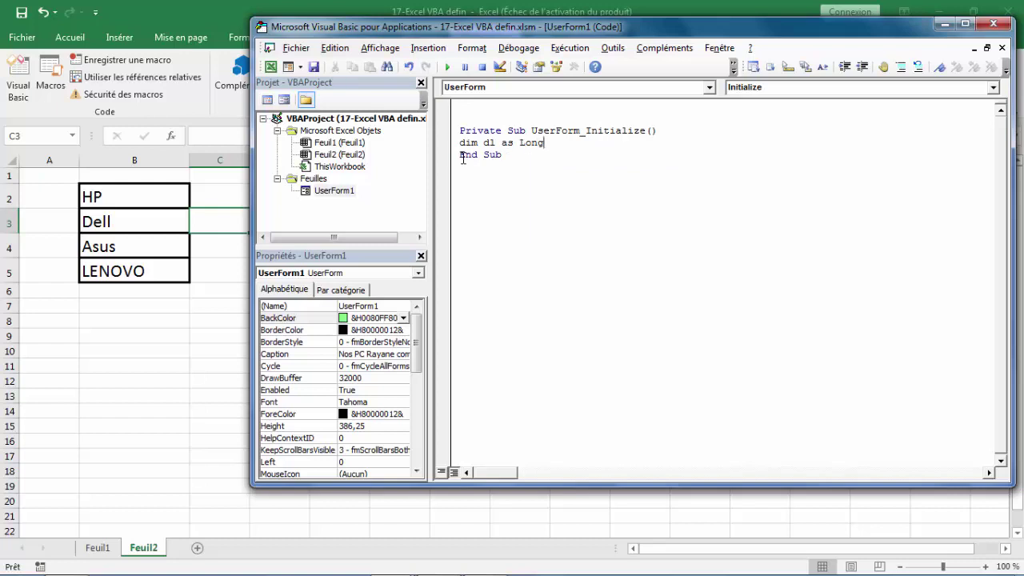
key(Return)
Write dl = Feuil2.Range("b2000").End(xlUp).Row to find the last brand row.
text(d)
text(l=feui)
text(l2)
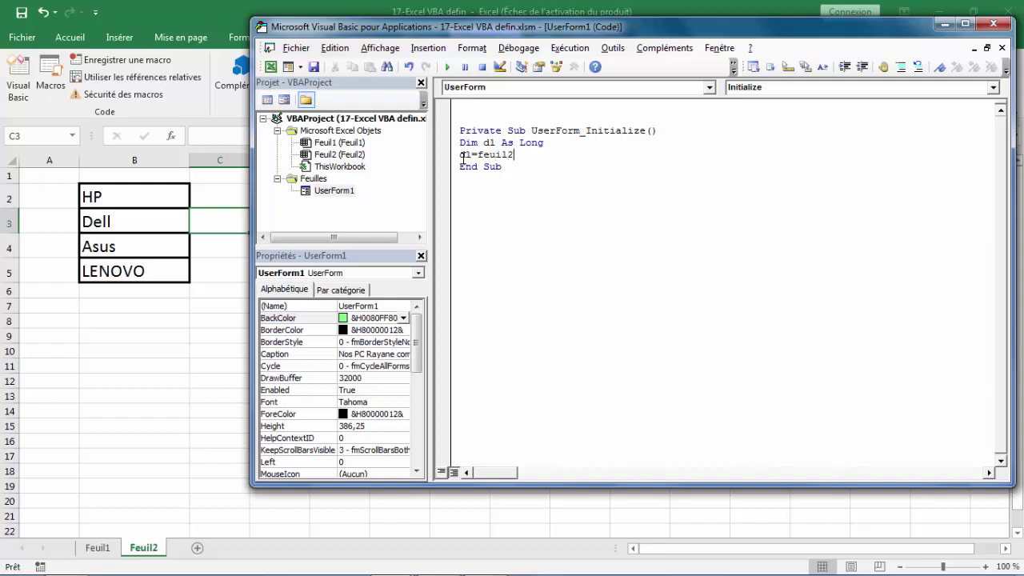
text(.r)
key(Tab)
text((b"2)
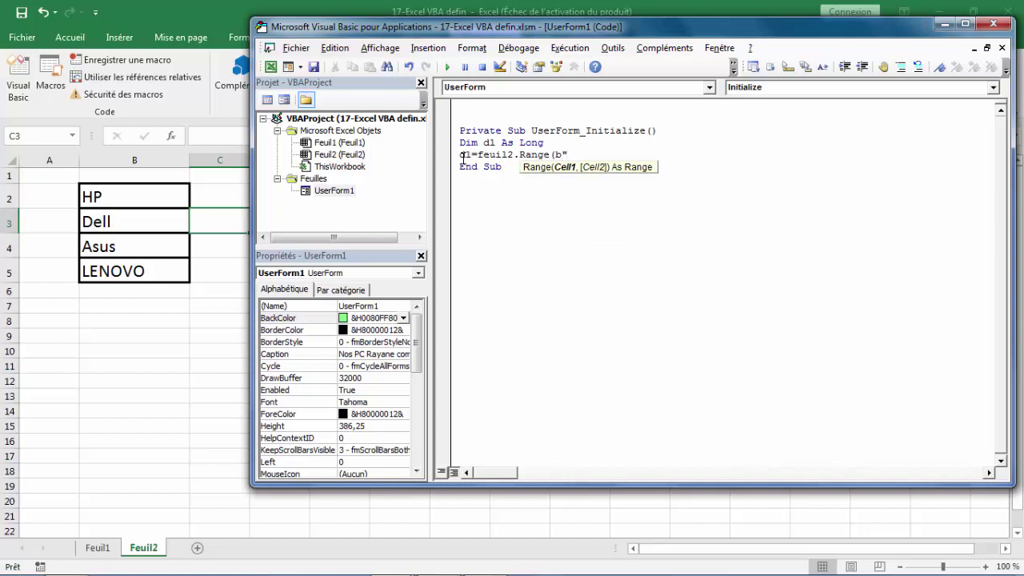
text(000")
text().e)
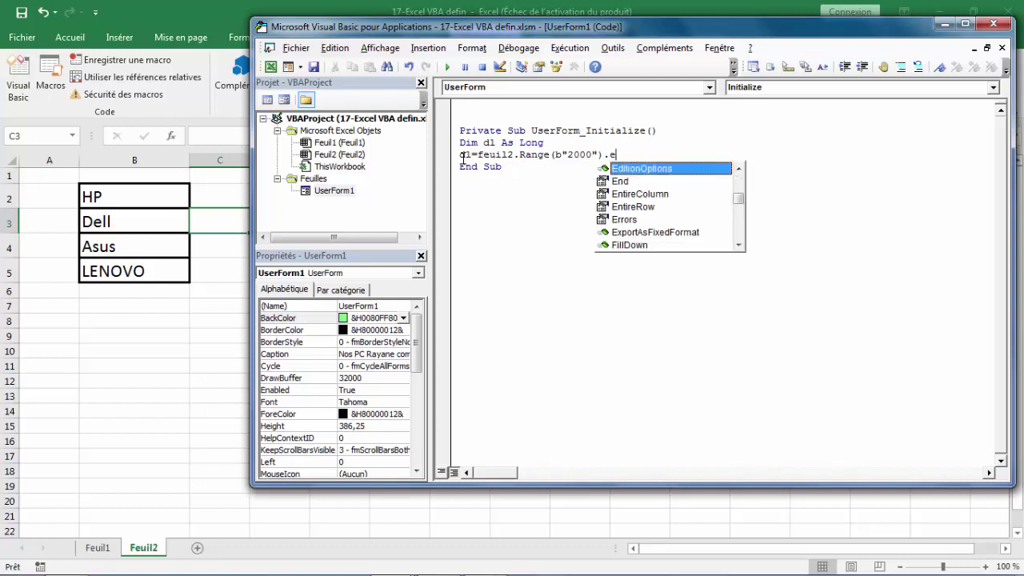
text(n)
key(Tab)
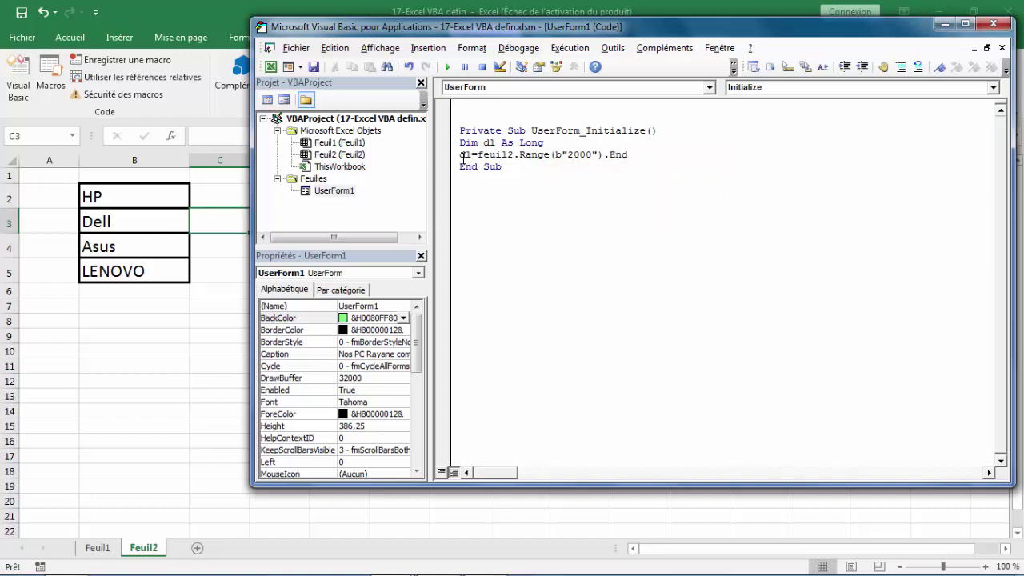
text(()
key(Down)
key(Down)
key(Down)
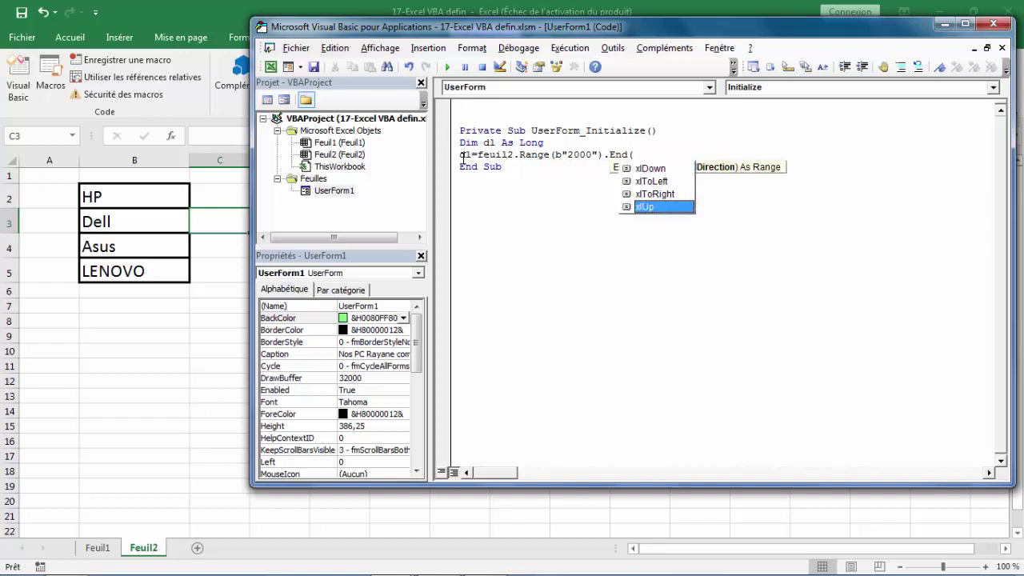
key(Tab)
text().)
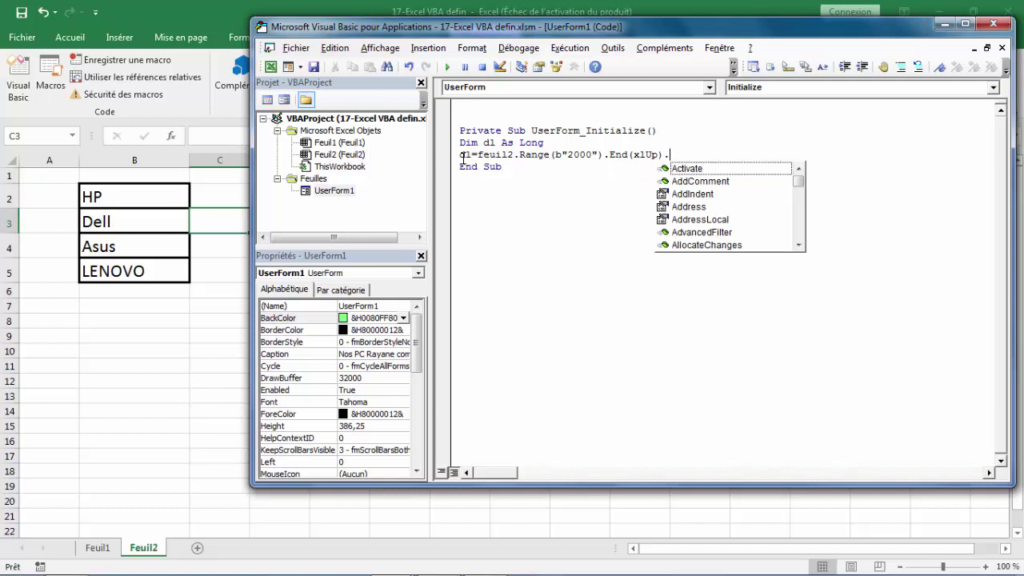
text(ro)
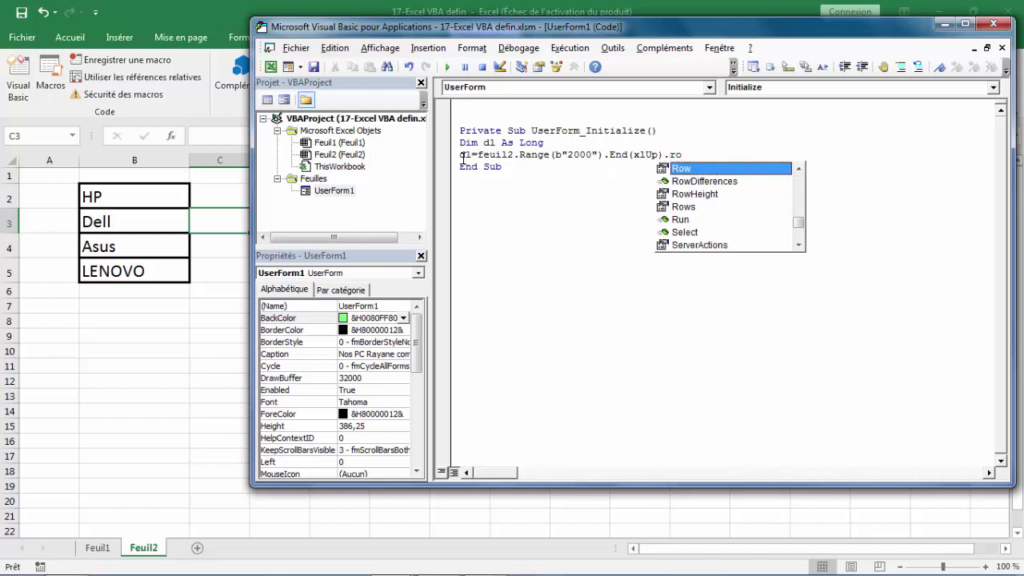
key(Tab)
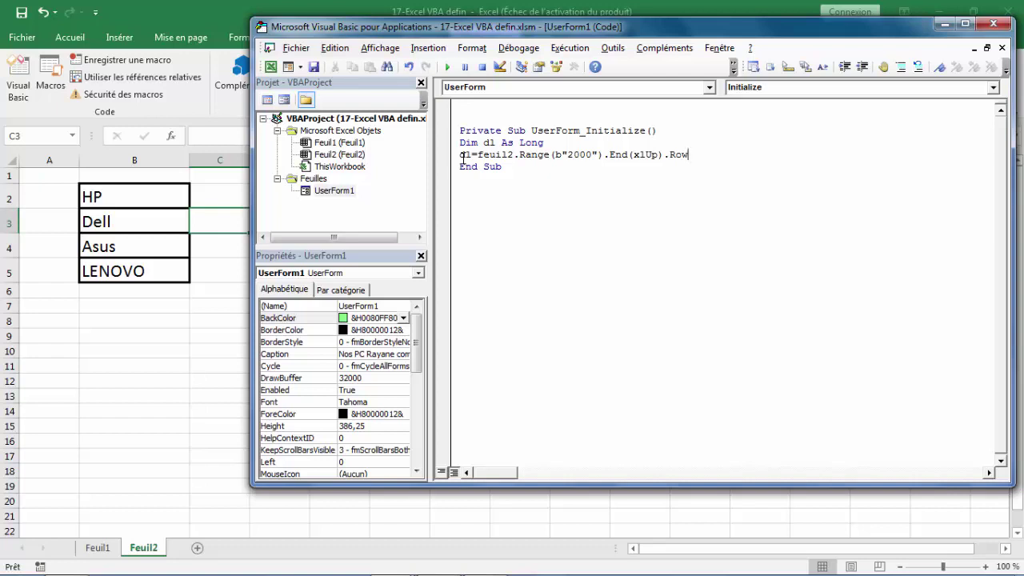
key(Return)
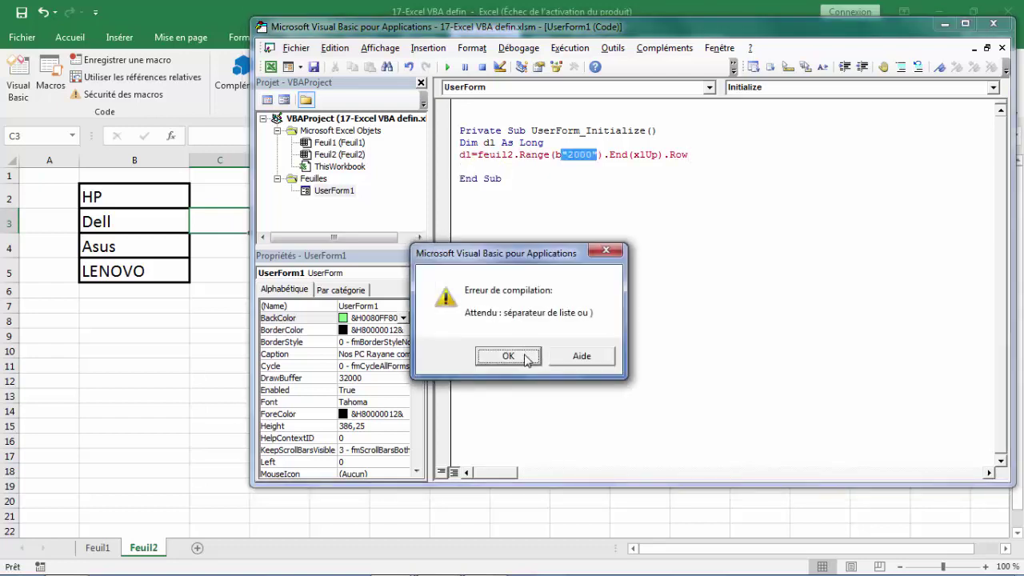
Dismiss the compile error and fix the misplaced quote before 2000.
click(527, 358)
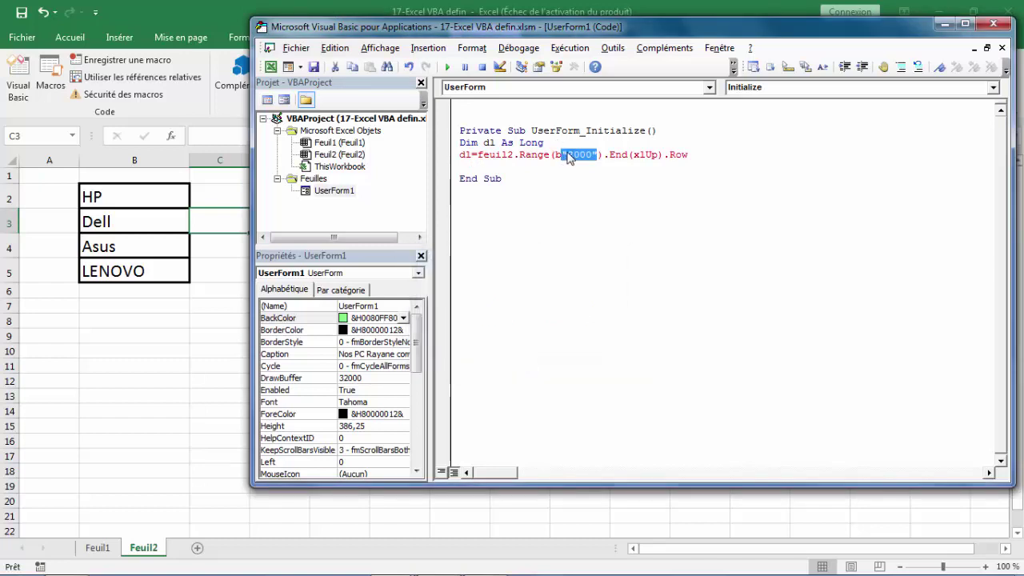
click(569, 156)
key(BackSpace)
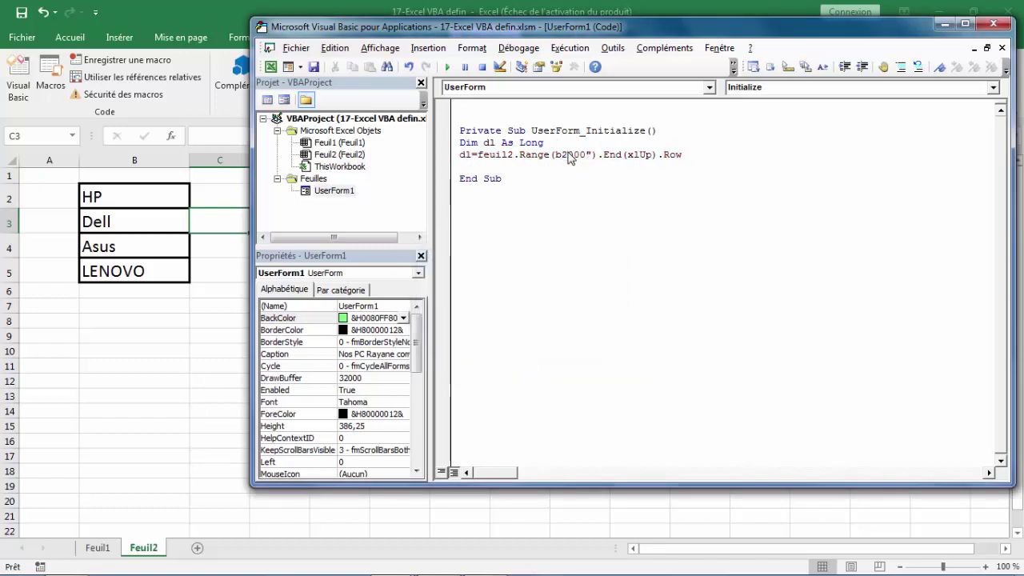
text(")
click(489, 168)
Add Me.ComboBox1.List = Feuil2.Range("b2:b" & dl).Value, then save the workbook.
text(m)
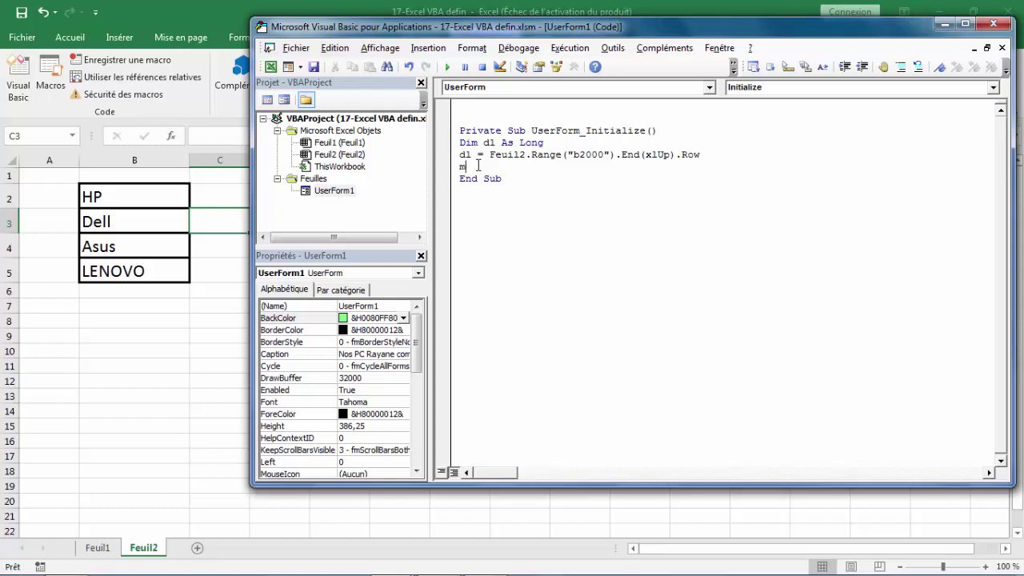
text(e.)
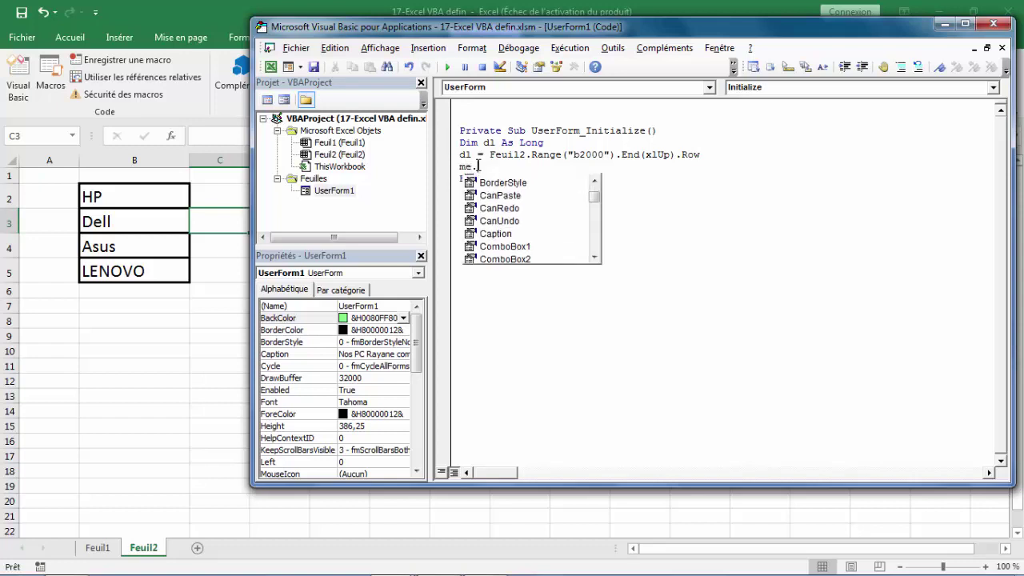
text(com)
key(Tab)
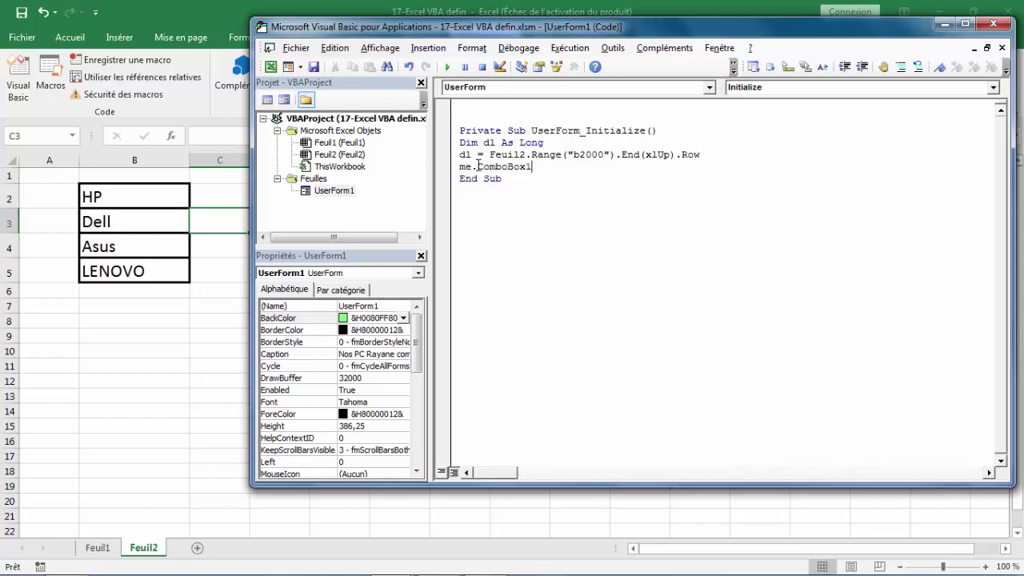
text(.lis)
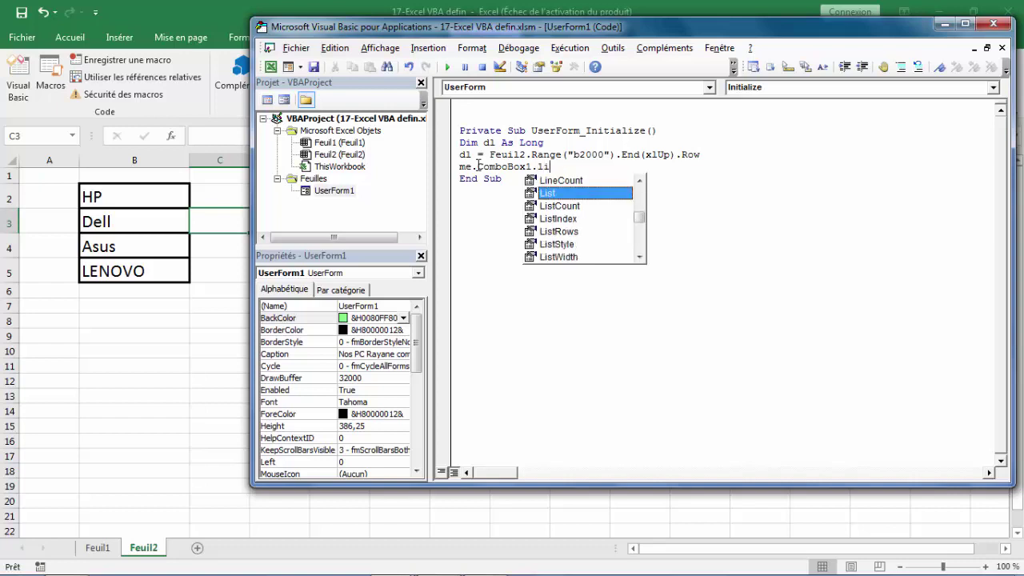
key(Tab)
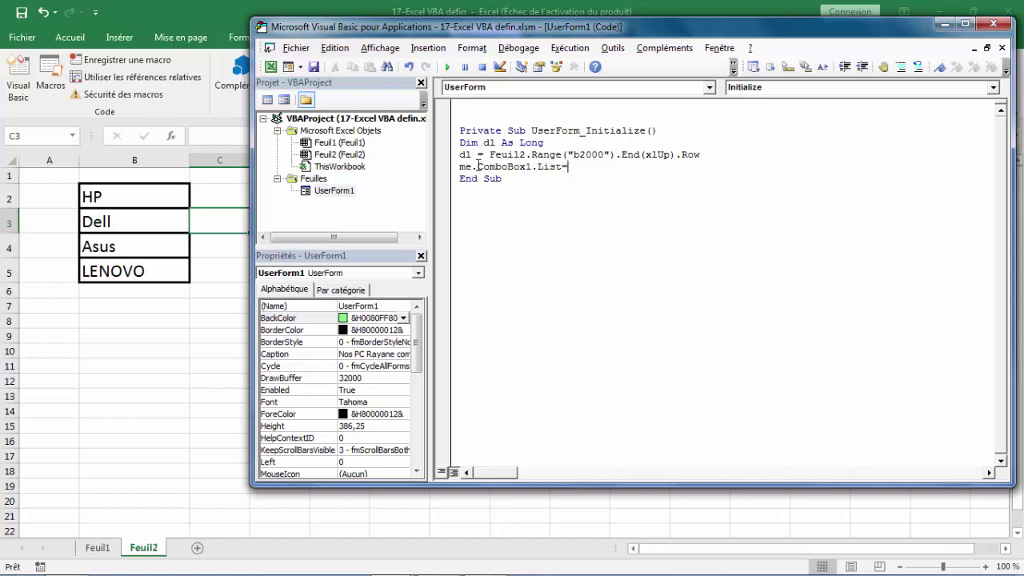
text(feuil2)
text(.ra)
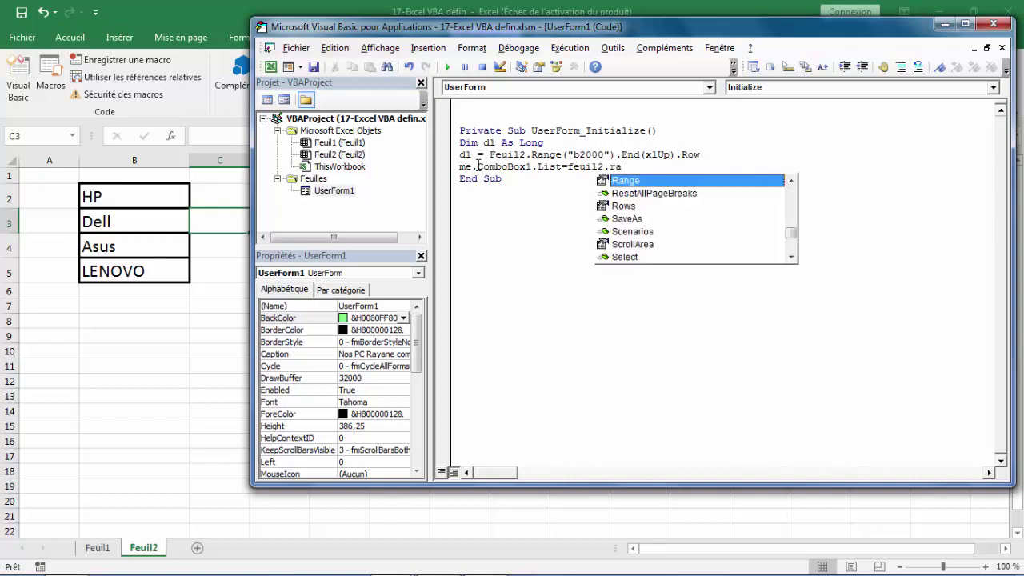
key(Tab)
text((")
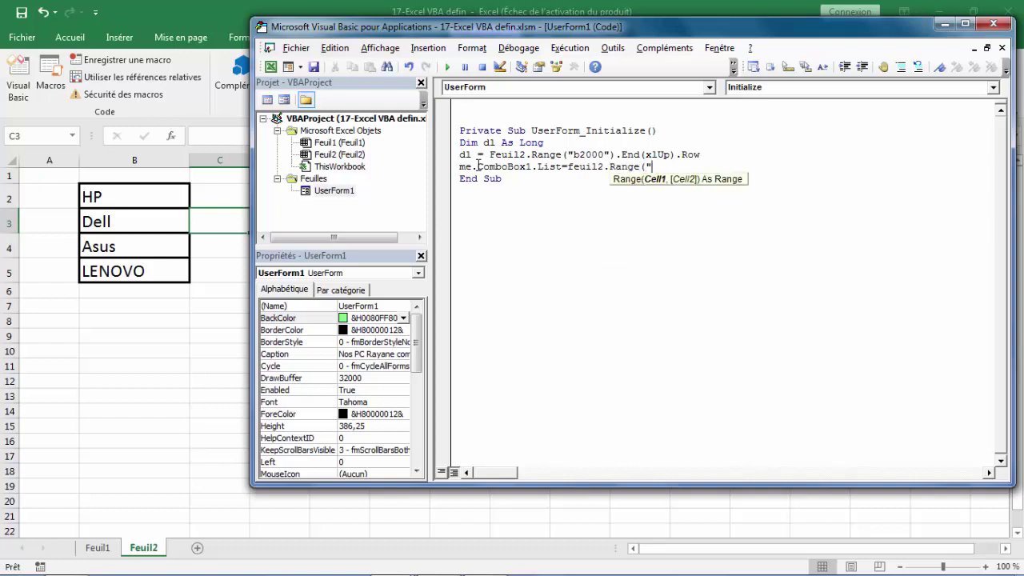
text(b2:b" )
text(& dl)
text())
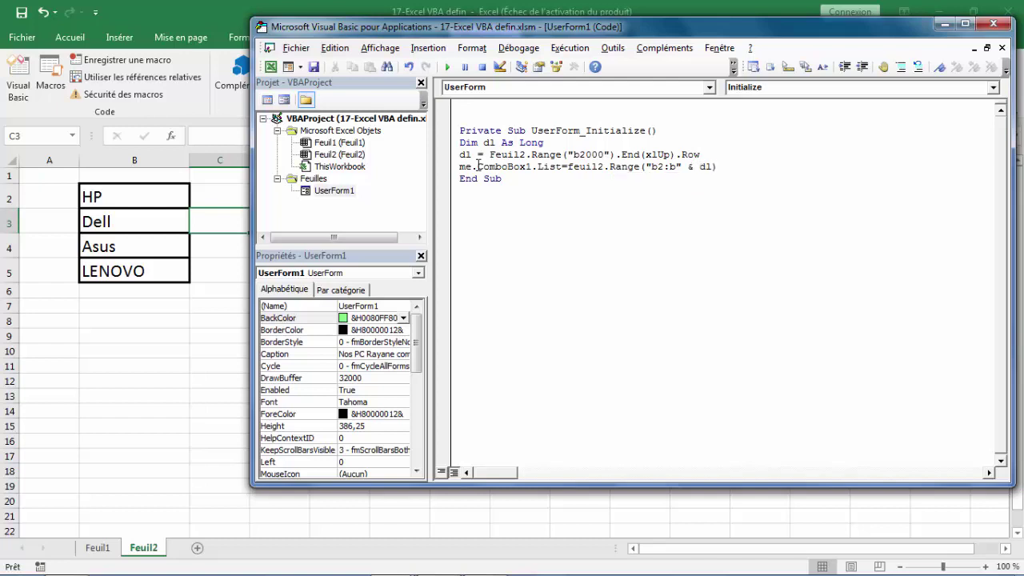
text(.v)
key(Down)
key(Tab)
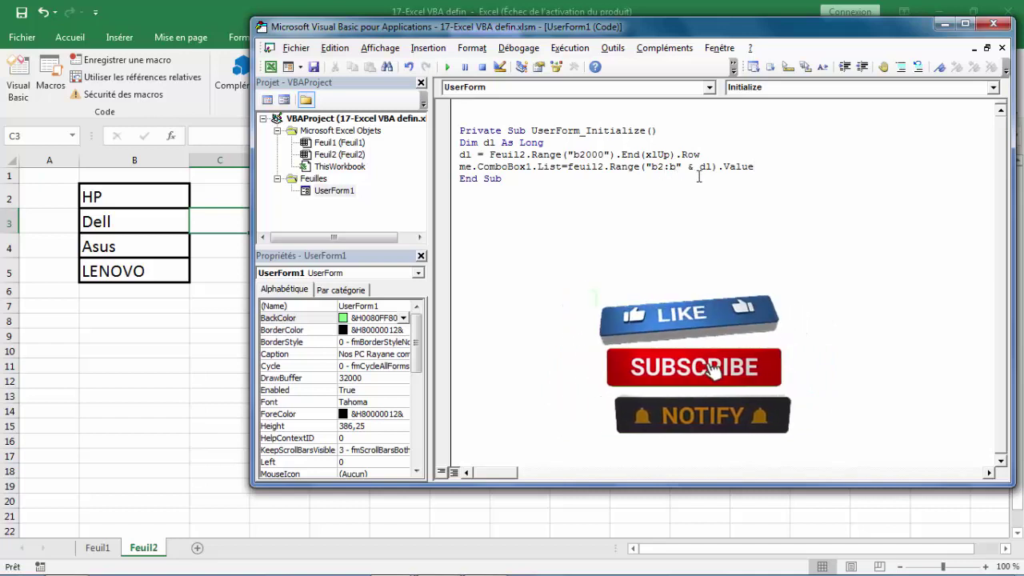
click(315, 69)
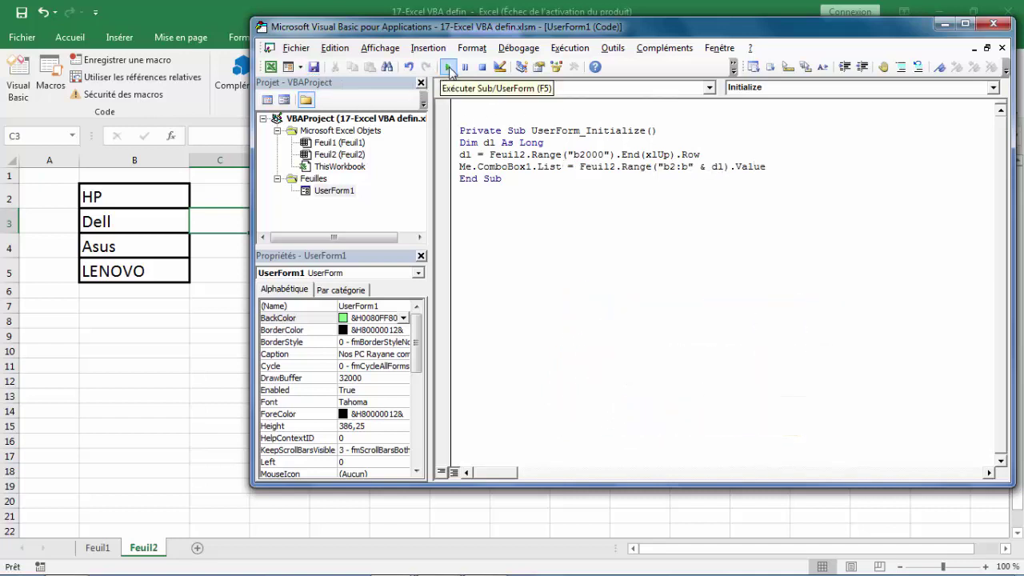
Run UserForm1, choose HP in the Marque PC list, reopen the list, then close the form.
click(450, 70)
click(652, 225)
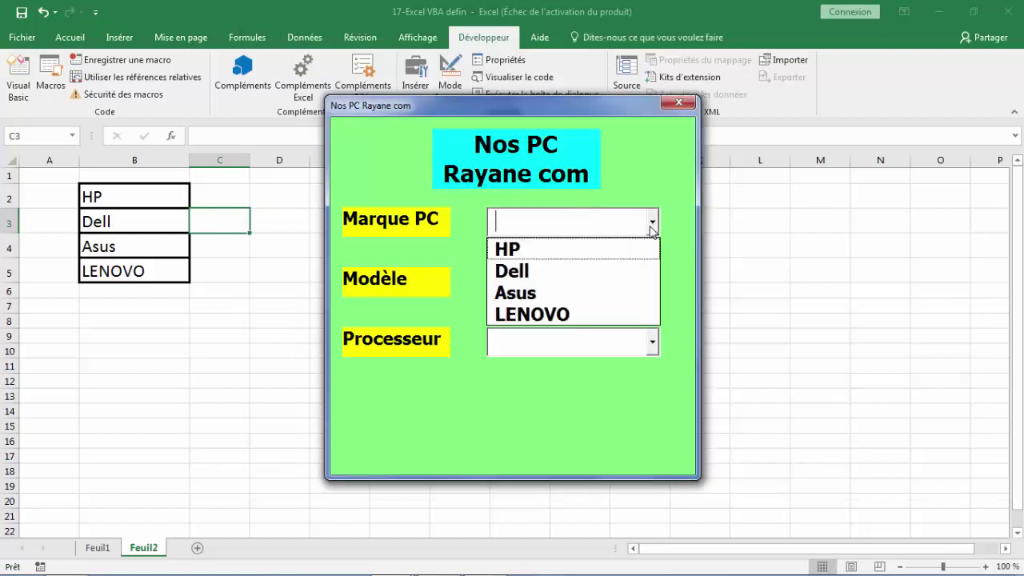
click(530, 250)
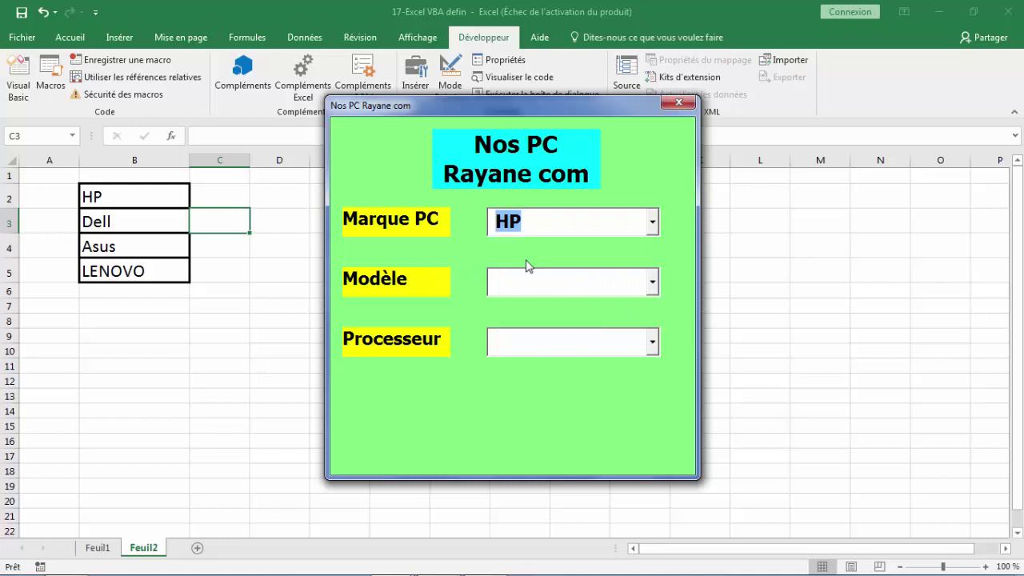
click(652, 223)
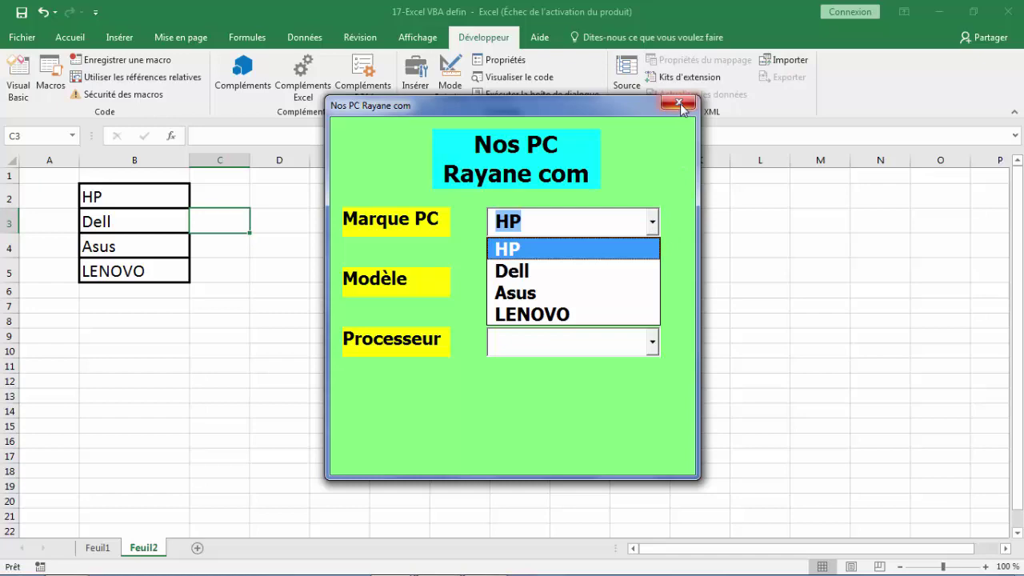
click(679, 104)
Check the Feuil1 PC table, then add an empty ComboBox1_AfterUpdate procedure.
mouse_move(87, 563)
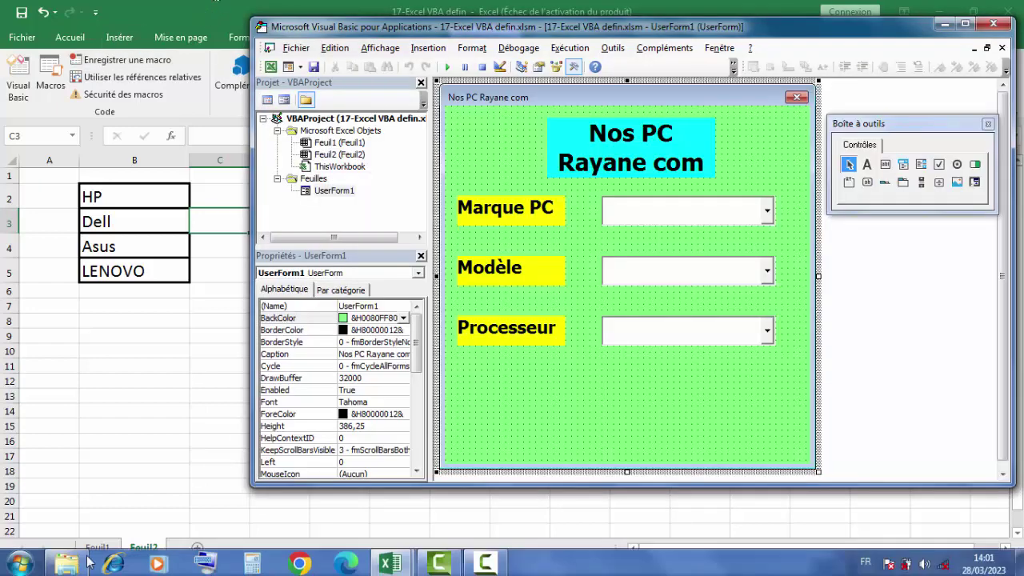
click(100, 549)
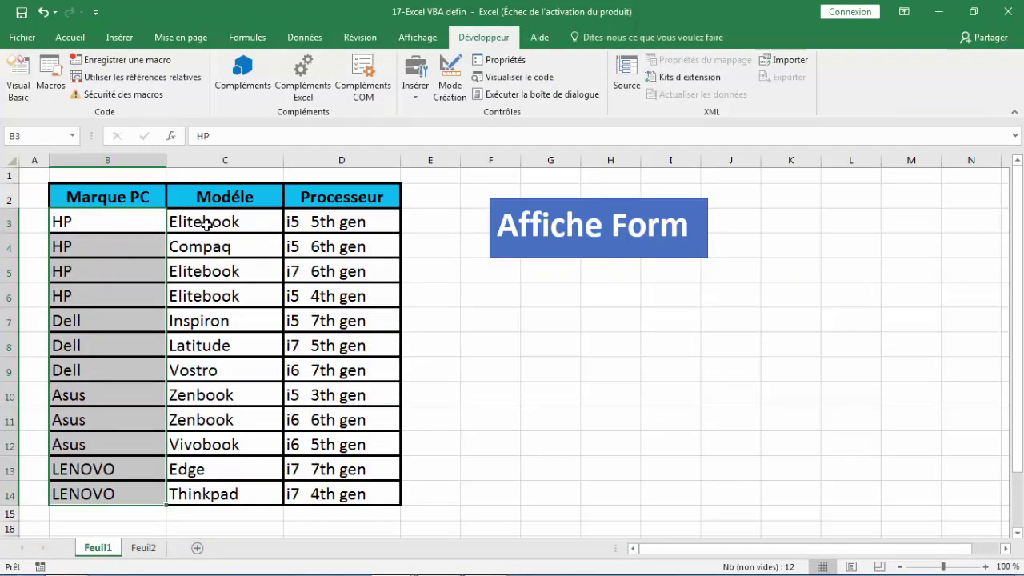
click(18, 80)
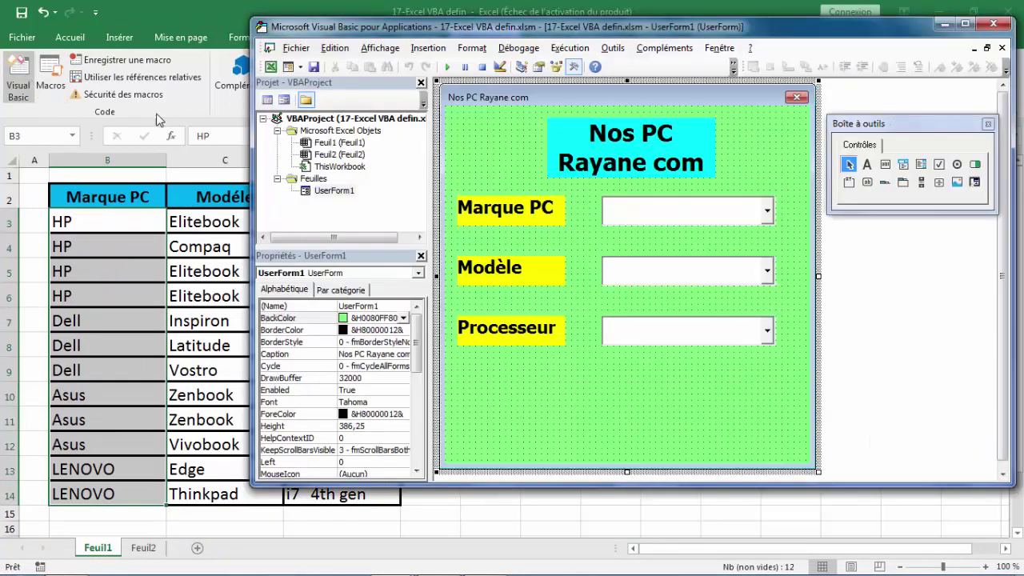
double_click(667, 213)
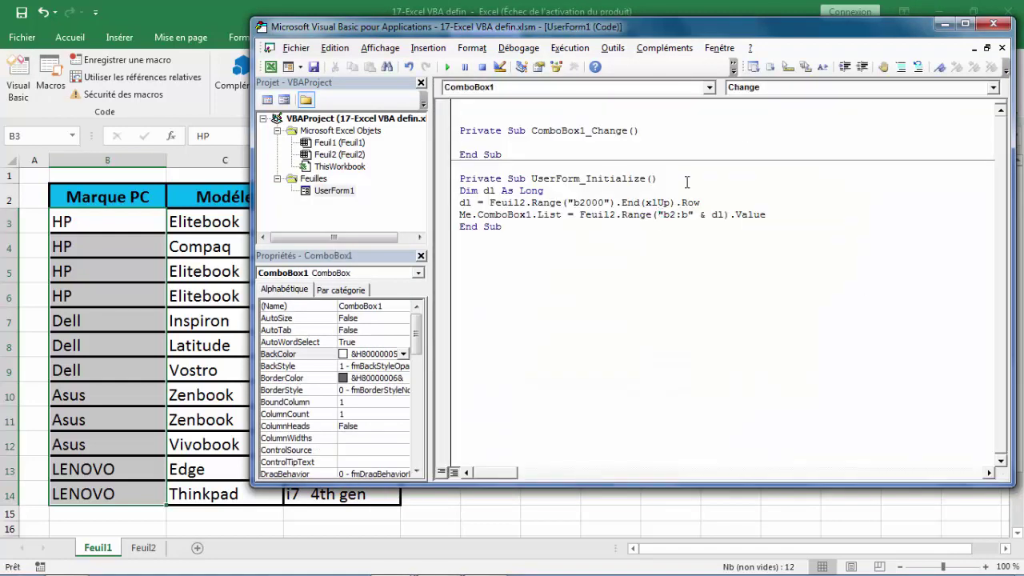
click(993, 88)
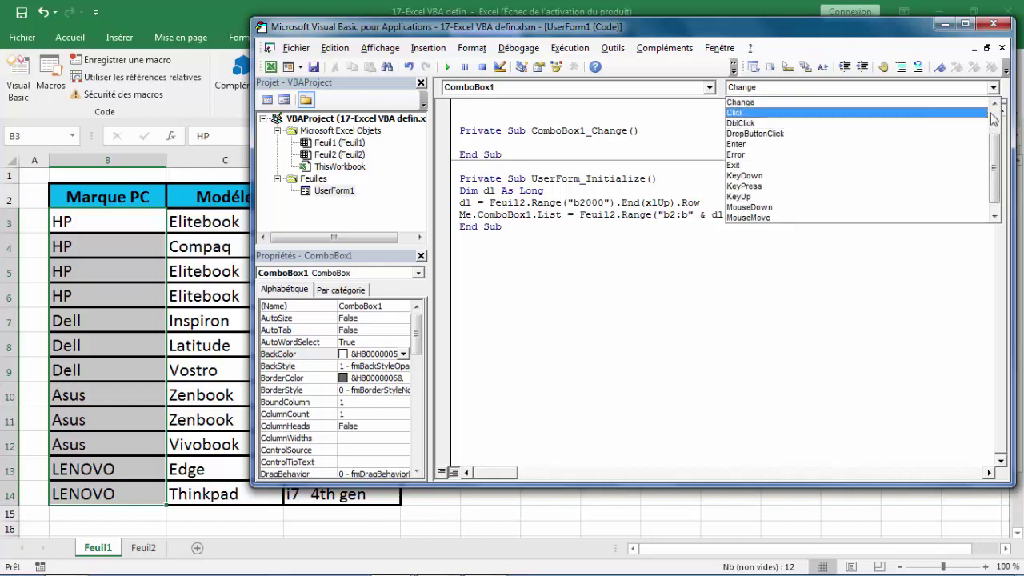
scroll(992, 120, up, 2)
click(773, 104)
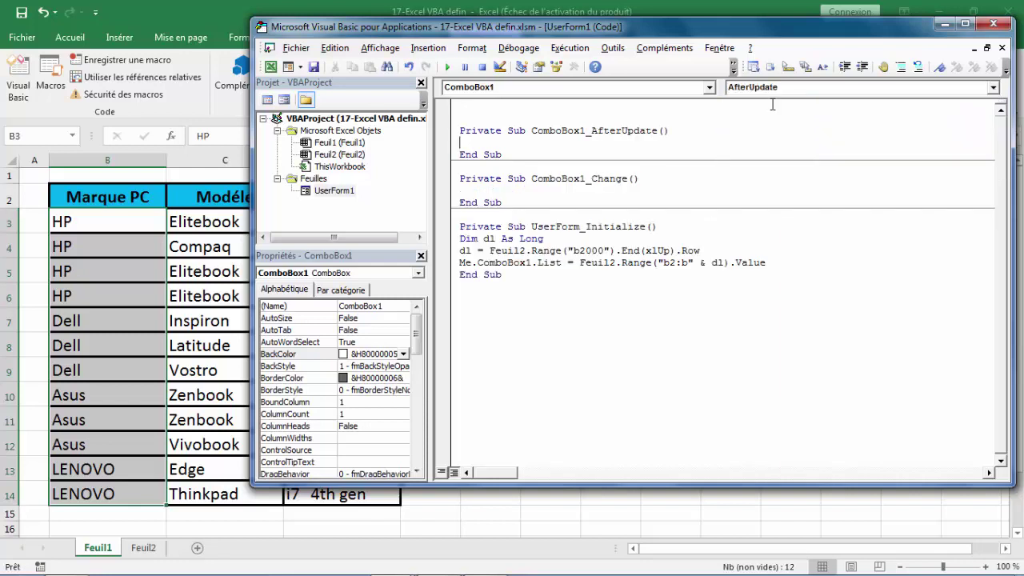
Delete the empty ComboBox1_Change stub and the surplus blank lines in the code.
click(514, 203)
drag(502, 202, 452, 177)
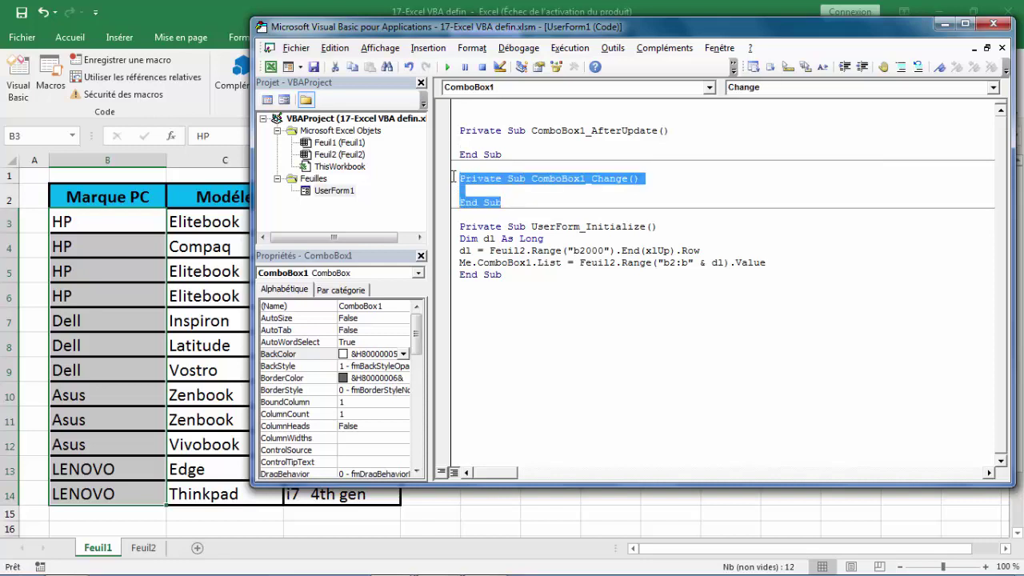
key(Delete)
click(461, 108)
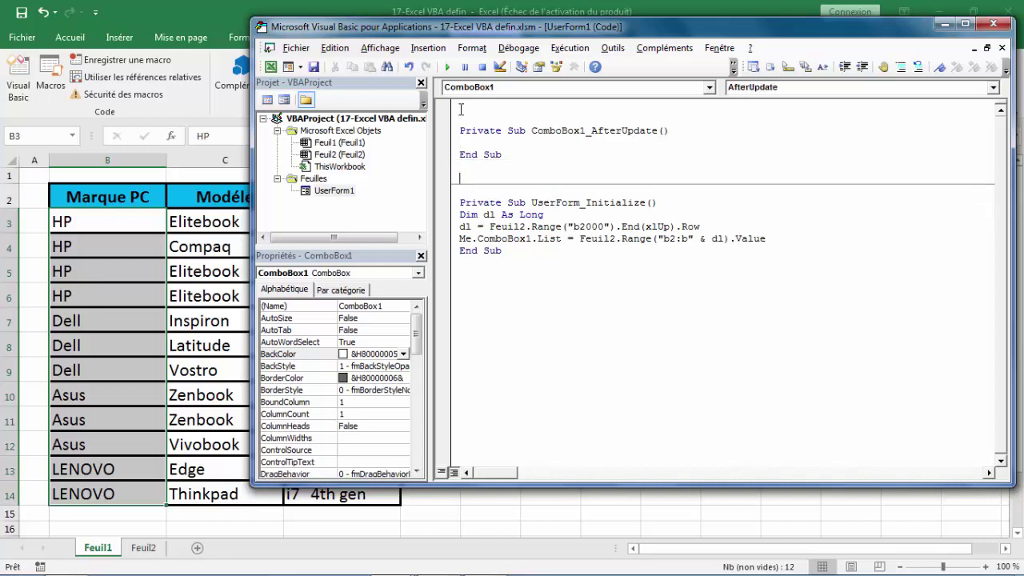
key(Delete)
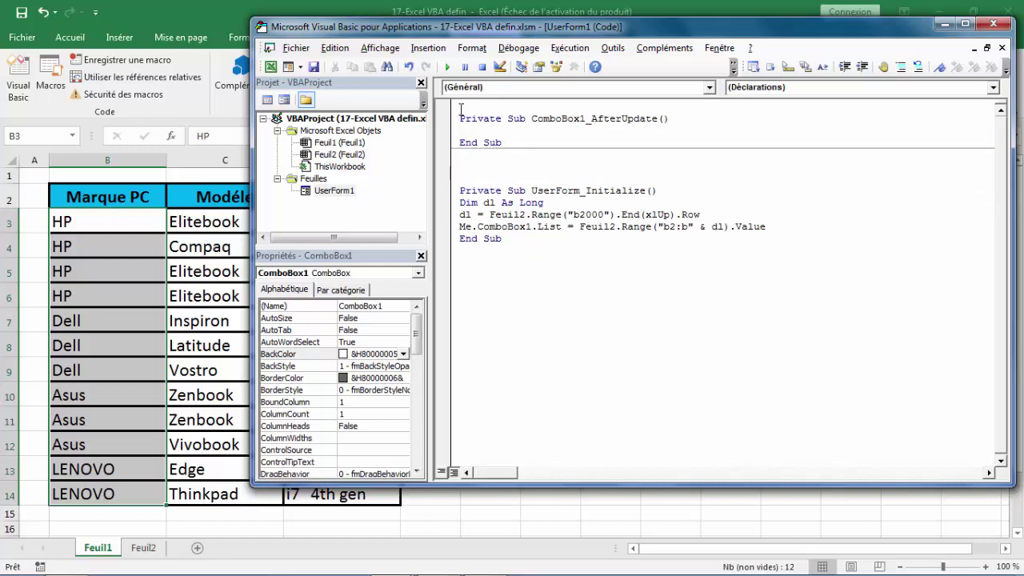
click(460, 191)
key(BackSpace)
key(BackSpace)
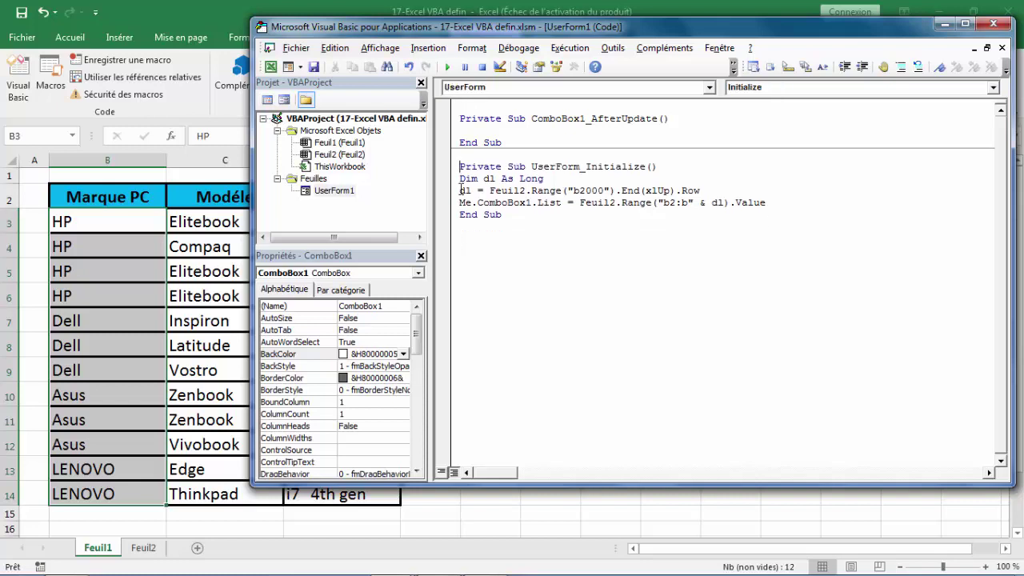
key(BackSpace)
click(469, 130)
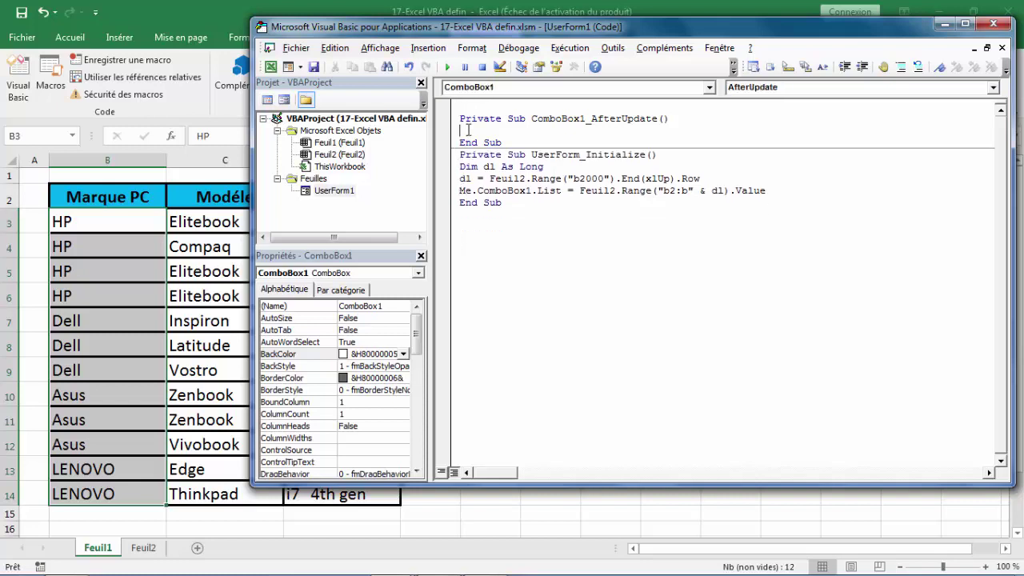
Declare Dim r, i As Long in ComboBox1_AfterUpdate.
text(dim r,)
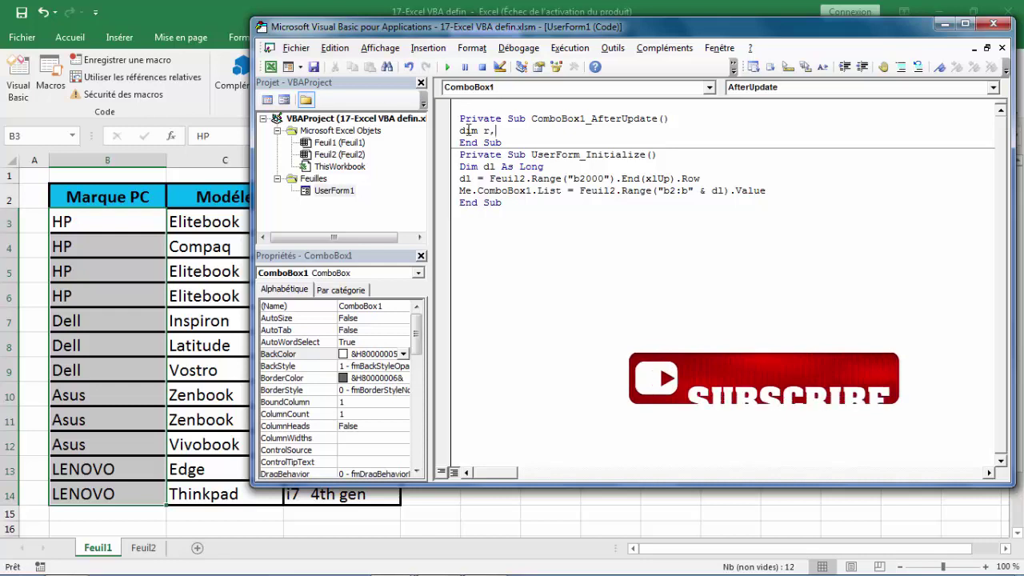
text(i as )
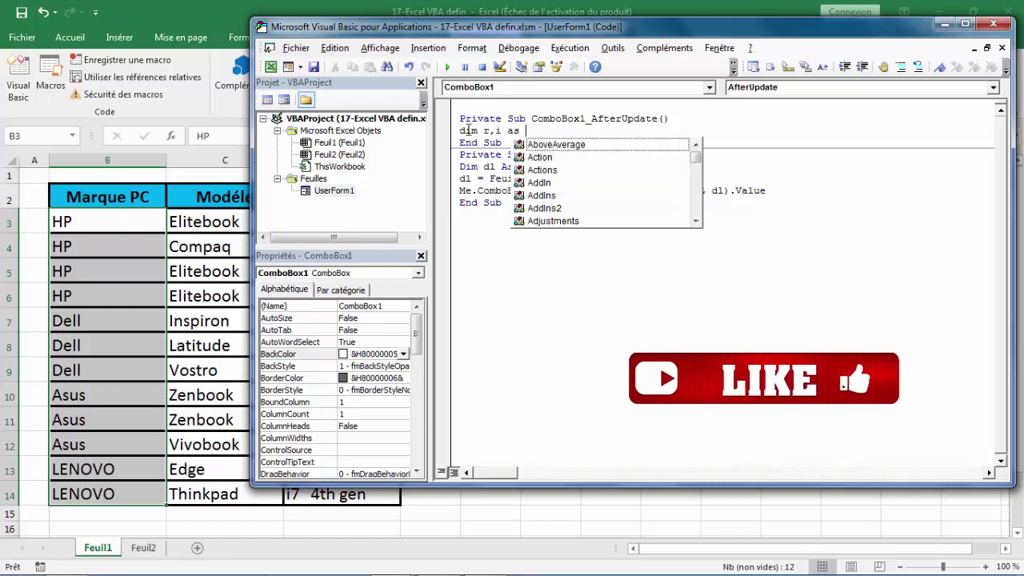
text(lon)
key(Tab)
key(Down)
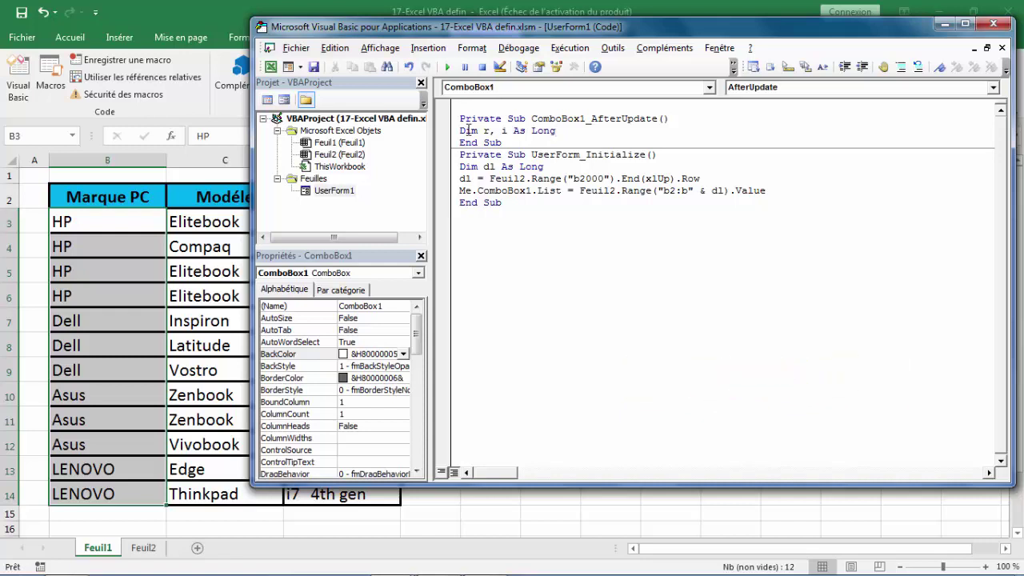
key(Return)
Set r = Feuil1.Range("b2000").End(xlUp).Row and start For i = 3 To r.
text(r=)
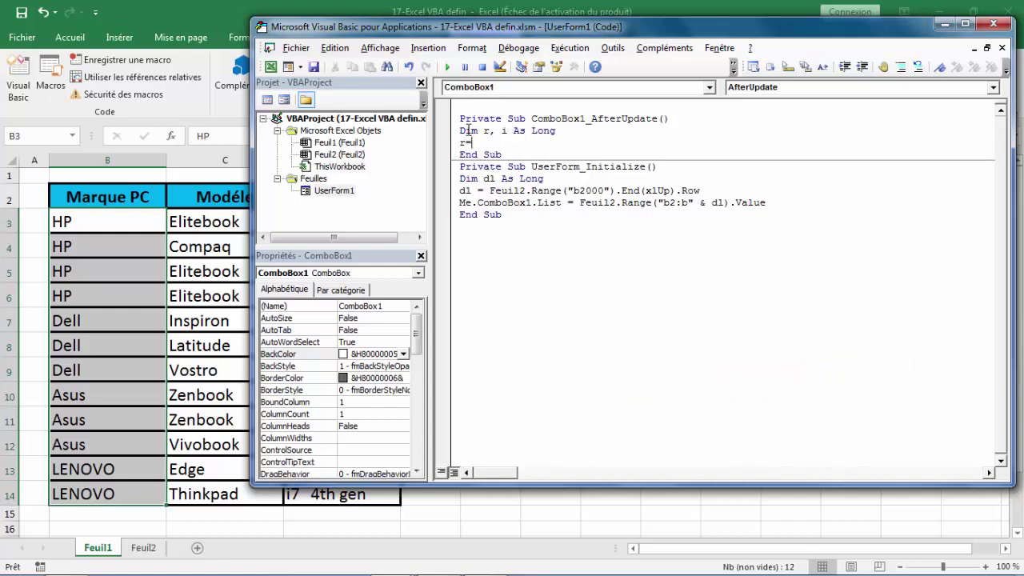
text(feuil1)
text(.ra)
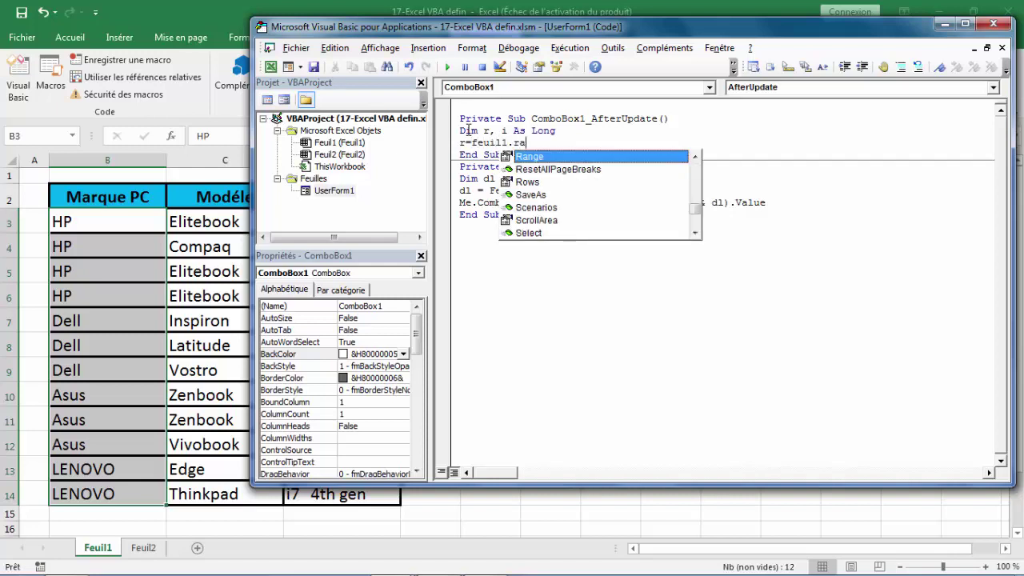
key(Tab)
text(("b)
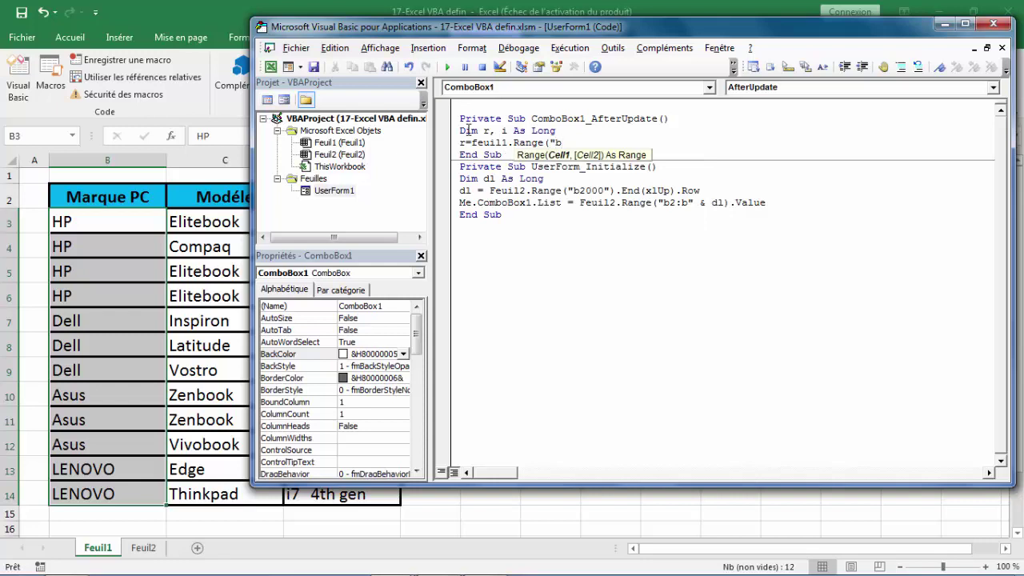
text(200)
text(0)
text(")
text().e)
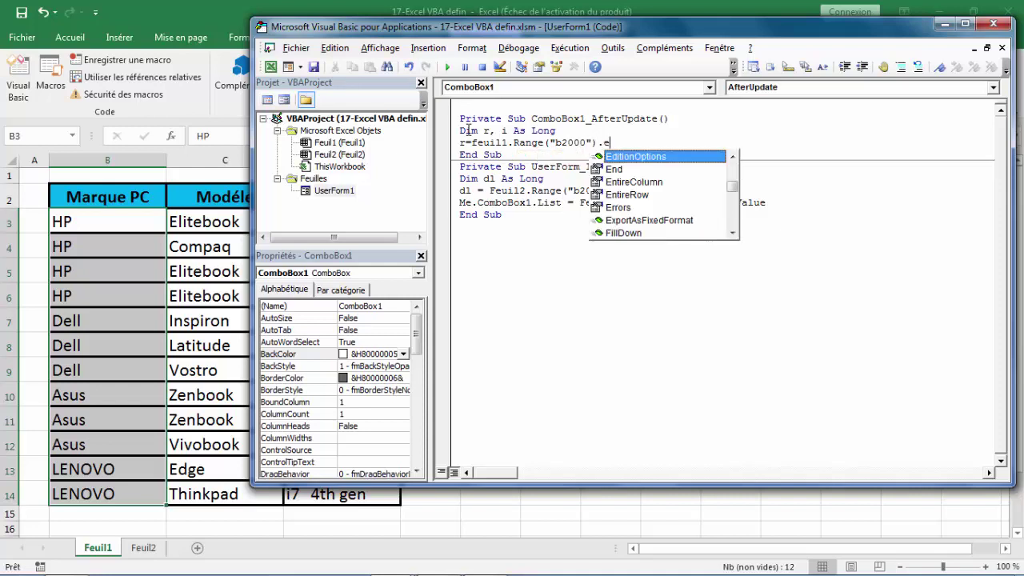
text(n)
key(Tab)
text(()
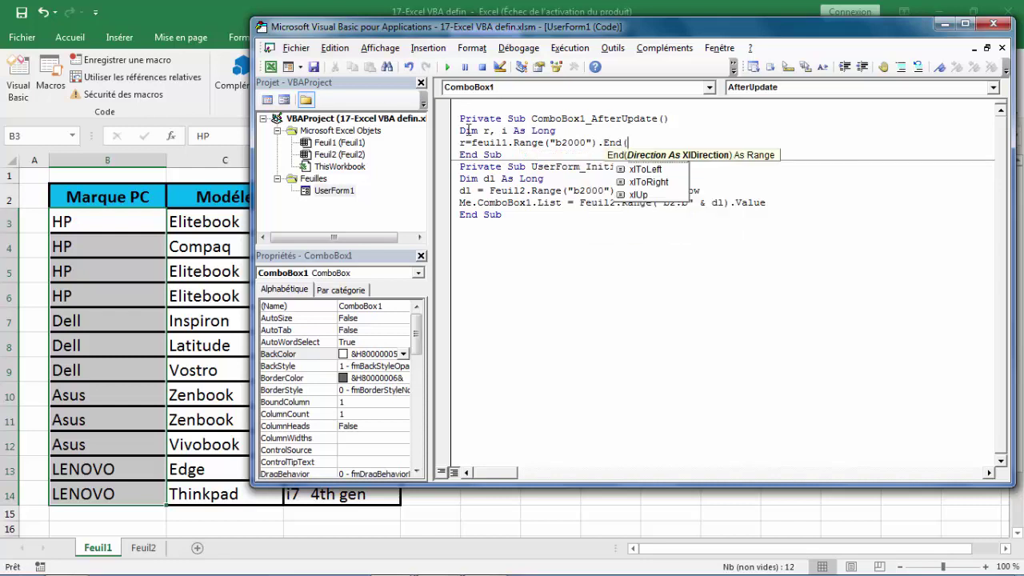
key(Down)
key(Down)
key(Down)
key(Down)
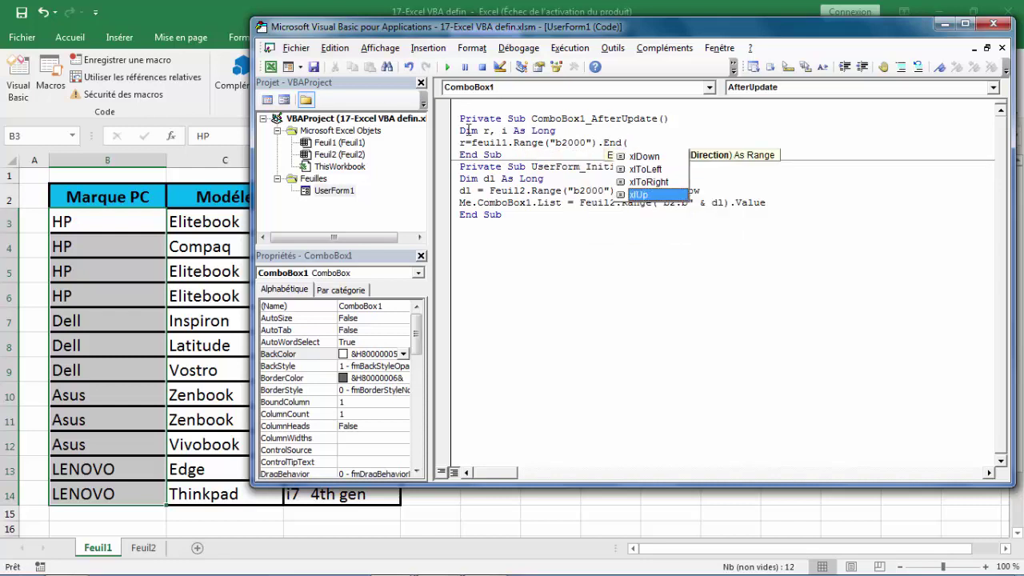
key(Tab)
text())
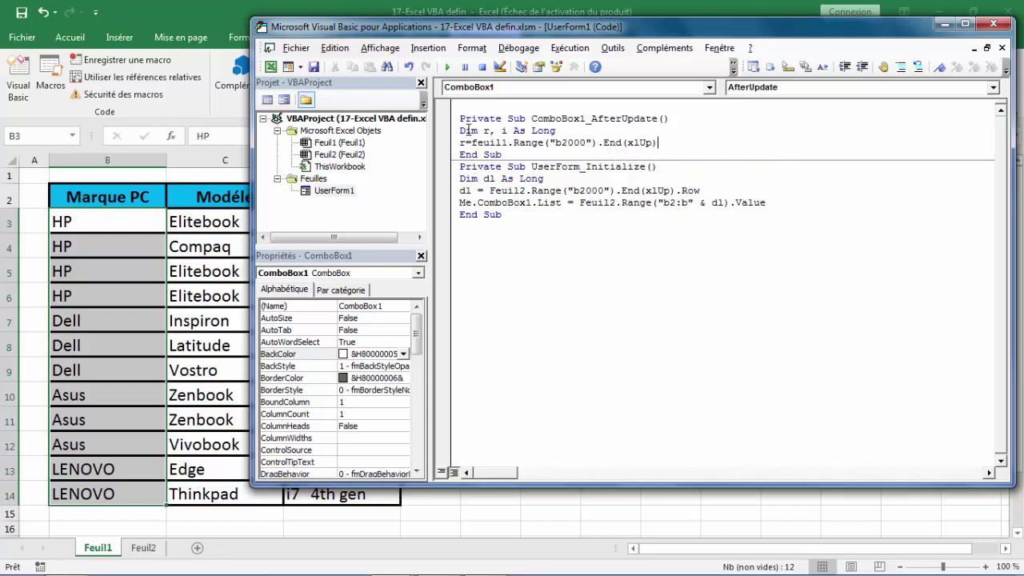
text(.r)
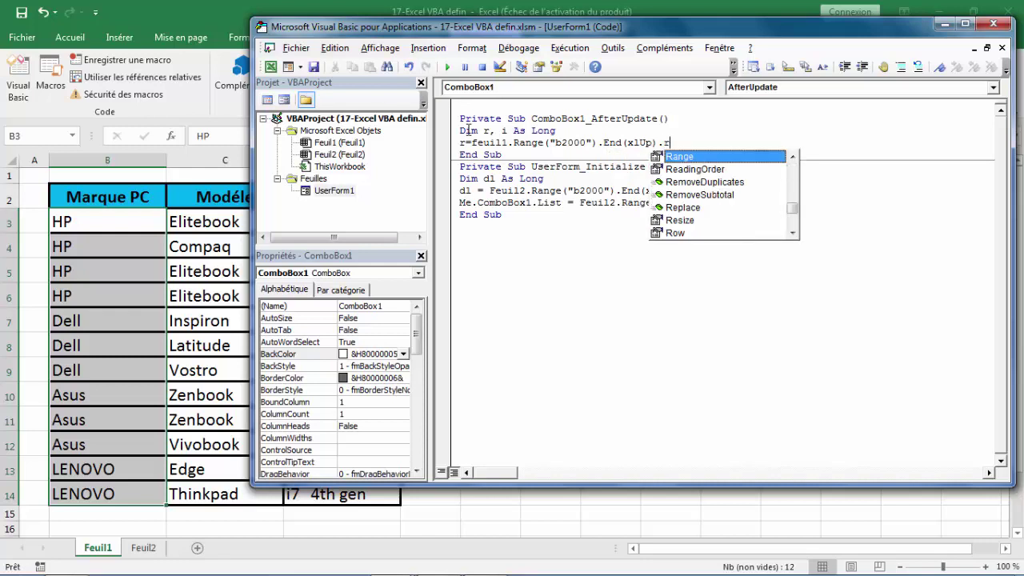
text(o)
key(Return)
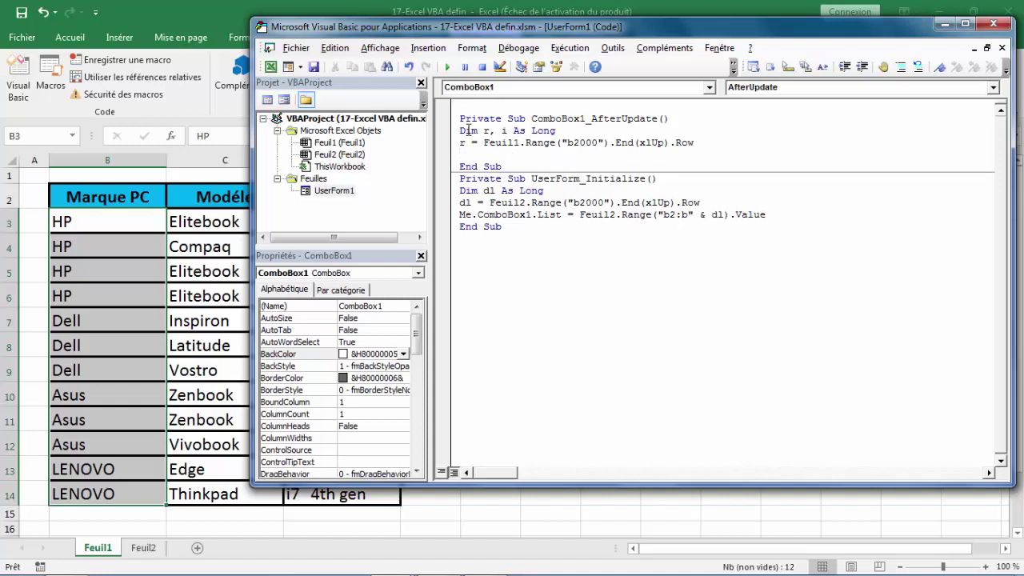
text(for )
text(i=)
text(3)
text( to r)
Add the condition If Feuil1.Cells(i,"b").Value = Me.ComboBox1.Value Then inside the loop.
key(Return)
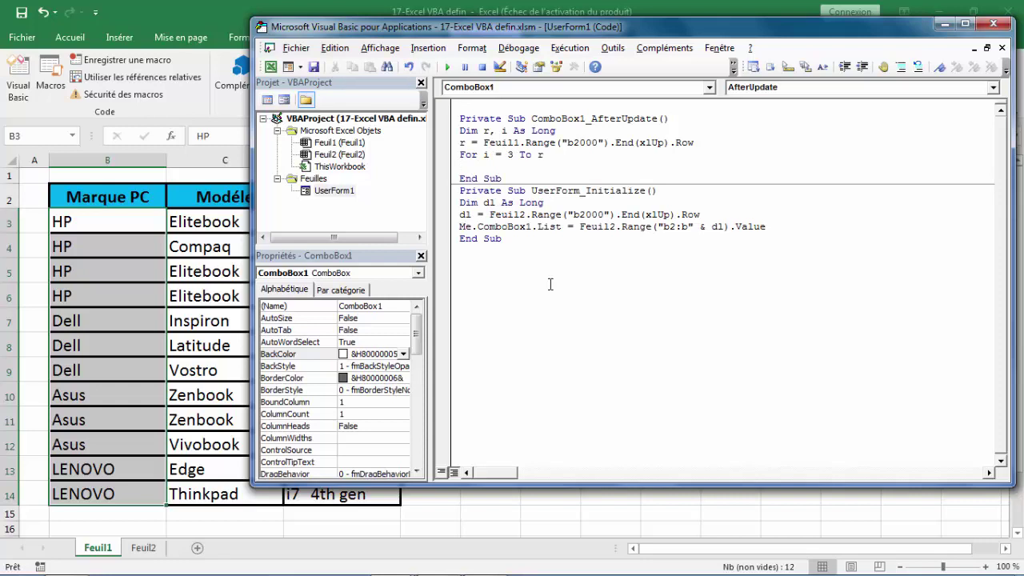
text(if)
text( feuil)
text(1.)
text(c)
text(e)
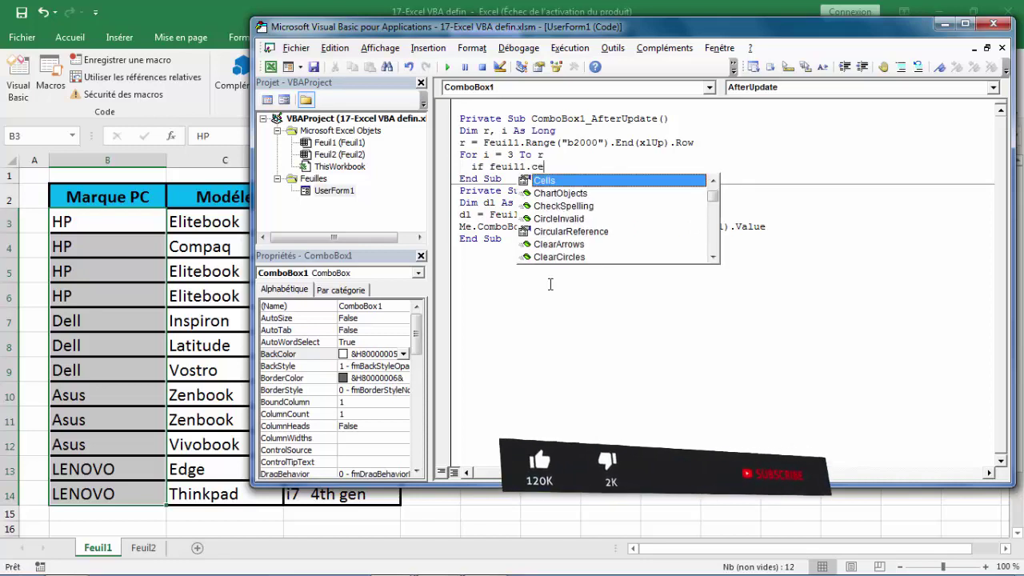
key(Tab)
text((i)
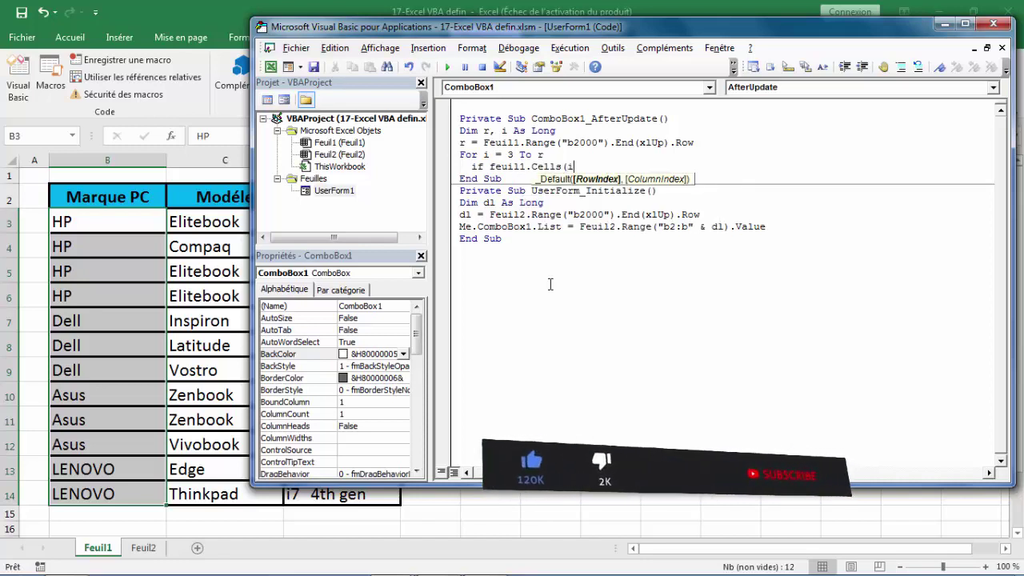
text(,")
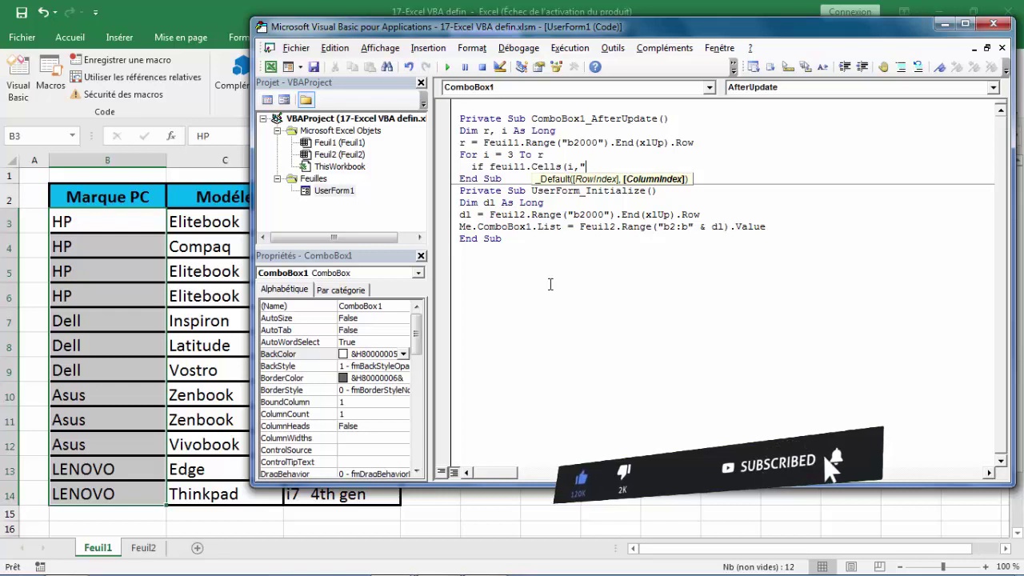
text(b")
text())
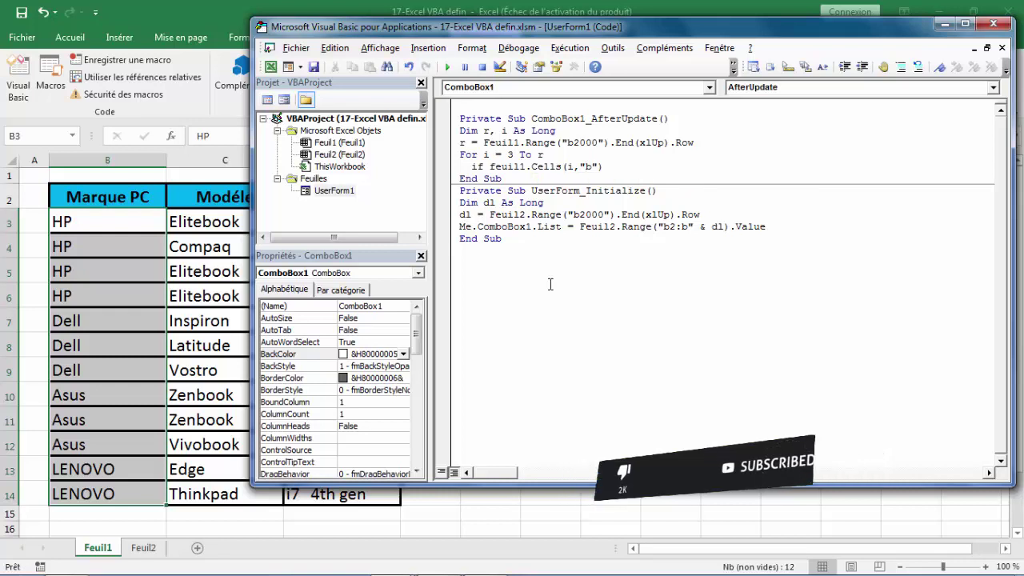
text(.value)
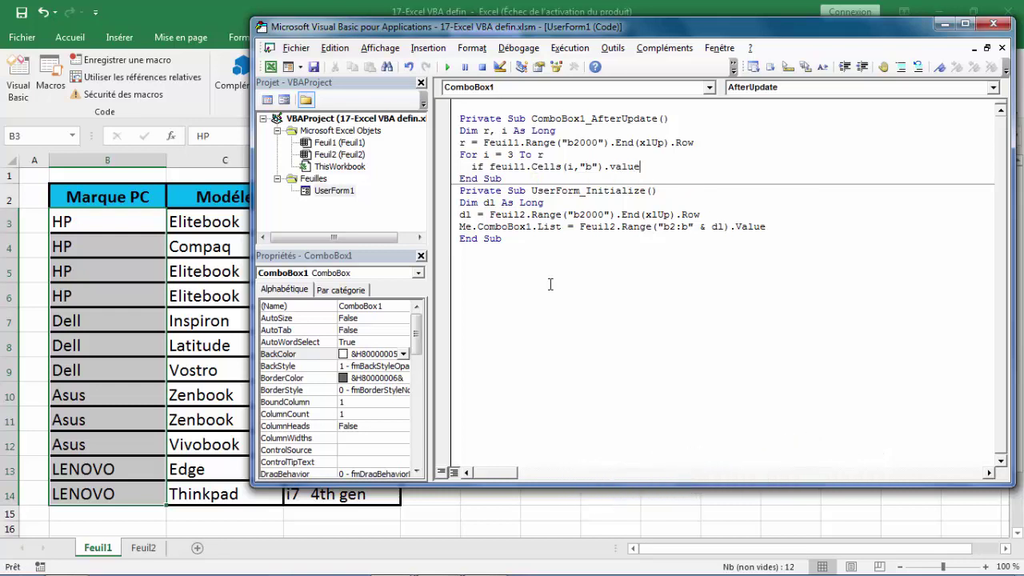
text(=me.)
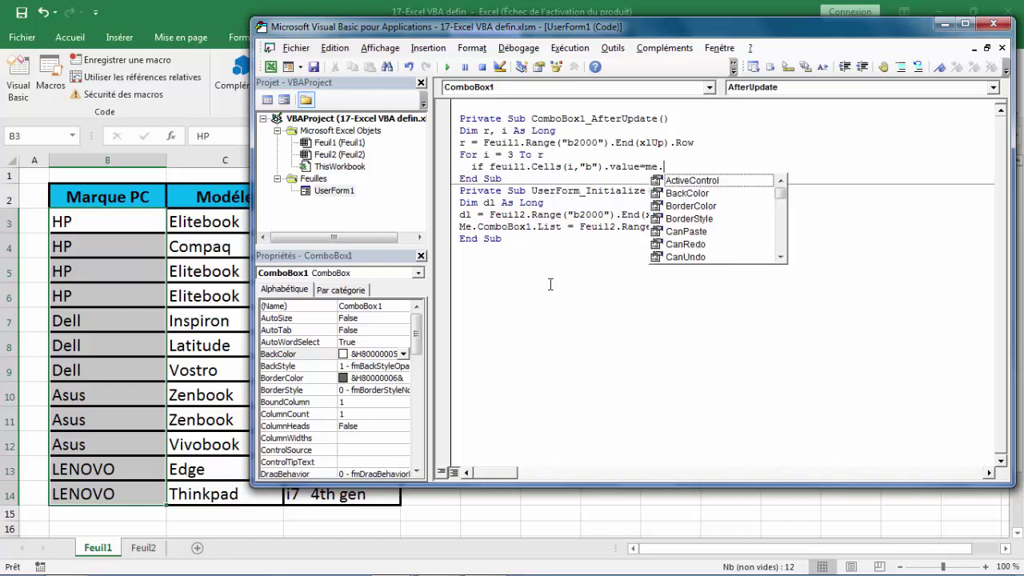
text(co)
key(Tab)
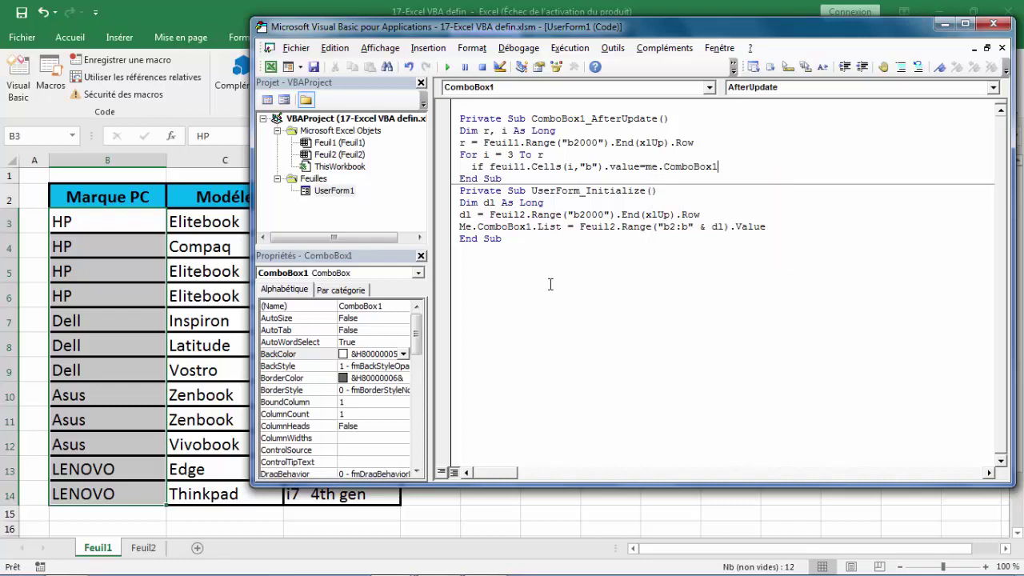
text(.v)
key(Tab)
text(then)
key(Return)
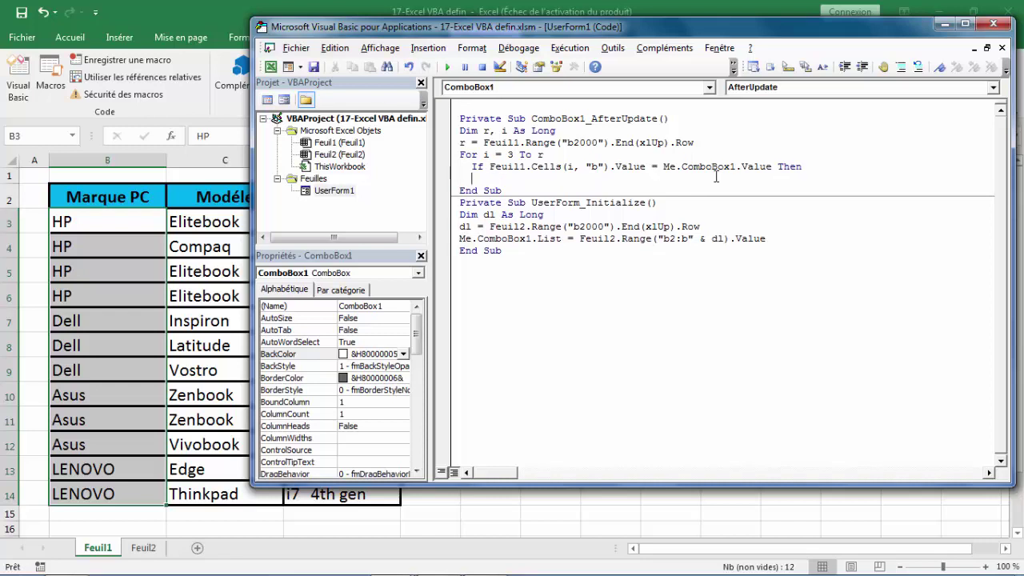
Add Me.ComboBox2.AddItem Feuil1.Cells(i,"c").Value to list the matching model.
text(me)
text(.c)
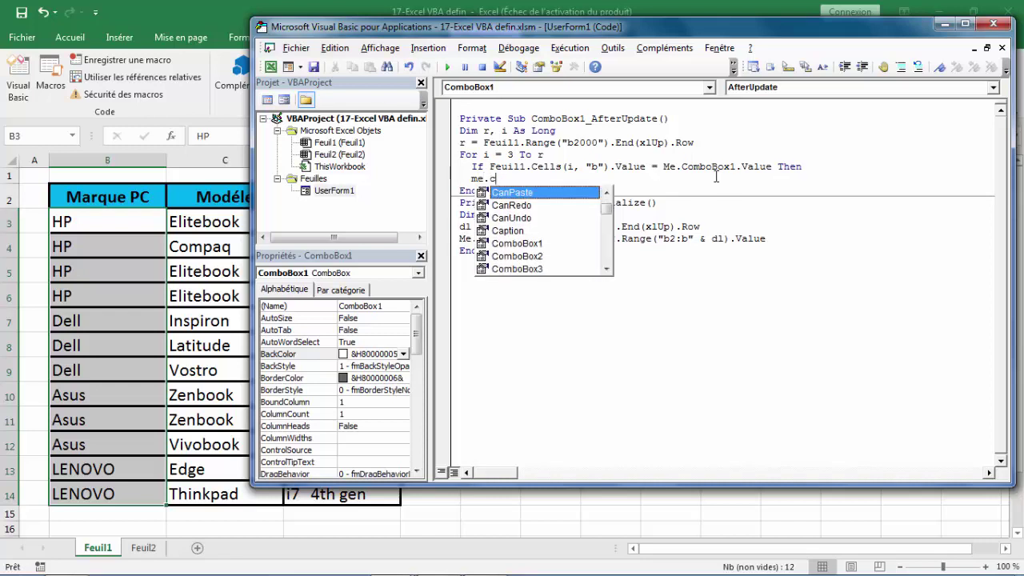
text(o)
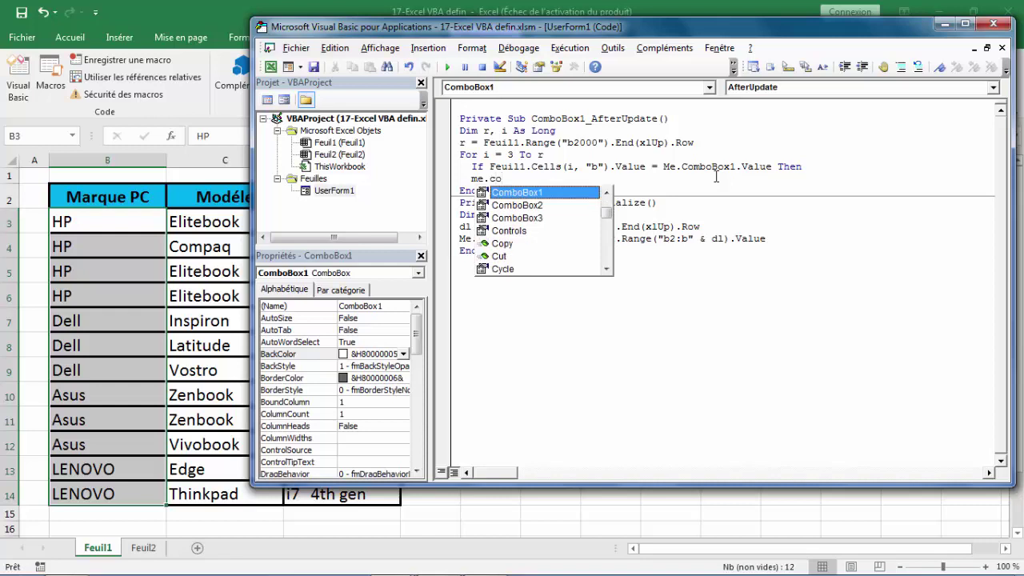
key(Down)
key(Tab)
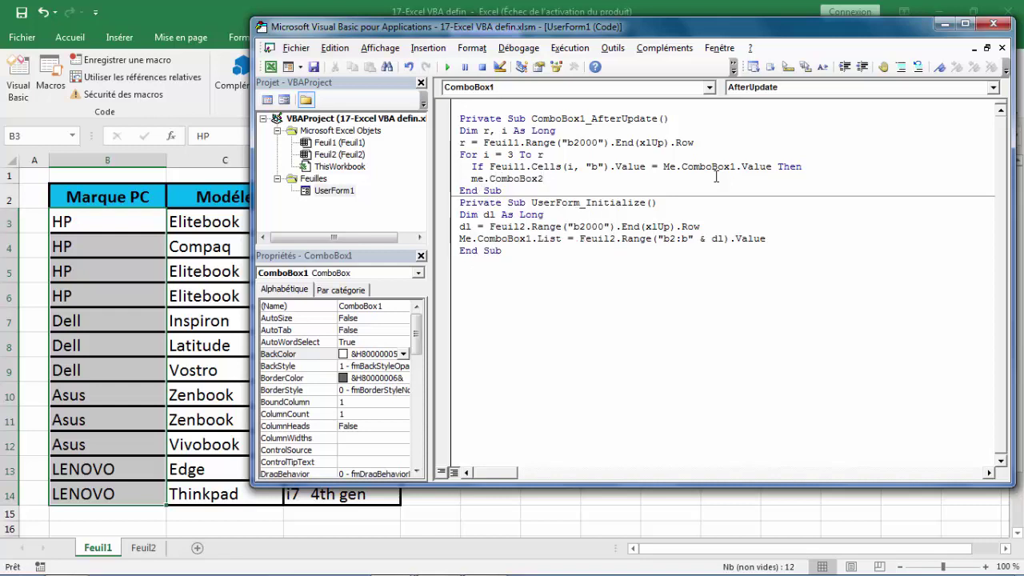
text(.ad)
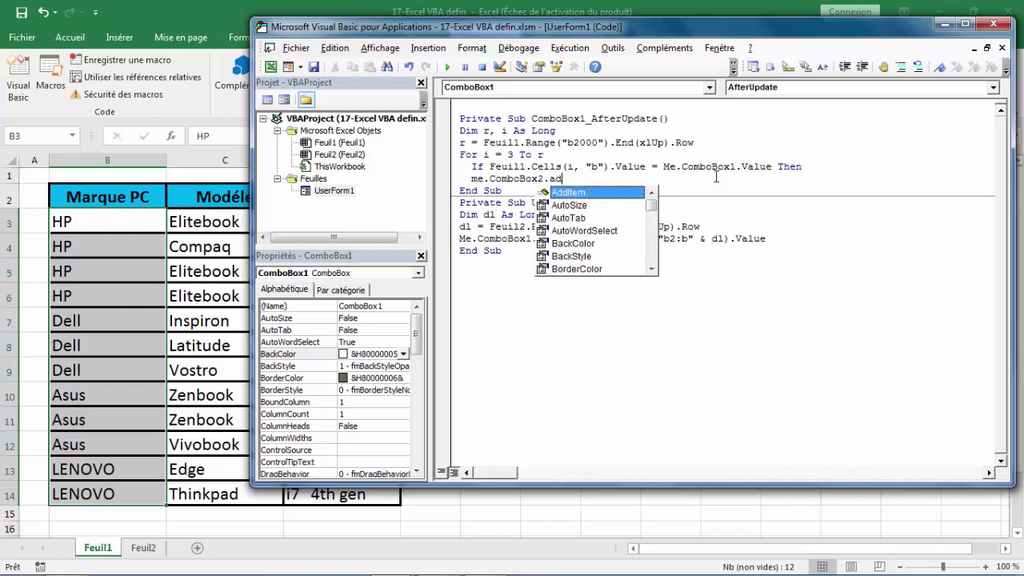
text(d)
key(Tab)
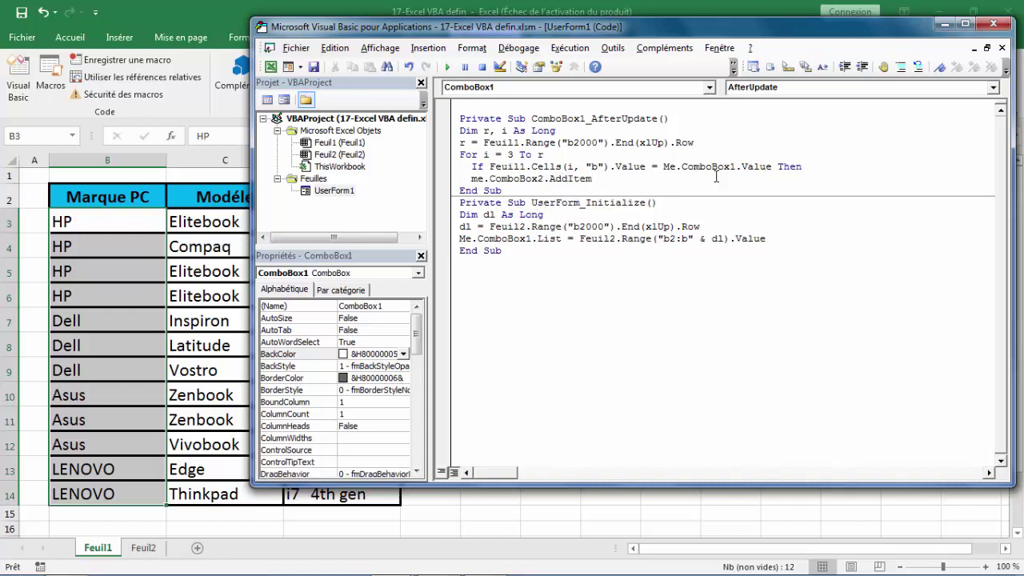
text(feui)
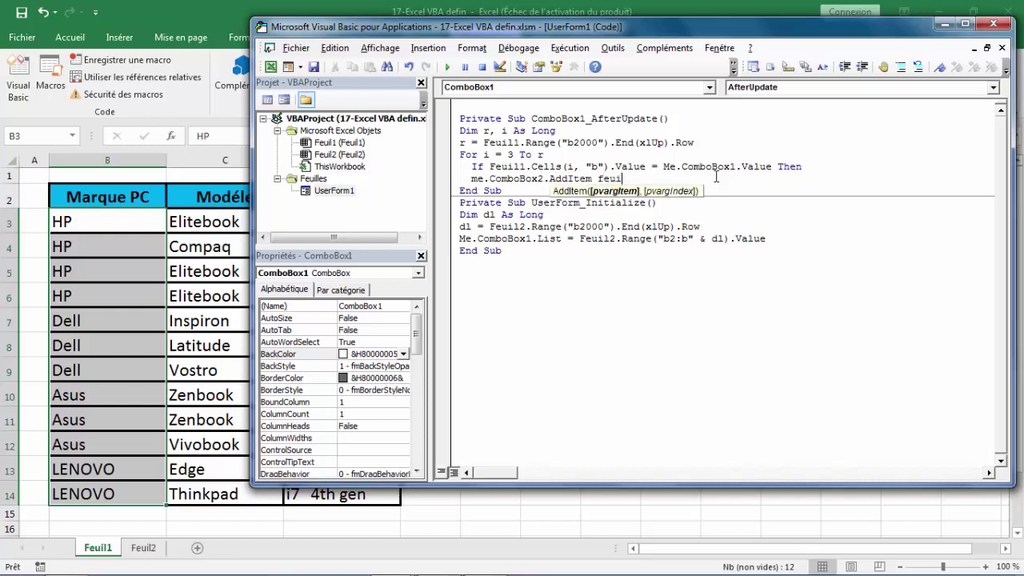
text(l1.)
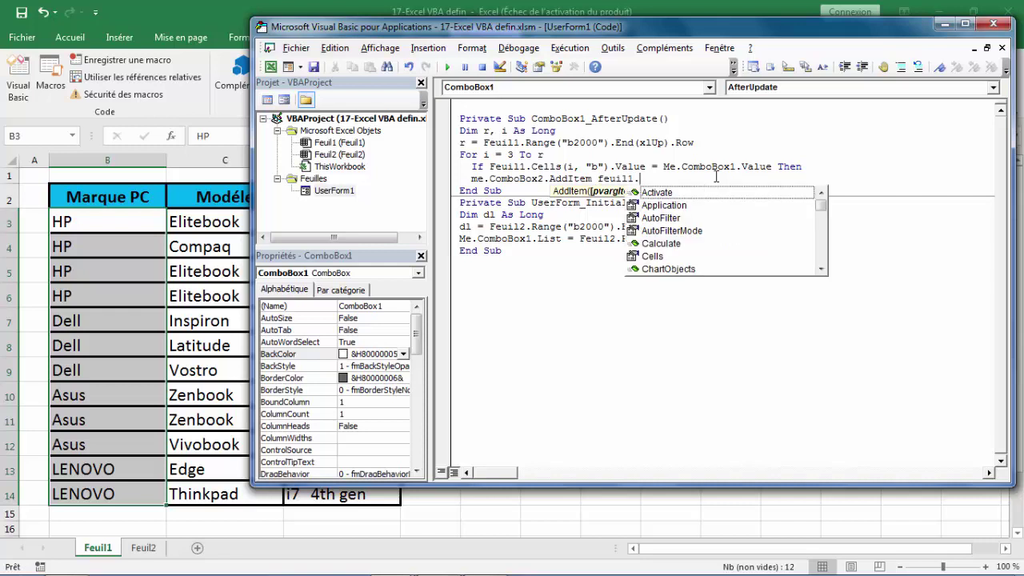
text(ce)
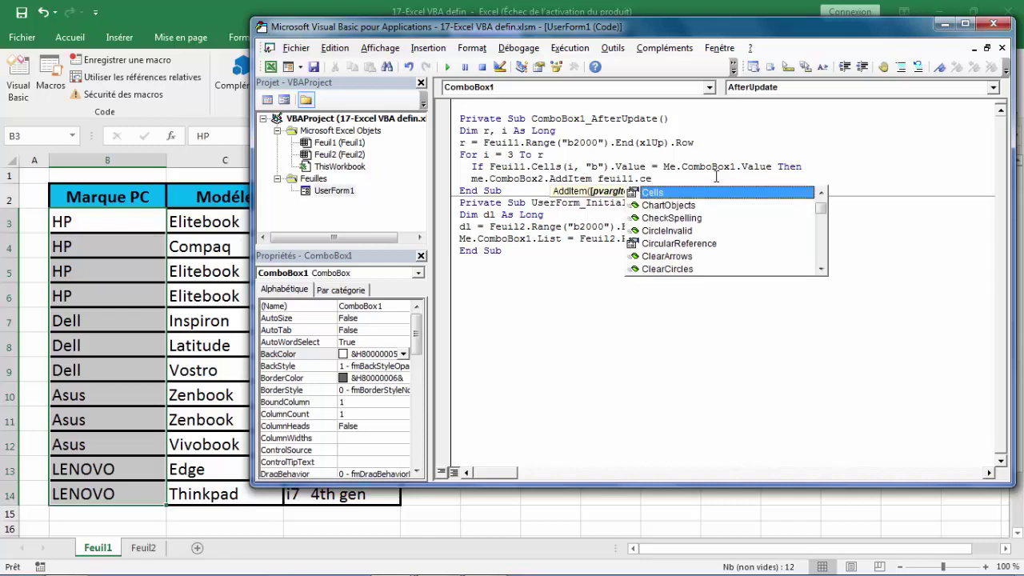
key(Tab)
text((i)
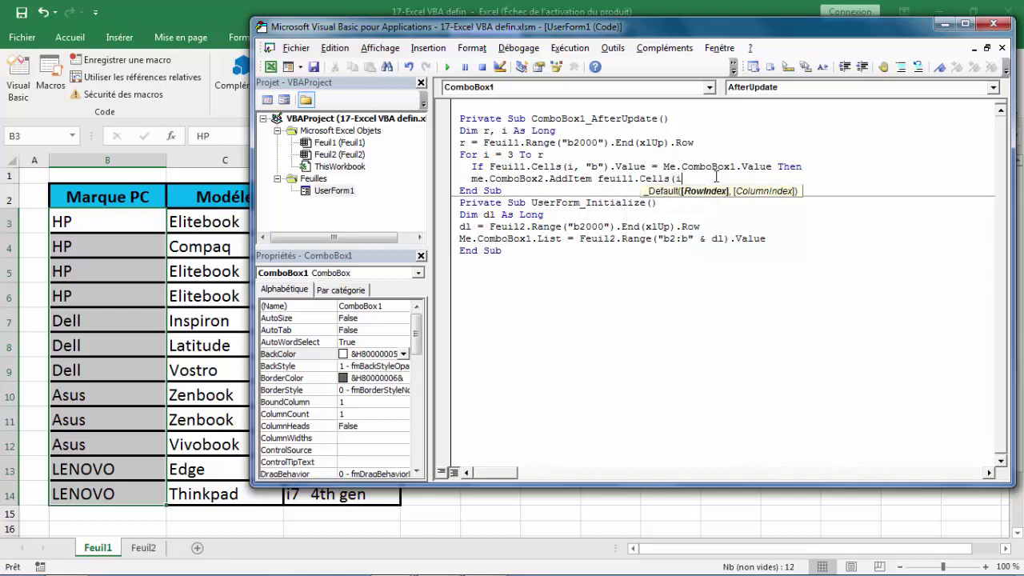
text(,")
text(c")
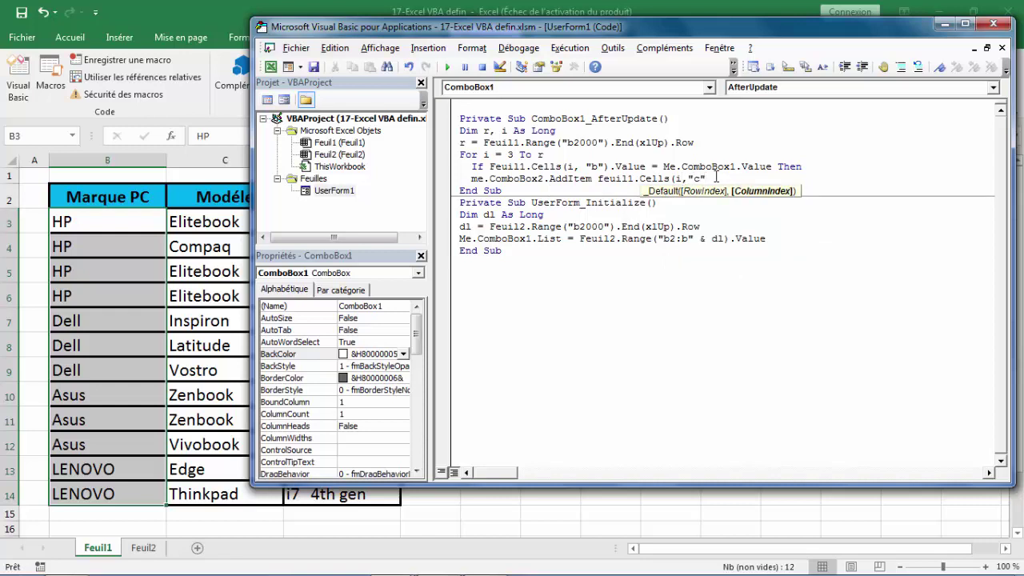
text().)
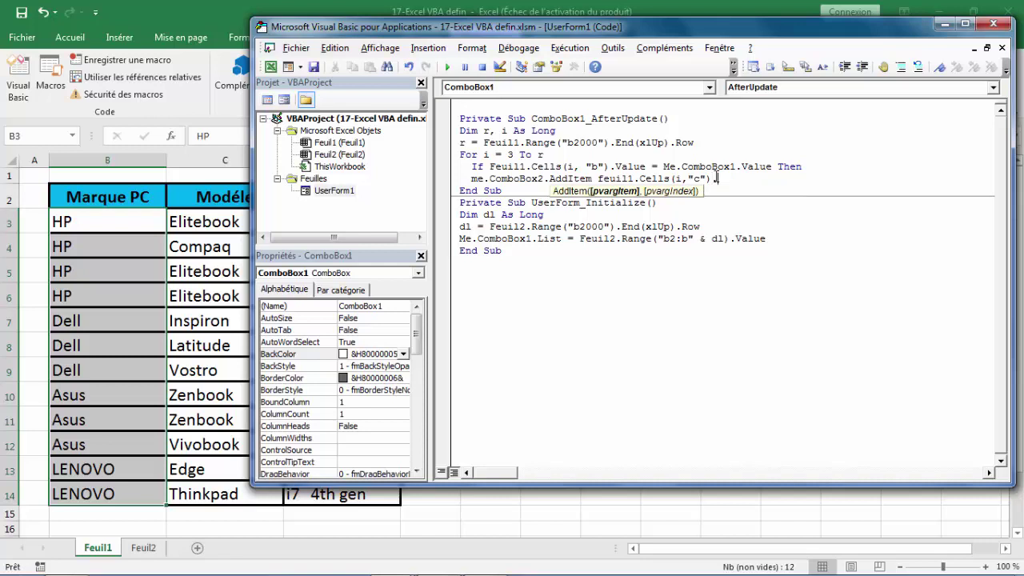
text(valu)
text(e)
key(Return)
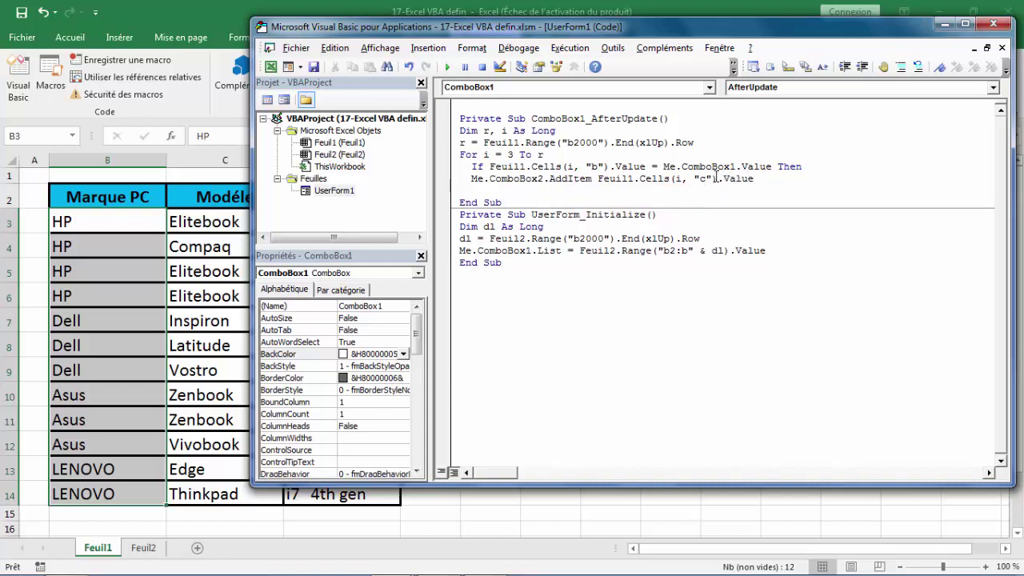
Close the block with End If and the loop with Next.
text(end i)
text(f)
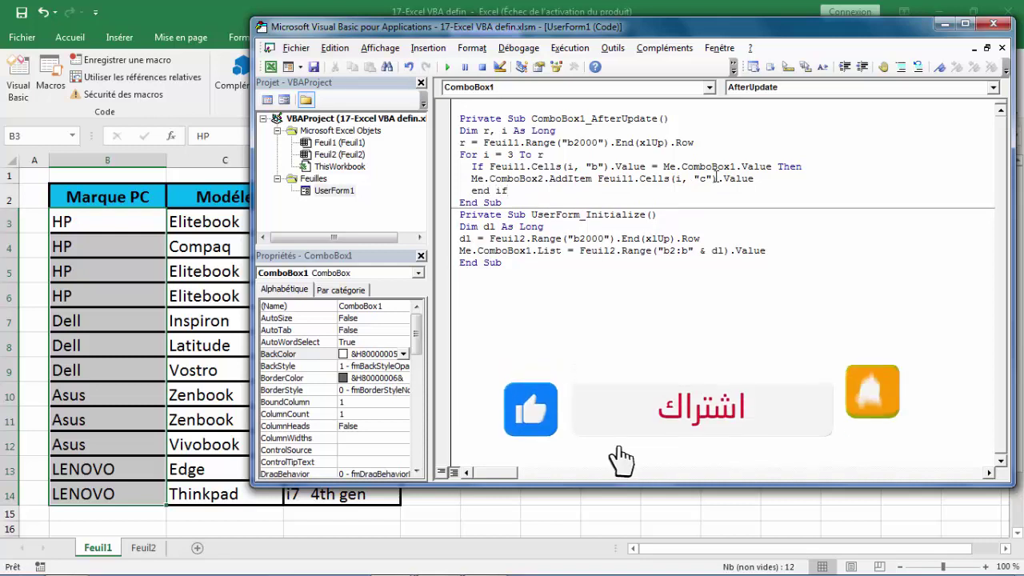
key(Return)
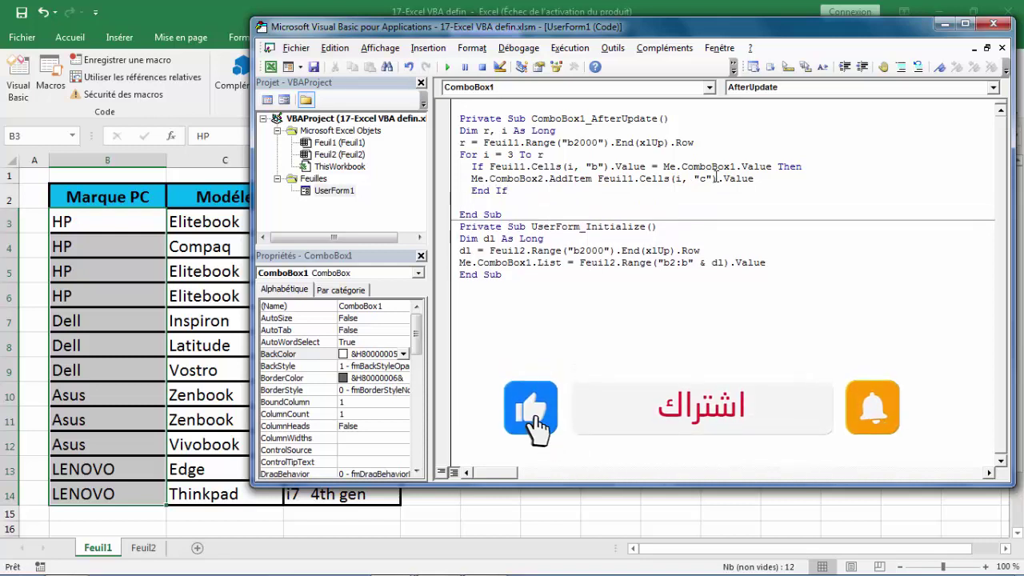
text(next)
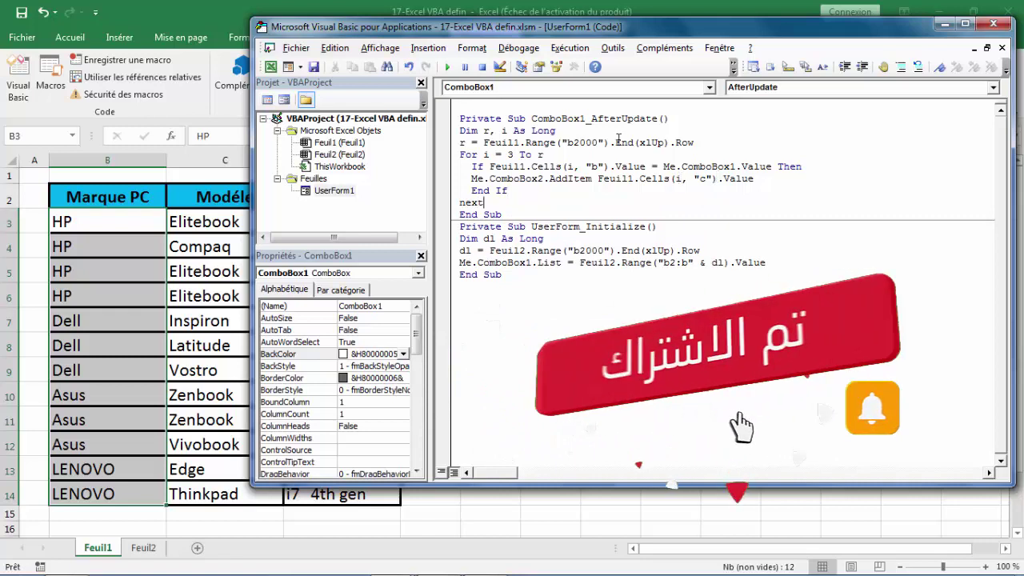
click(618, 138)
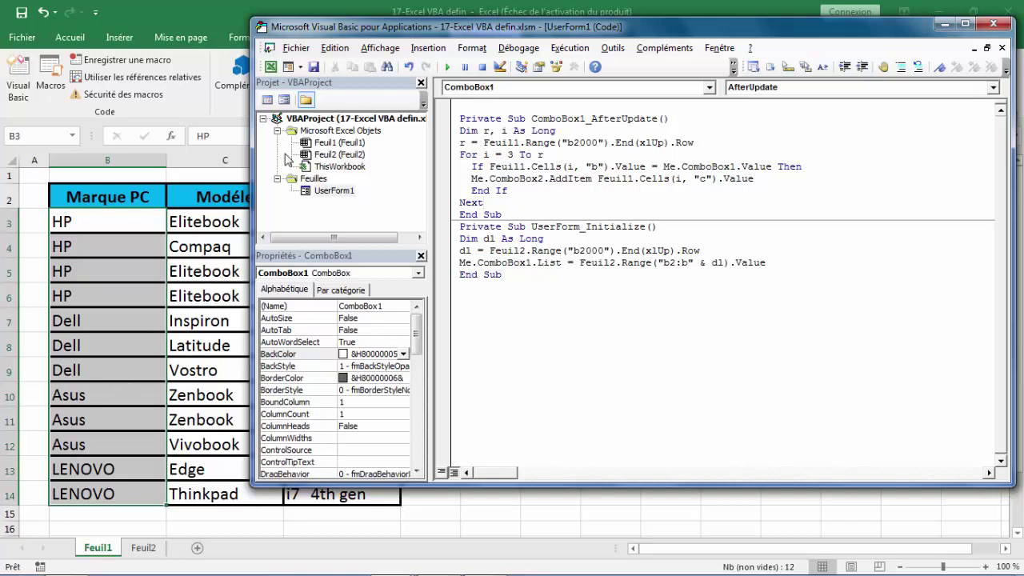
Run the form, pick HP as the brand and choose the Elitebook model.
click(451, 70)
click(654, 224)
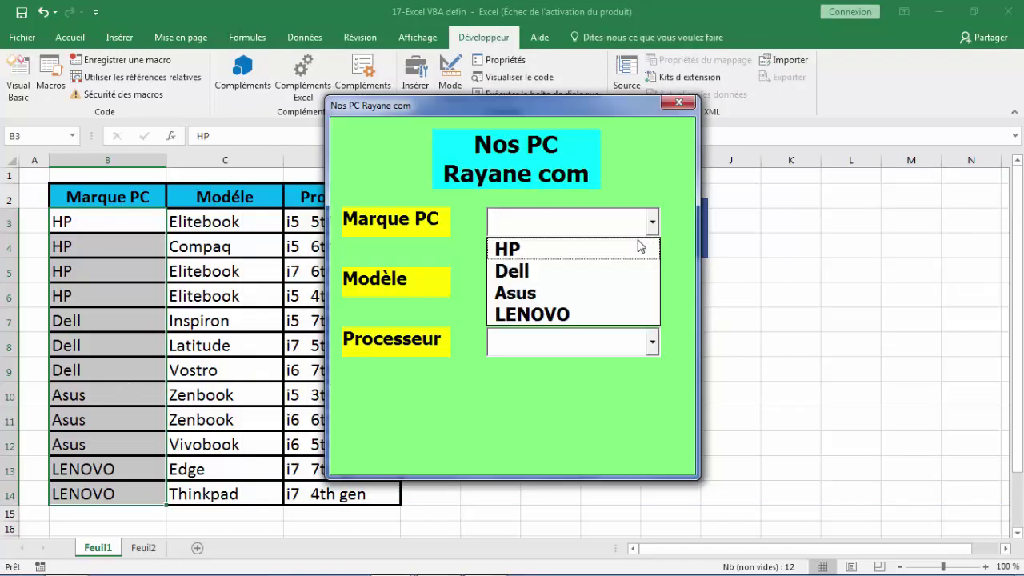
click(640, 246)
click(653, 288)
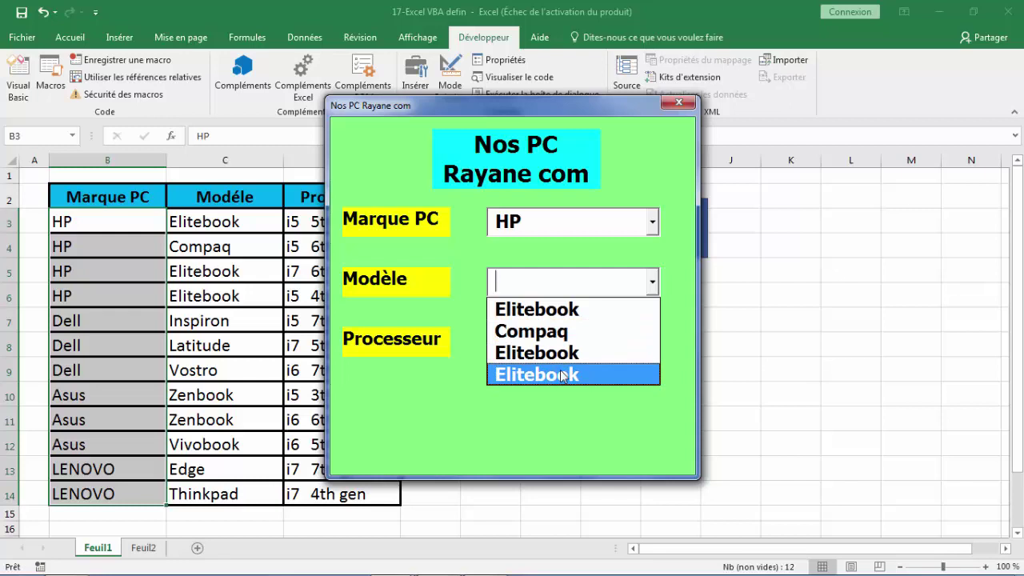
click(587, 312)
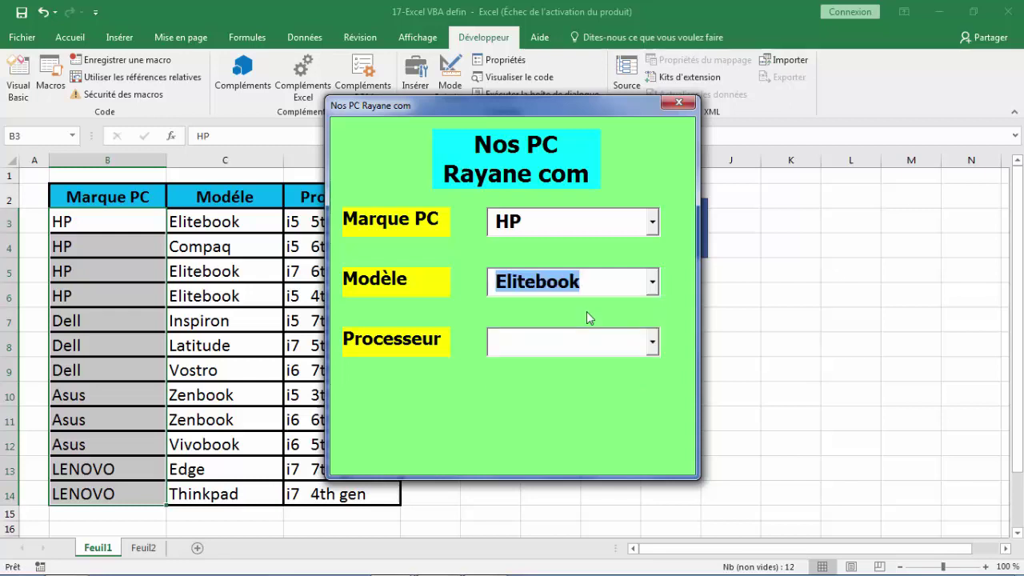
Switch the brand to Dell, then Asus, checking each model list, then close the form.
click(653, 221)
click(618, 269)
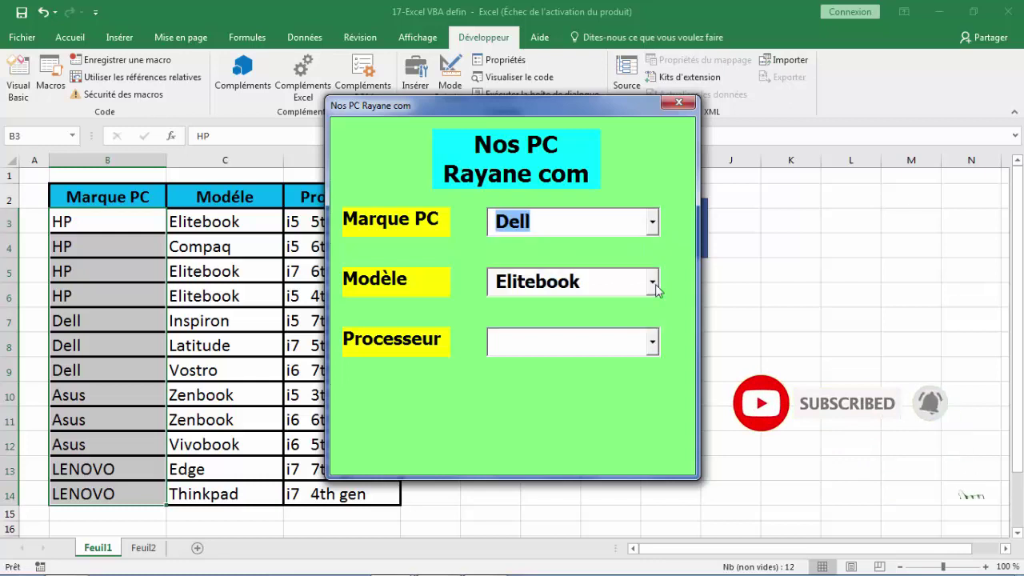
click(653, 282)
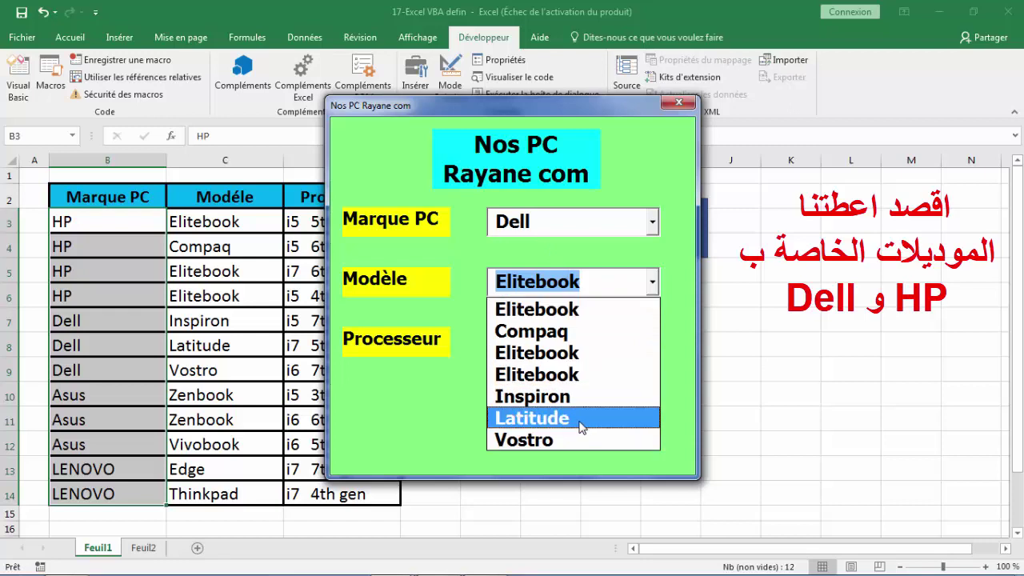
click(652, 222)
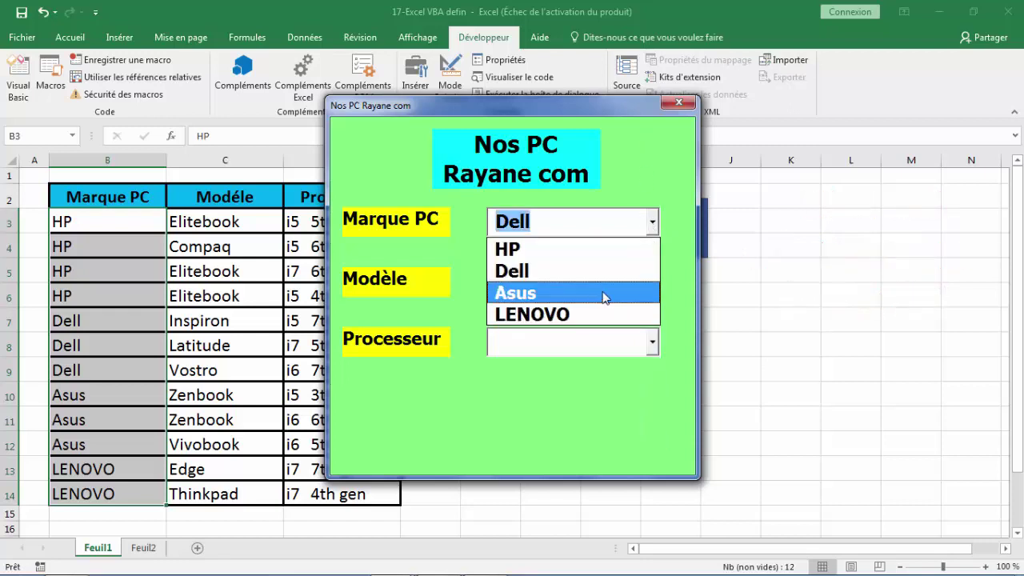
click(600, 296)
click(653, 282)
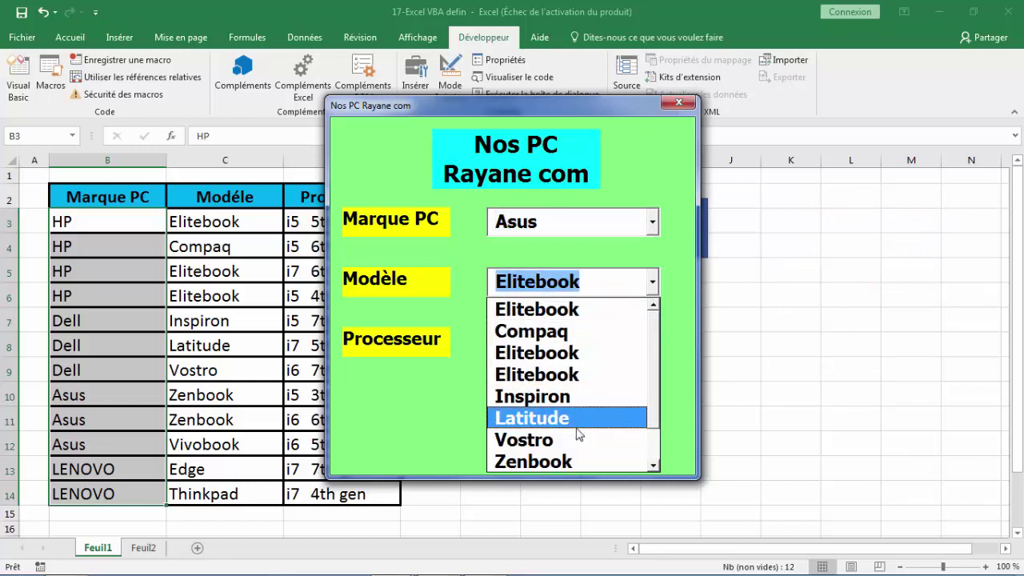
click(654, 466)
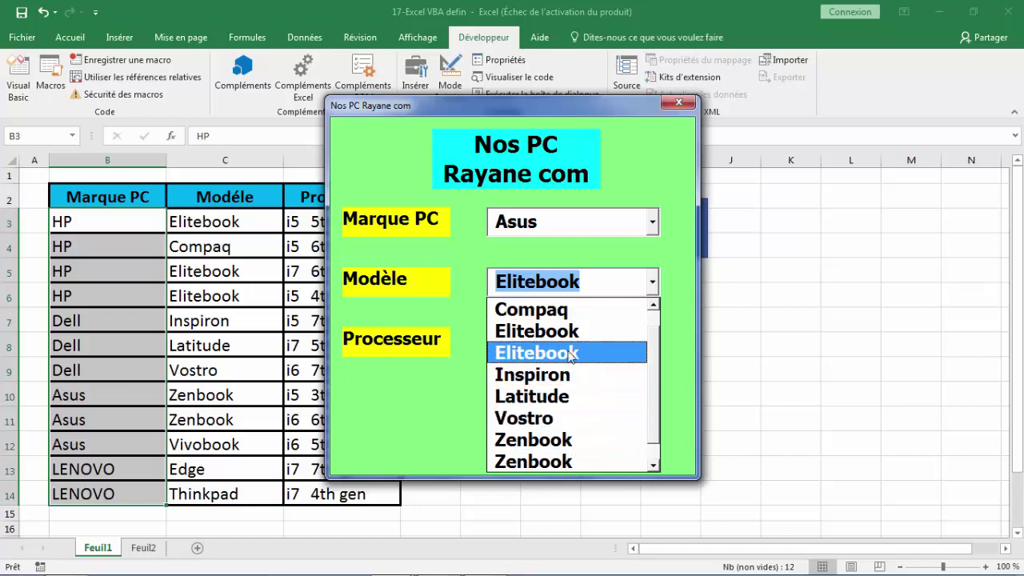
click(681, 314)
Insert Me.ComboBox2.Clear after the row-count line in ComboBox1_AfterUpdate, then rerun UserForm1.
click(679, 102)
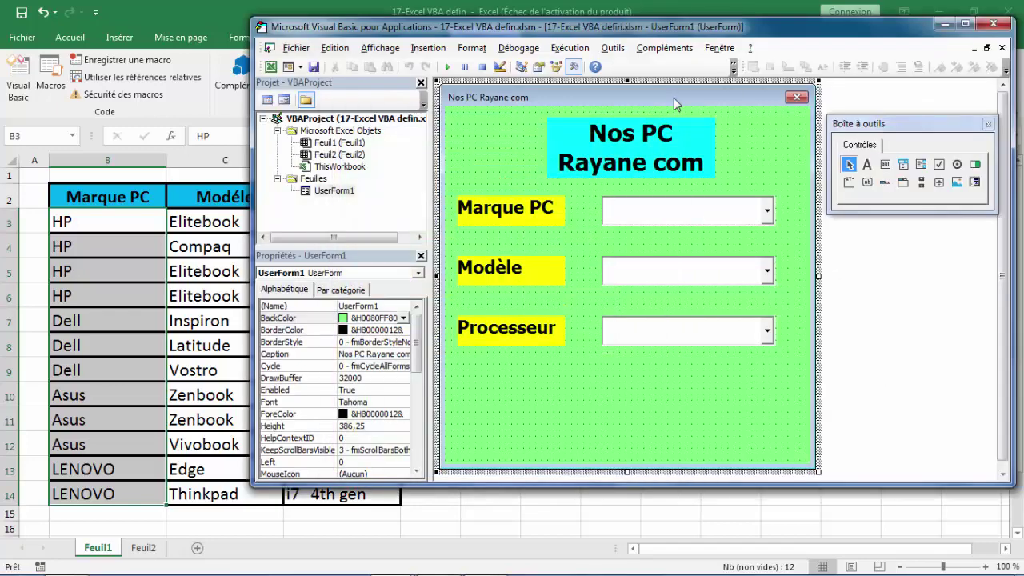
click(658, 212)
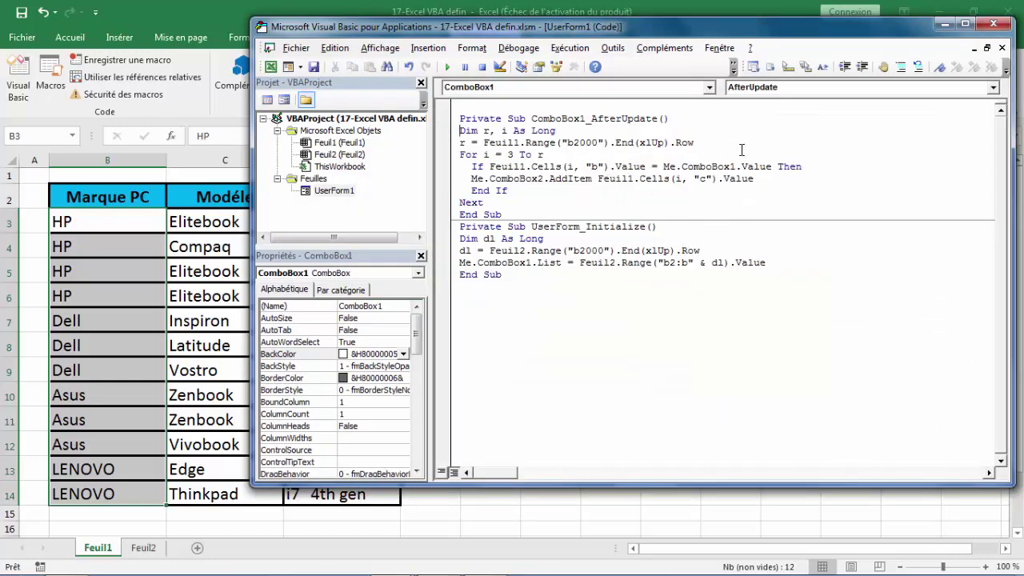
click(706, 143)
key(Return)
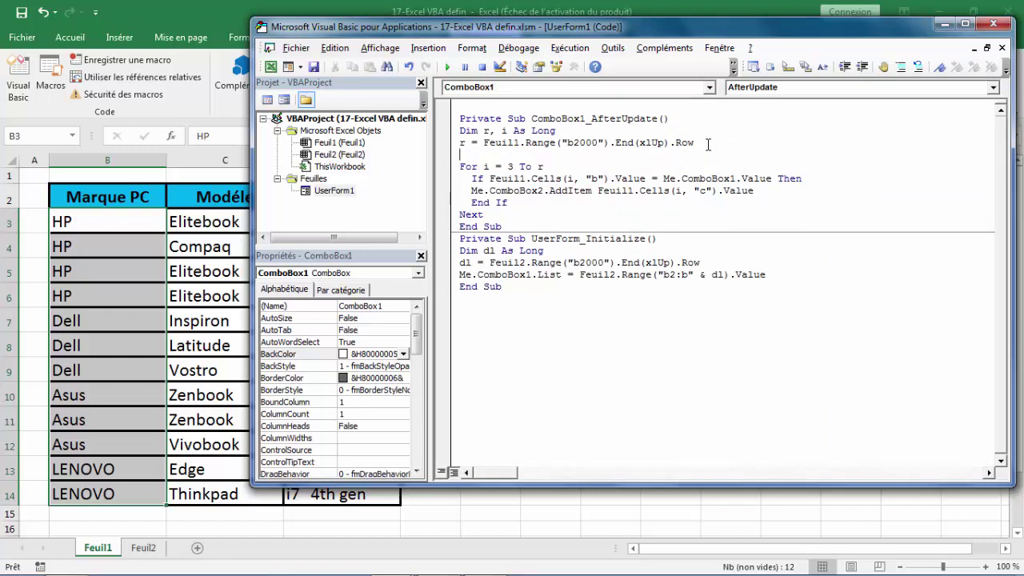
text(me)
text(.c)
text(o)
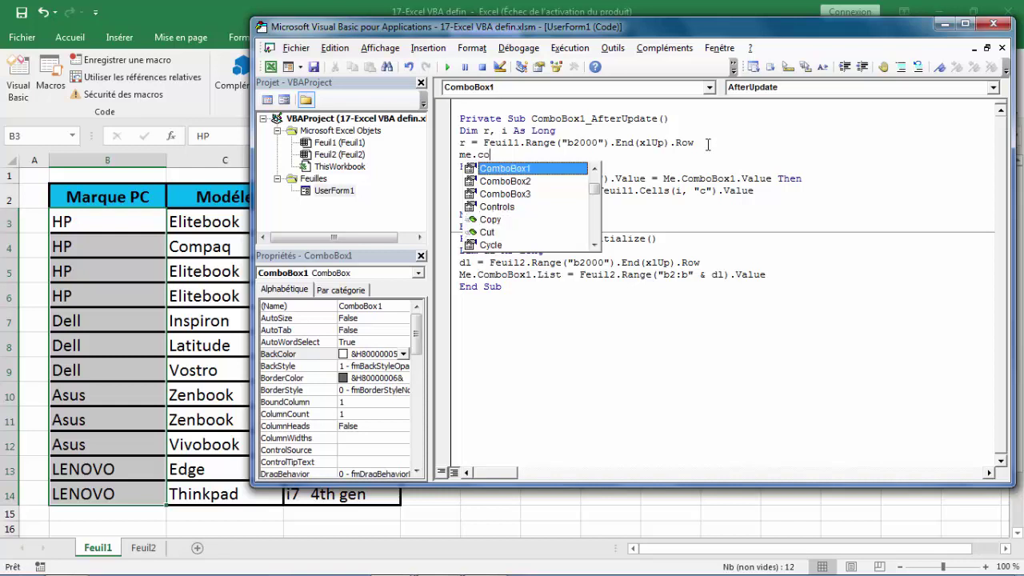
key(Down)
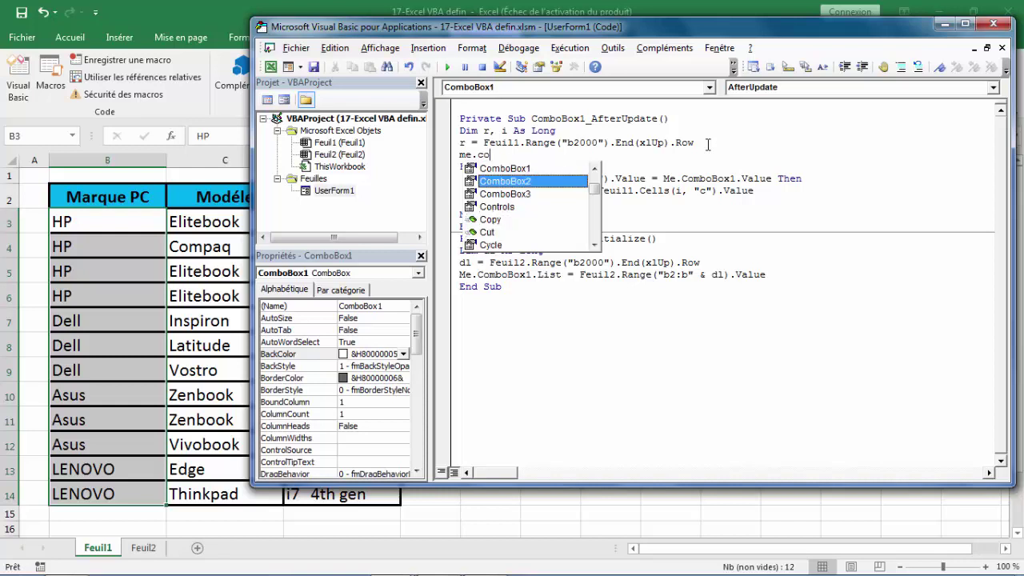
key(Tab)
text(.)
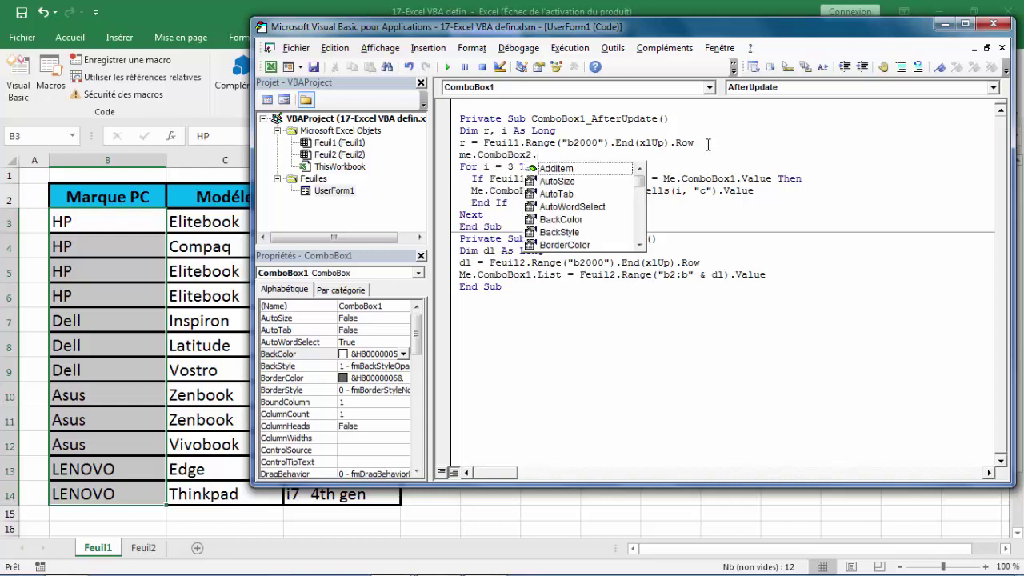
text(clear)
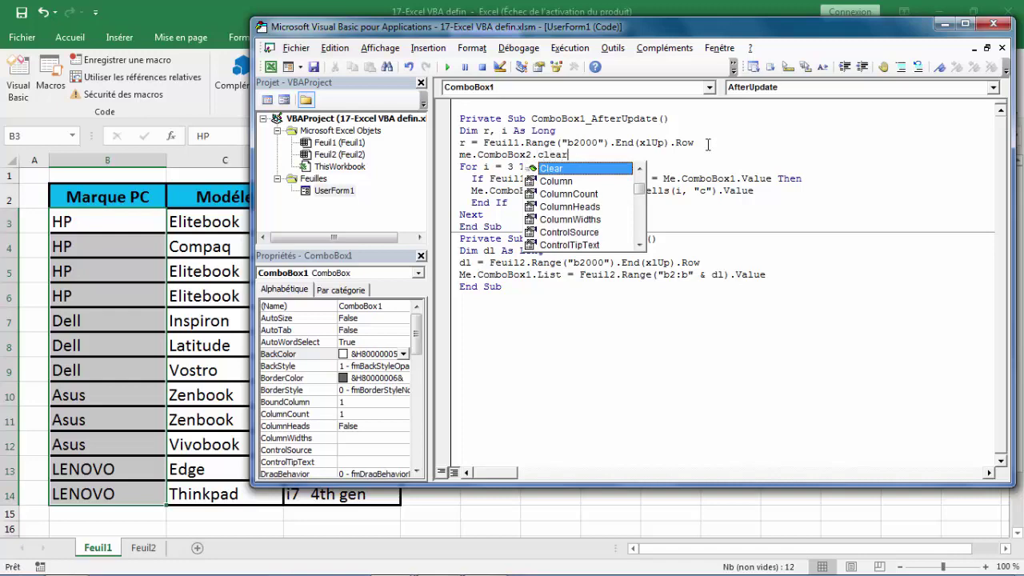
key(Tab)
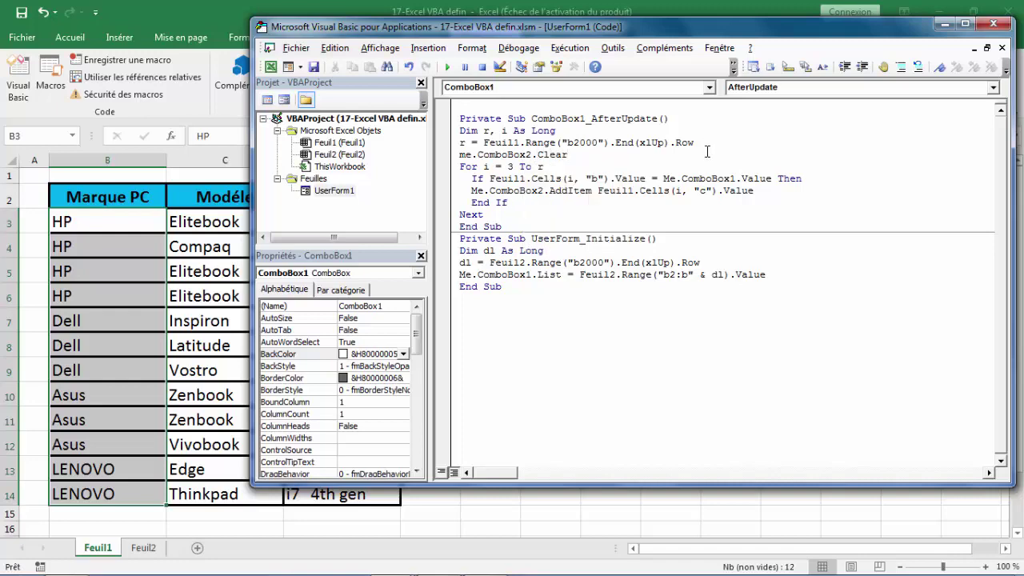
click(448, 68)
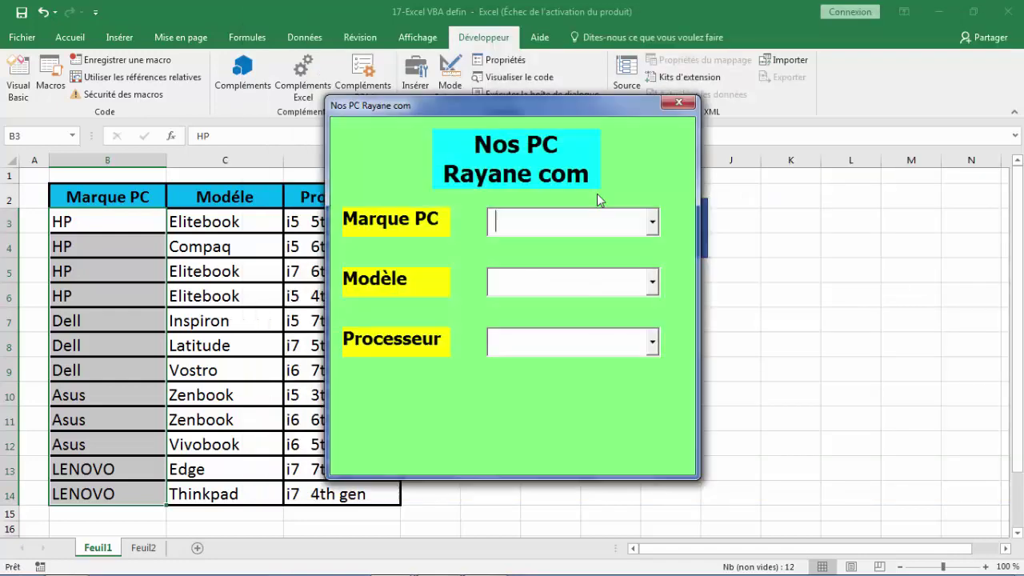
Test the form with HP (Elitebook) and then Dell (Inspiron) in Marque PC and Modèle.
click(653, 226)
click(625, 250)
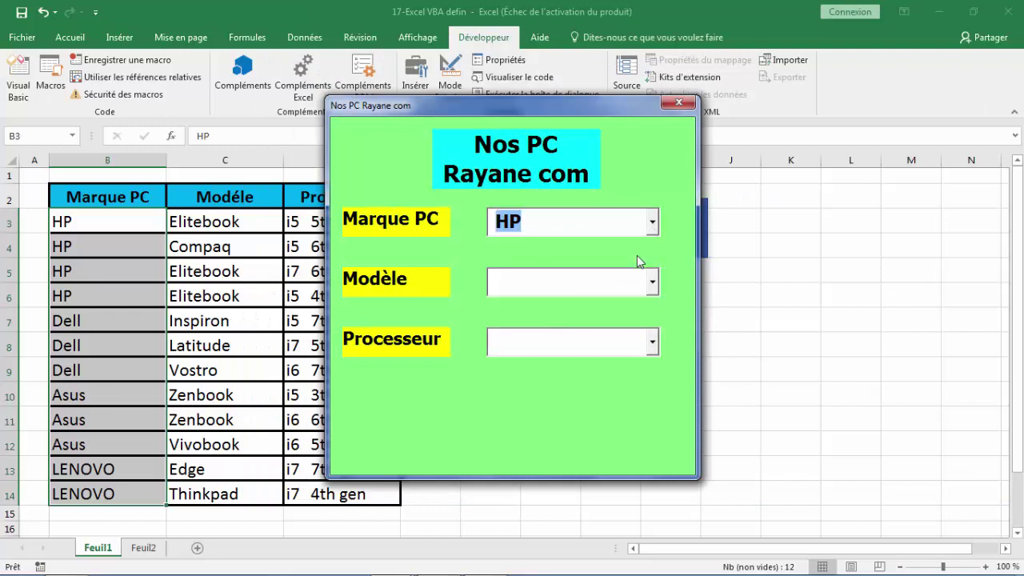
click(654, 284)
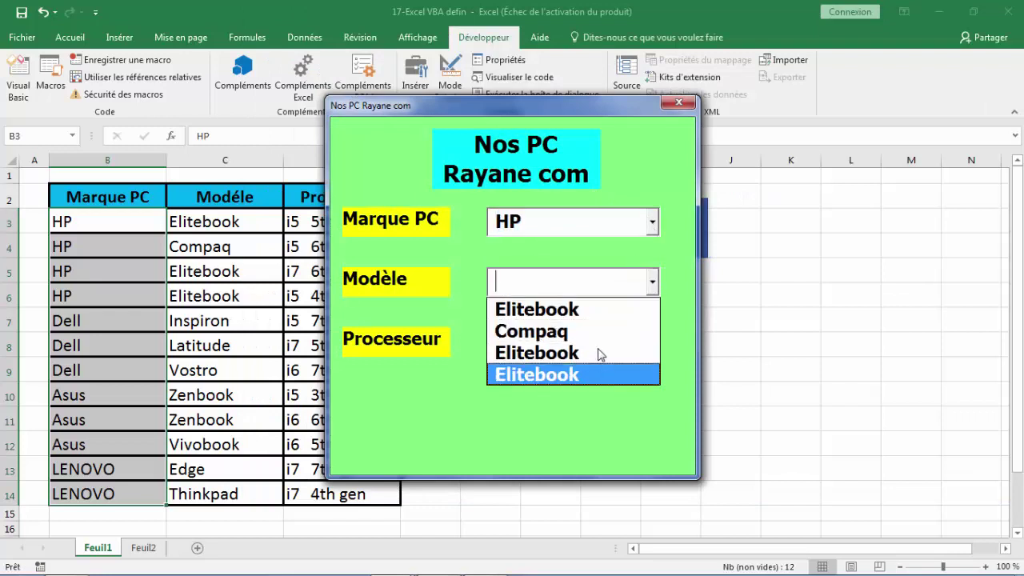
click(593, 309)
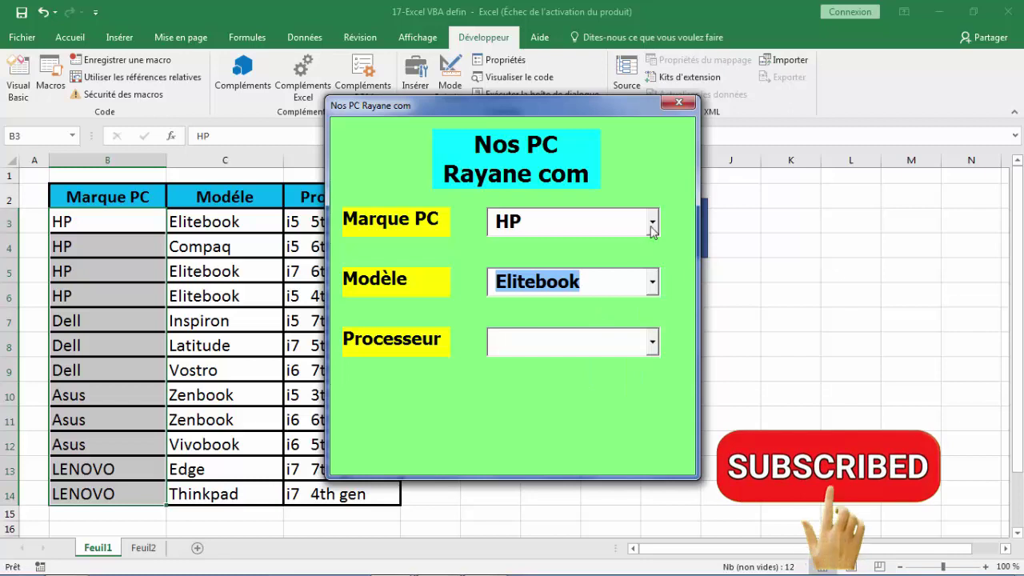
click(653, 223)
click(608, 272)
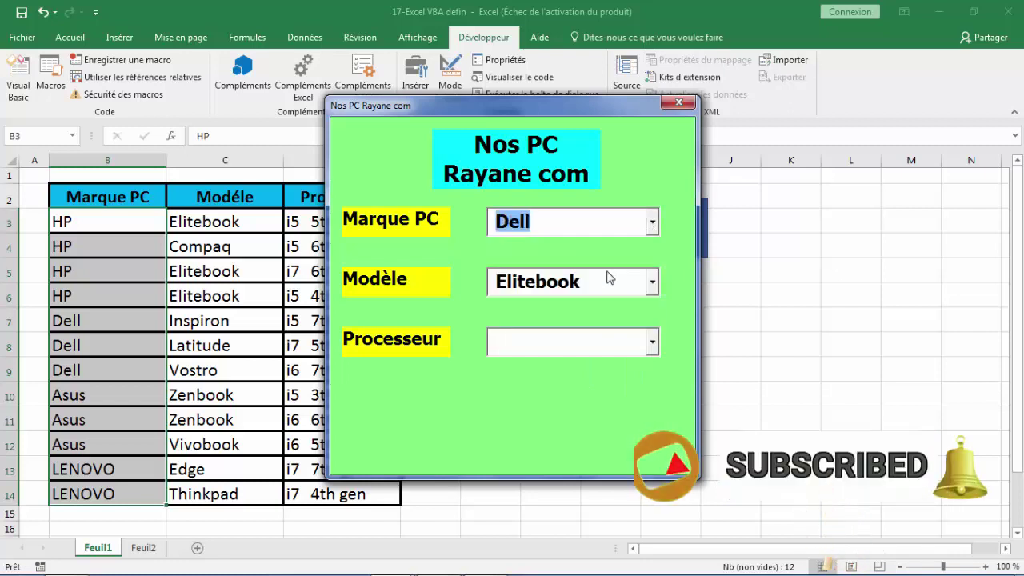
click(655, 283)
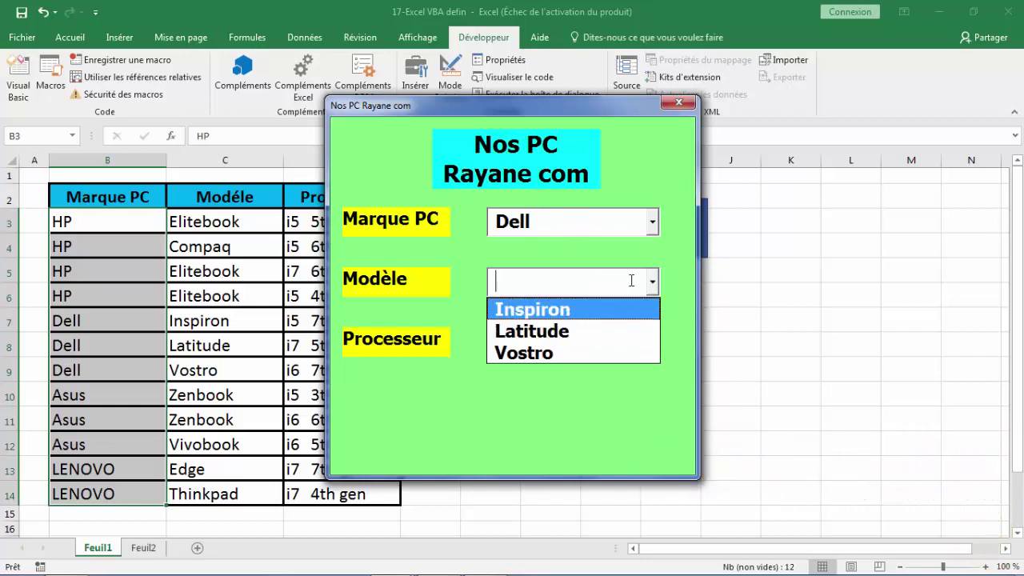
click(617, 312)
Pick Asus and its first Zenbook model, then close the running form.
click(654, 232)
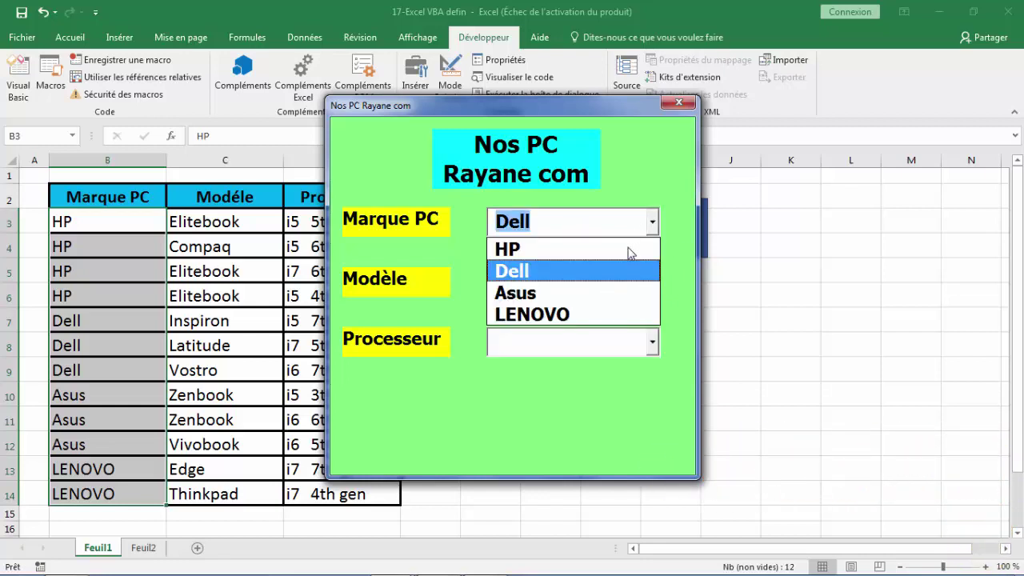
click(597, 292)
click(653, 282)
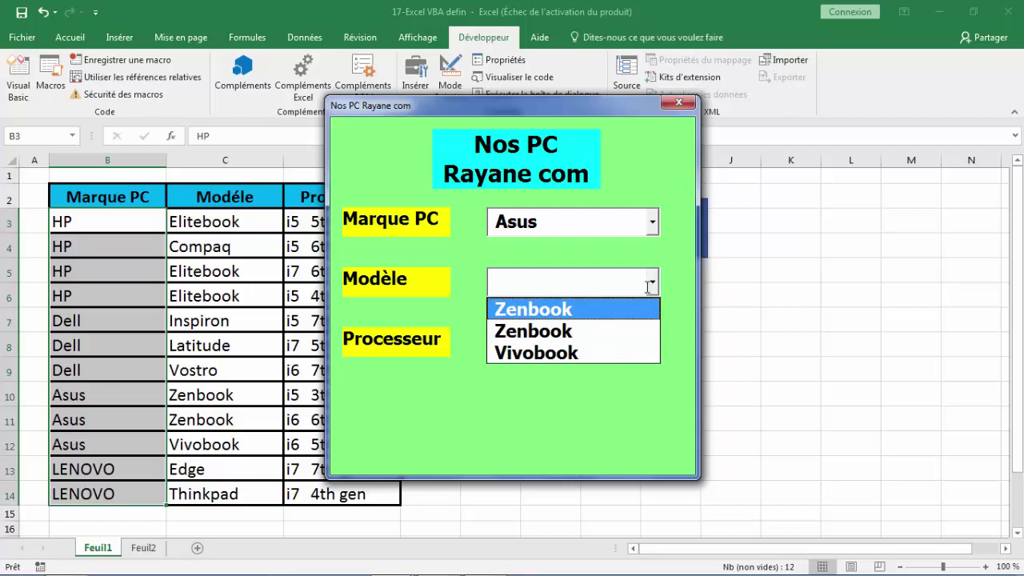
click(616, 311)
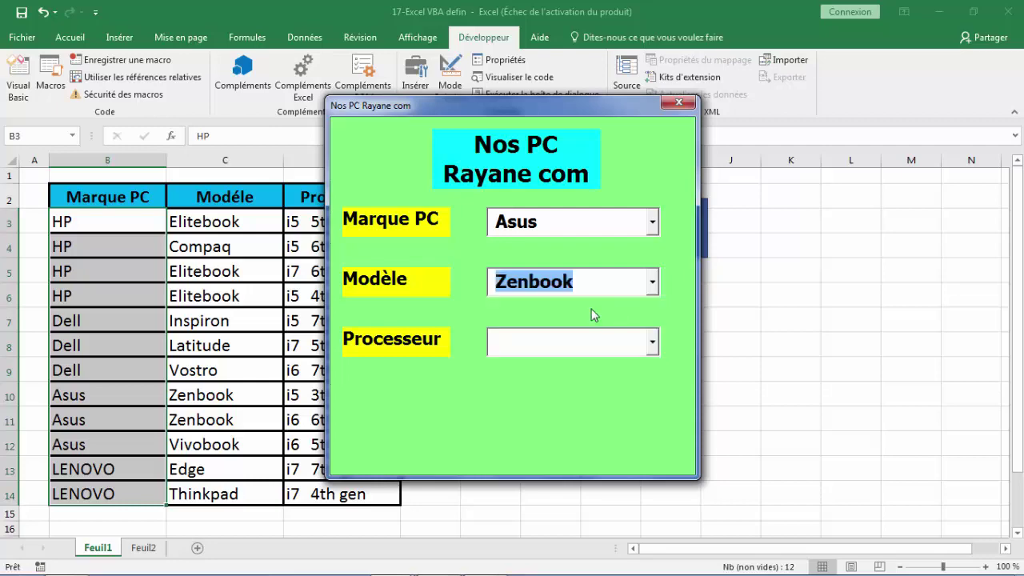
click(679, 102)
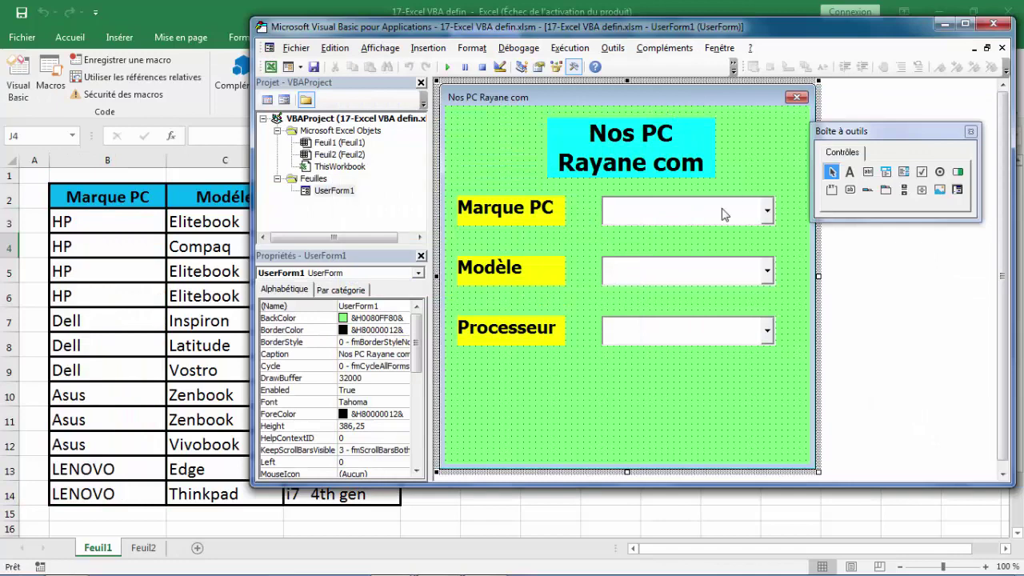
In the brand box code, start a new If Application.WorksheetFunction line inside the loop.
double_click(724, 213)
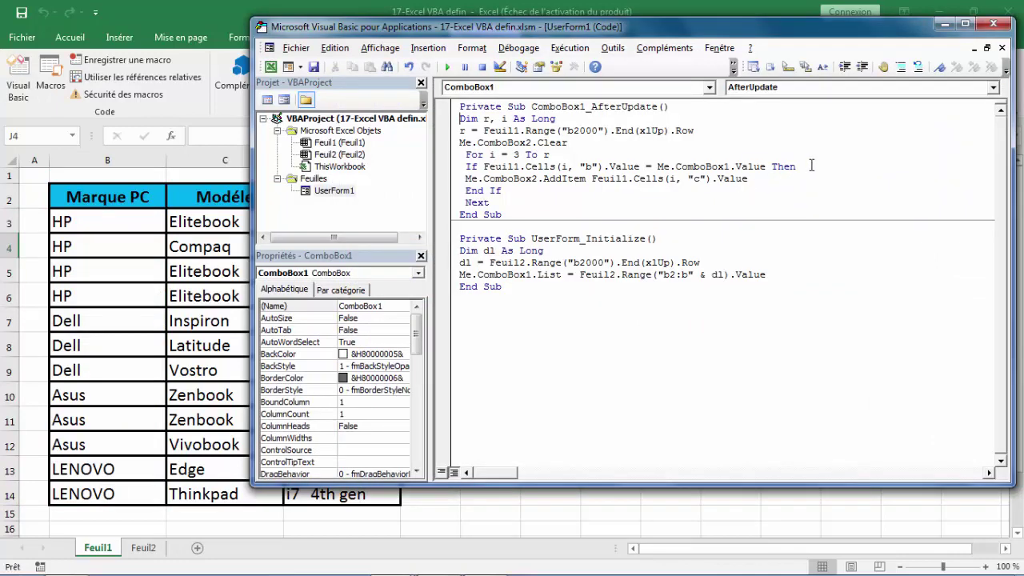
click(798, 167)
key(Return)
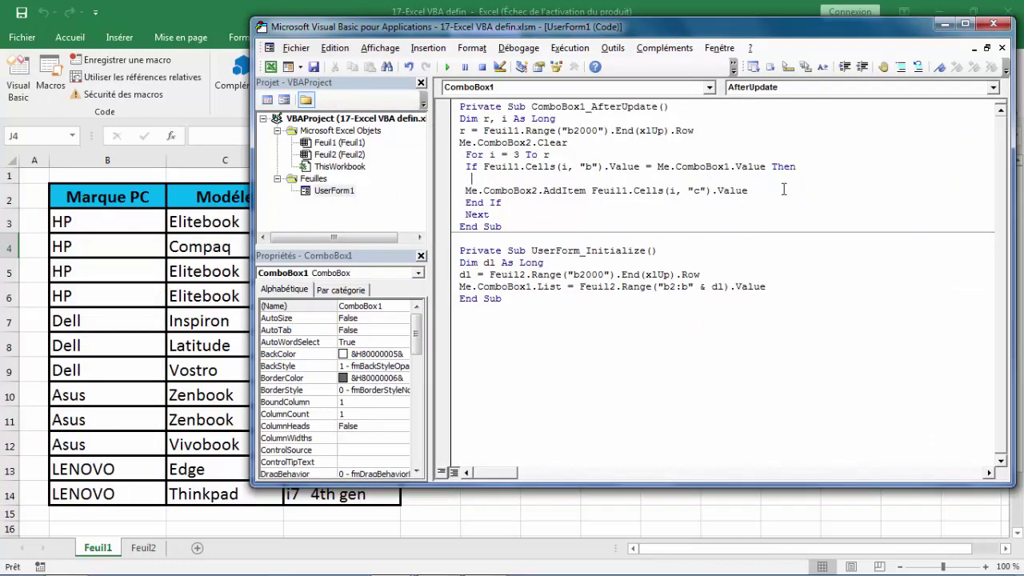
text(if )
text(a)
text(pp)
key(ctrl+space)
key(Down)
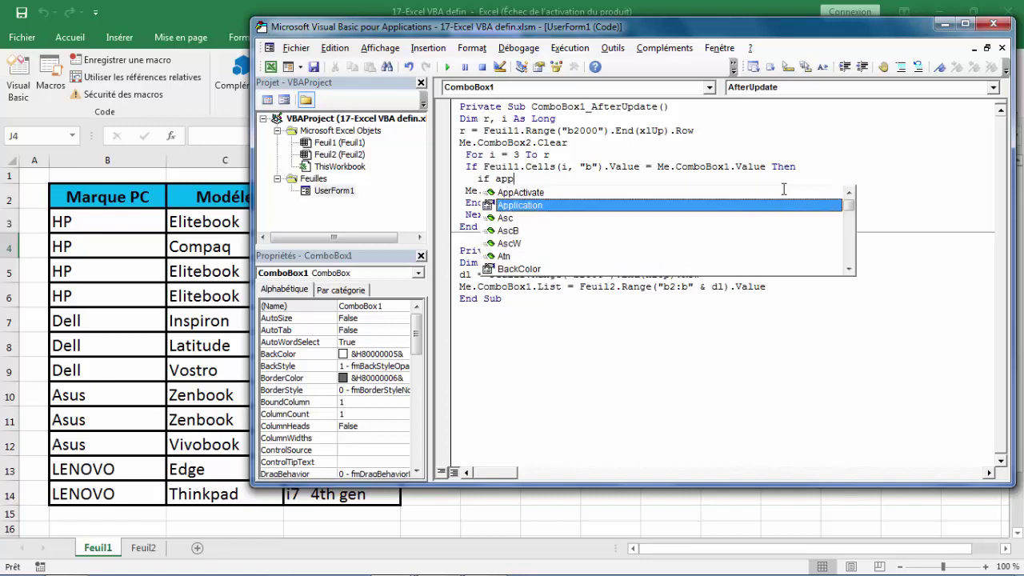
key(Tab)
text(.)
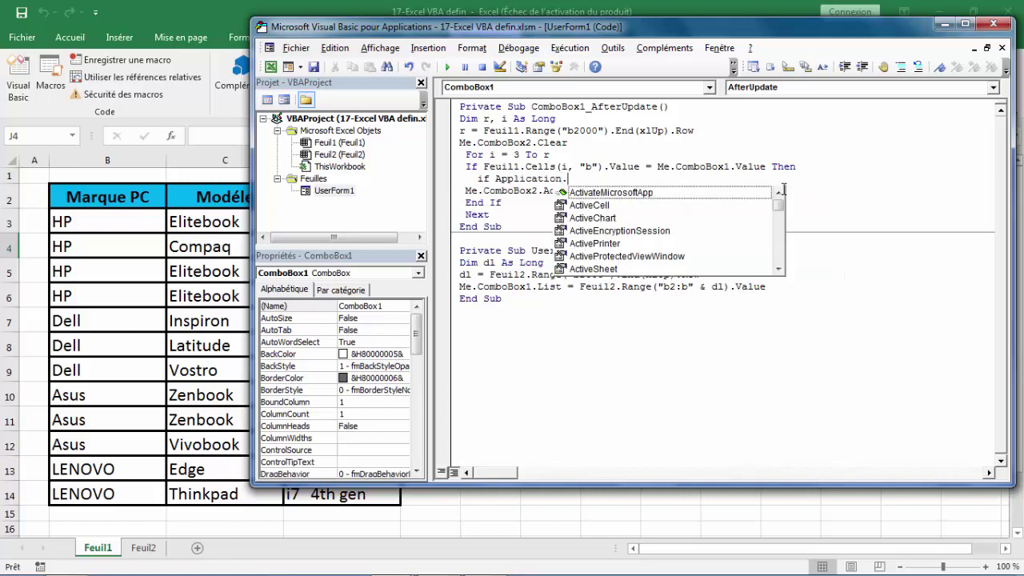
text(wor)
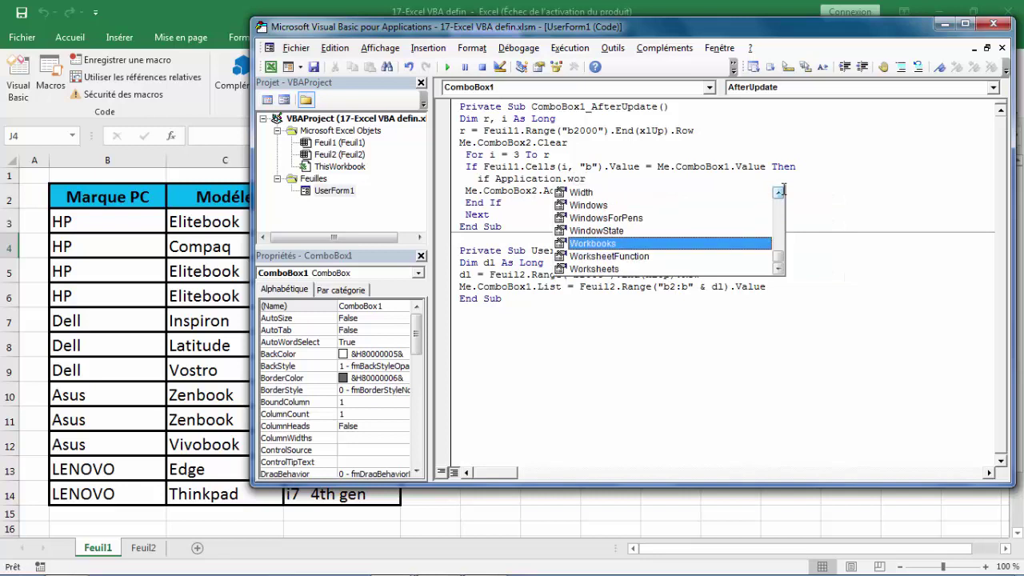
key(Down)
key(Tab)
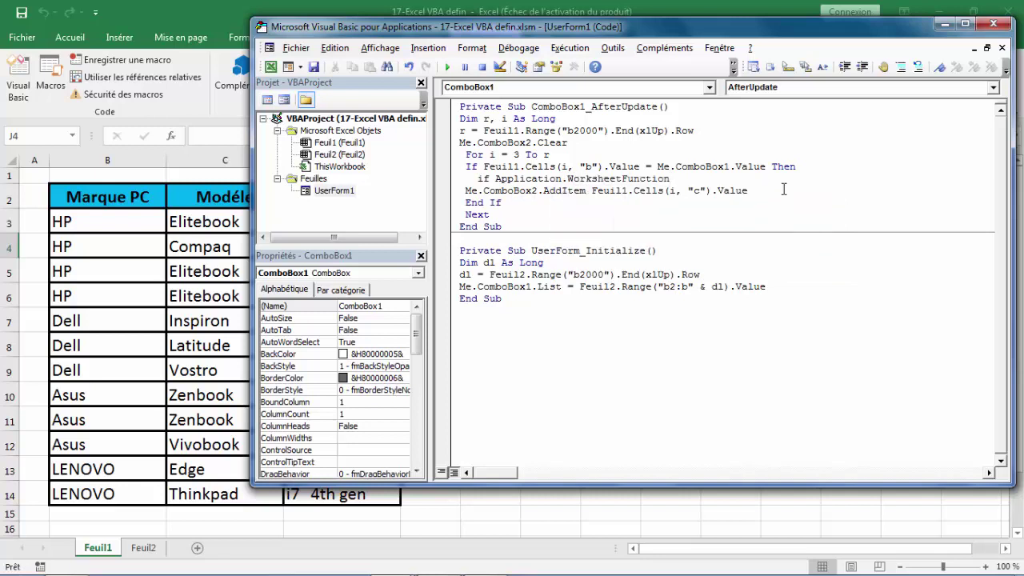
Complete the condition as CountIf over feuil1's column C range with Cells(i,"c") = 1 Then.
text(.)
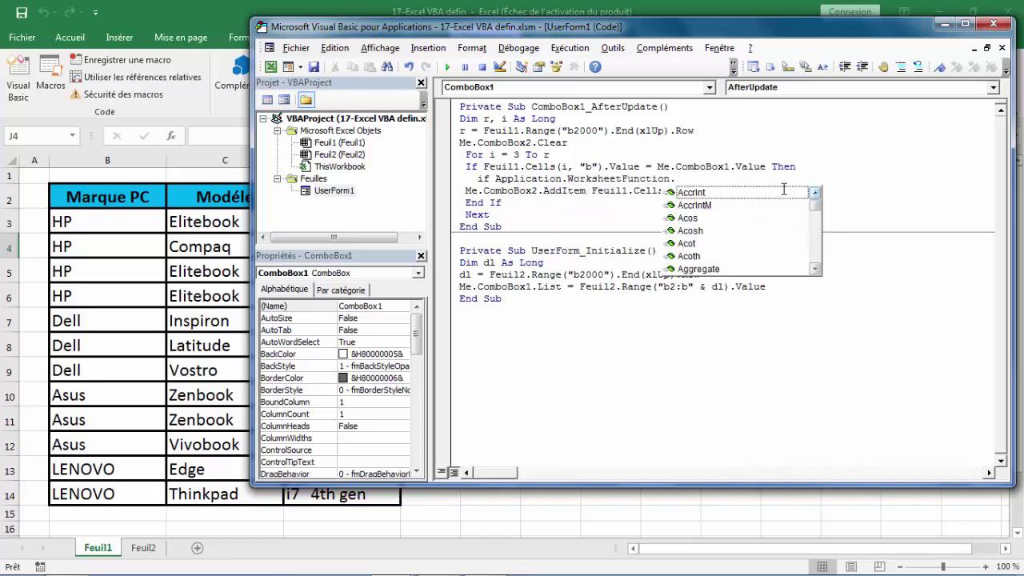
text(countif)
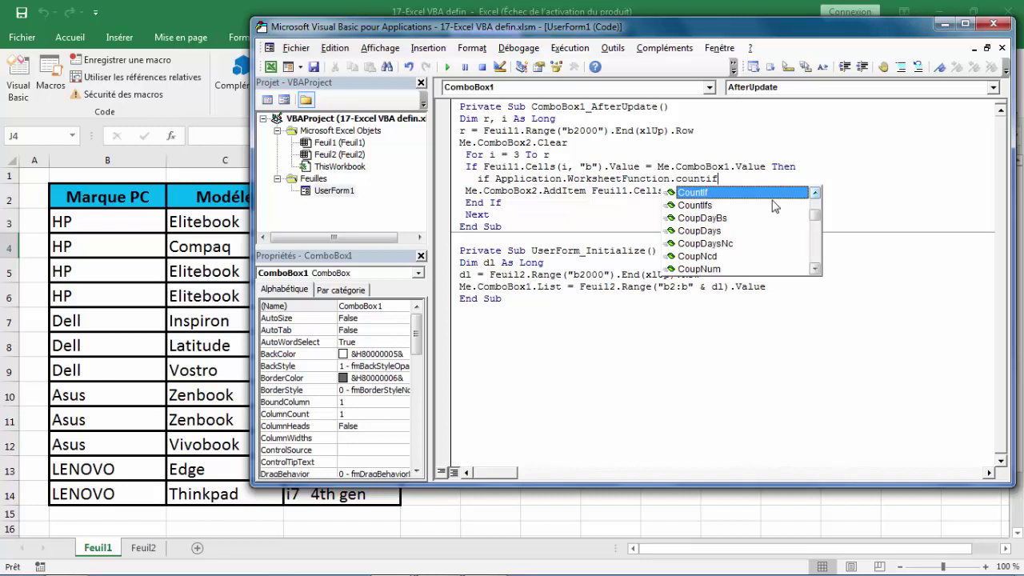
text(()
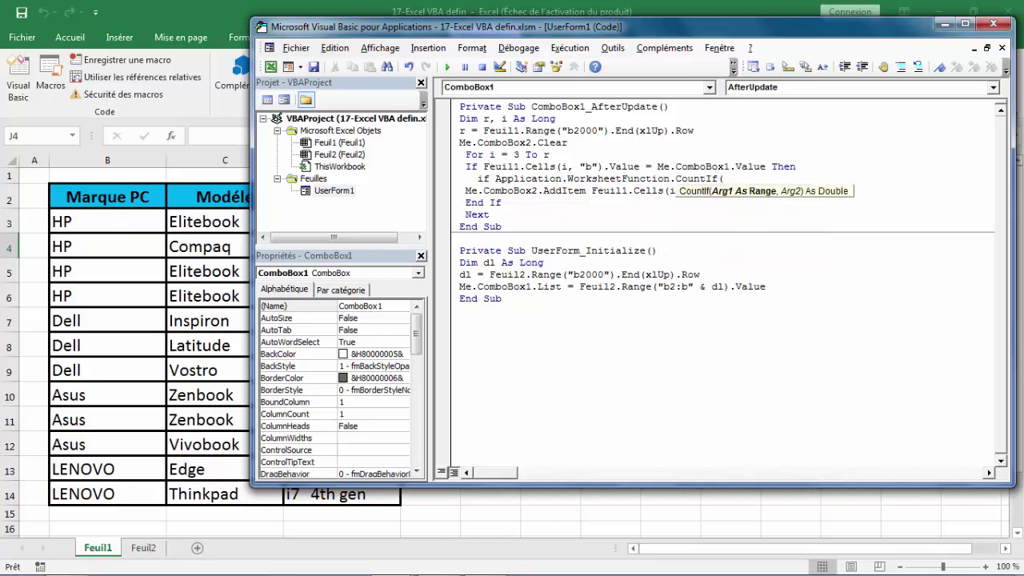
mouse_move(280, 575)
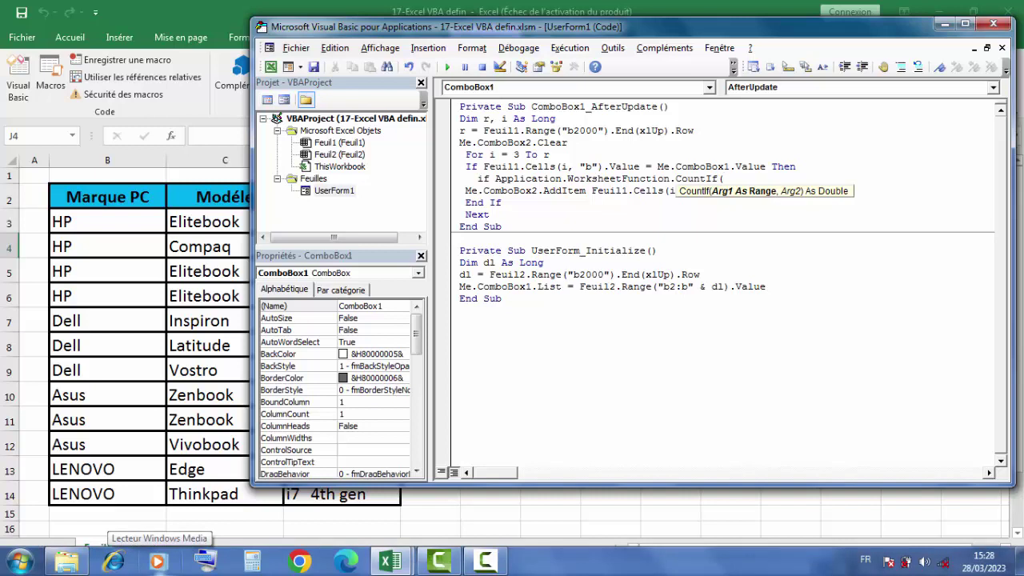
text(feuil)
text(1.)
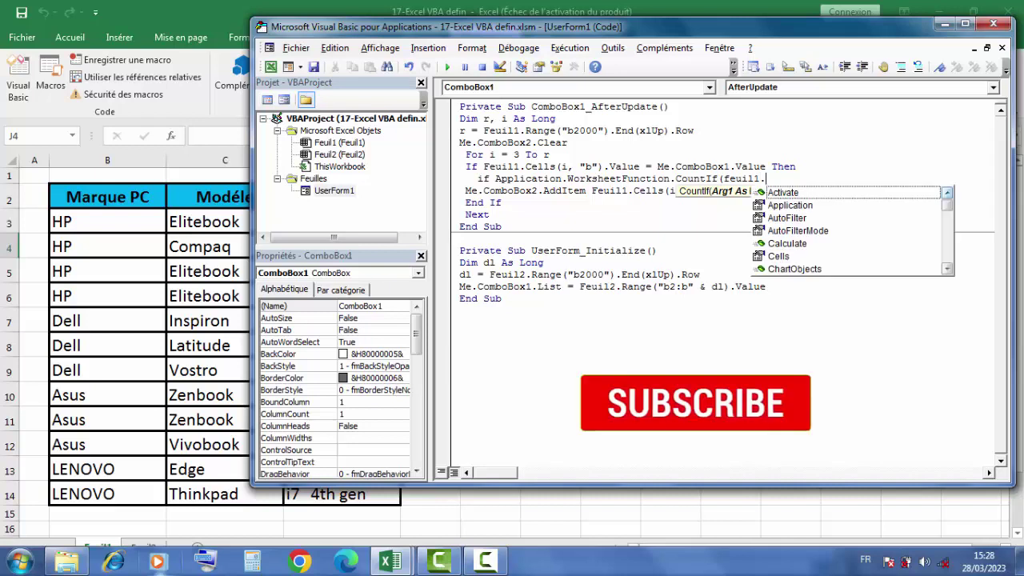
text(ra)
key(Tab)
text(("c)
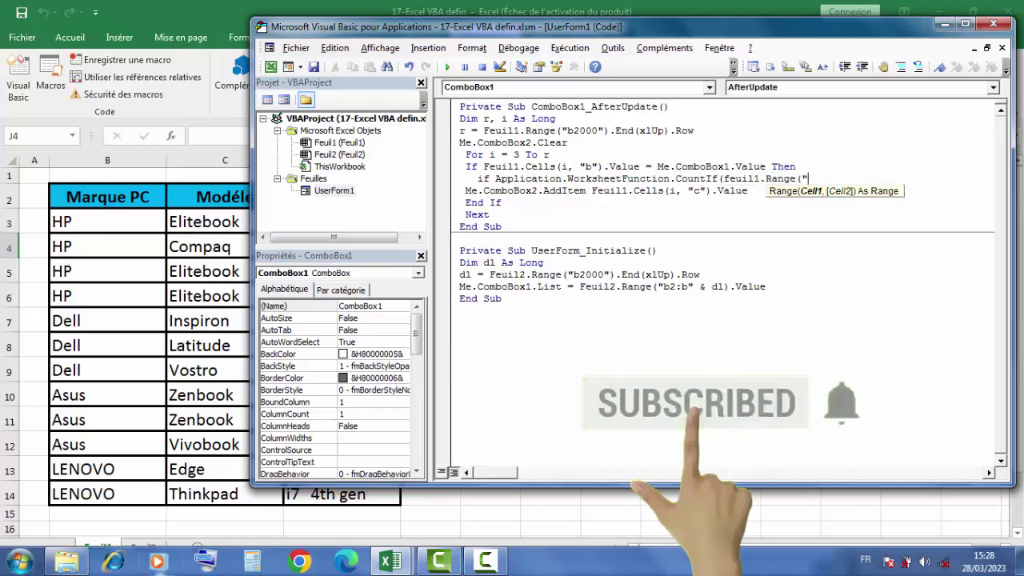
text(3)
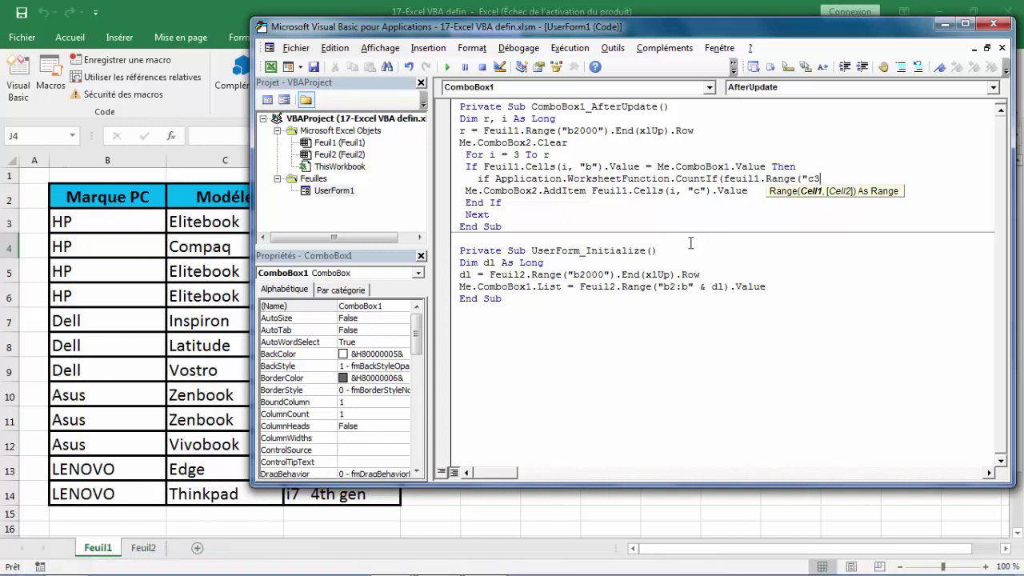
text(:c" &)
text( i)
text())
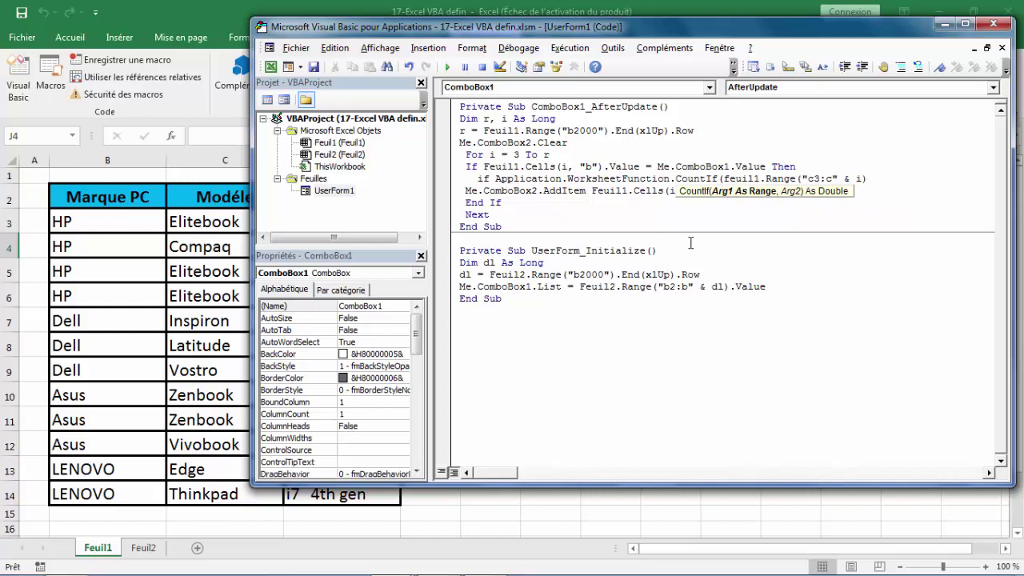
text(,)
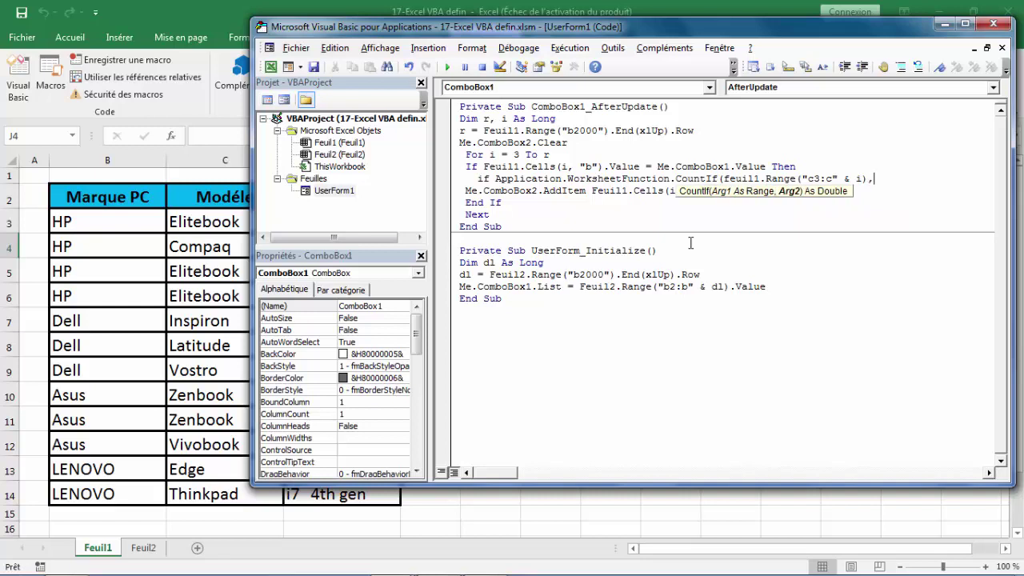
text(feui)
text(l1.ce)
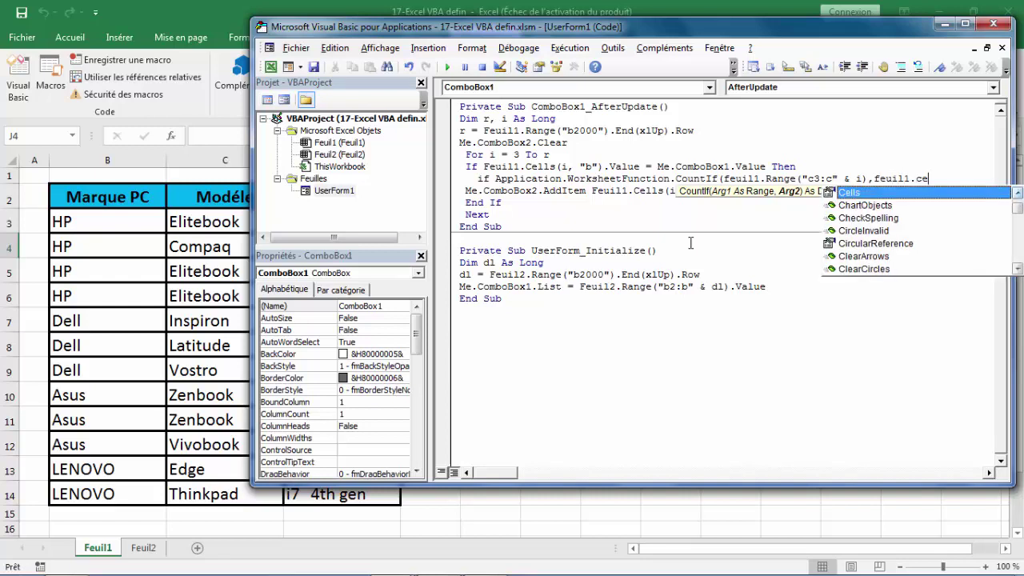
key(Tab)
text((i)
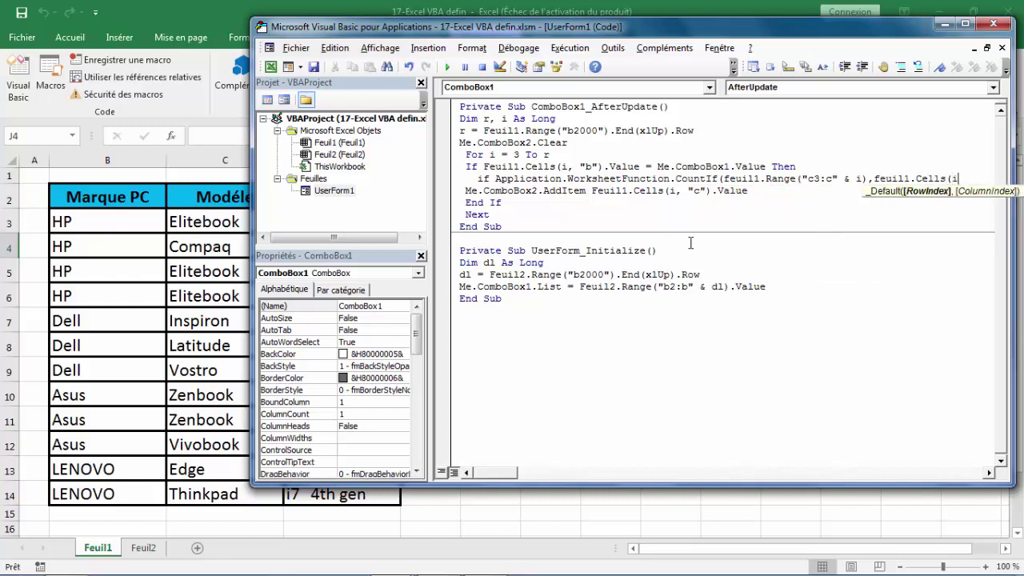
text(,"c)
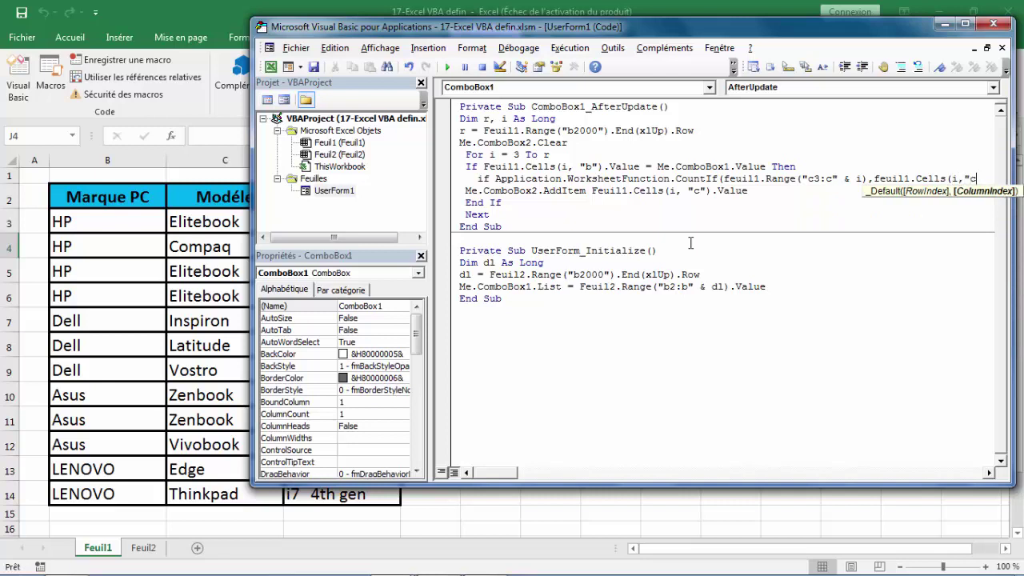
text(")
text())
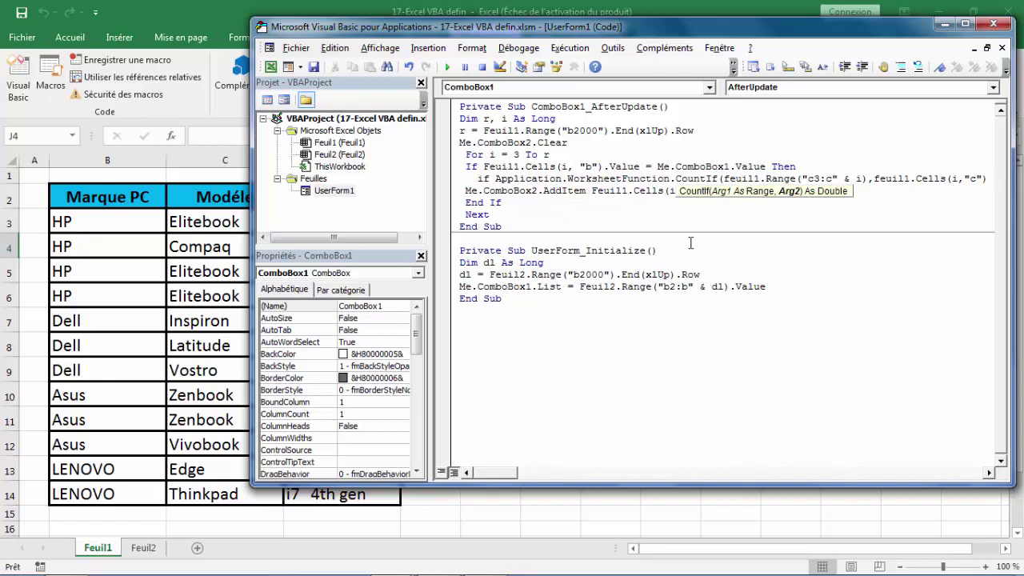
text()=1 )
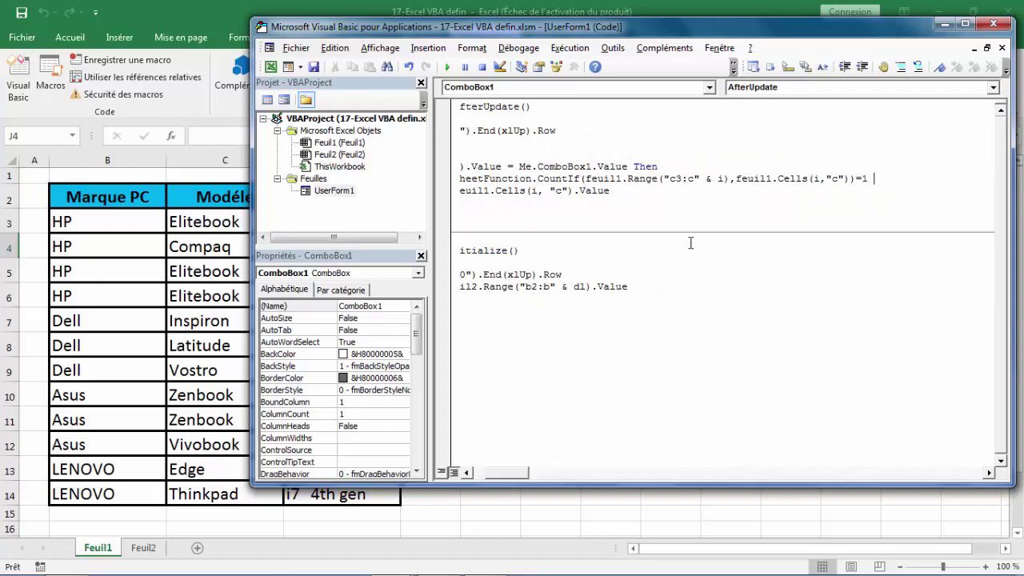
text(then)
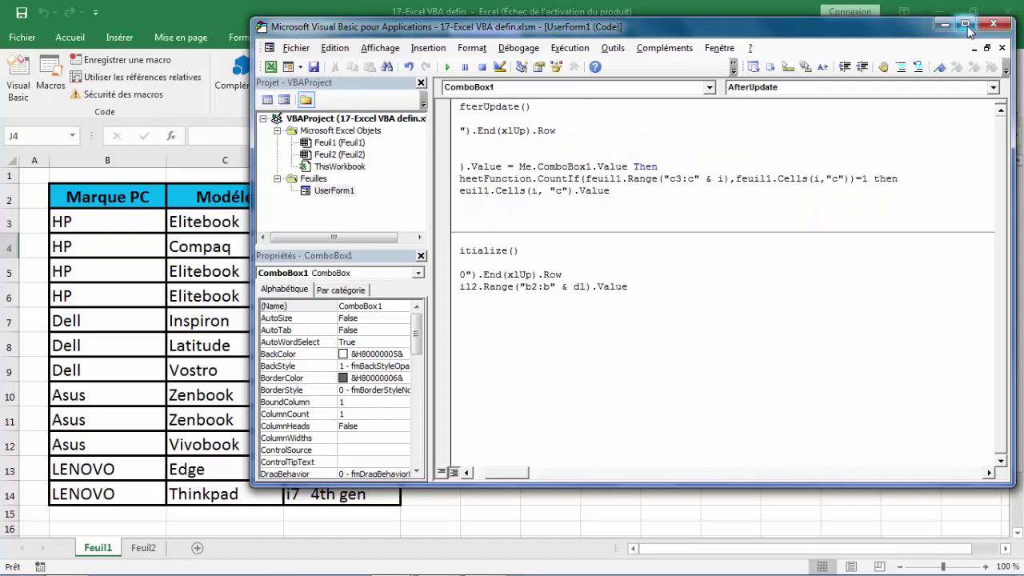
Maximize the code editor and add End If after the AddItem line.
click(966, 25)
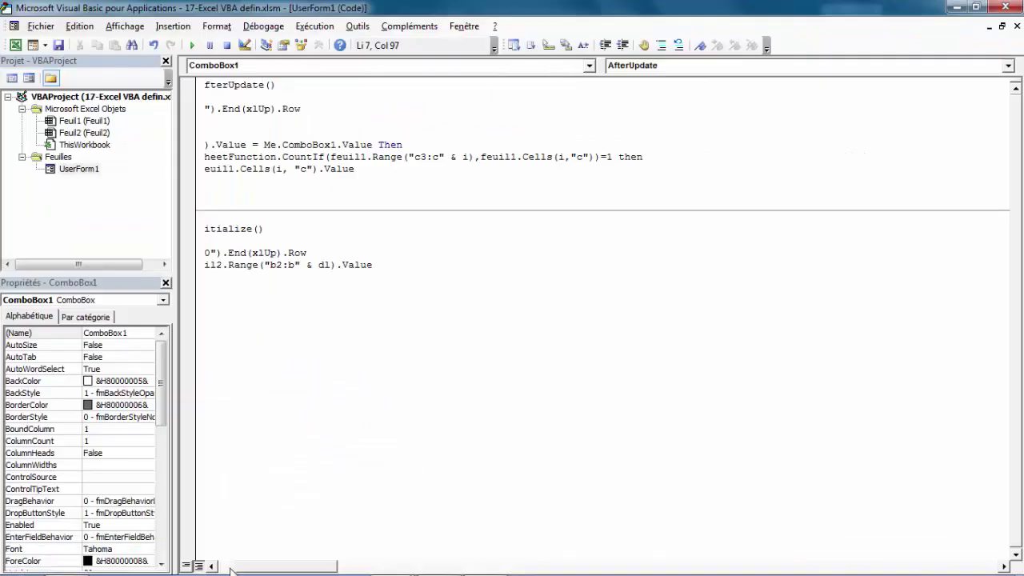
drag(230, 570, 215, 570)
click(507, 168)
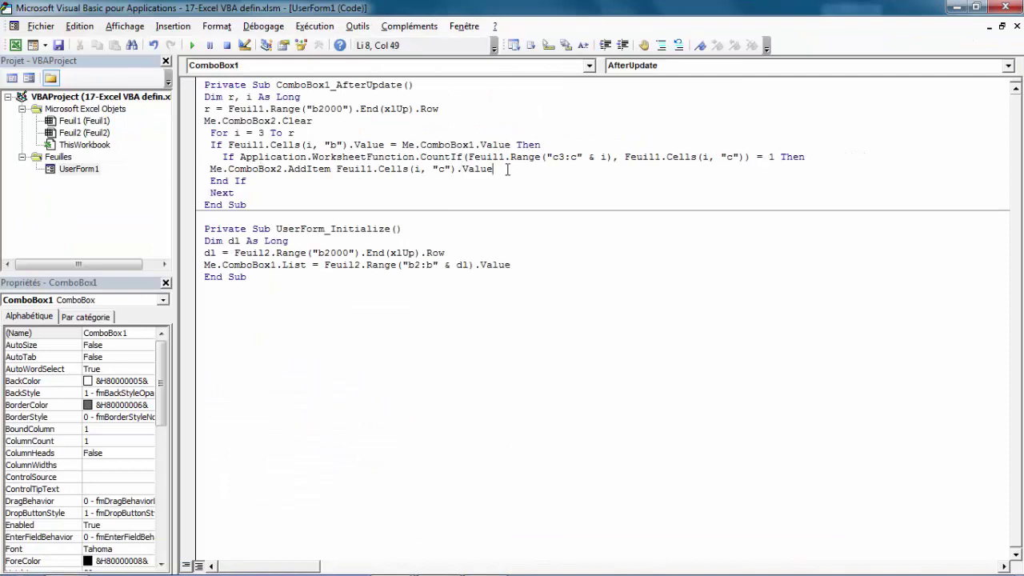
key(Return)
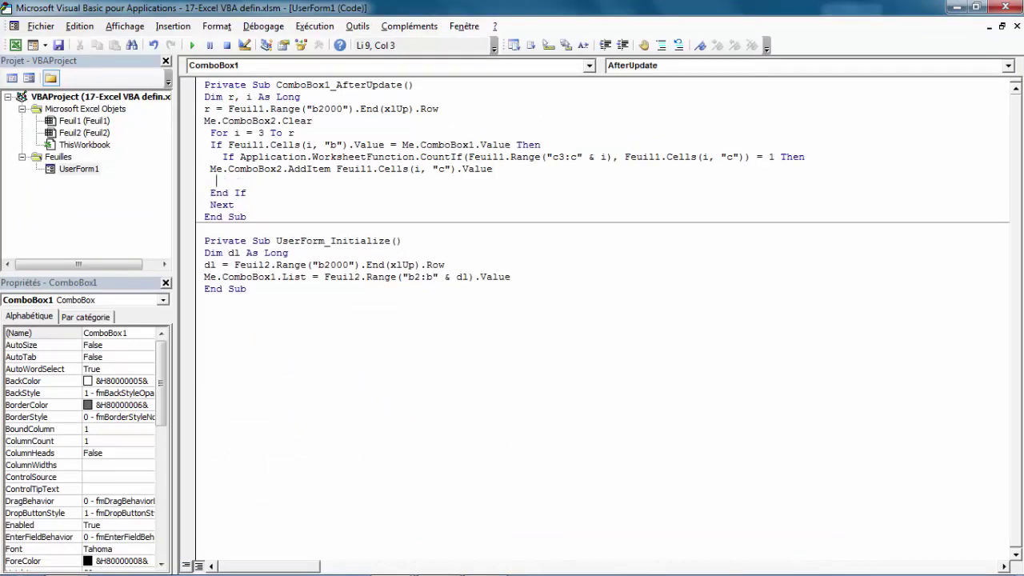
text(en)
text(d if)
Restore the editor window, run the form, and pick HP with the Elitebook model.
click(59, 45)
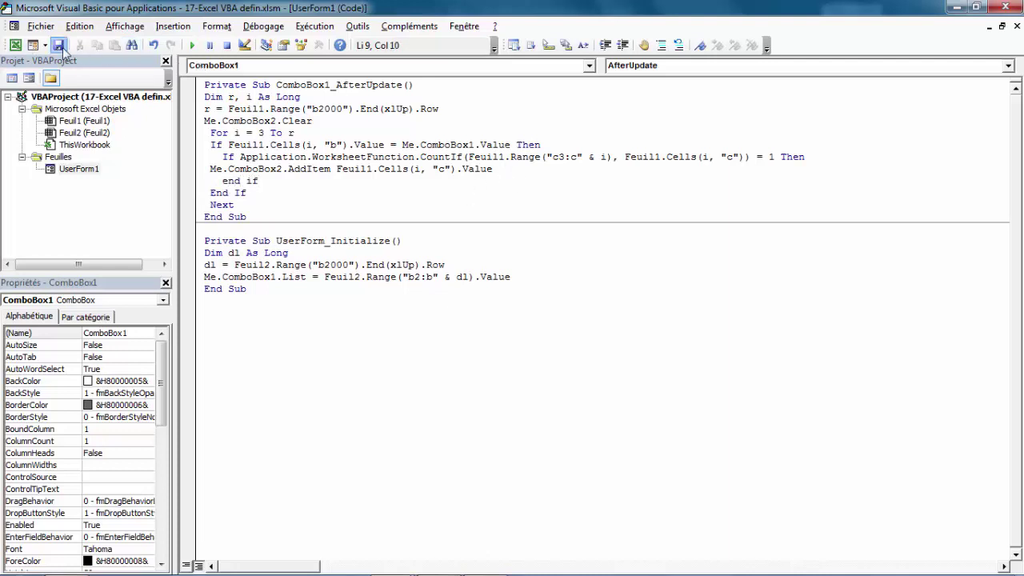
click(977, 8)
click(437, 49)
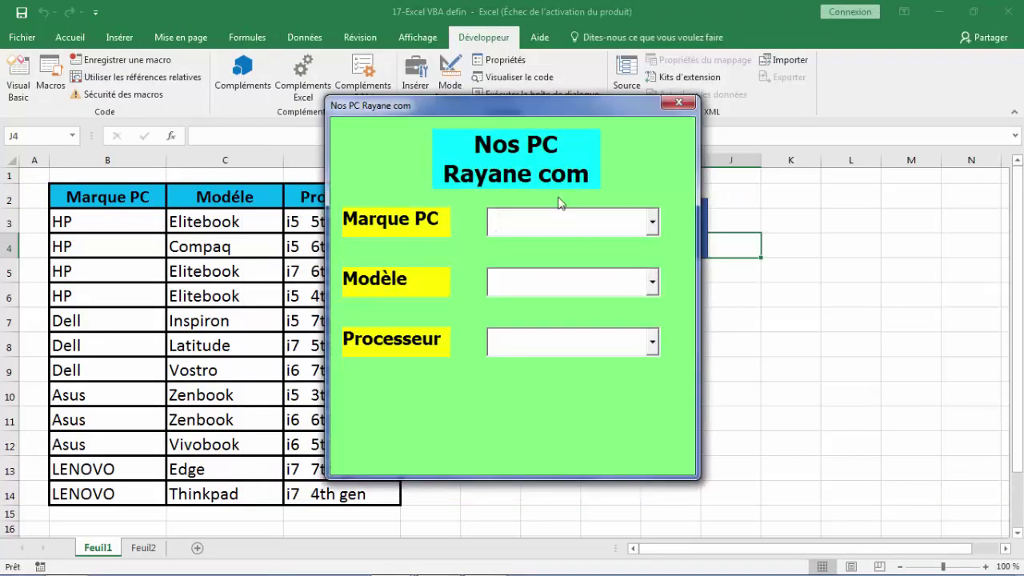
click(652, 223)
click(599, 252)
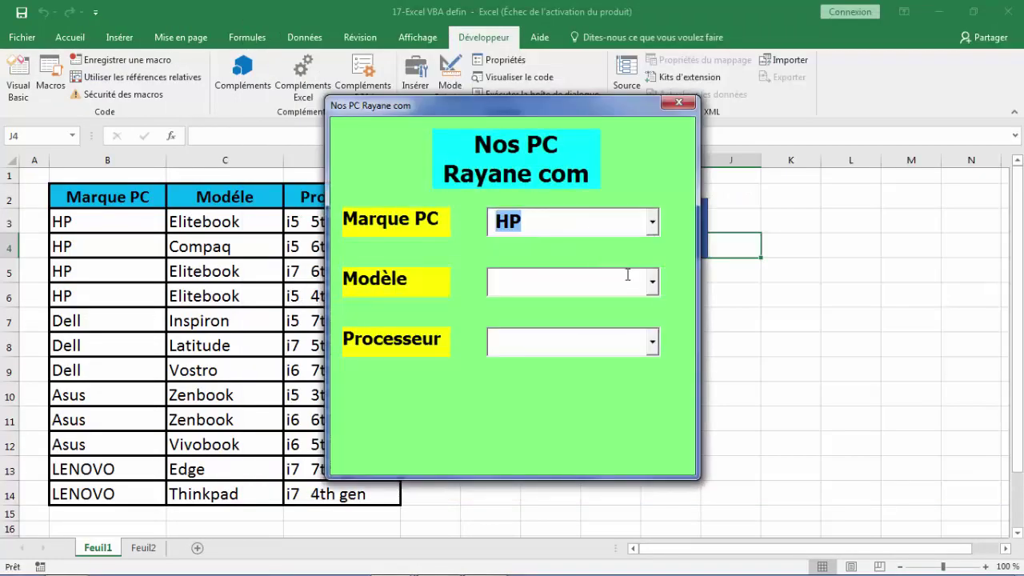
click(652, 282)
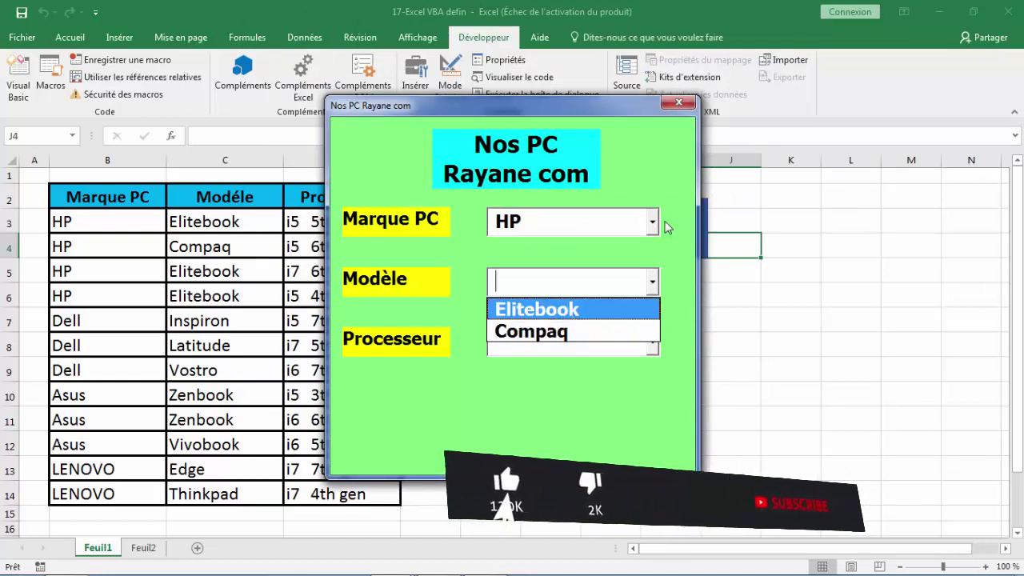
click(630, 309)
Switch to Asus, choose Zenbook from its unique model list, then close the form.
click(653, 224)
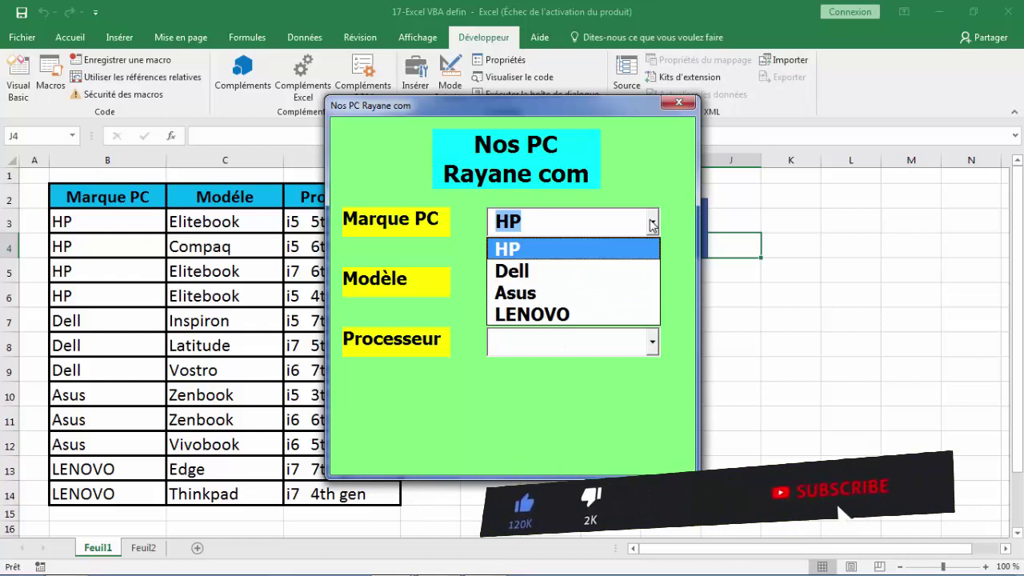
click(600, 295)
click(644, 287)
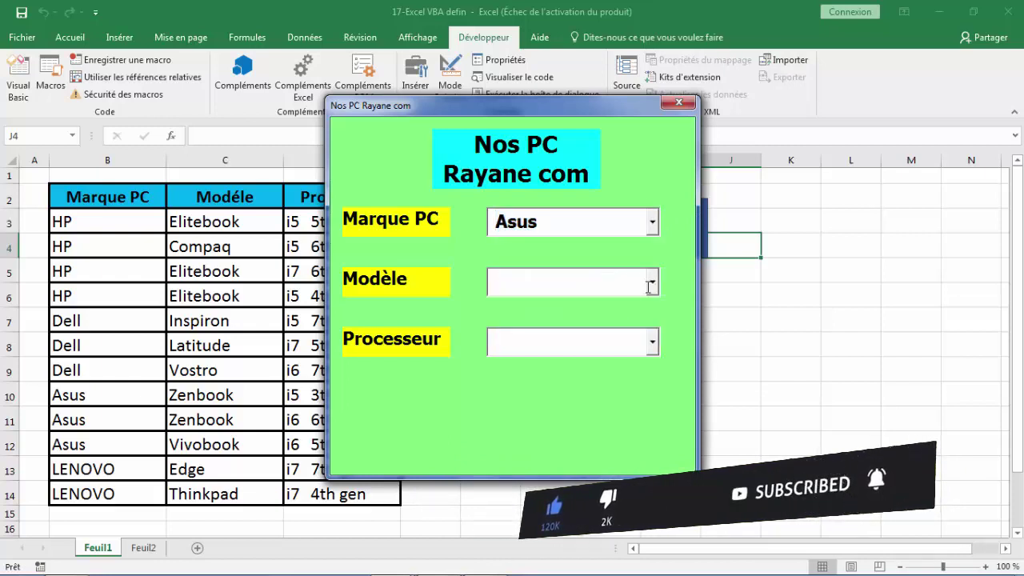
click(650, 285)
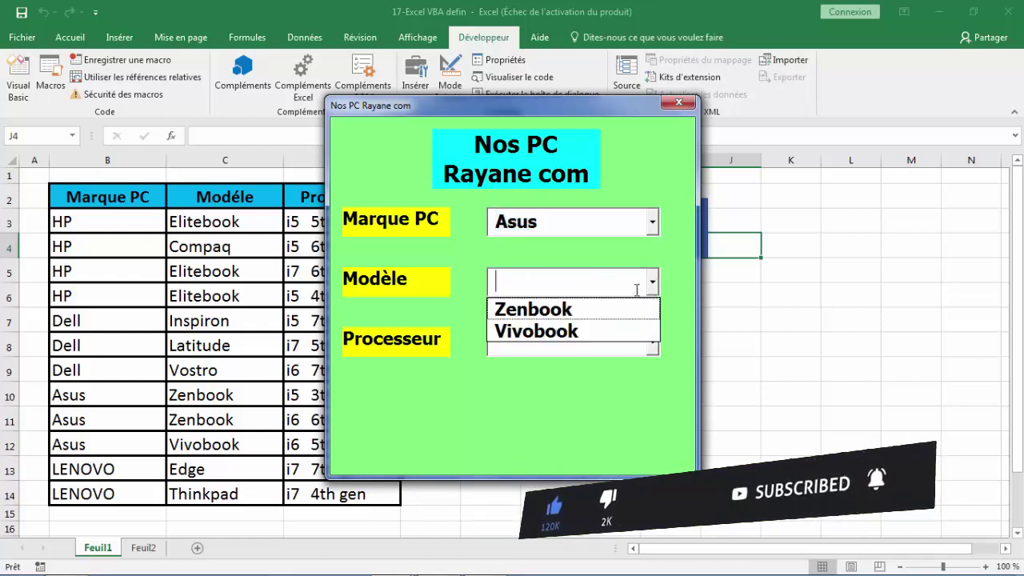
click(570, 312)
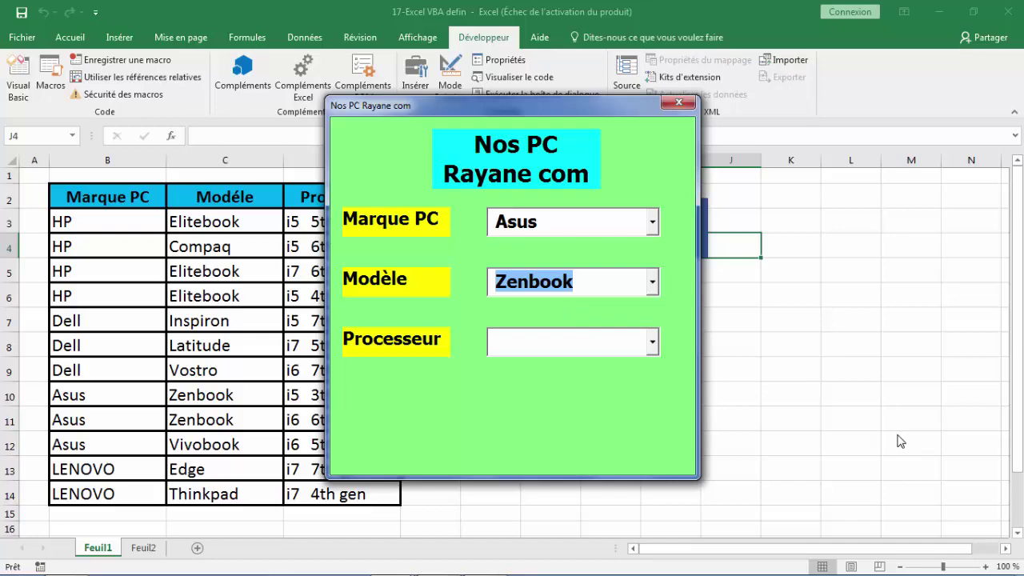
click(679, 102)
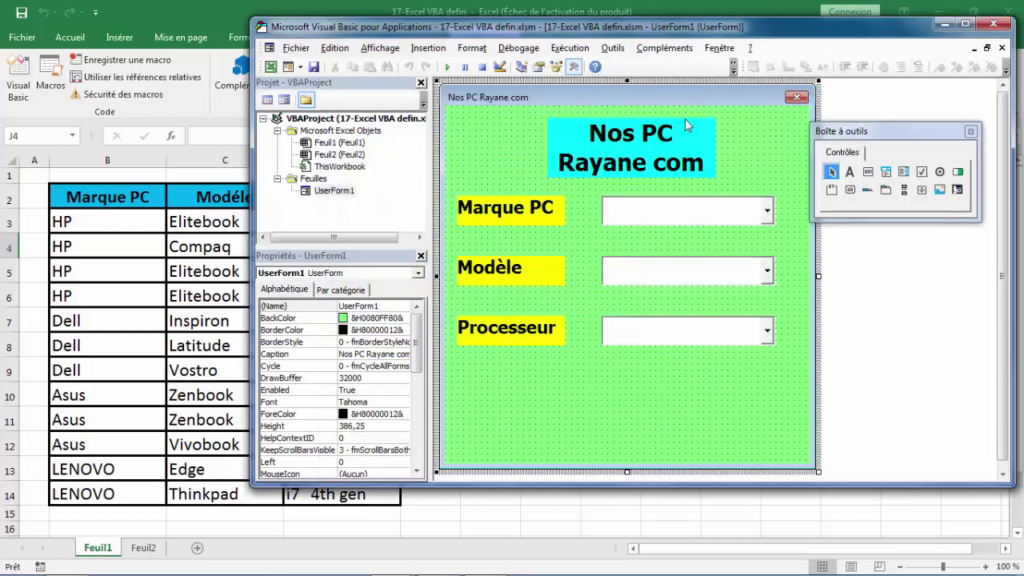
Add an AfterUpdate event procedure for the Modèle box and delete the empty ComboBox2_Change stub.
double_click(718, 282)
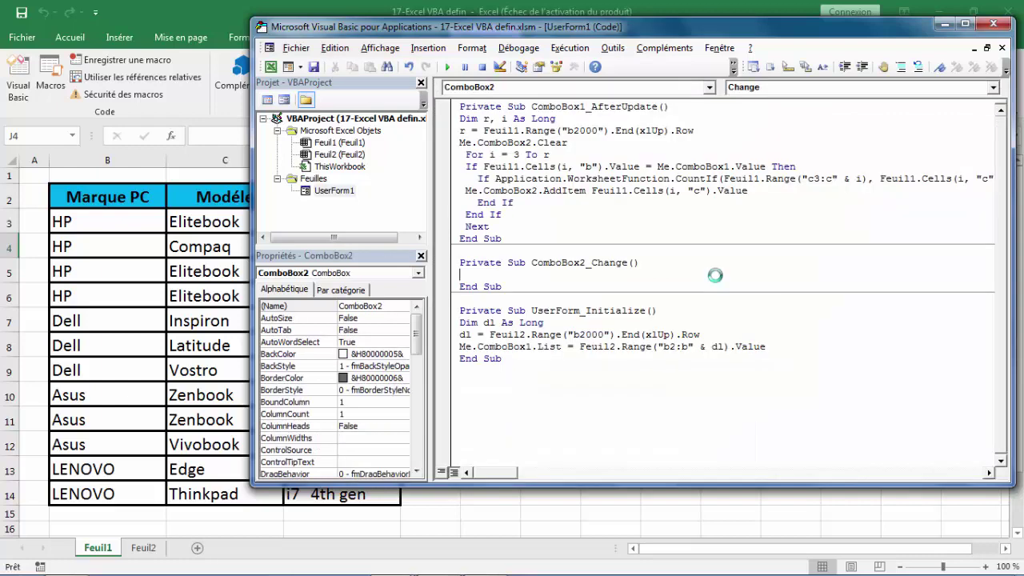
click(993, 87)
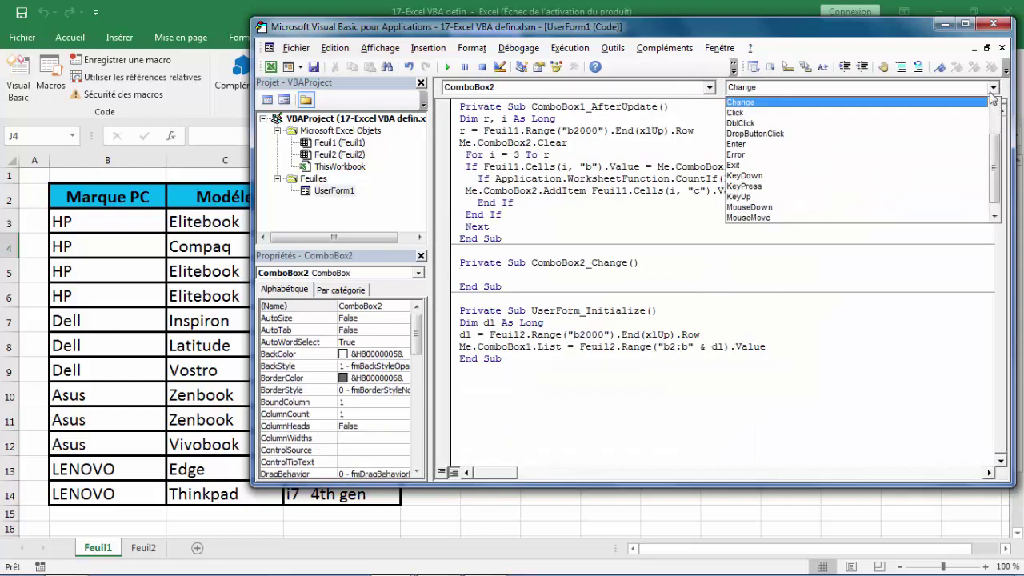
click(993, 124)
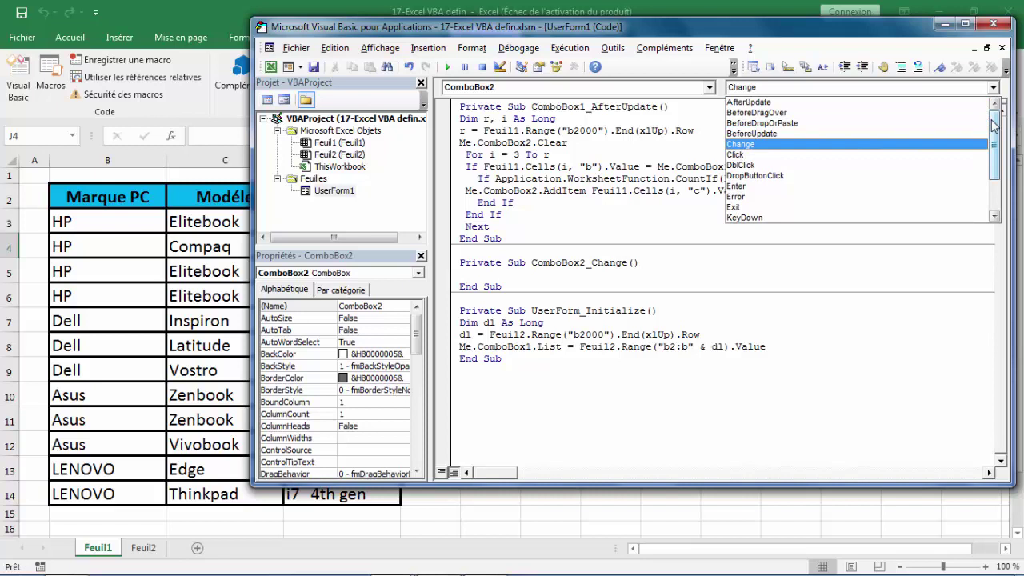
click(781, 103)
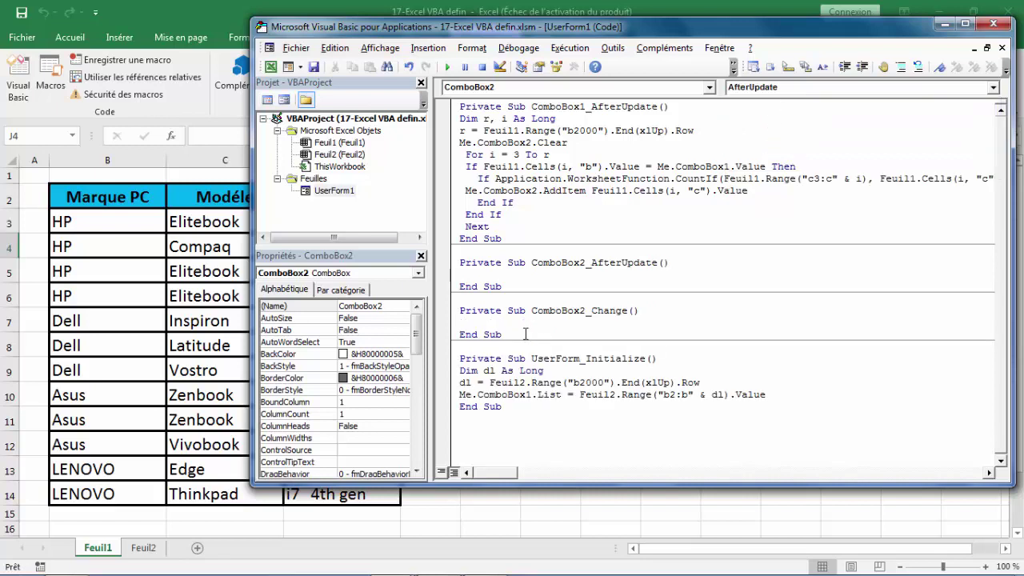
drag(502, 334, 463, 312)
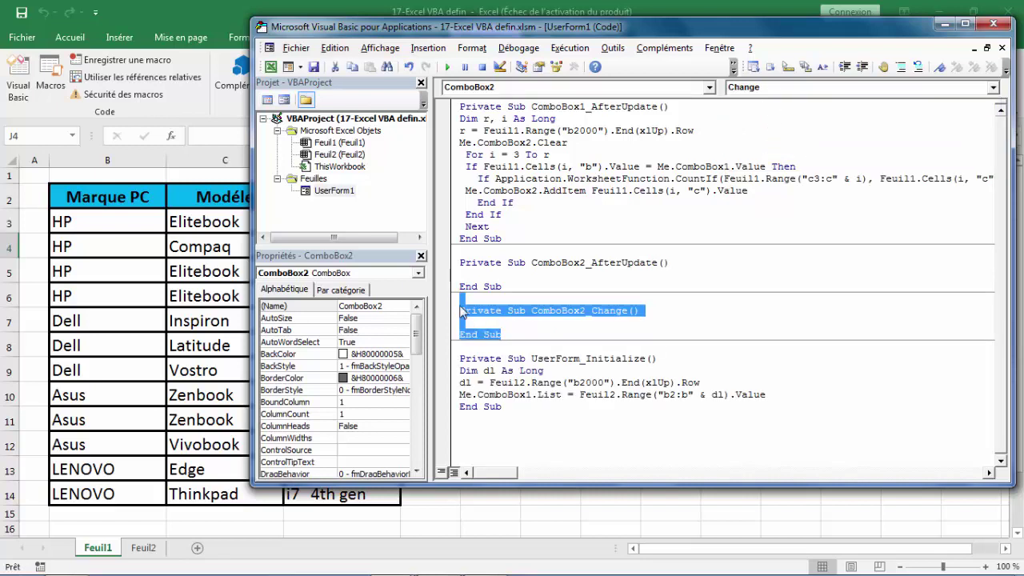
key(Delete)
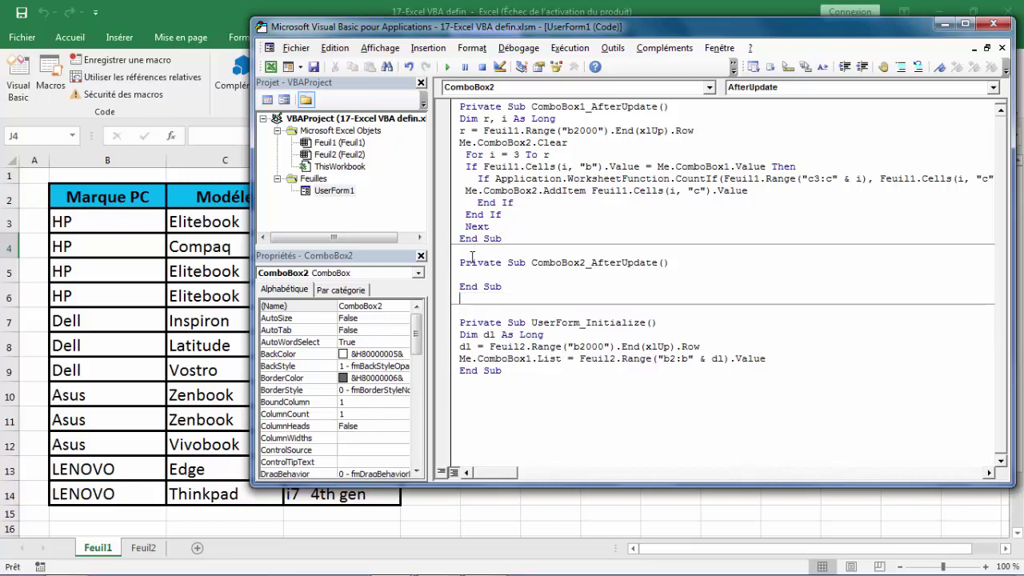
click(472, 272)
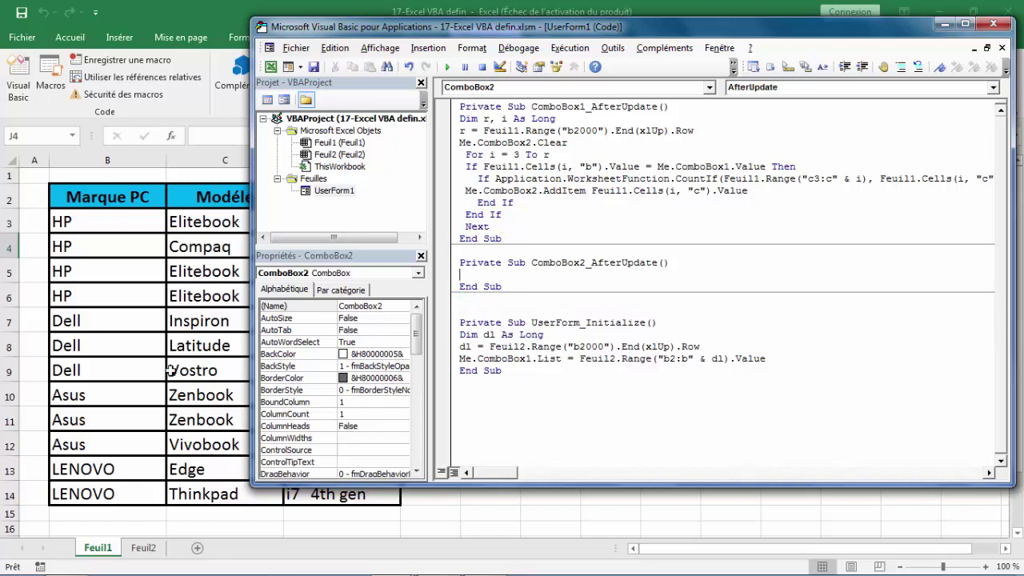
Write Dim s, j As Long and s = feuil1.Range("c2000").End(xlUp).Row in ComboBox2_AfterUpdate.
text(dim)
text(s )
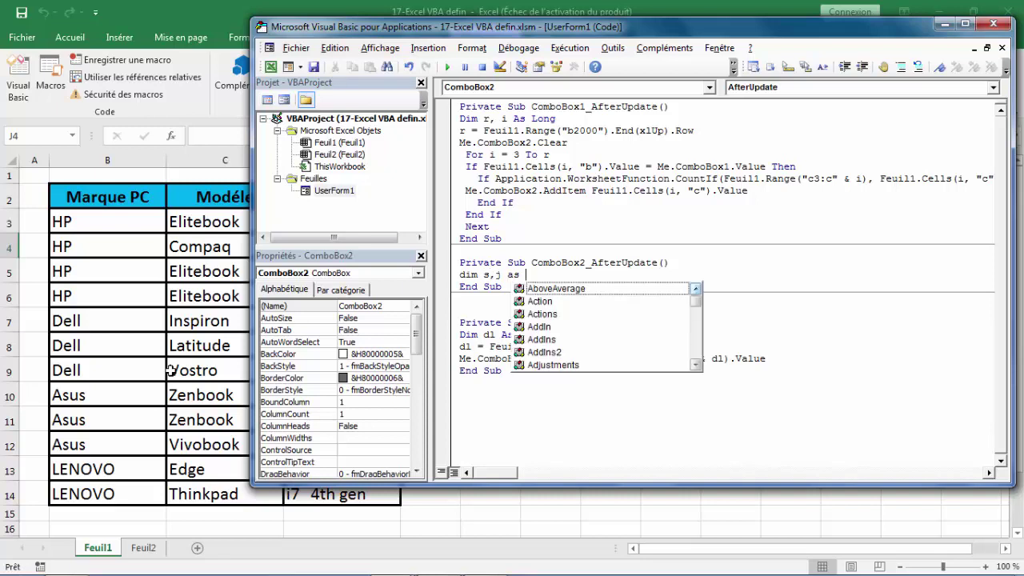
text(lon)
key(Tab)
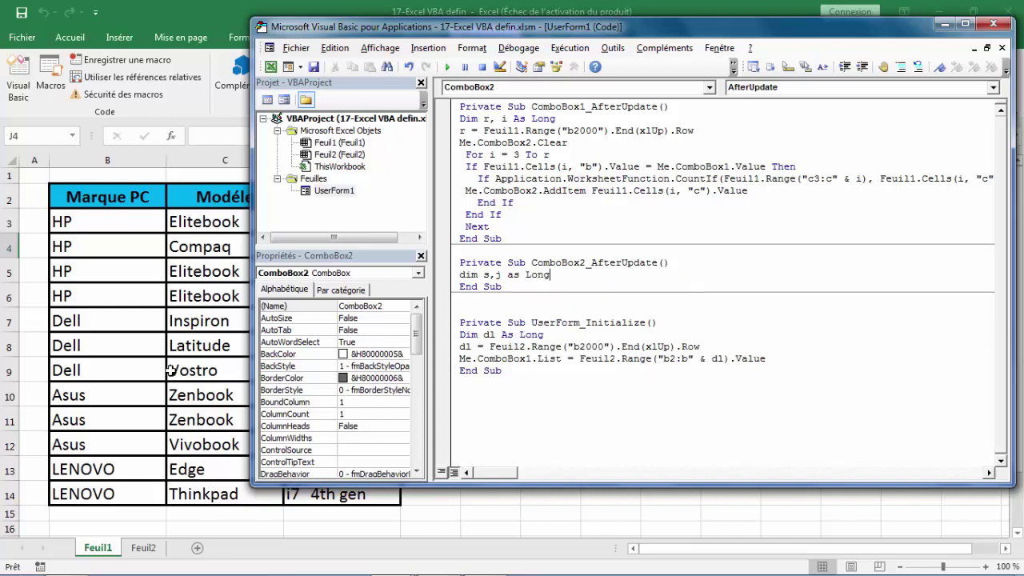
key(Return)
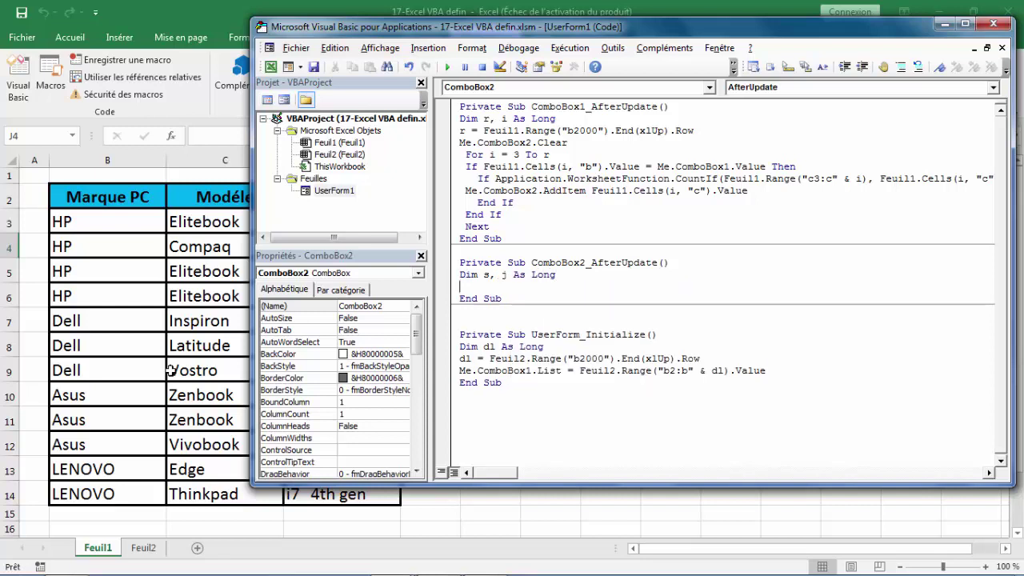
text(s)
text(=feuil)
text(1.ra)
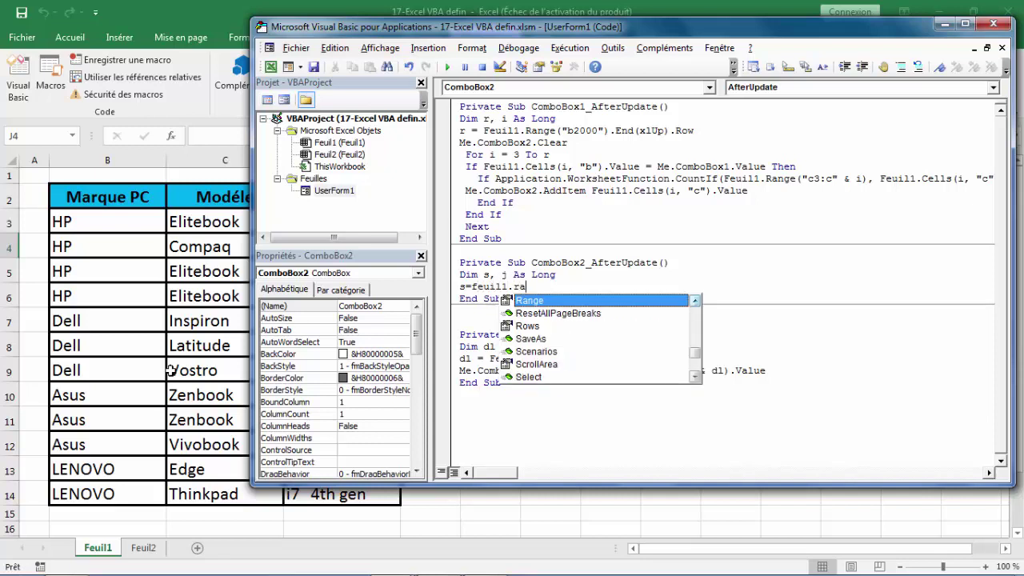
text(("c)
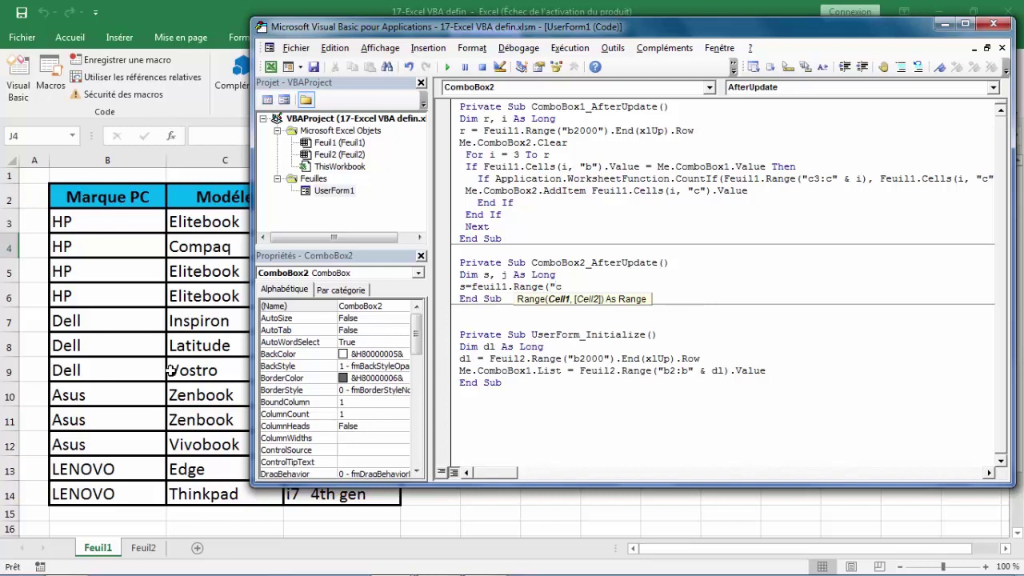
text(2000)
text(").)
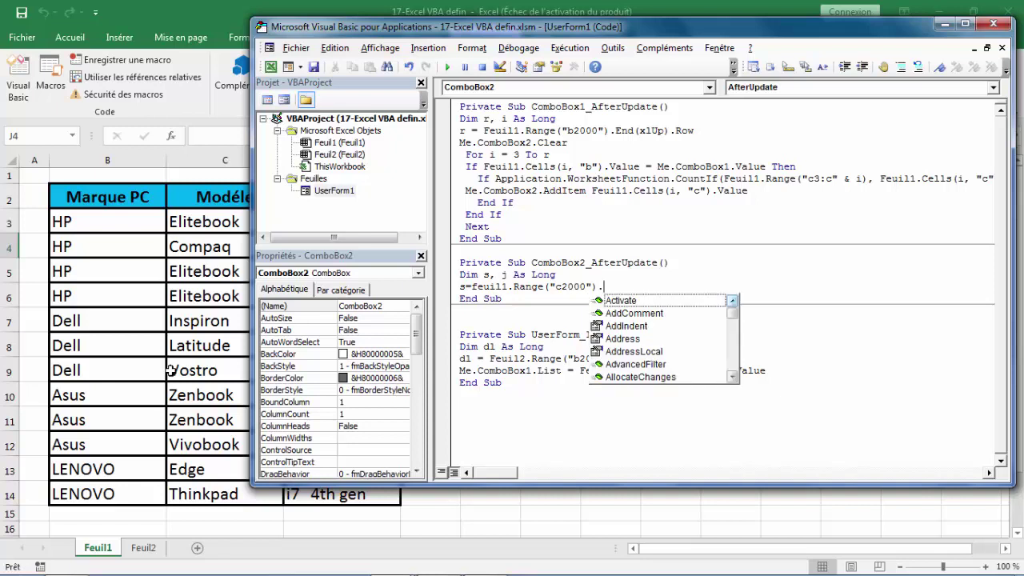
text(e)
text(()
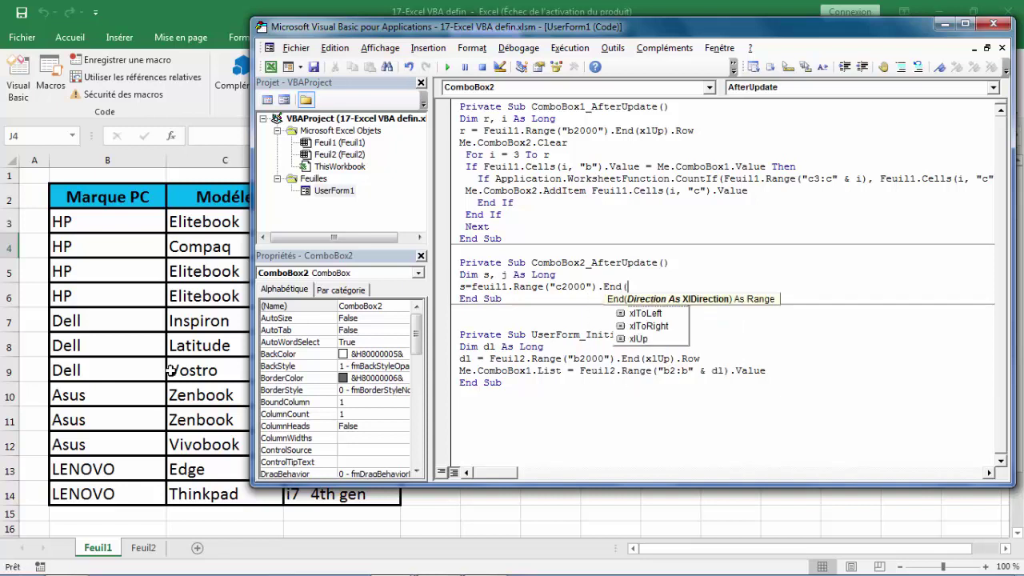
key(Down)
key(Down)
key(Down)
key(Down)
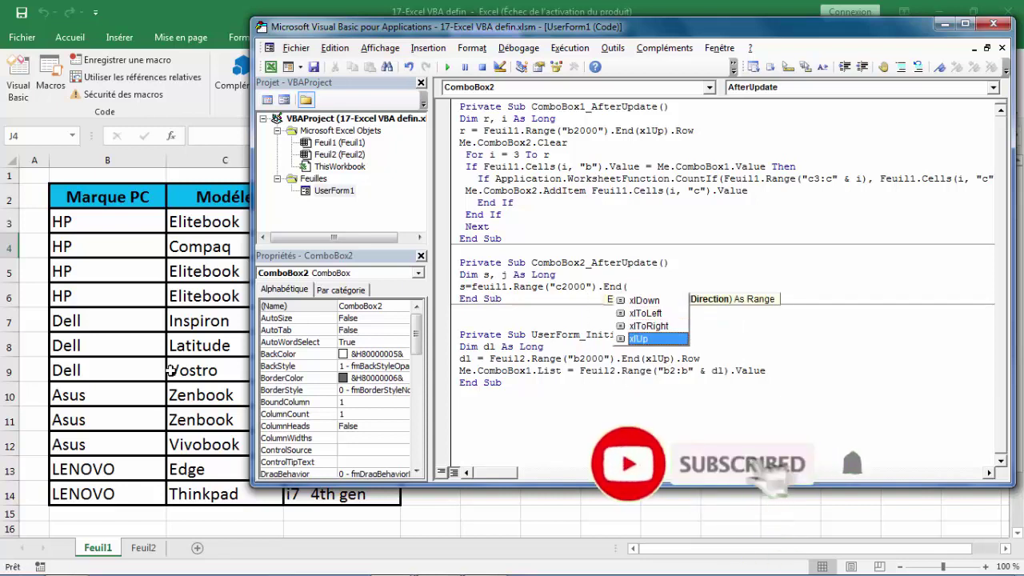
key(Tab)
text())
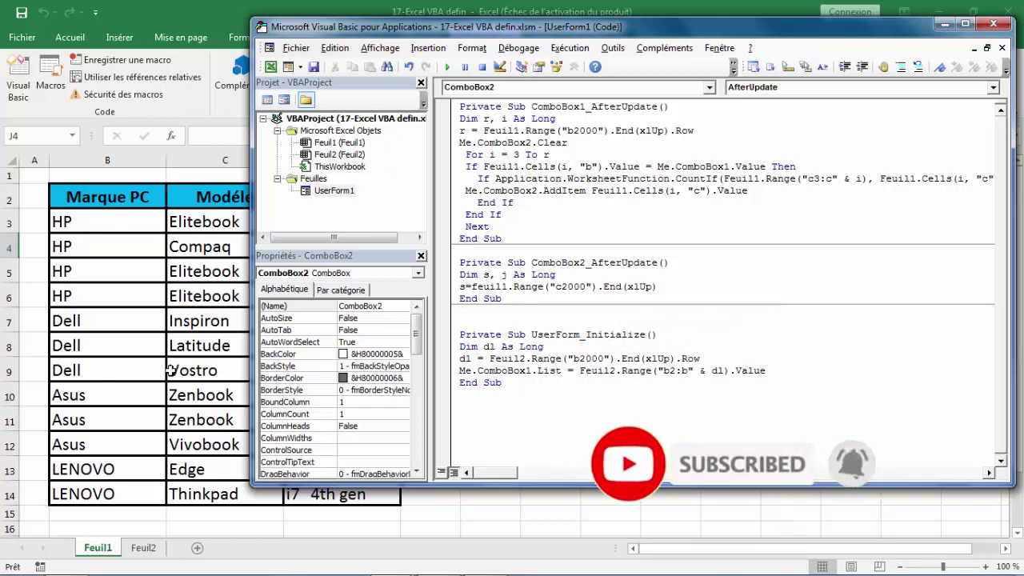
text(.ro)
key(Tab)
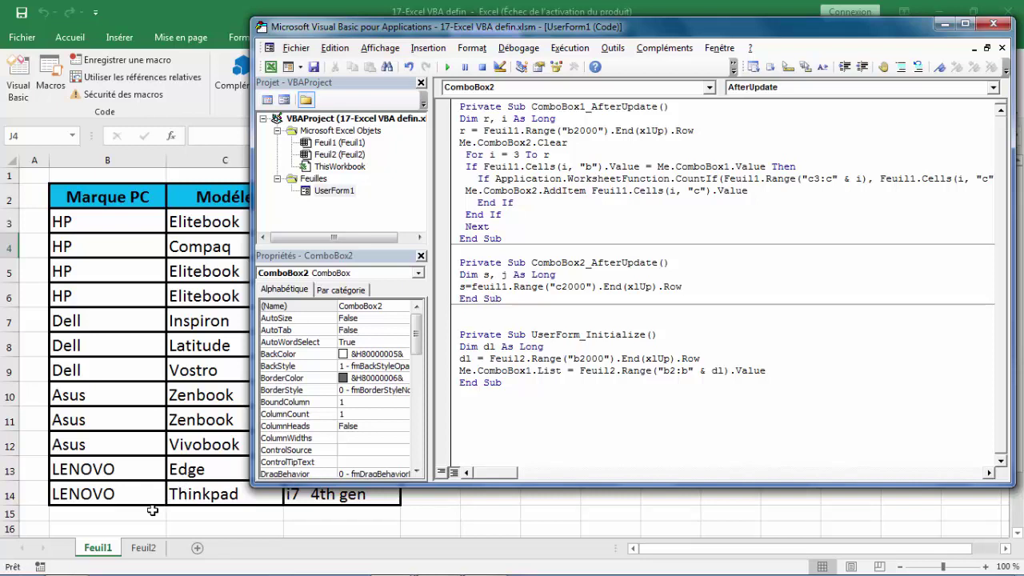
Add the loop header 'For j = 3 To s' in ComboBox2_AfterUpdate.
key(Return)
text(for)
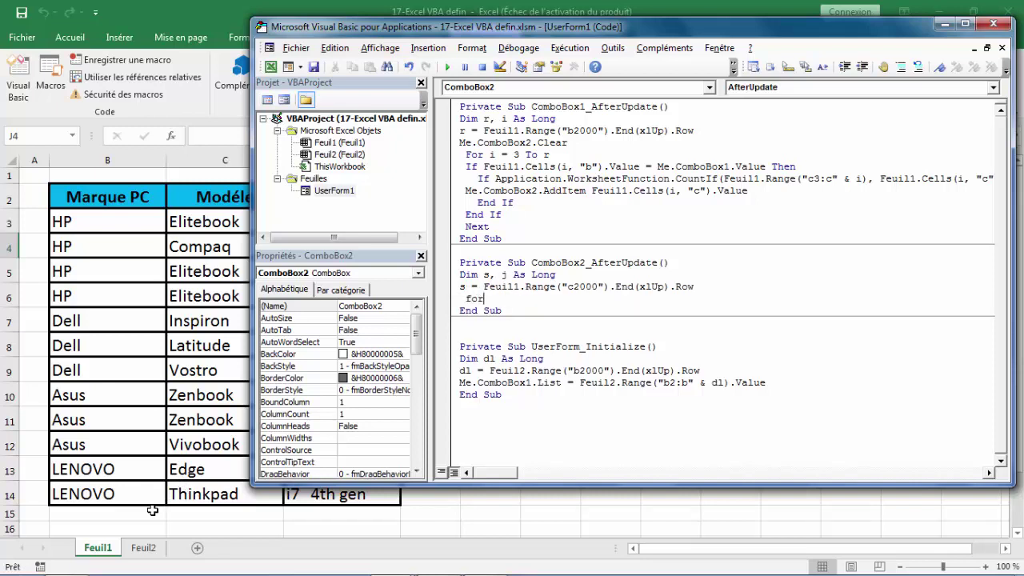
text(j)
text(=)
text(t)
text(s)
key(Return)
text(next)
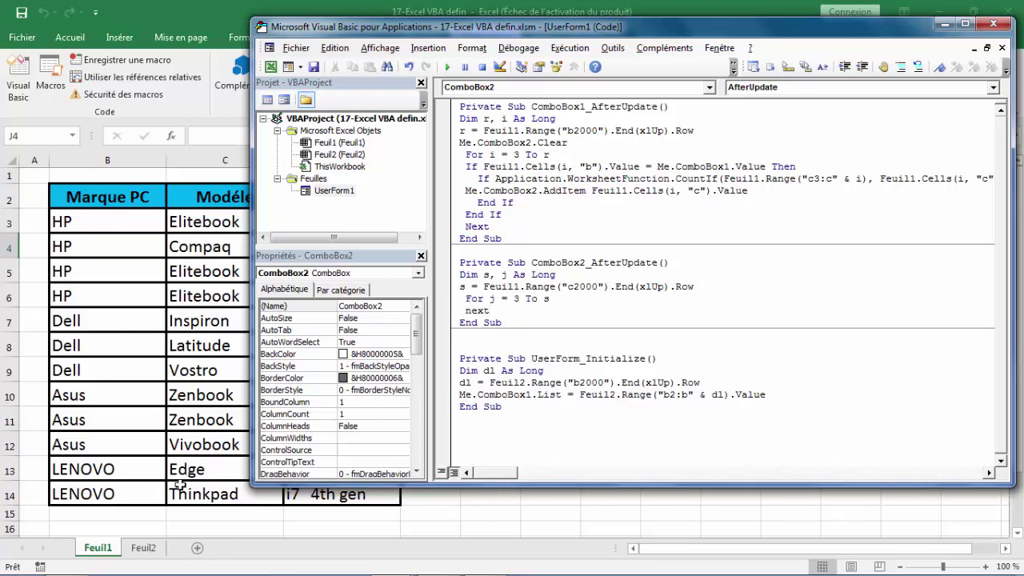
Inside the loop, add 'If Feuil1.Cells(j, "c").Value = Me.ComboBox2.Value Then'.
click(558, 298)
key(Return)
text(if)
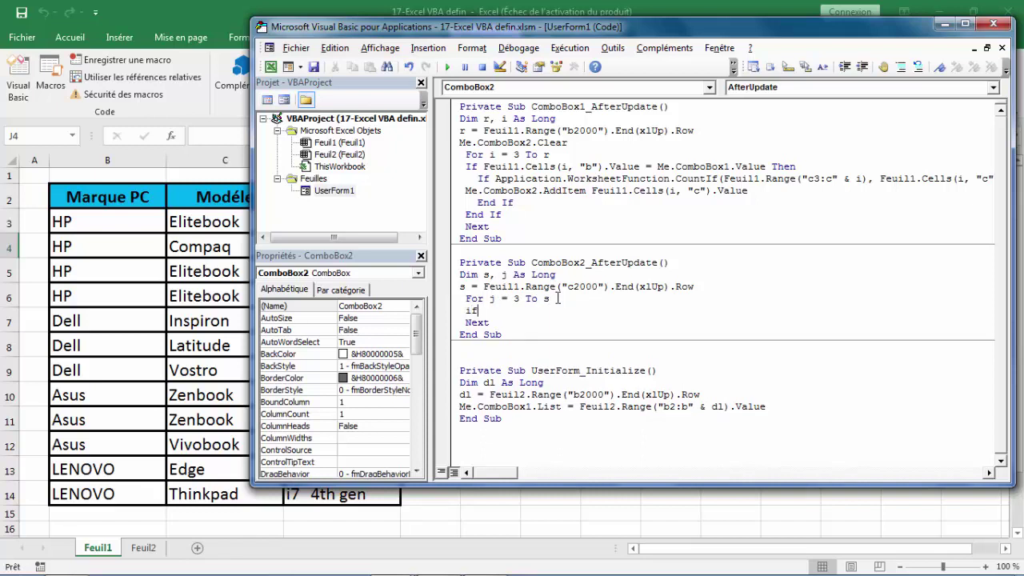
text(feuil1)
text(.c)
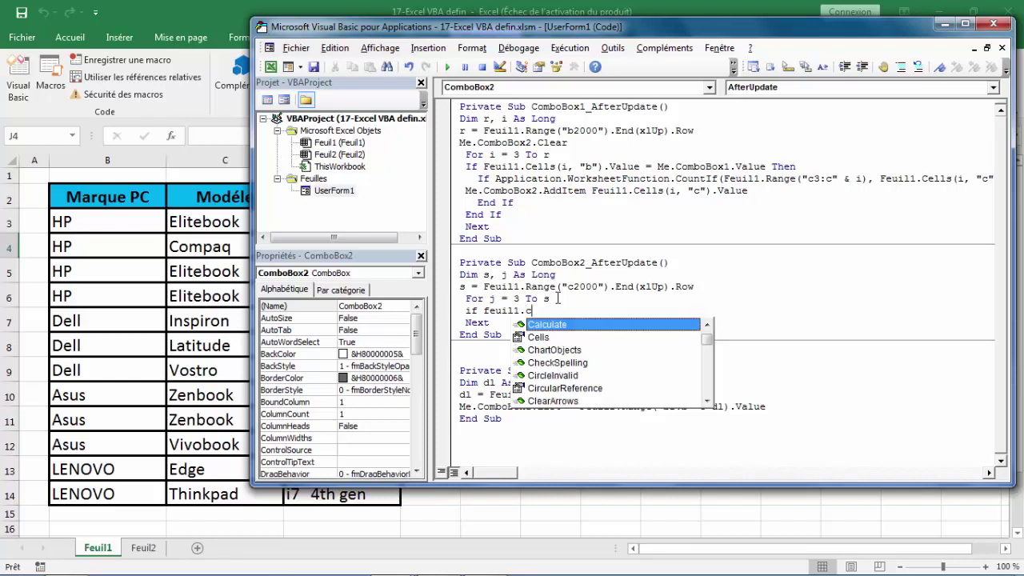
text(ells()
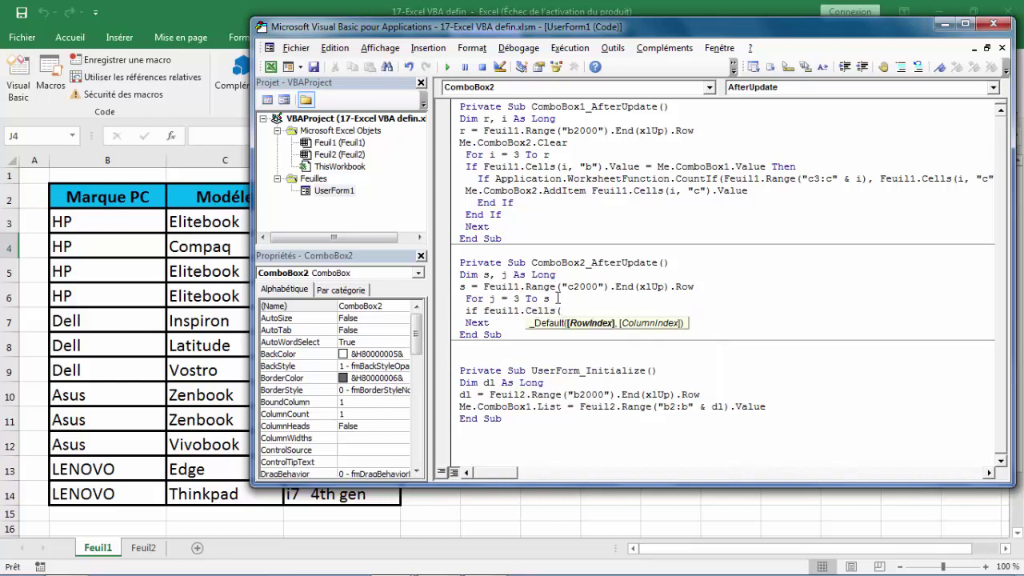
text(j,)
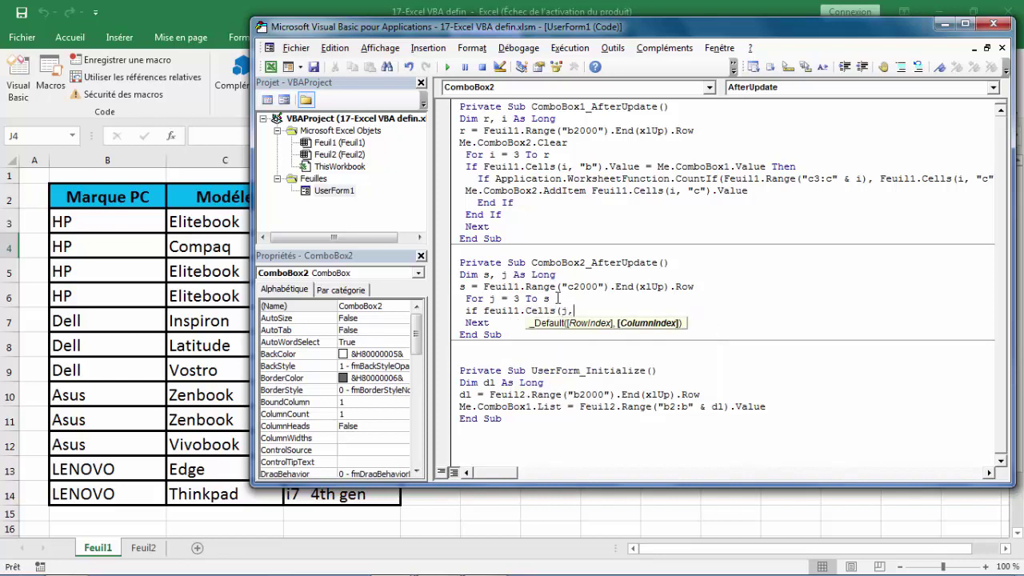
text("c)
text().va)
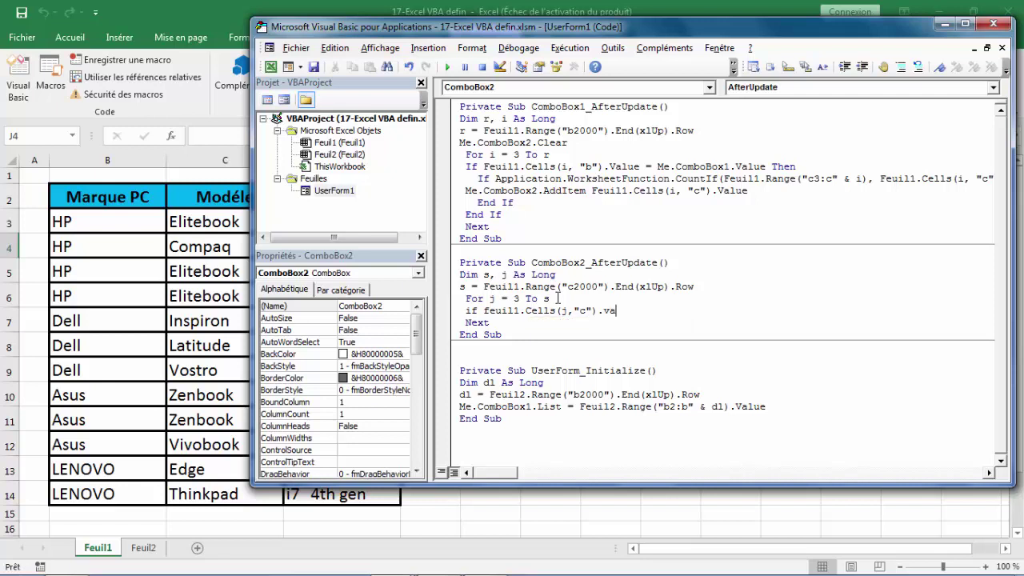
text(e=me)
text(.com)
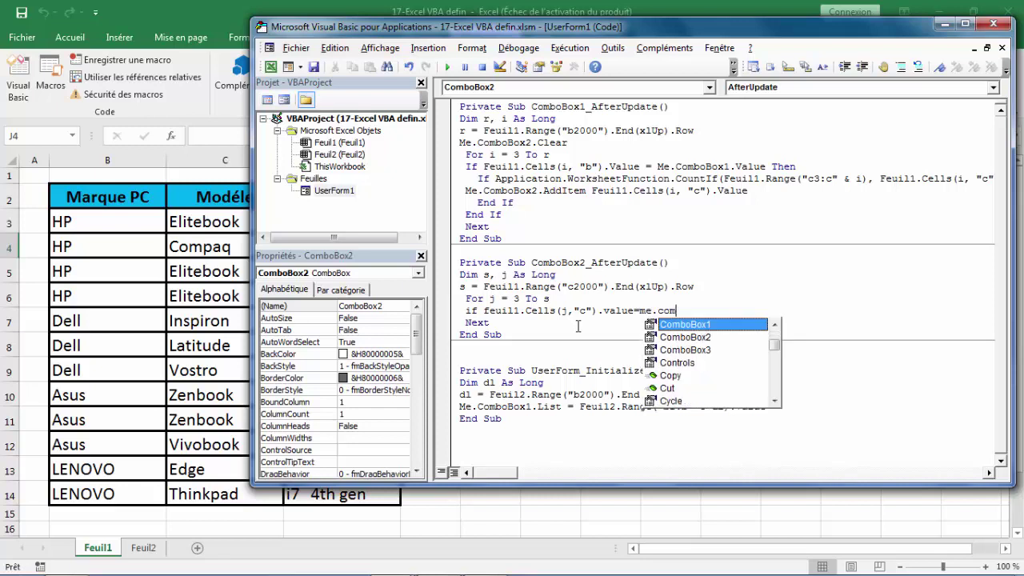
key(Down)
key(Tab)
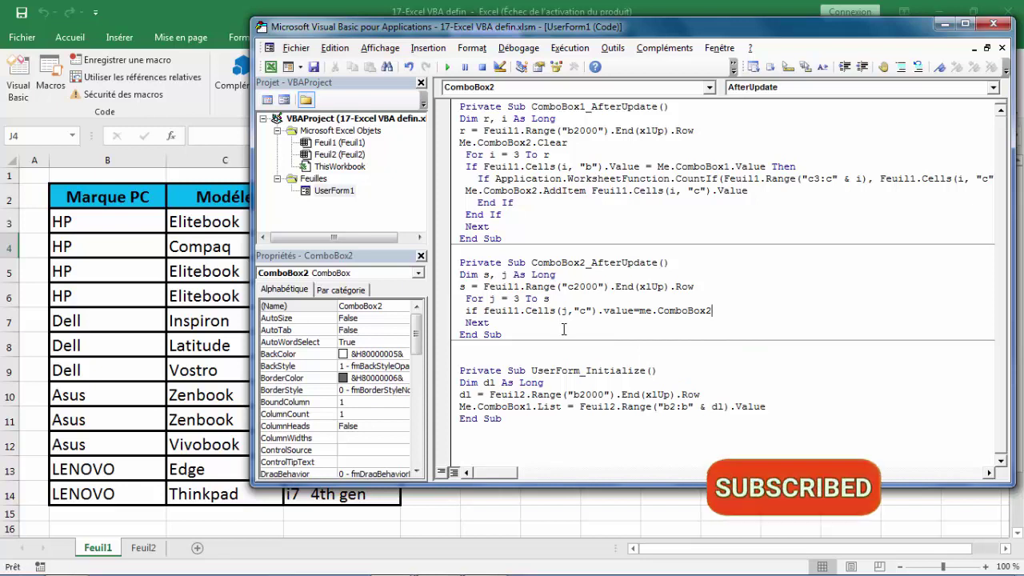
text(.va)
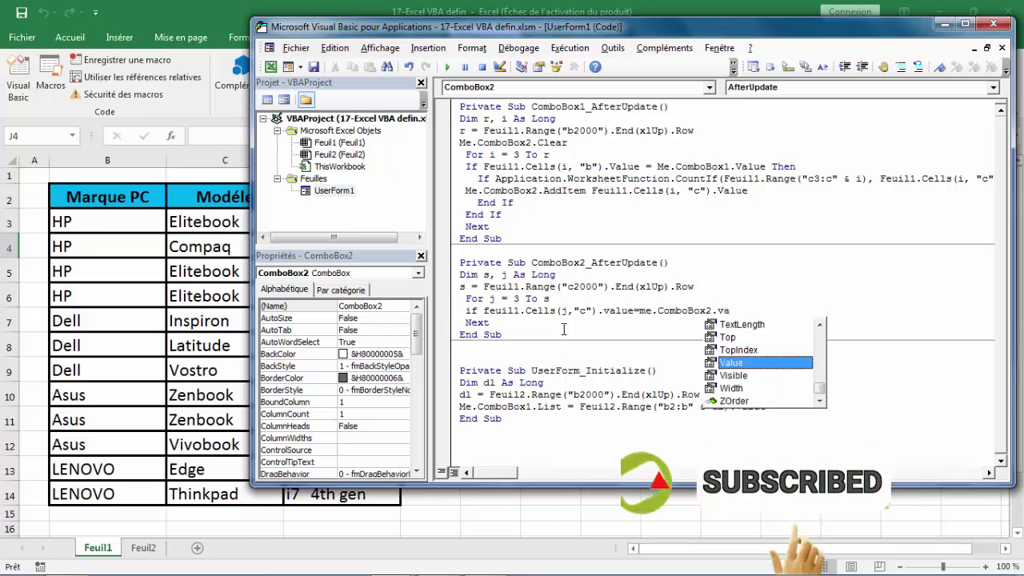
key(Tab)
text(th)
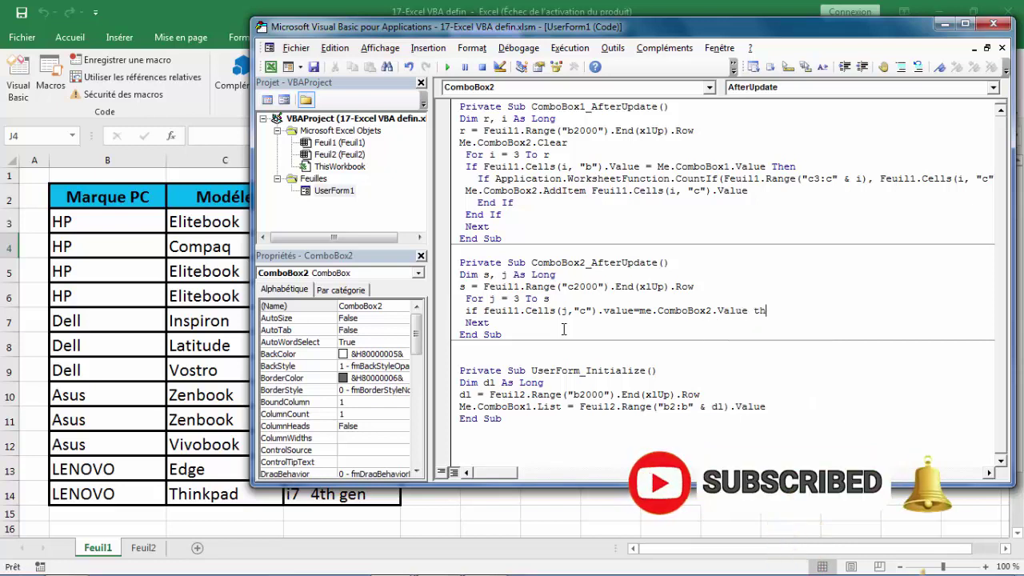
text(en)
key(Return)
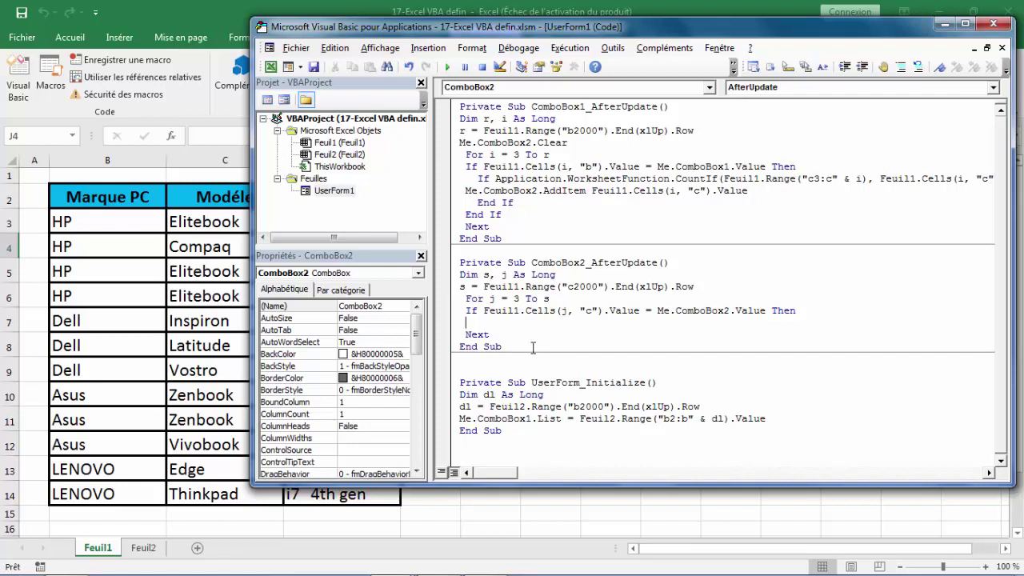
Add 'Me.ComboBox3.AddItem Feuil1.Cells(j, "d").Value' and 'End If', then save the project.
text(me)
text(.)
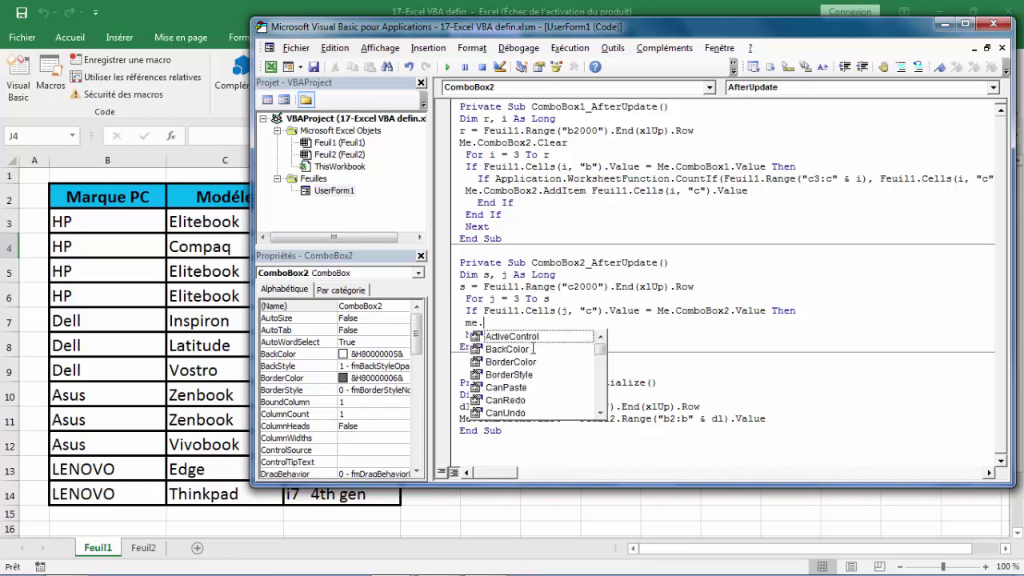
text(com)
key(Down)
key(Down)
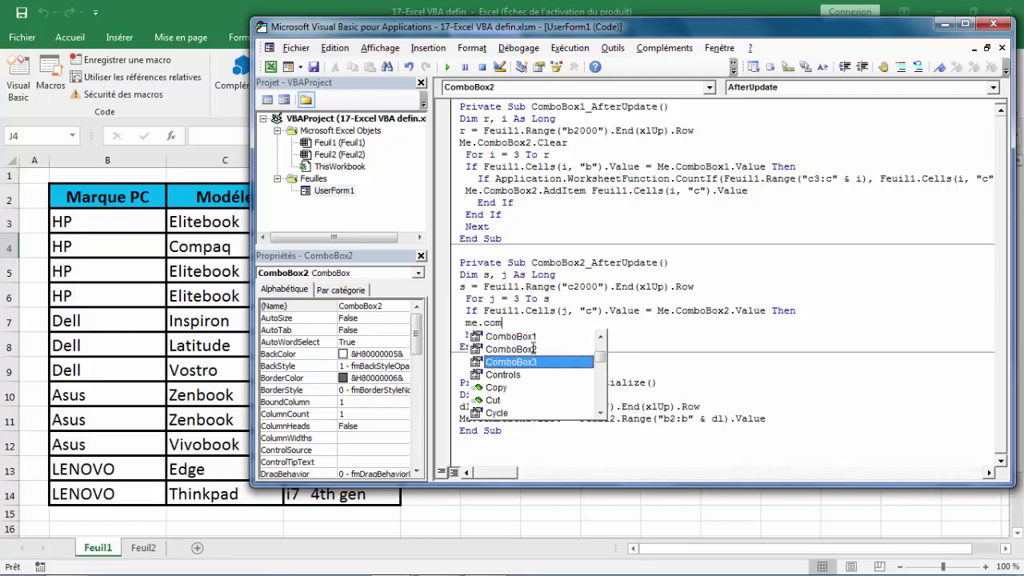
key(Tab)
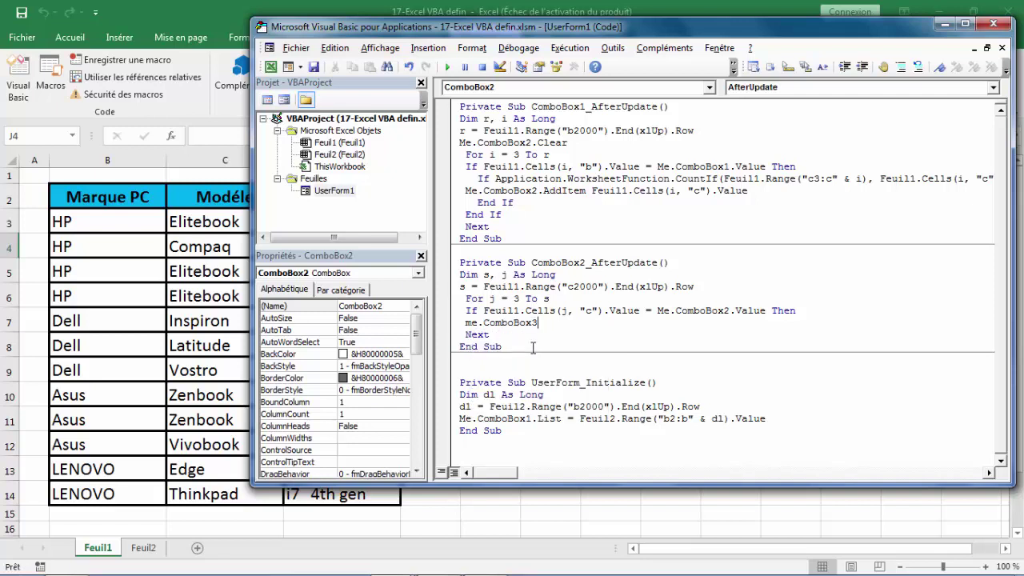
text(.a)
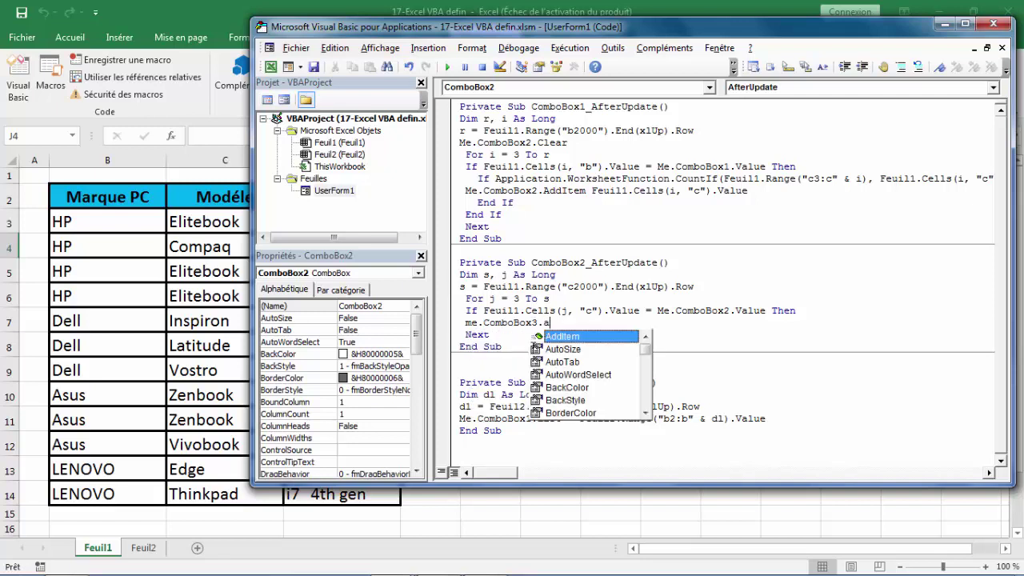
text(dd)
key(Tab)
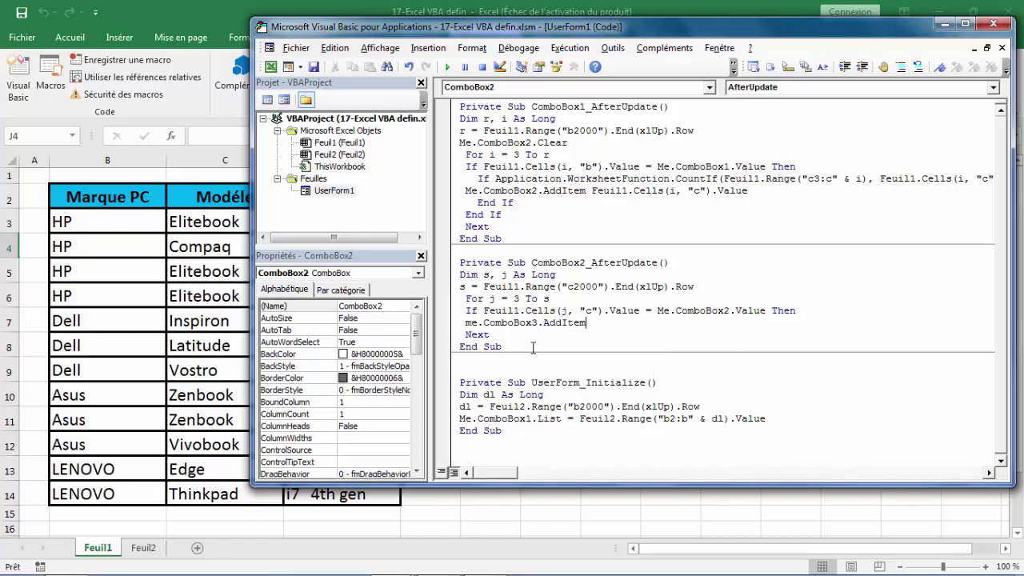
text(feuil)
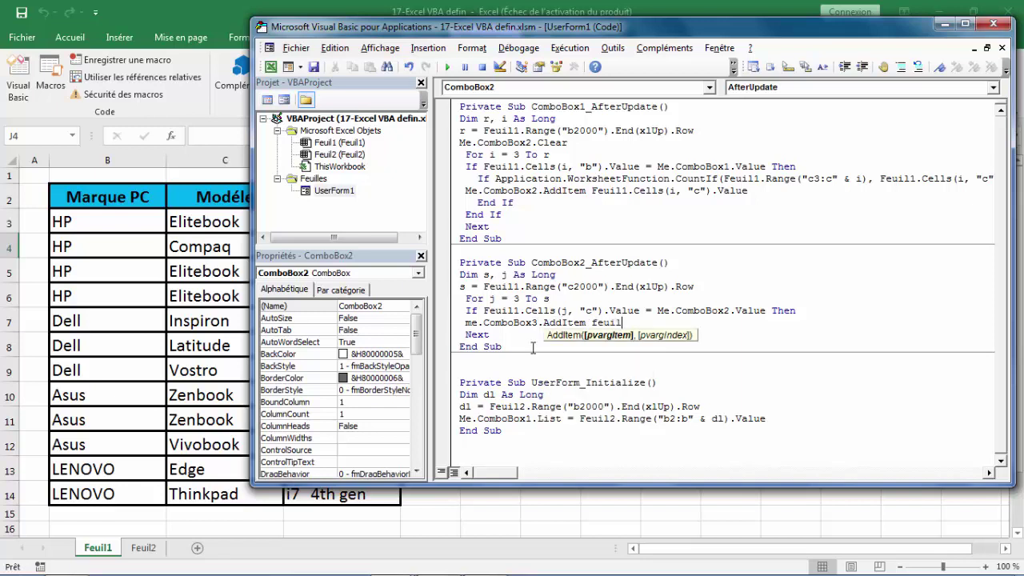
text(1.)
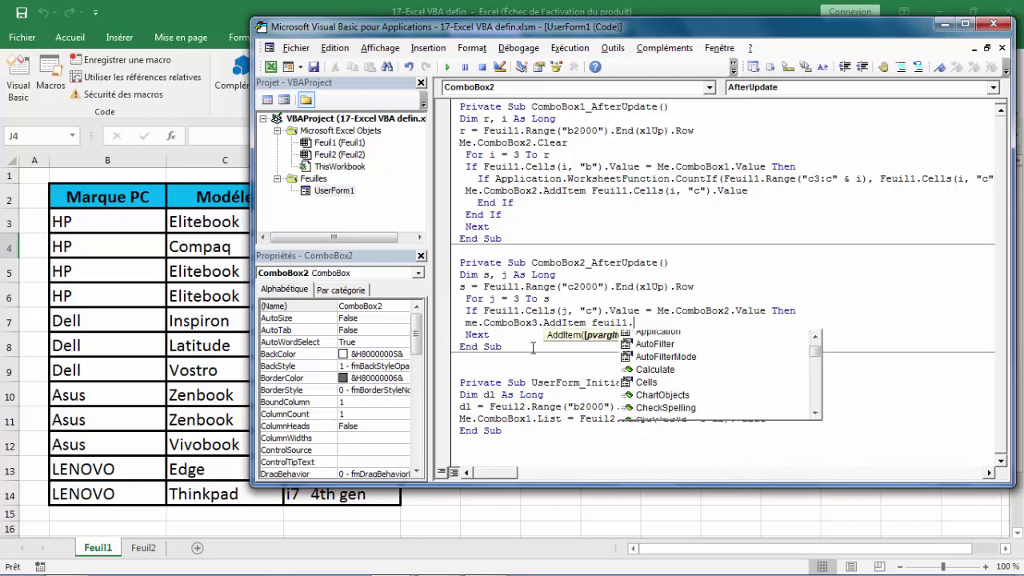
text(ce)
key(Tab)
text(()
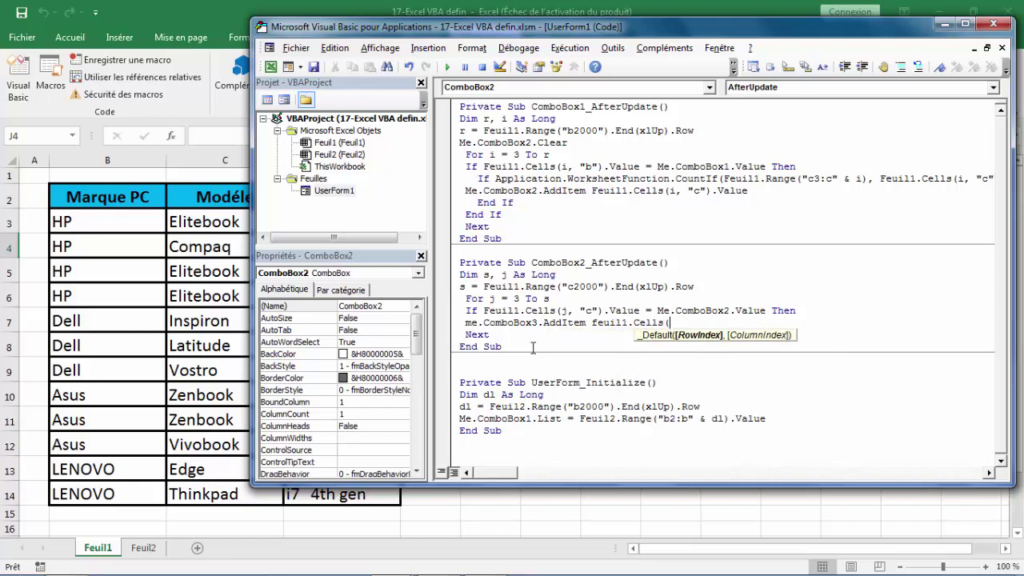
text(j,")
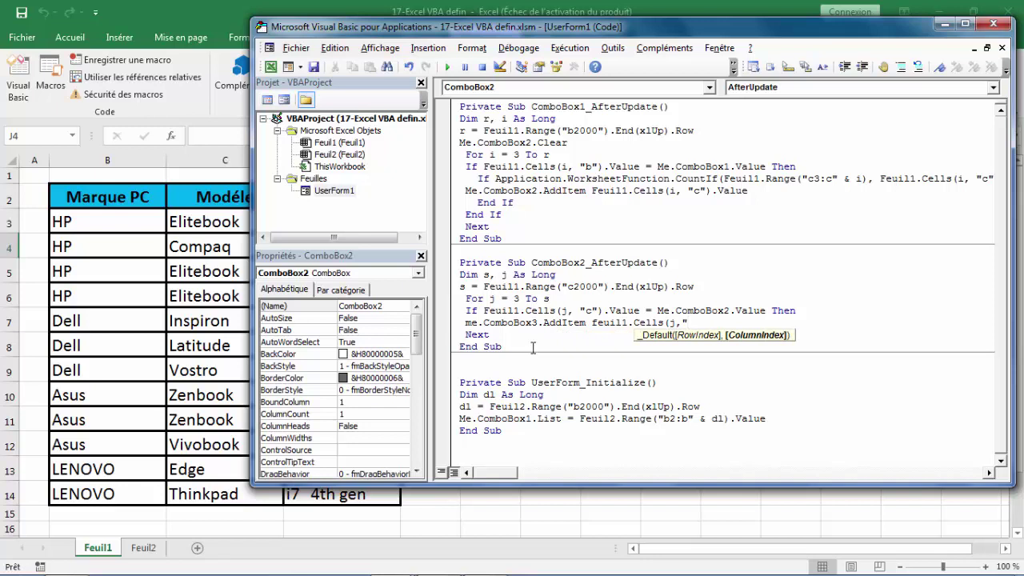
text(d")
text().va)
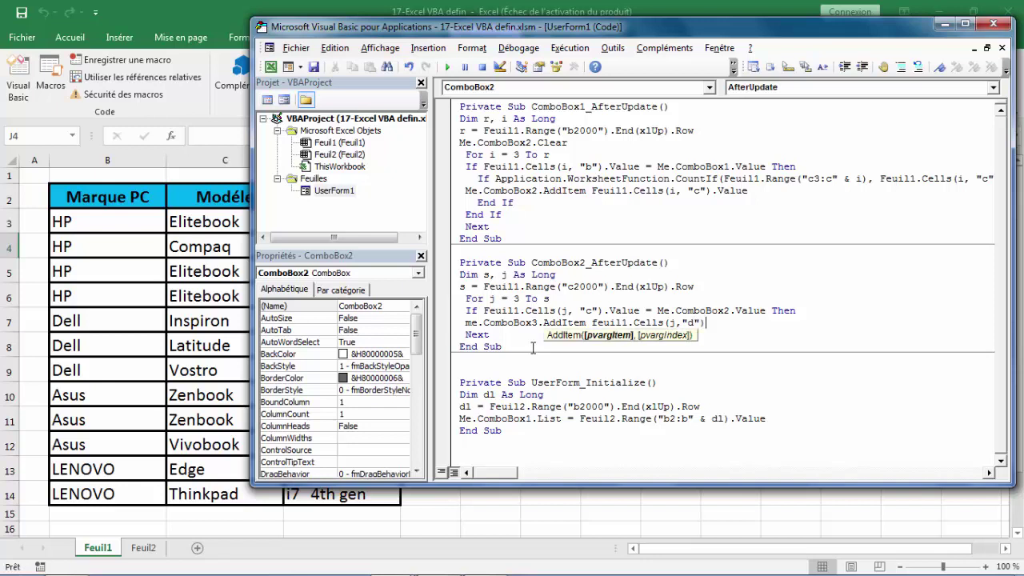
text(lu)
text(e)
key(Return)
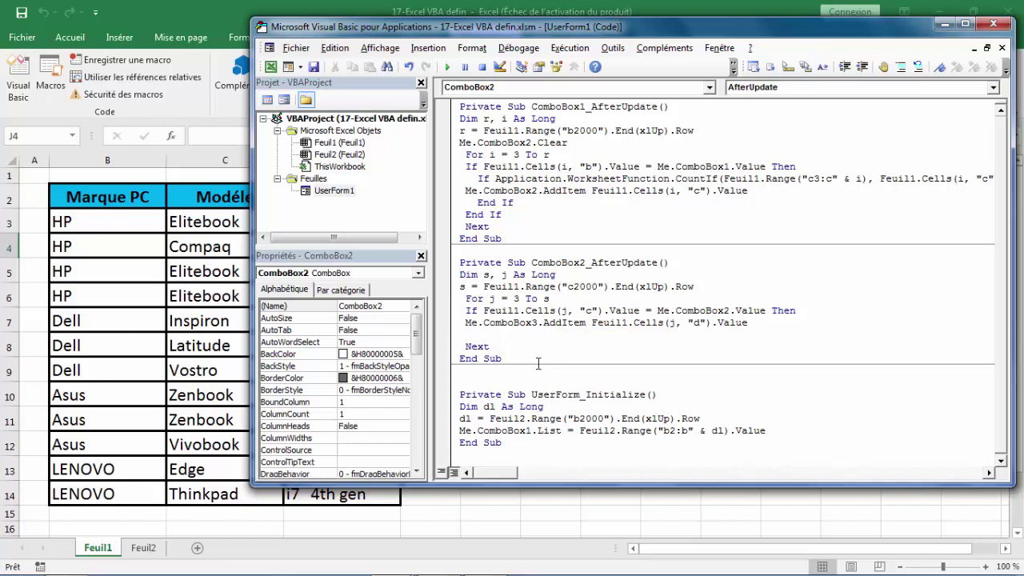
text(end )
text(if)
click(313, 68)
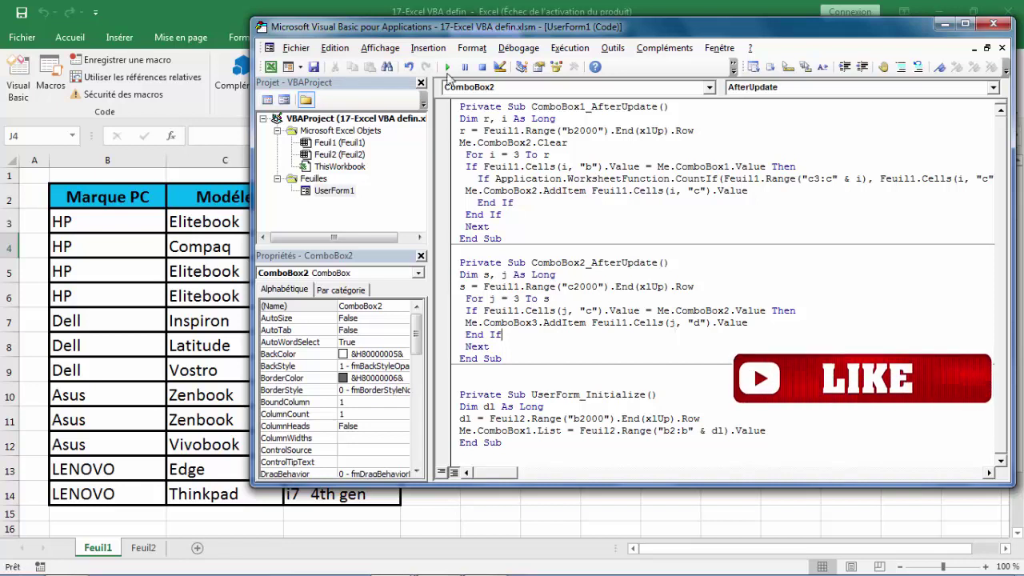
Run the form and choose HP, Elitebook and i5 5th gen.
click(447, 67)
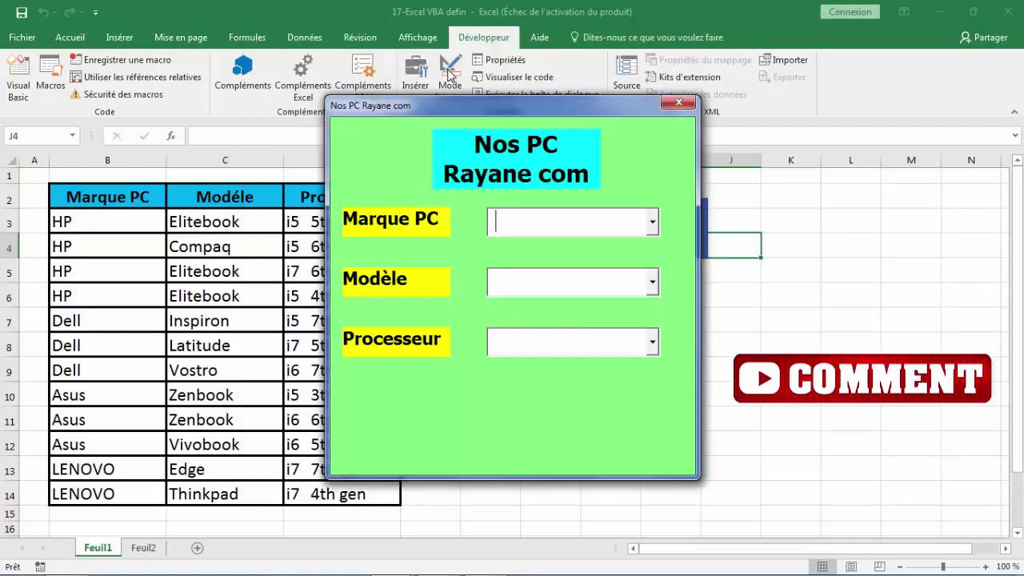
click(653, 227)
click(652, 248)
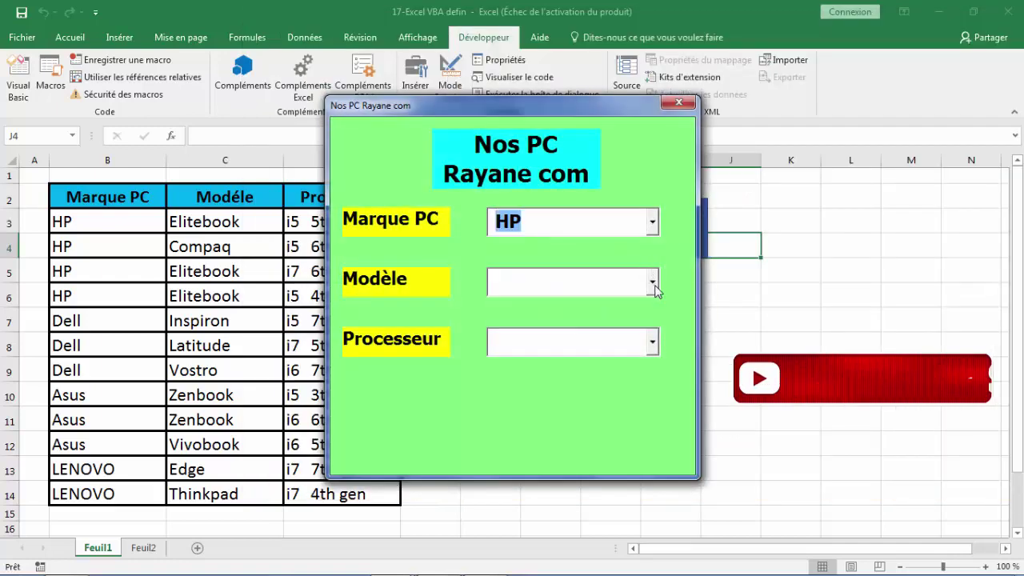
click(653, 285)
click(628, 310)
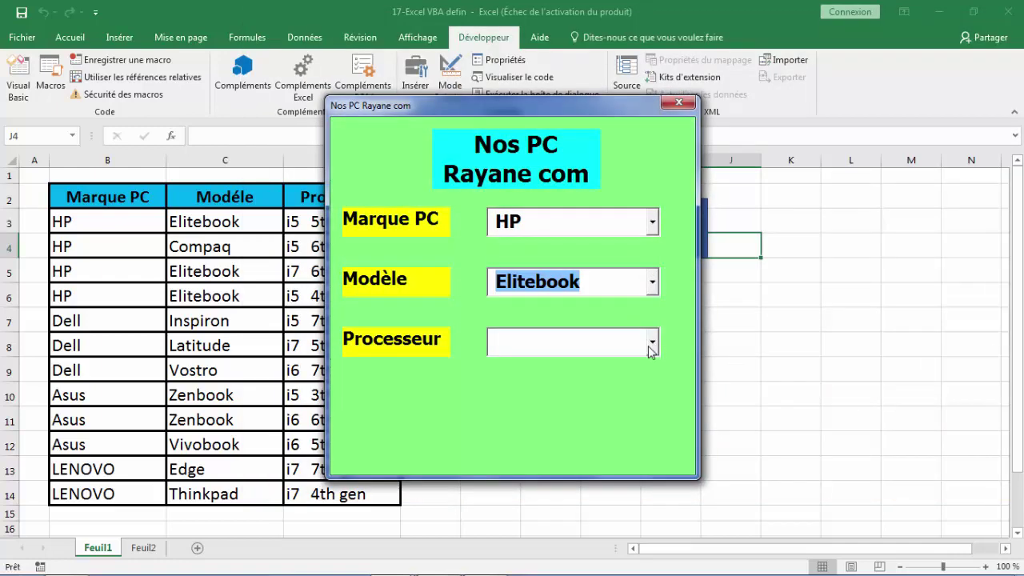
click(652, 343)
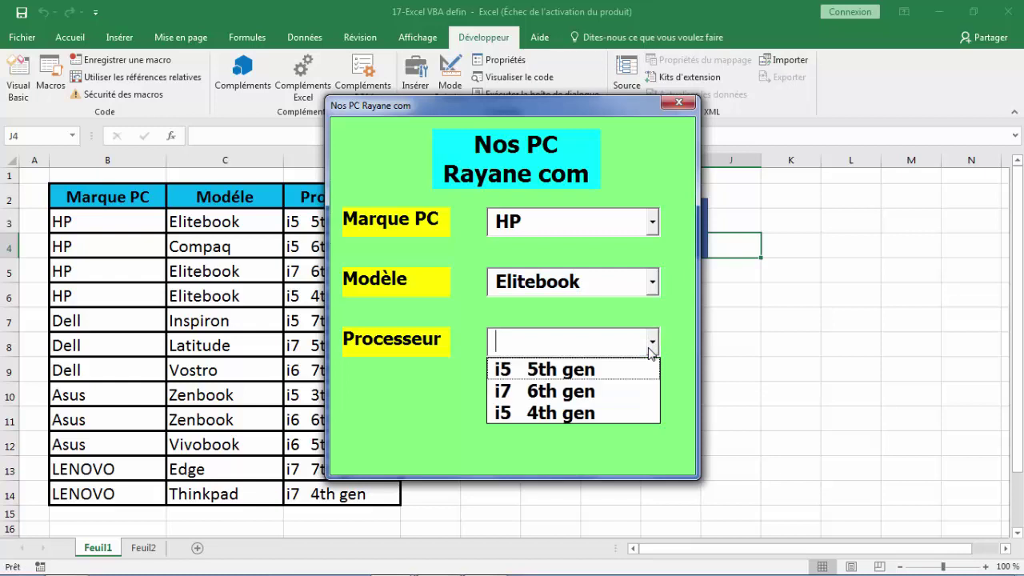
click(589, 372)
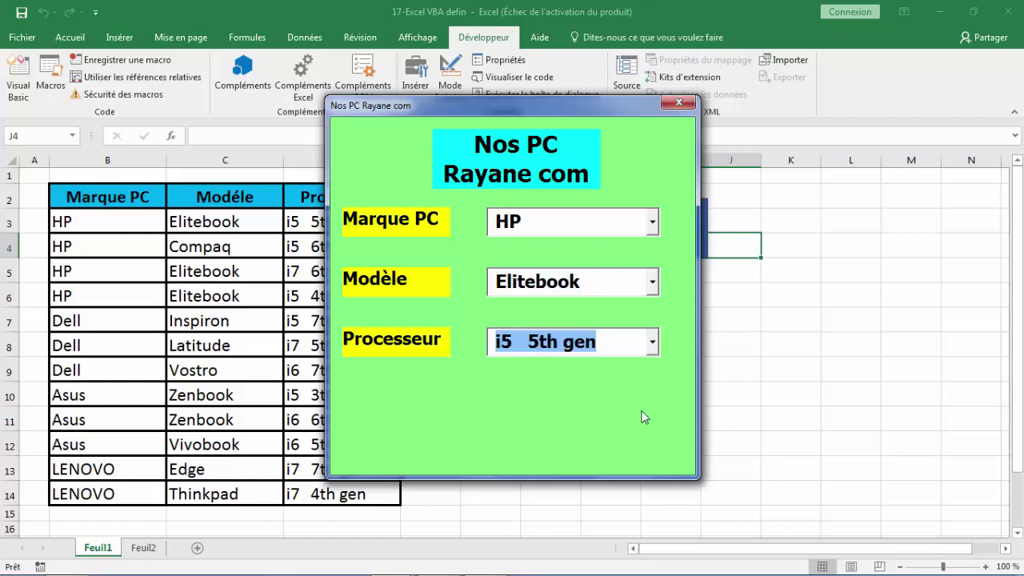
Switch to Dell > Latitude, compare its processors with the table, then close the form.
click(653, 223)
click(633, 271)
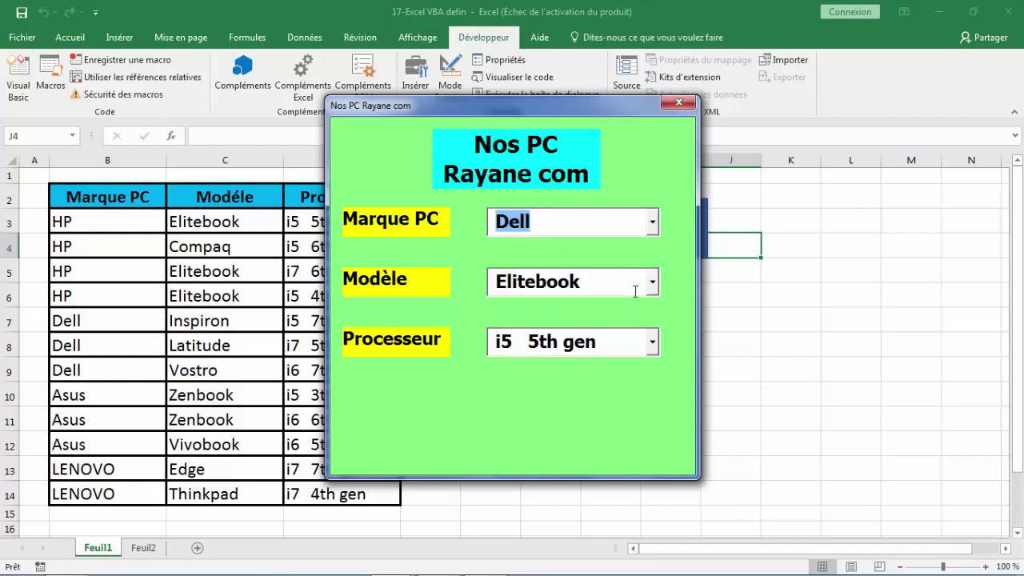
click(653, 281)
click(655, 283)
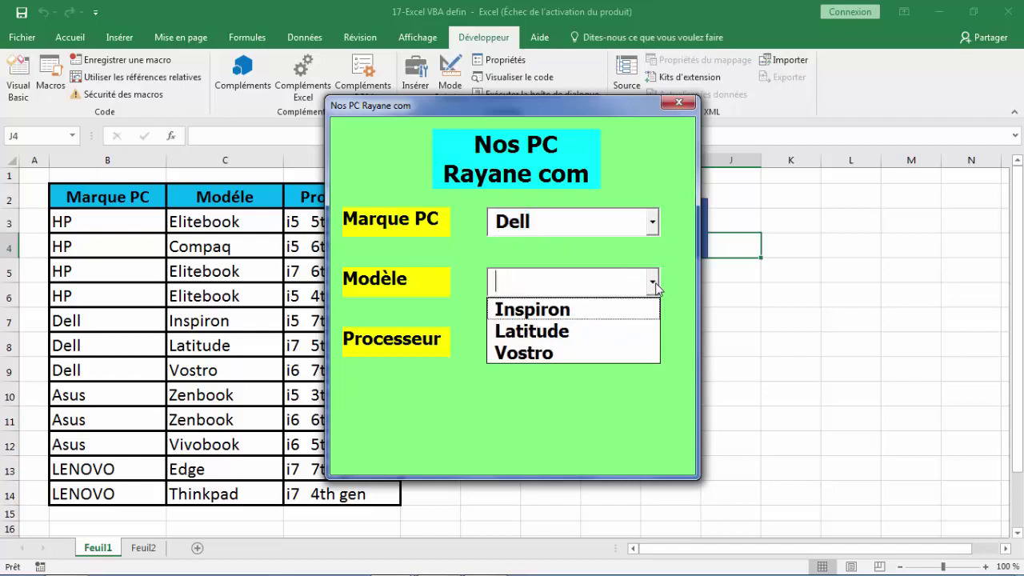
click(643, 331)
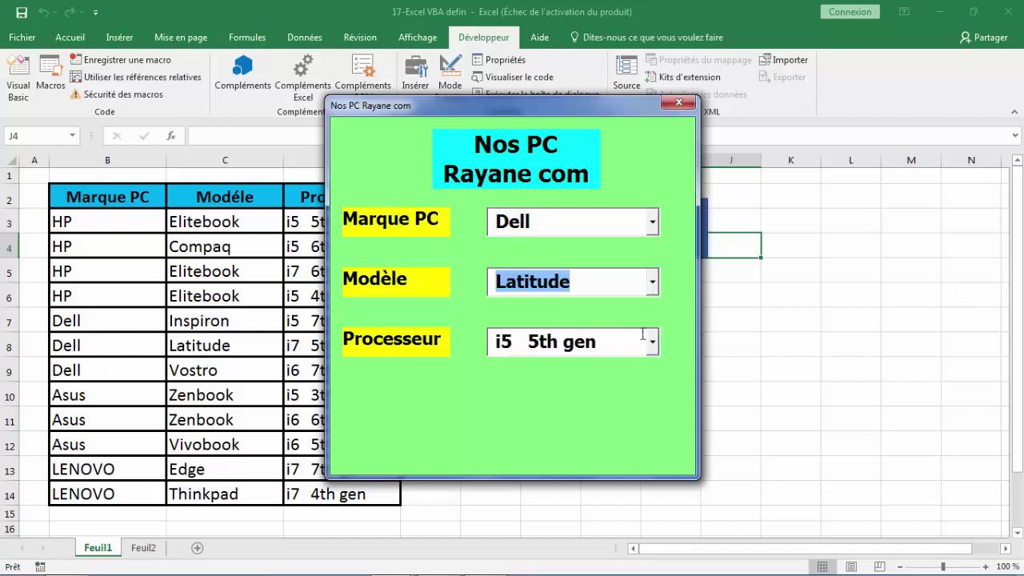
click(653, 343)
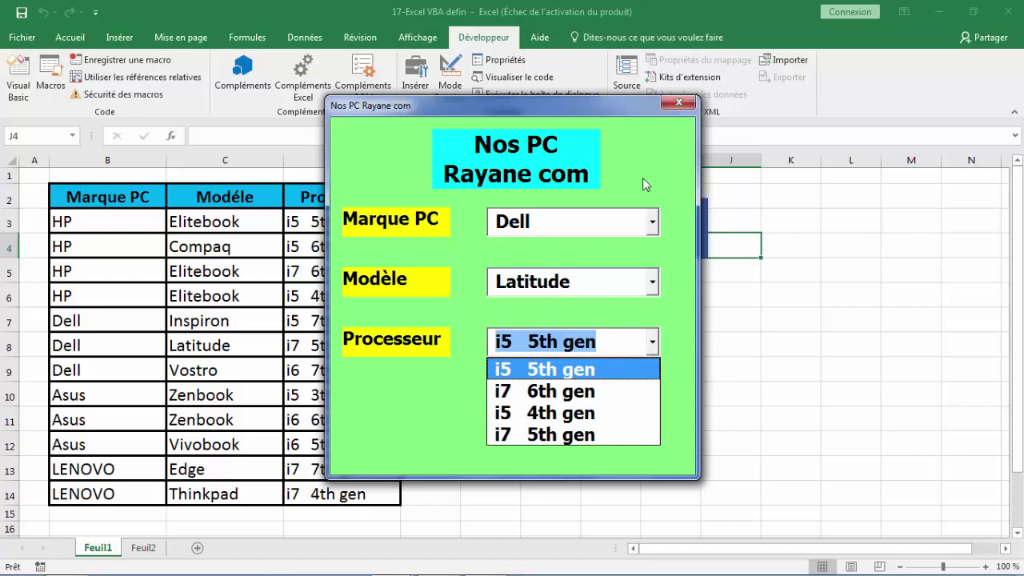
drag(614, 105, 773, 101)
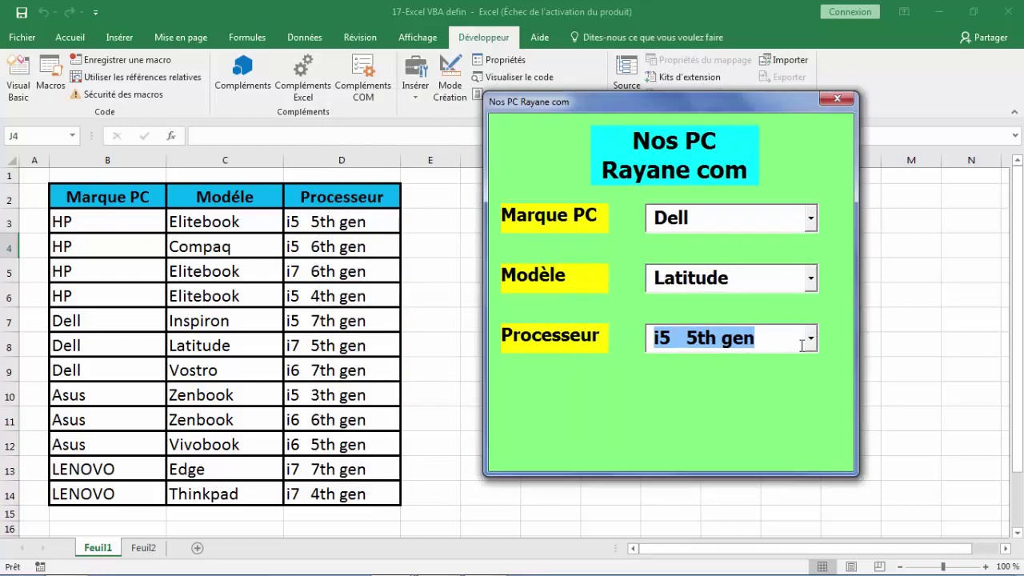
click(810, 340)
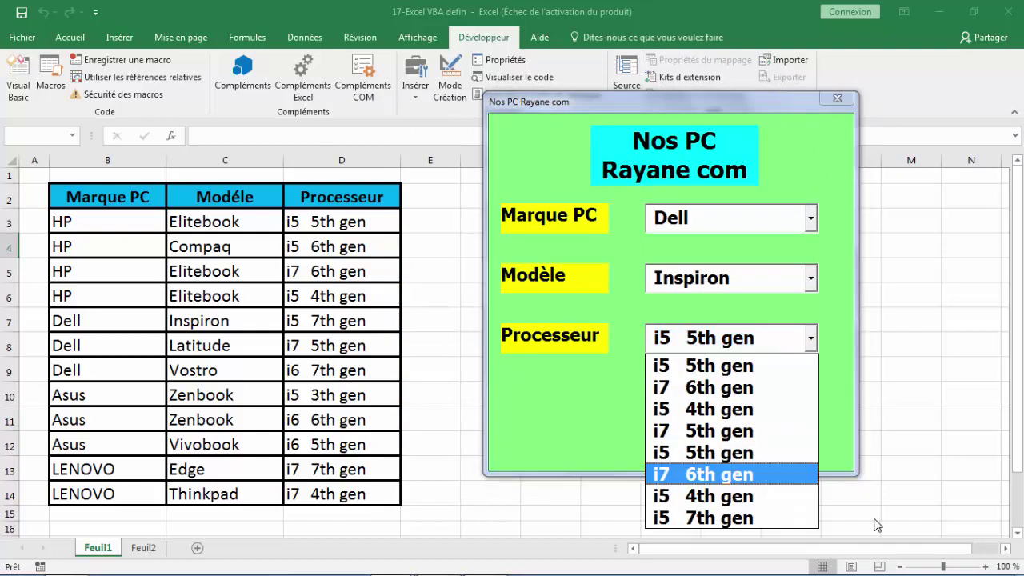
click(838, 100)
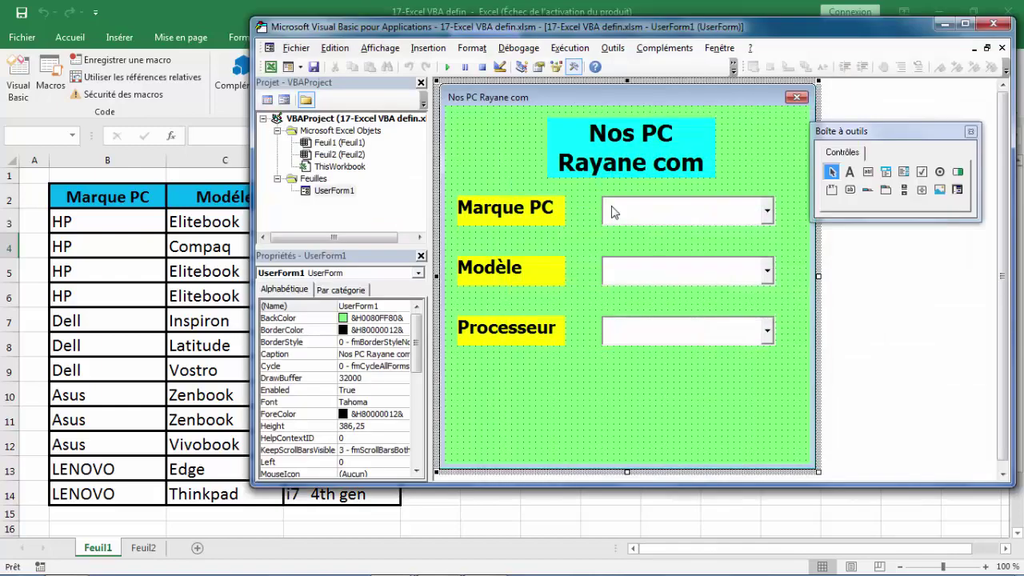
Insert 'Me.ComboBox3.Clear' after the last-row line in ComboBox2_AfterUpdate.
double_click(678, 286)
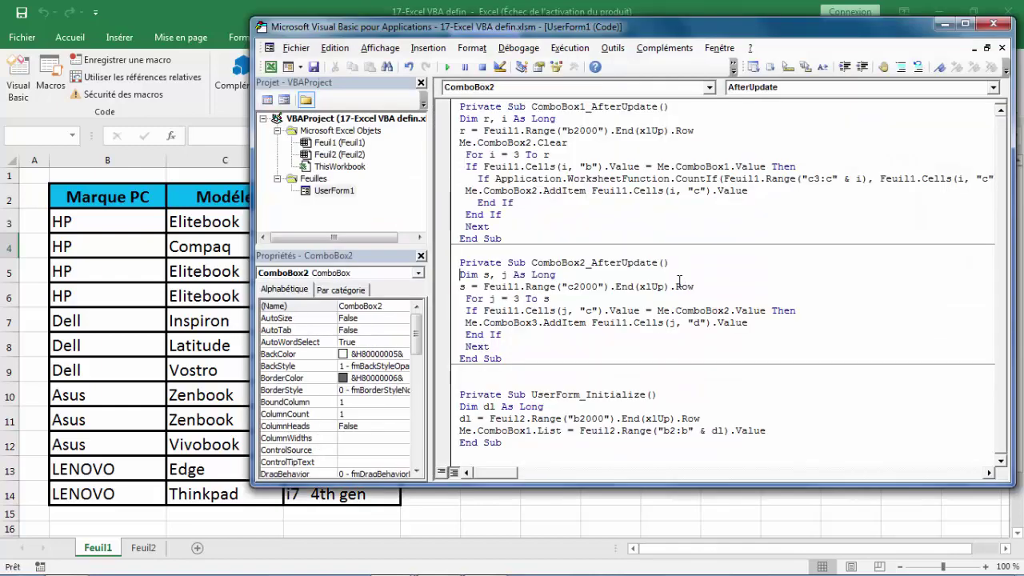
click(695, 288)
key(Return)
text(me)
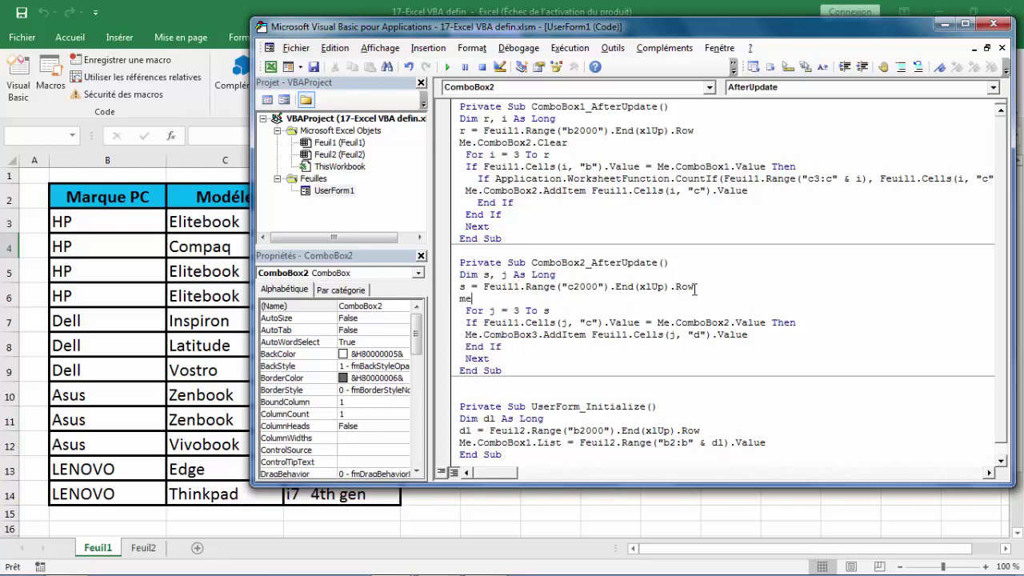
text(.)
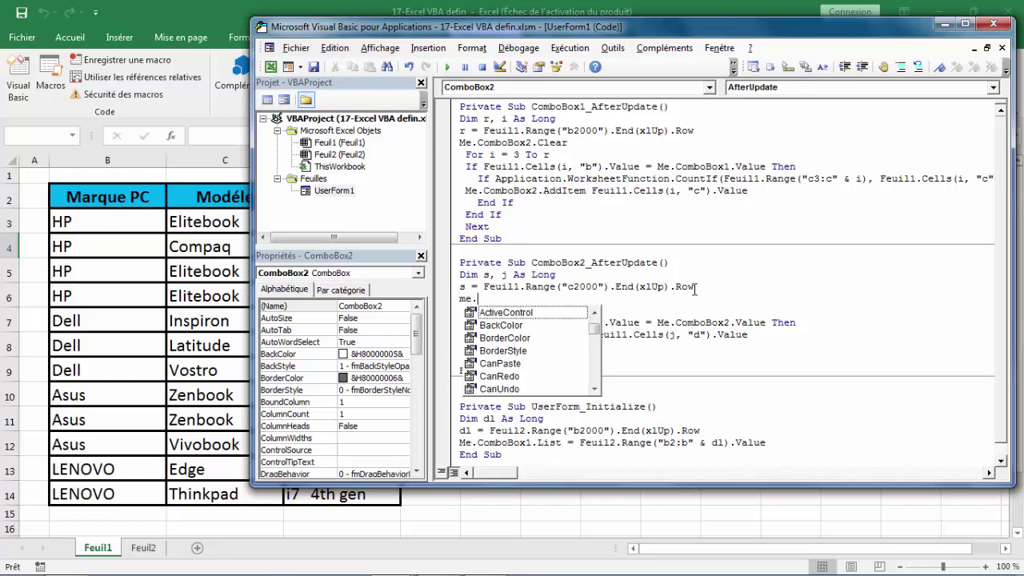
text(com)
key(Down)
key(Down)
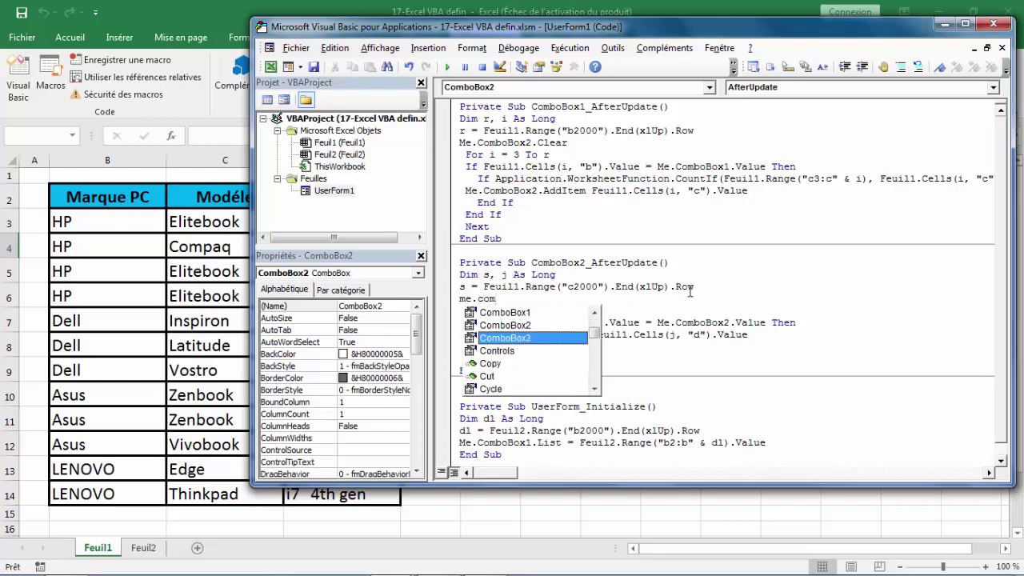
key(Tab)
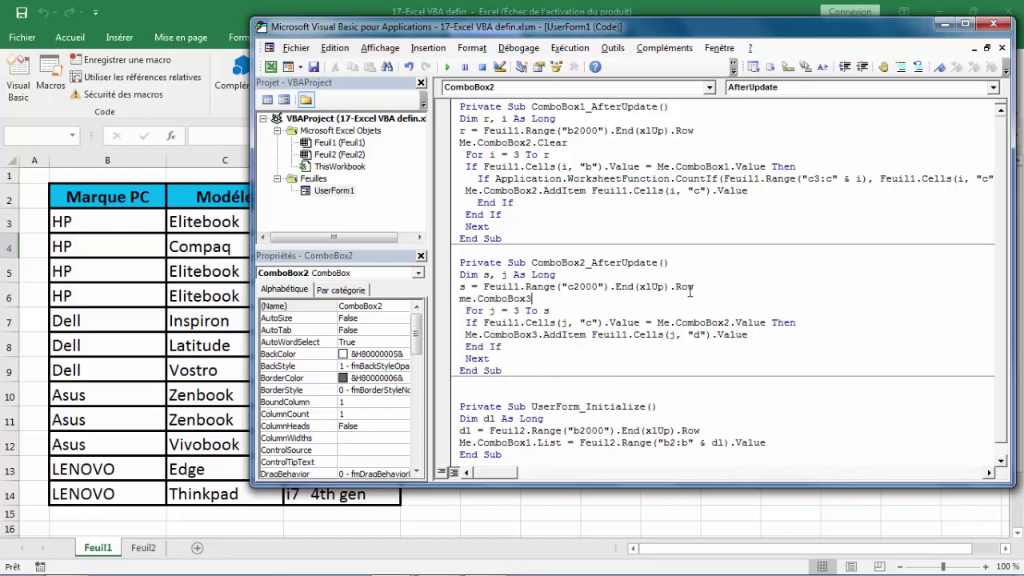
text(.c)
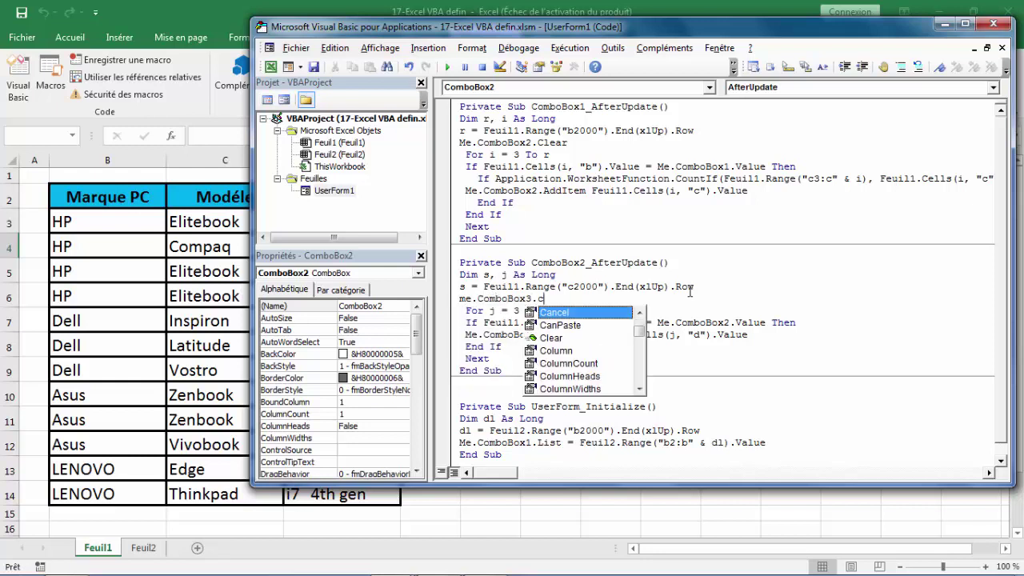
text(l)
key(Tab)
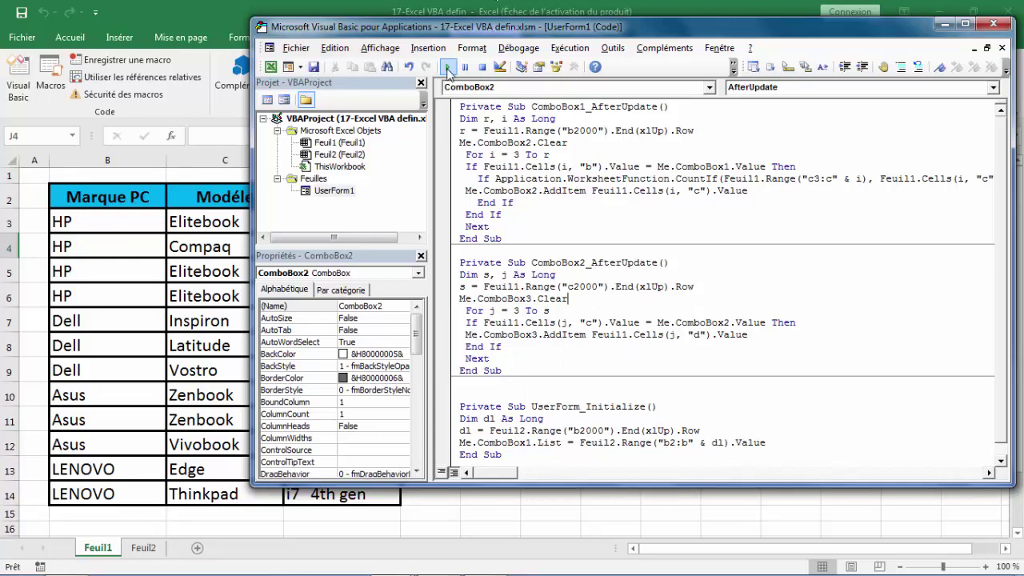
Rerun the form and choose HP, Elitebook and i5 5th gen.
click(447, 68)
click(652, 223)
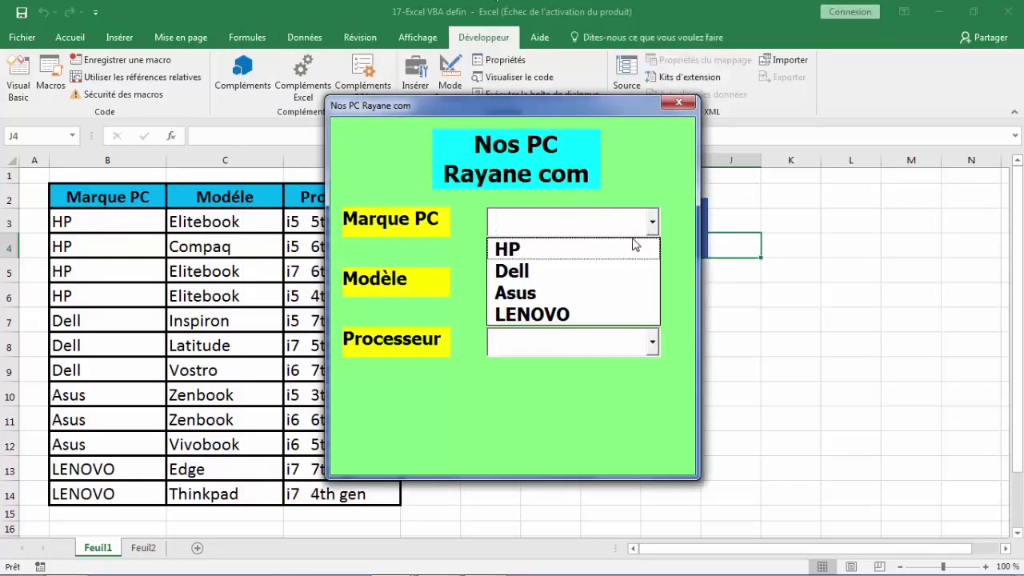
click(634, 248)
click(652, 284)
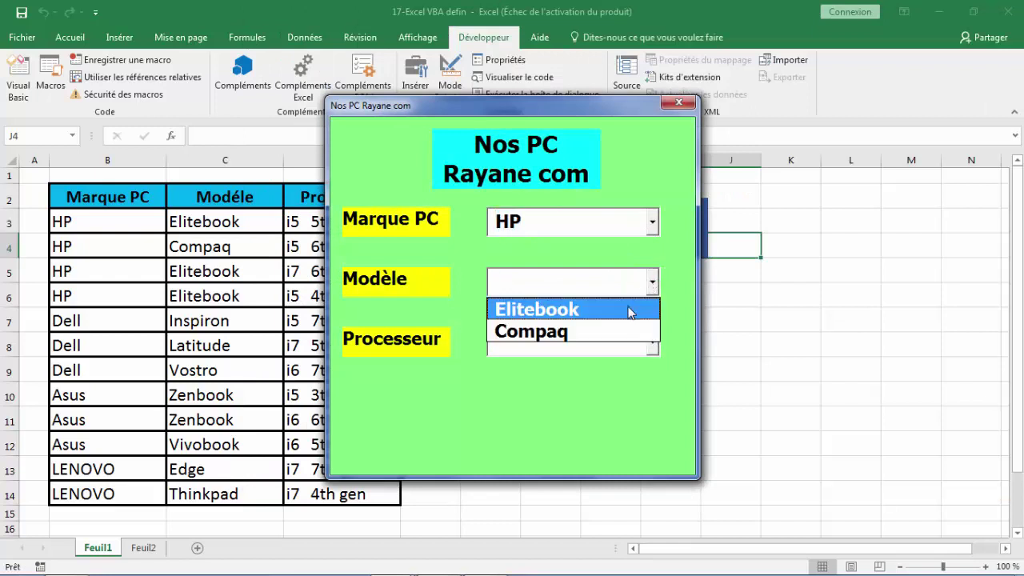
click(629, 312)
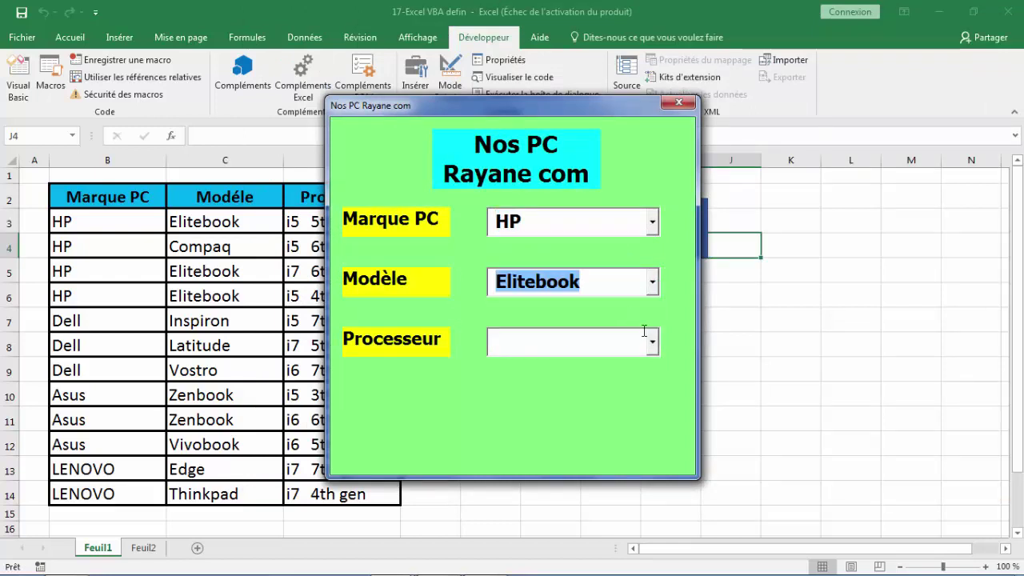
click(653, 344)
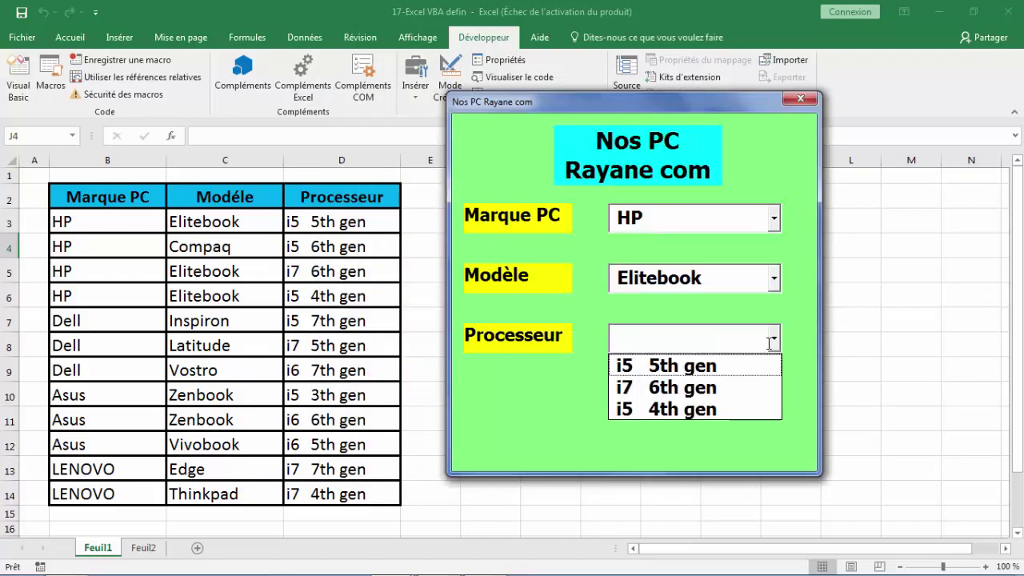
click(750, 370)
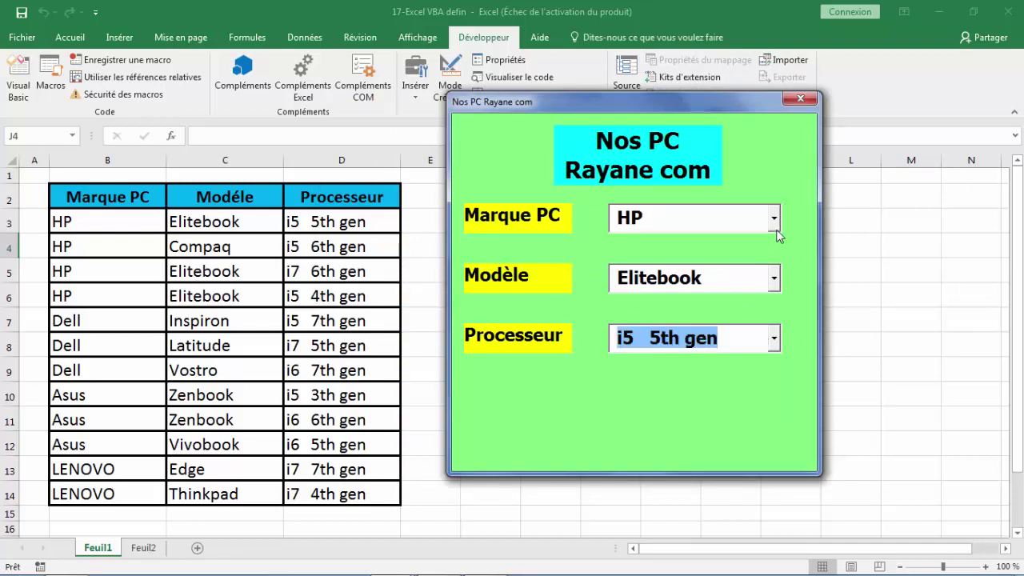
Switch to Dell, Inspiron and i5 7th gen, checking the processor list.
click(774, 219)
click(726, 267)
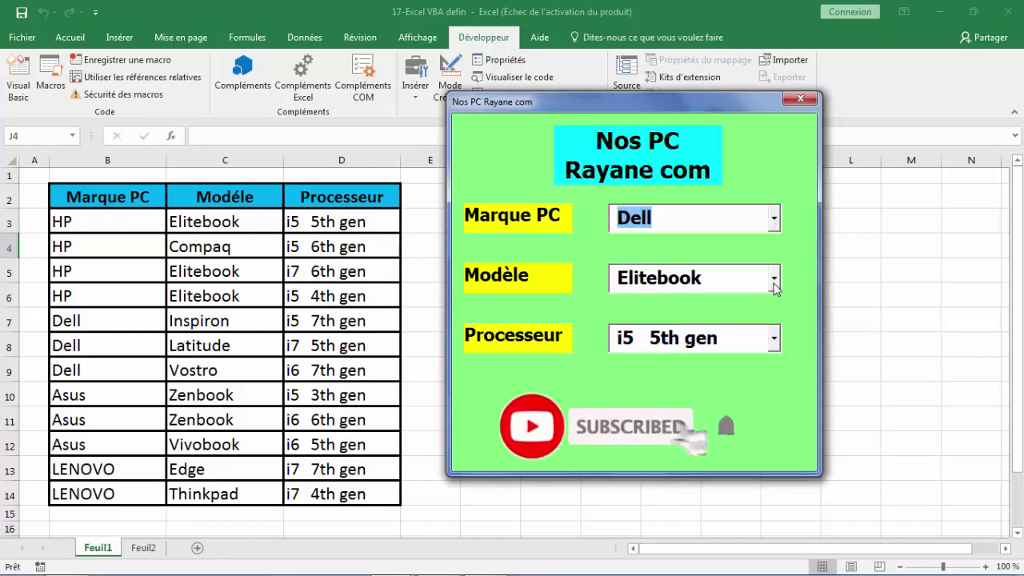
click(773, 279)
click(748, 307)
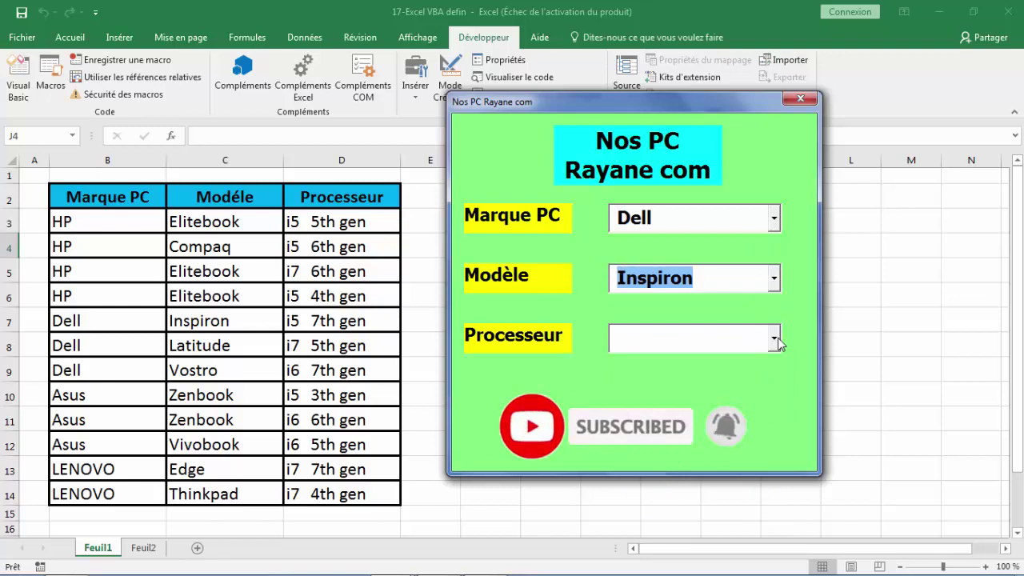
click(774, 338)
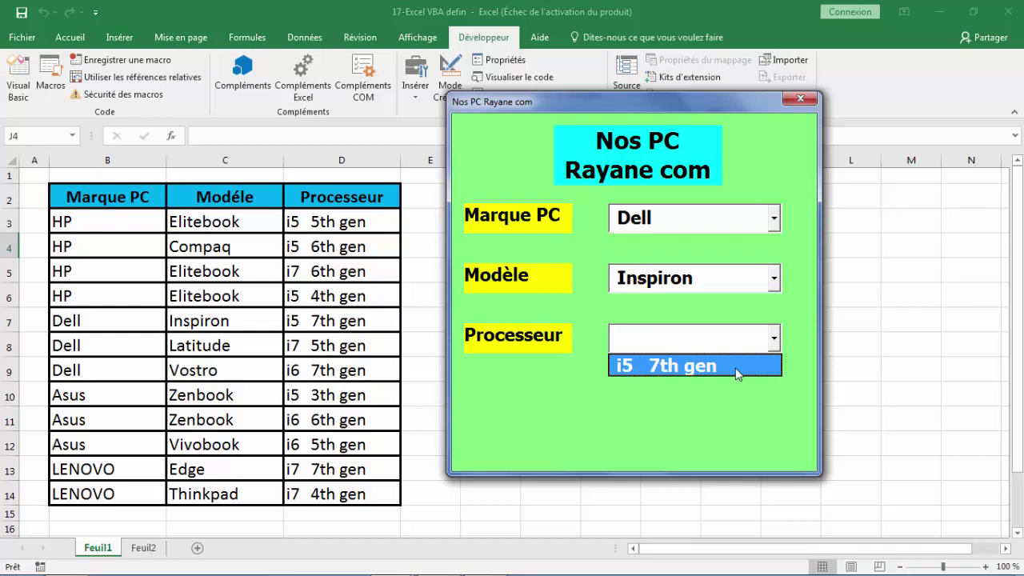
click(730, 379)
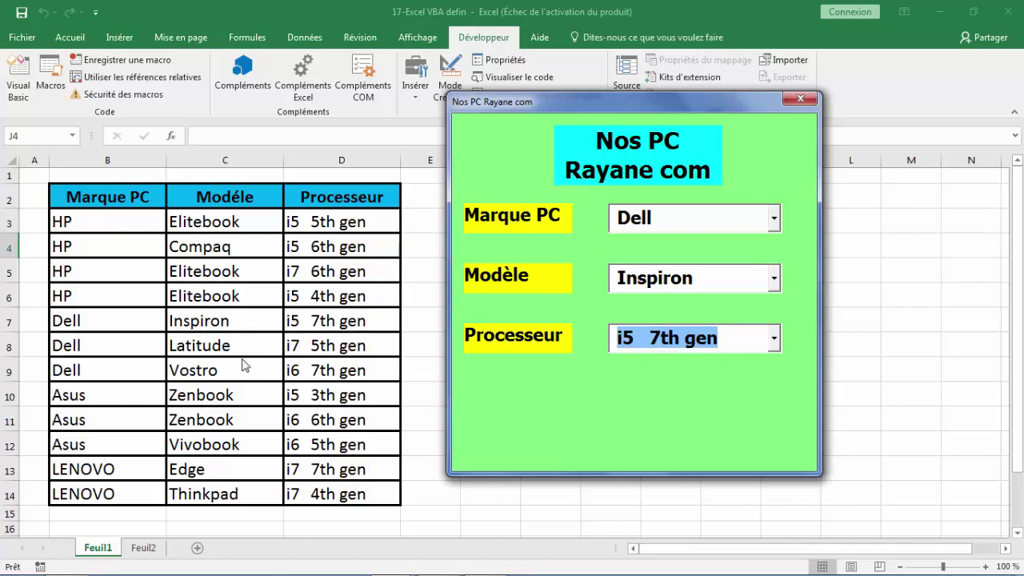
Switch to Asus, Zenbook and i6 6th gen, then close the form.
click(773, 284)
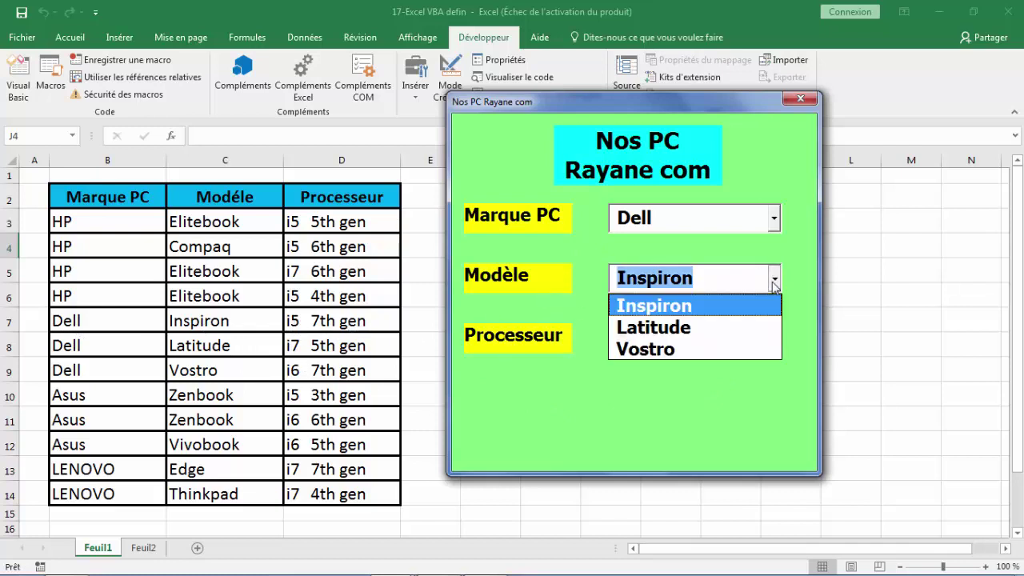
click(774, 219)
click(717, 288)
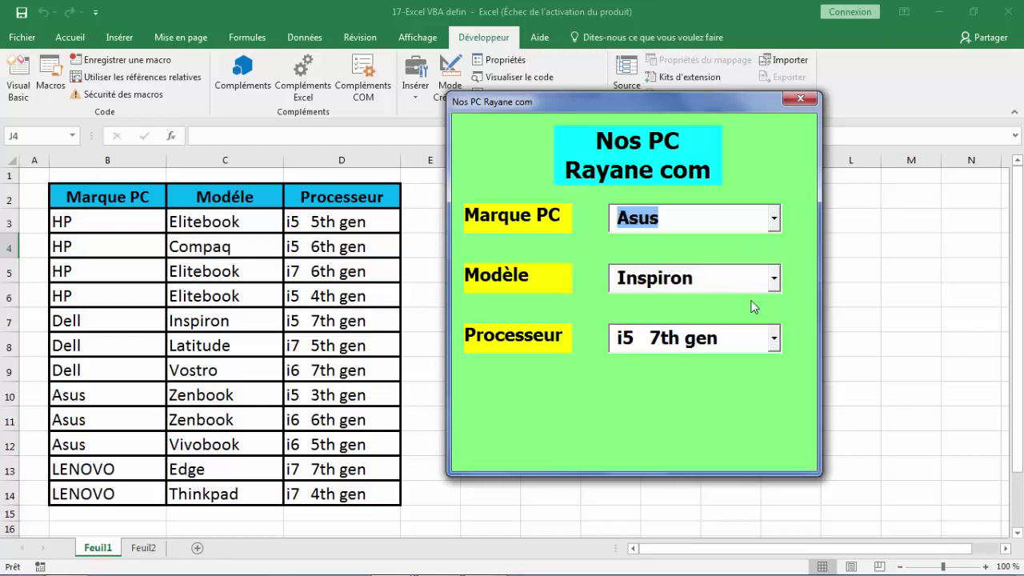
click(774, 282)
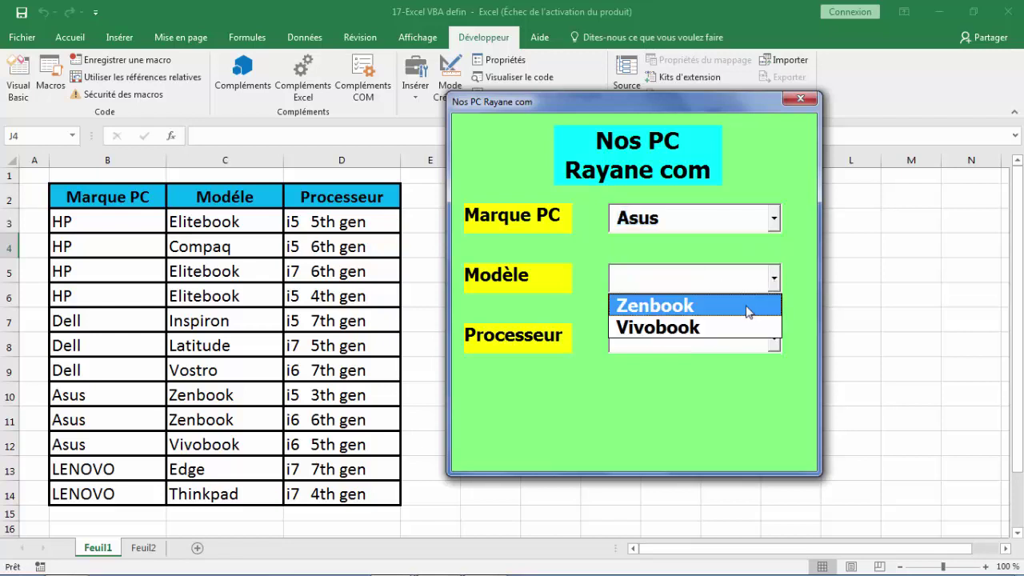
click(749, 306)
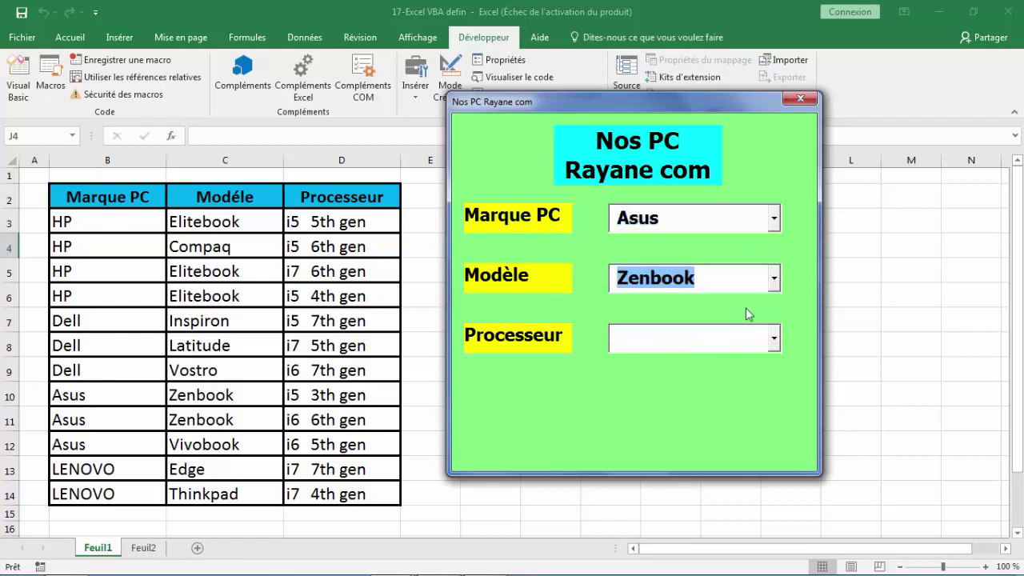
click(774, 342)
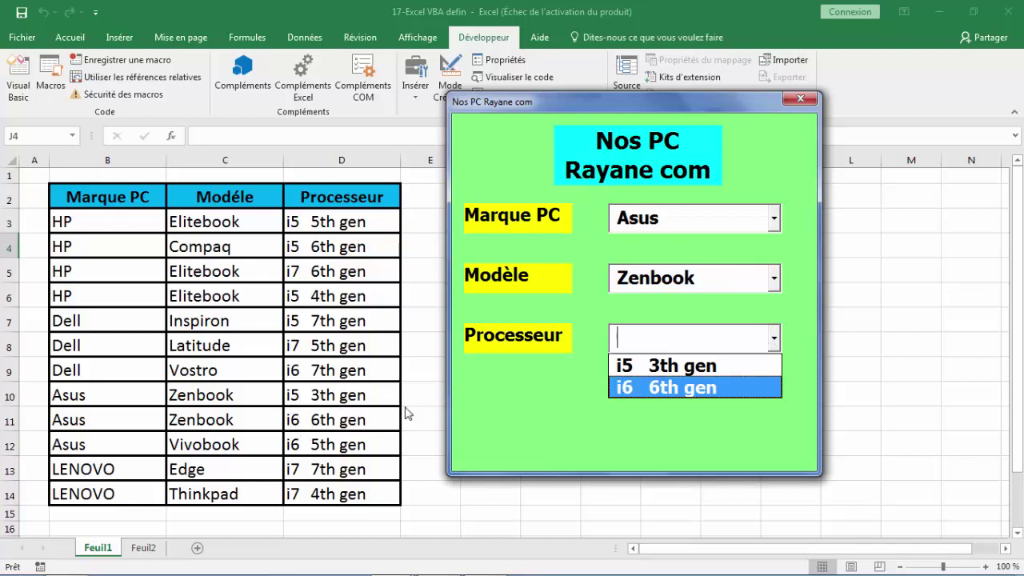
click(665, 389)
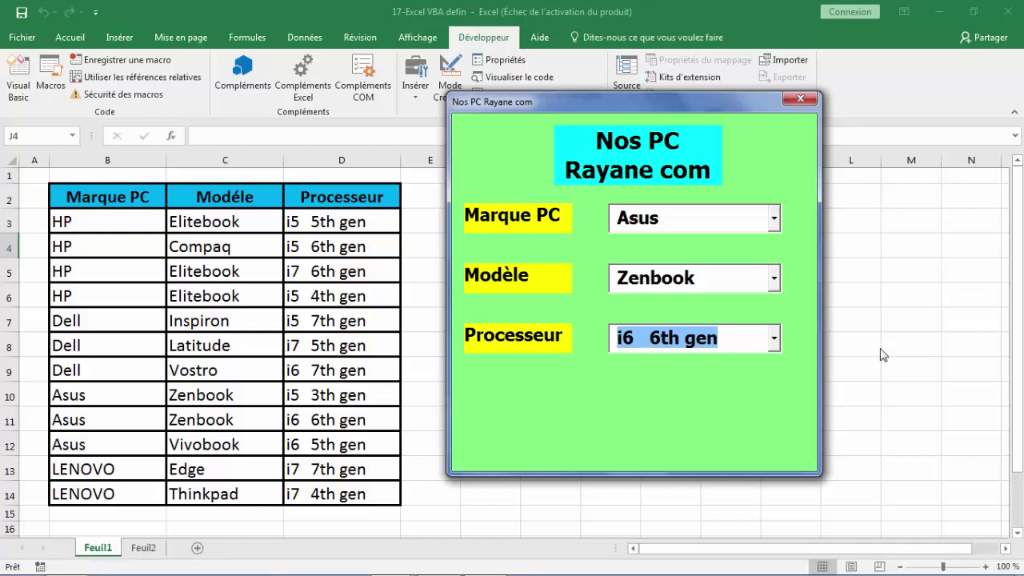
click(801, 101)
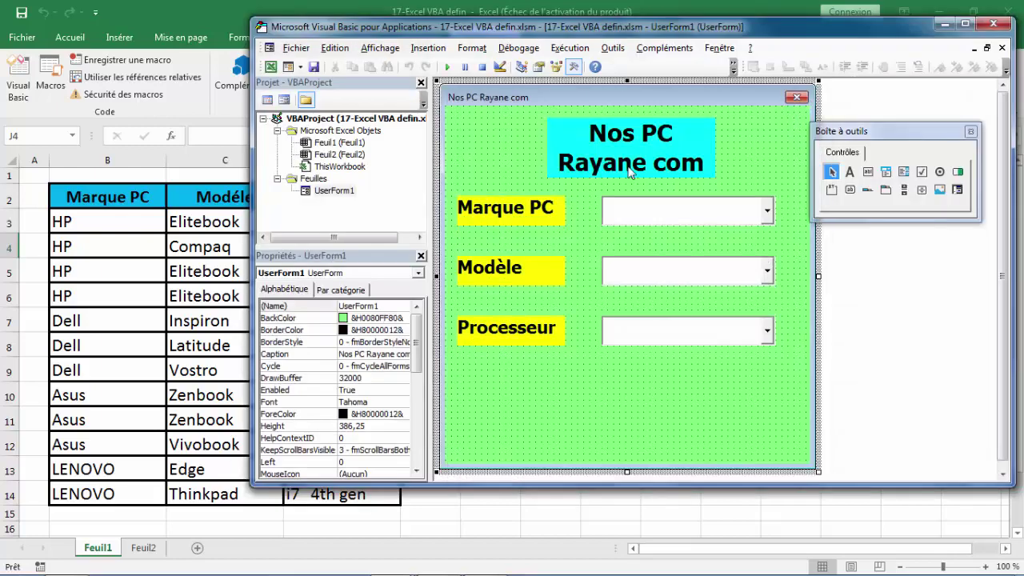
Fill row 15 with Acer, swift and i6 4th gen.
click(124, 516)
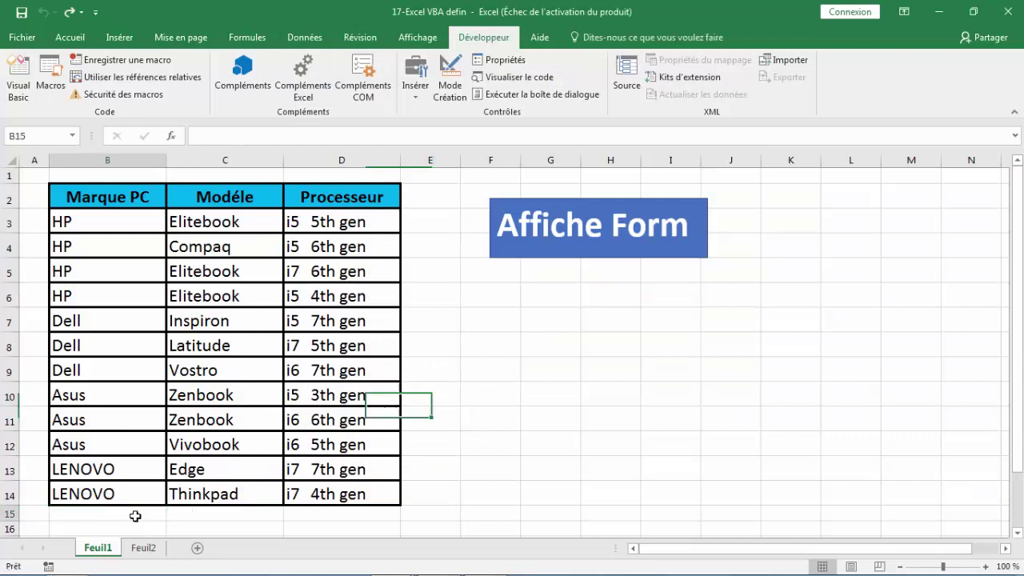
text(Ace)
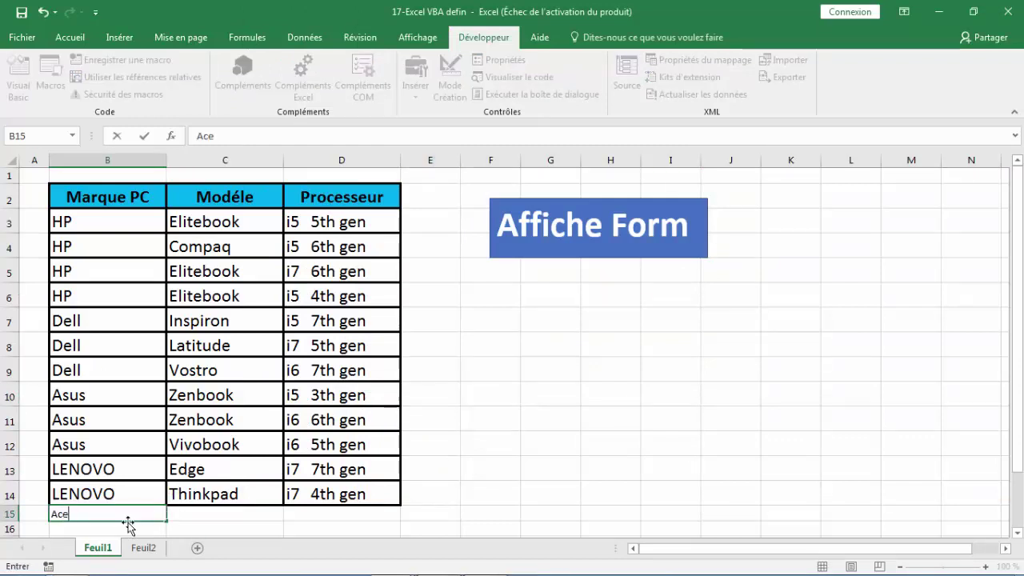
text(r)
click(208, 513)
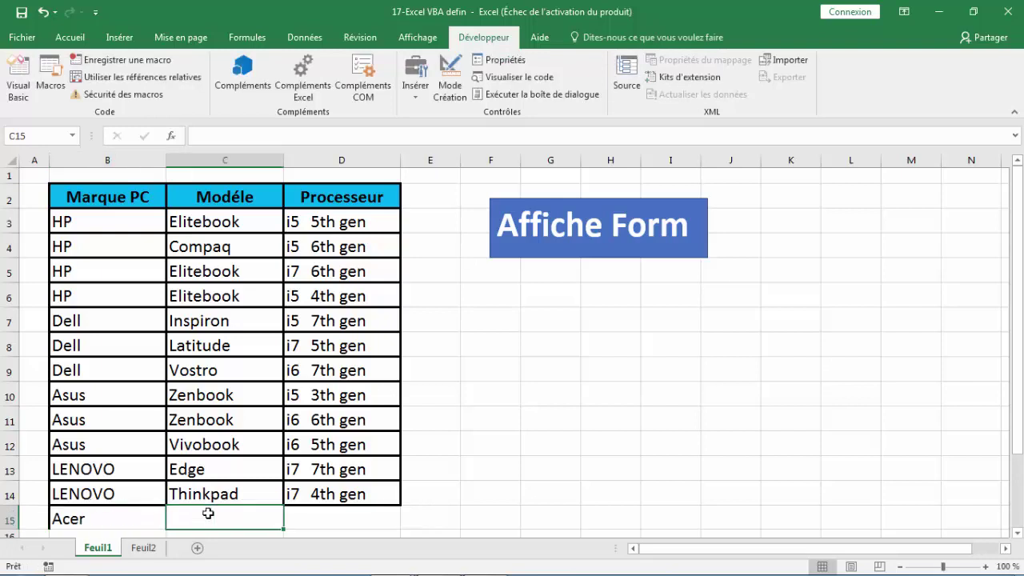
text(swift)
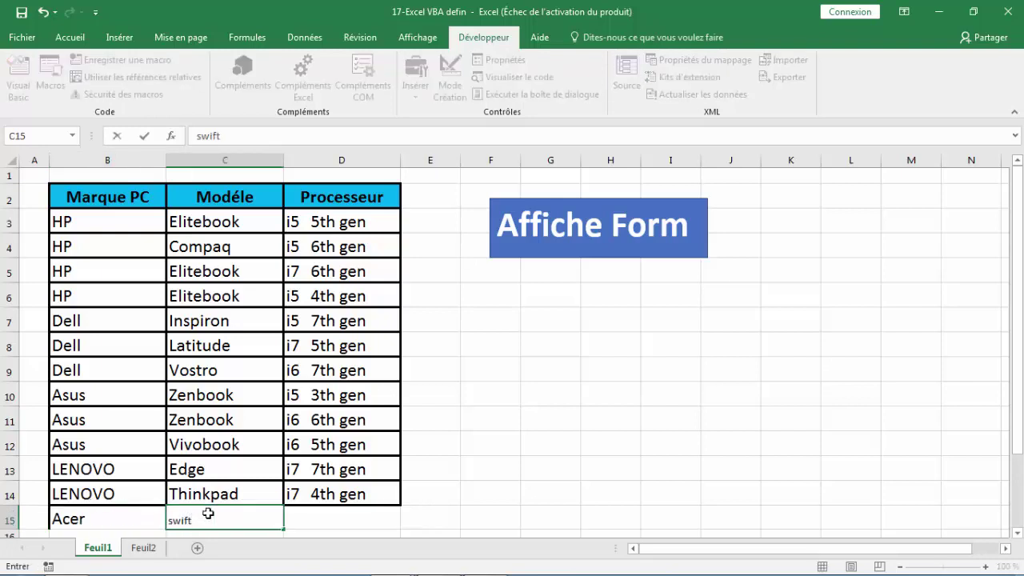
key(Tab)
text(i6  4t)
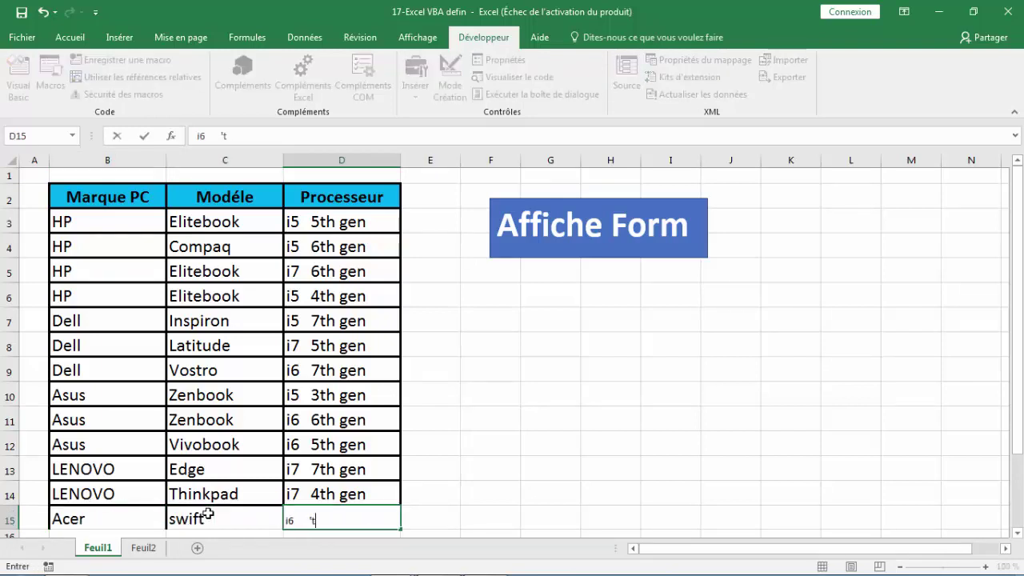
text(h  gen)
key(Return)
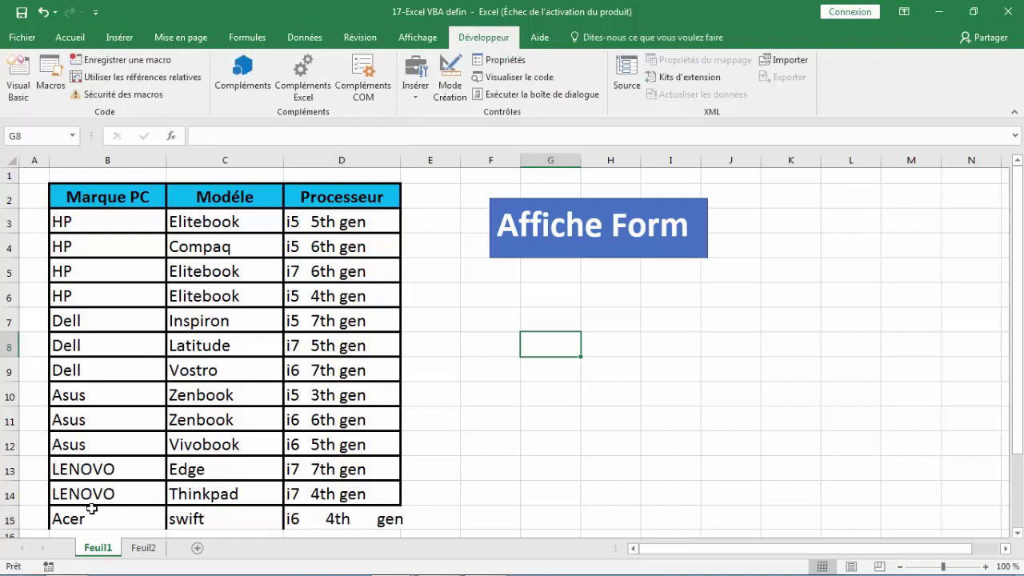
Copy Acer from B15 into Feuil2's cell B6, then return to Feuil1.
click(98, 517)
right_click(99, 517)
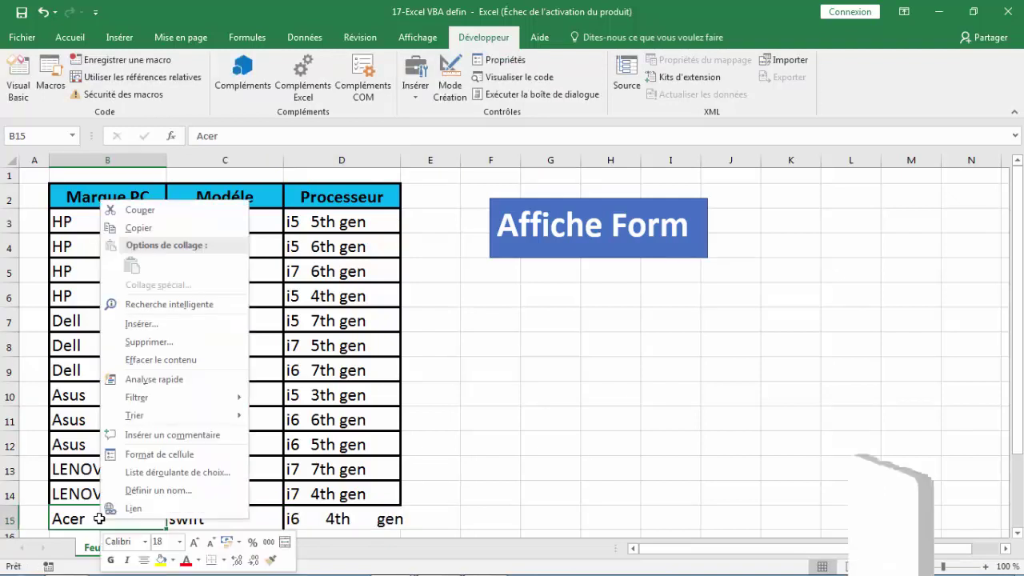
click(141, 229)
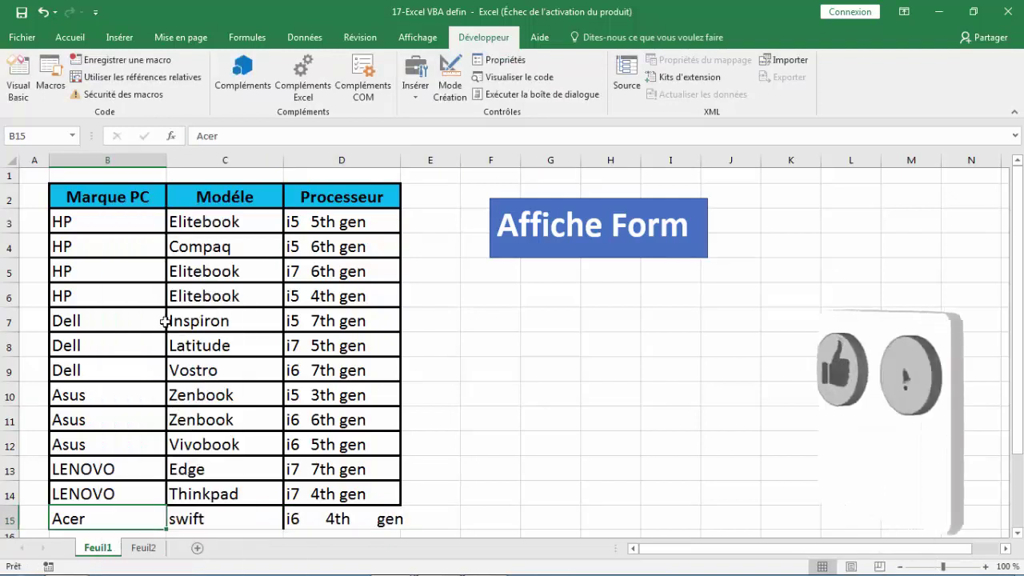
click(142, 549)
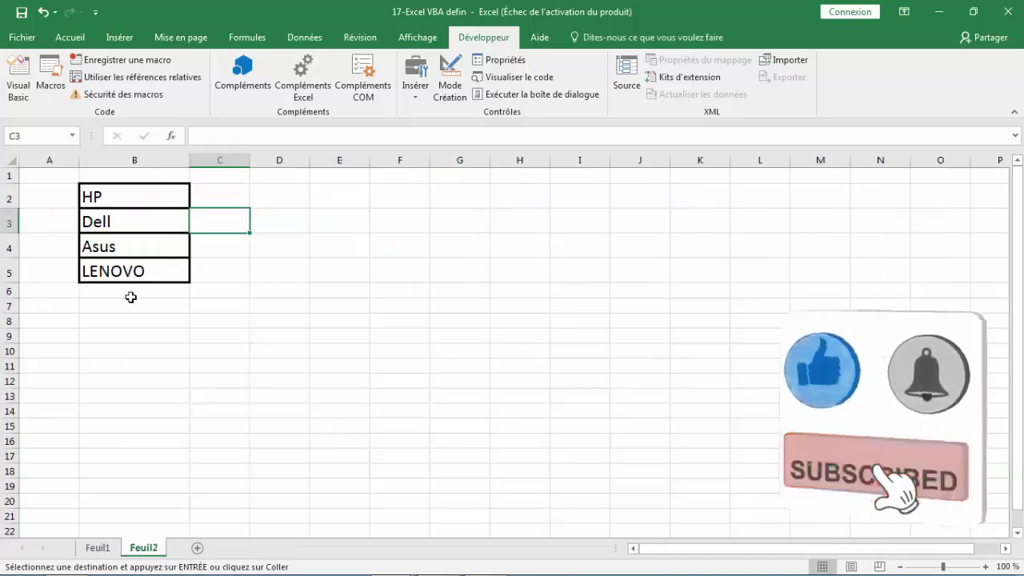
click(130, 293)
right_click(131, 293)
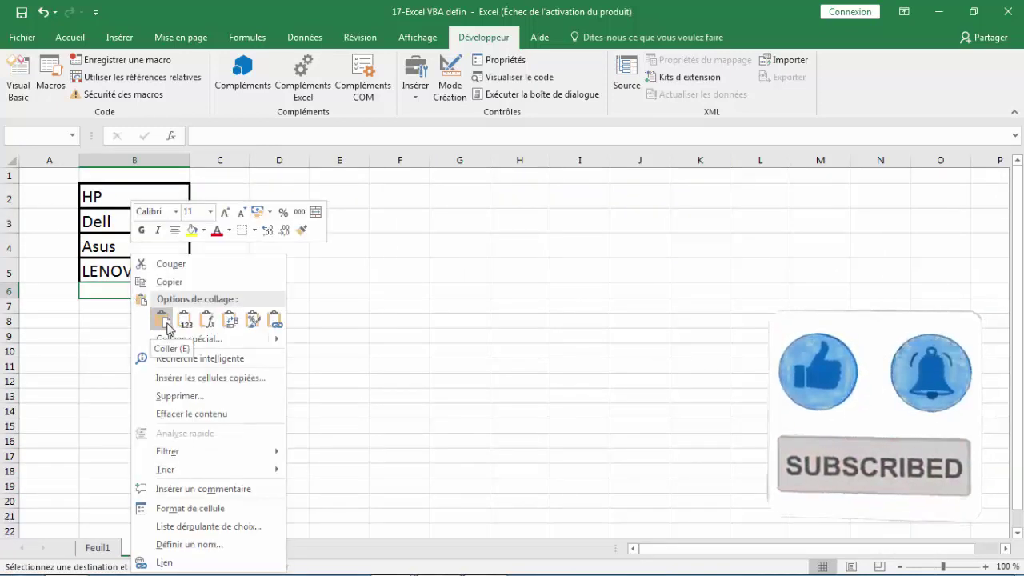
click(161, 319)
click(305, 359)
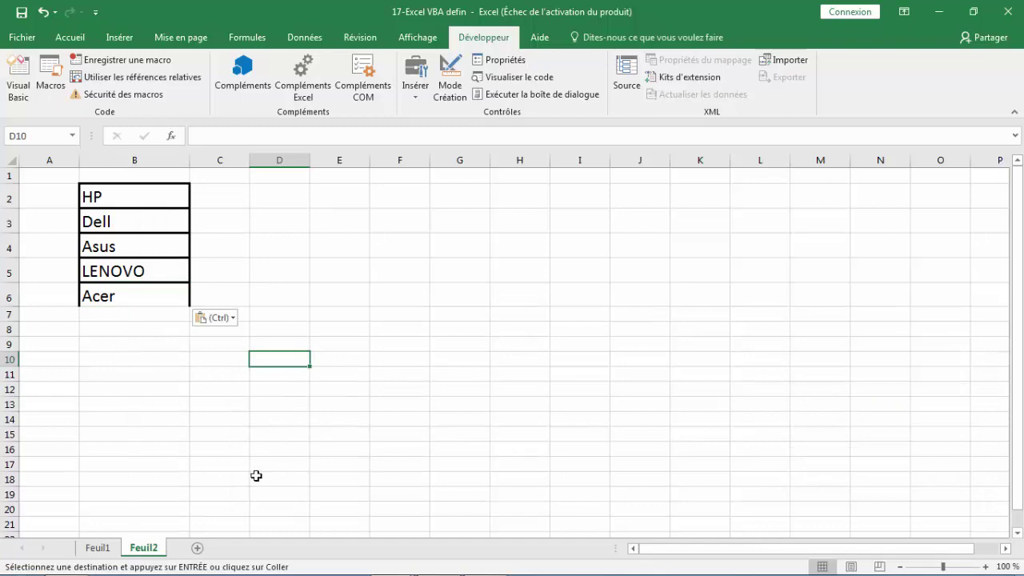
click(99, 548)
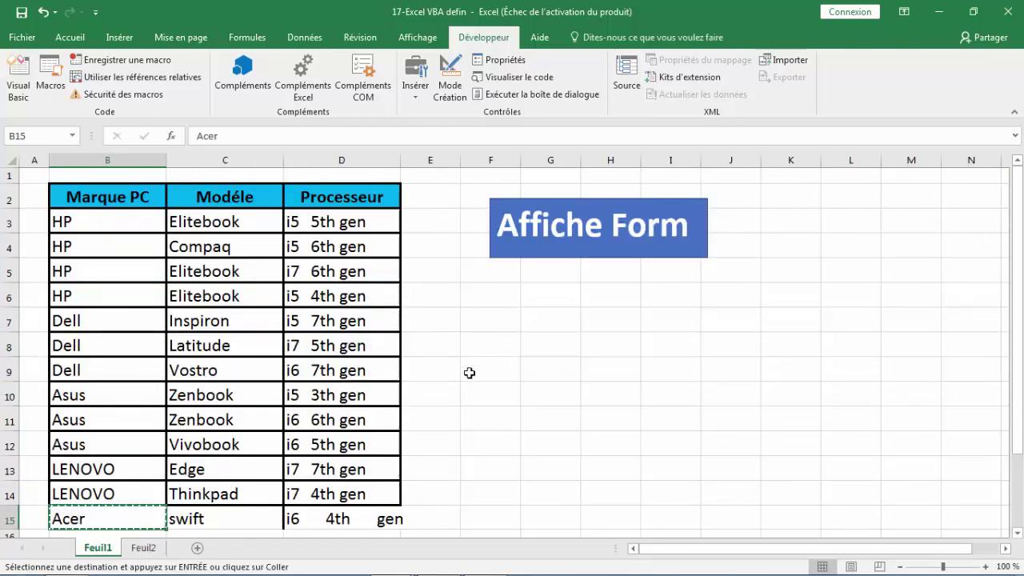
click(617, 245)
click(653, 222)
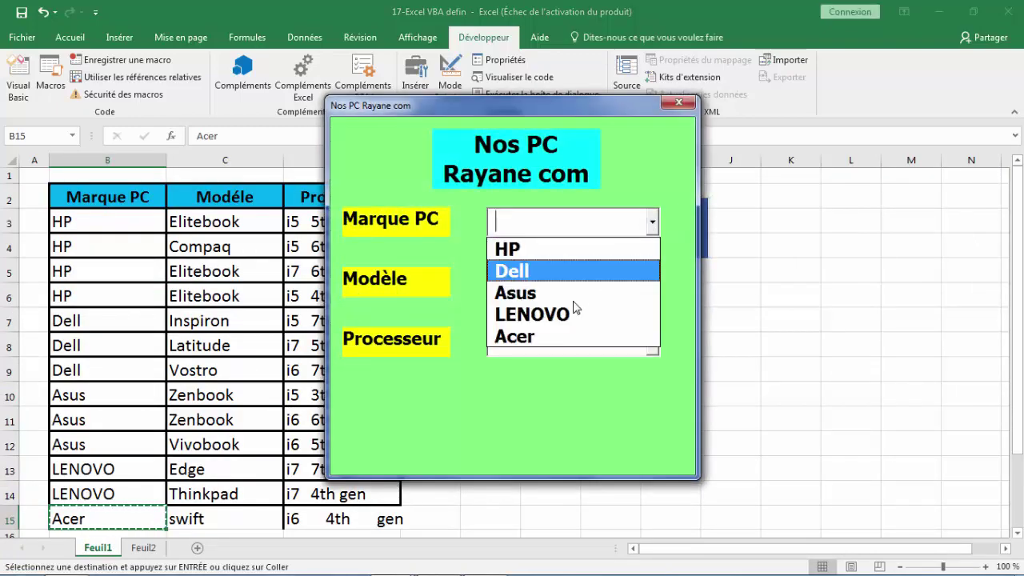
click(532, 337)
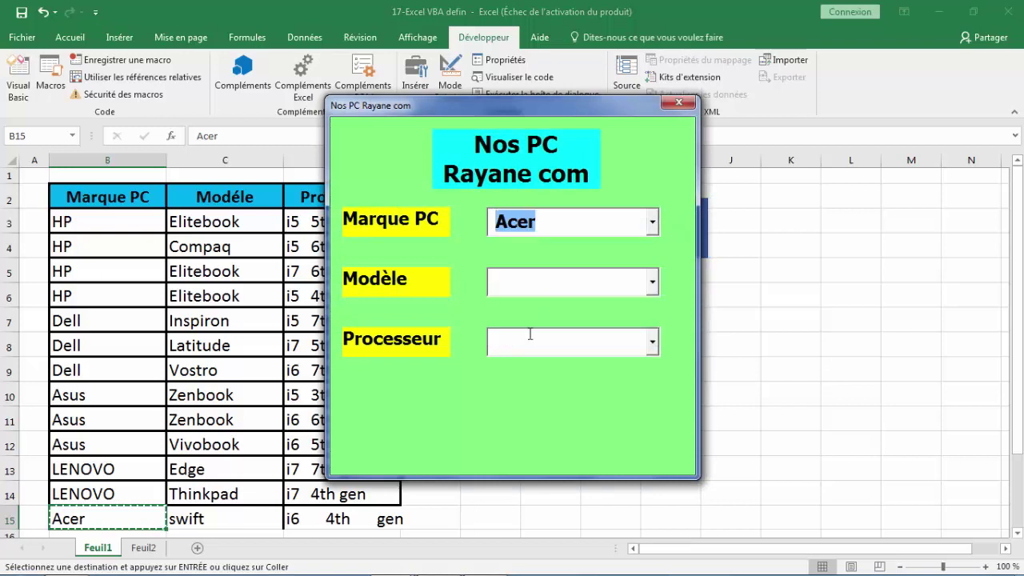
click(653, 282)
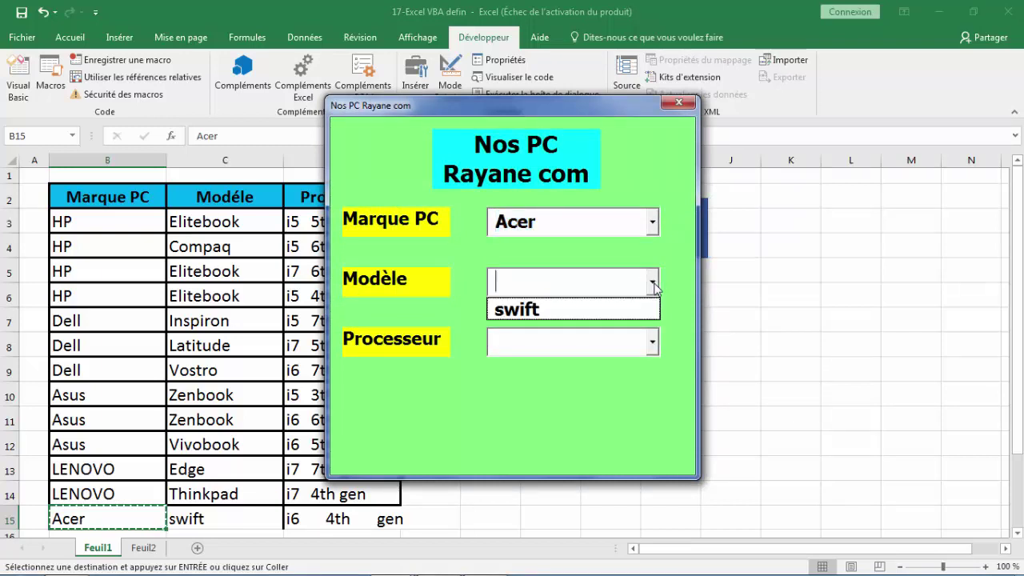
click(592, 312)
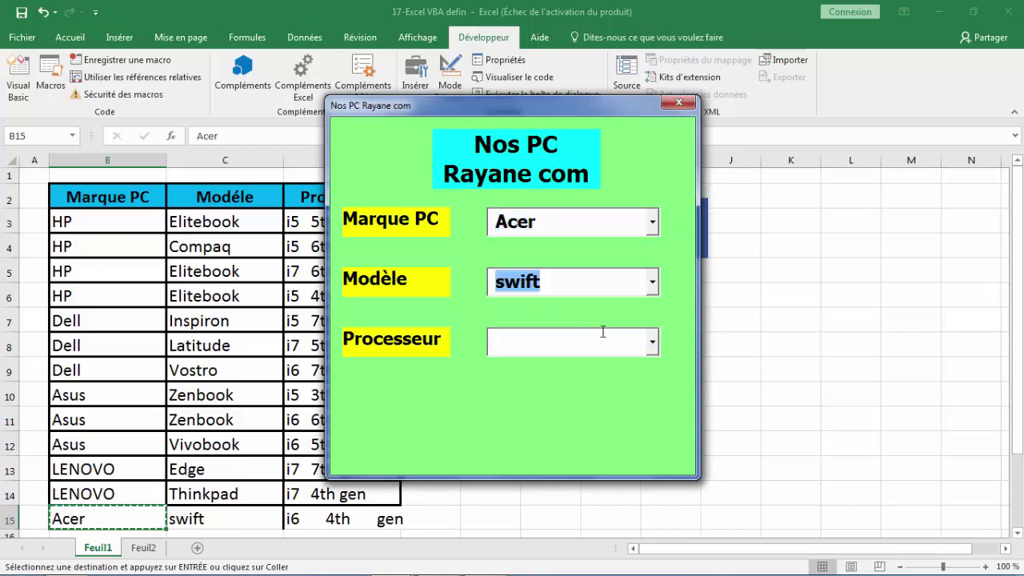
click(653, 342)
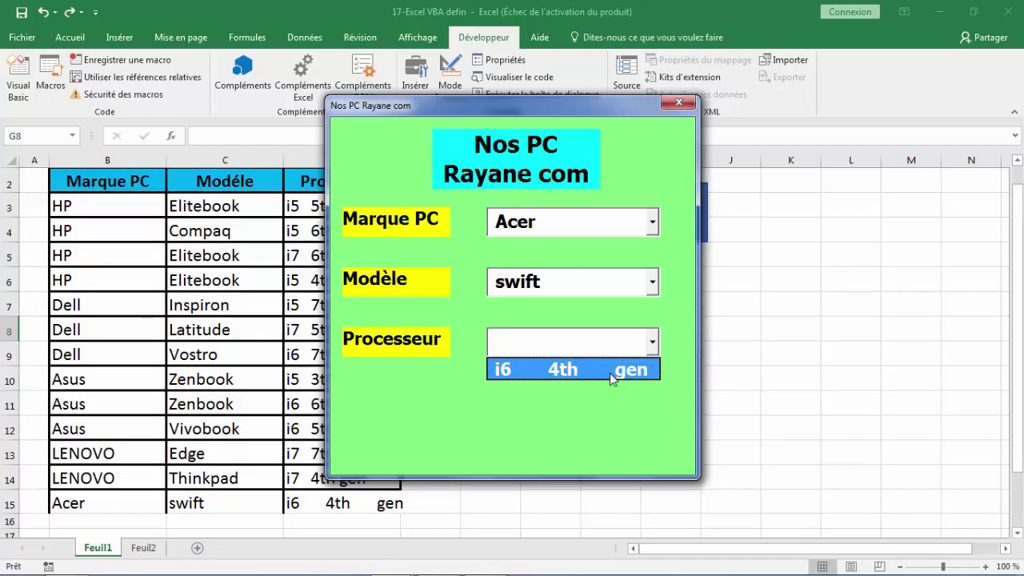
click(610, 373)
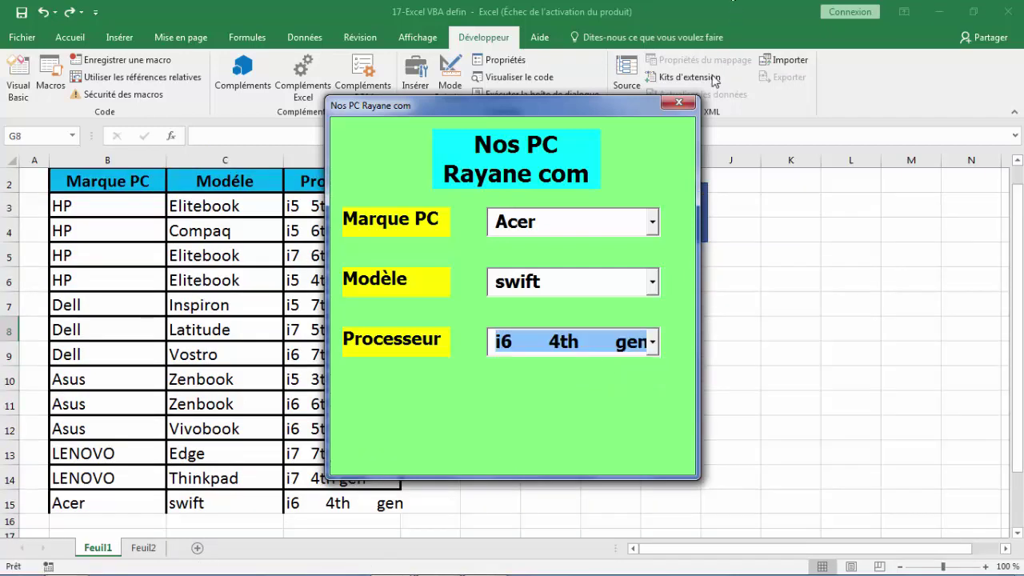
click(679, 104)
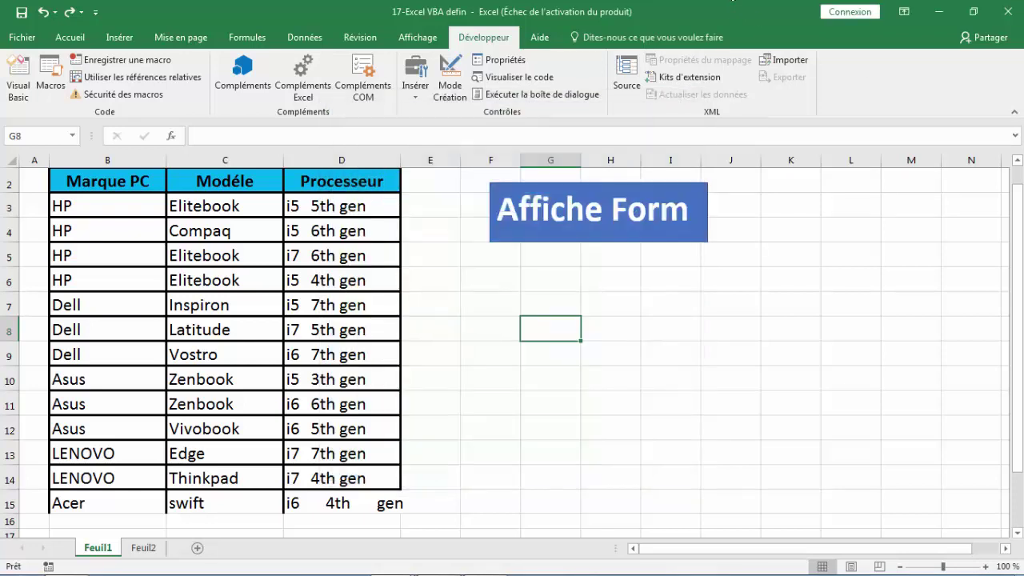
Enter Dell, xps and i6 8th gen in B16:D16, check Feuil2, and return to Feuil1.
click(93, 521)
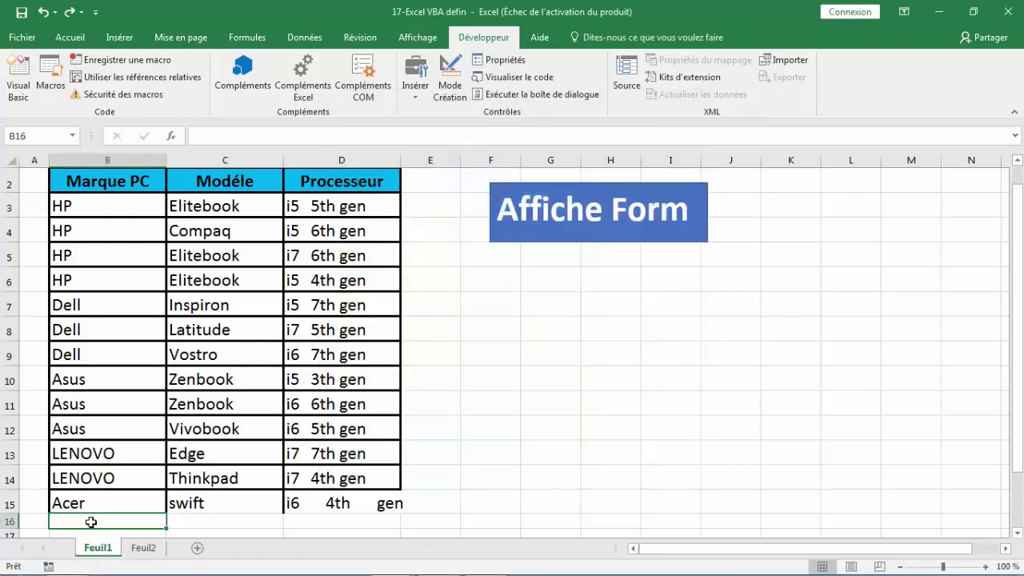
text(Dell)
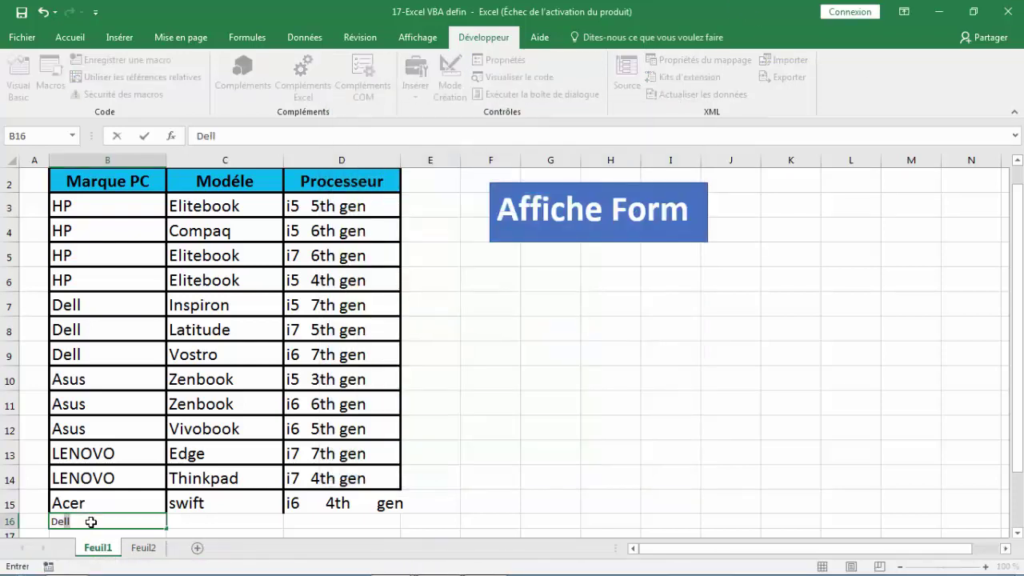
click(204, 523)
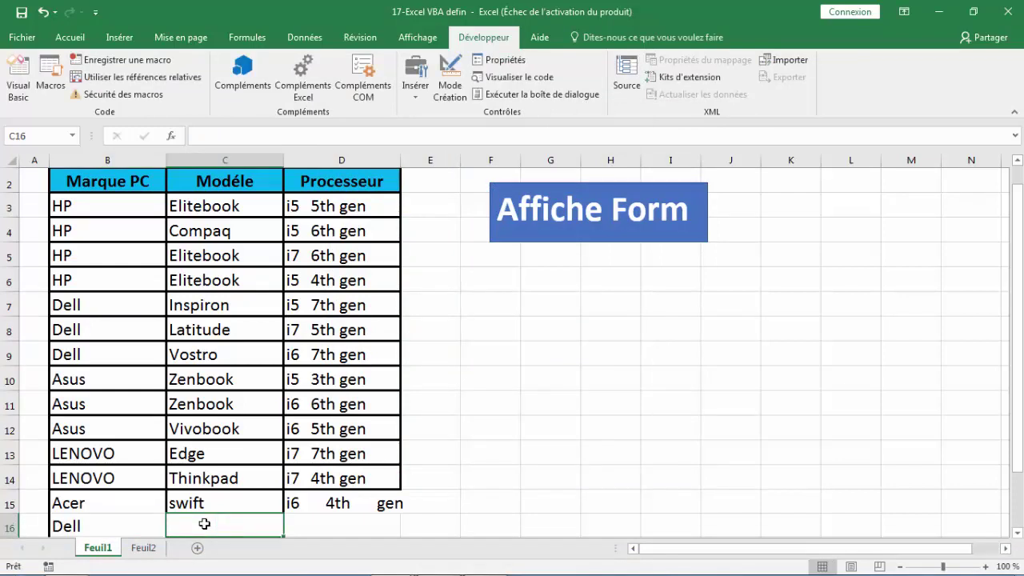
text(xps)
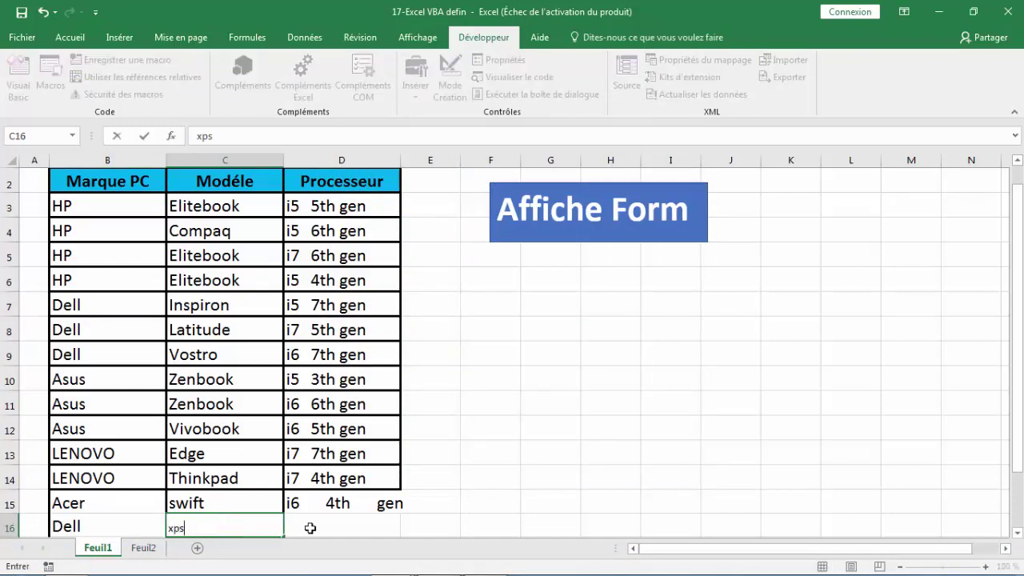
click(309, 527)
text(i)
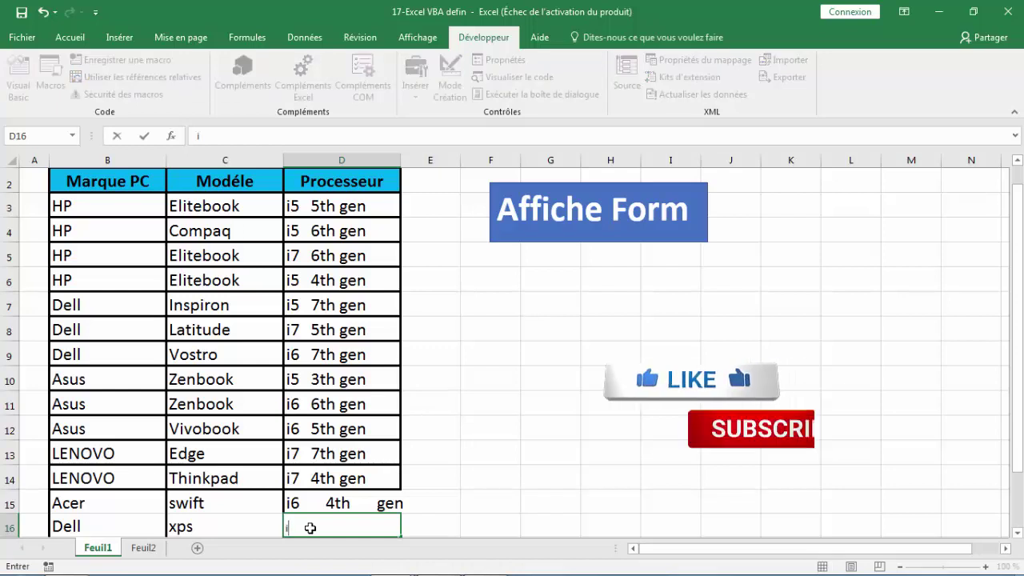
text(6  8th g)
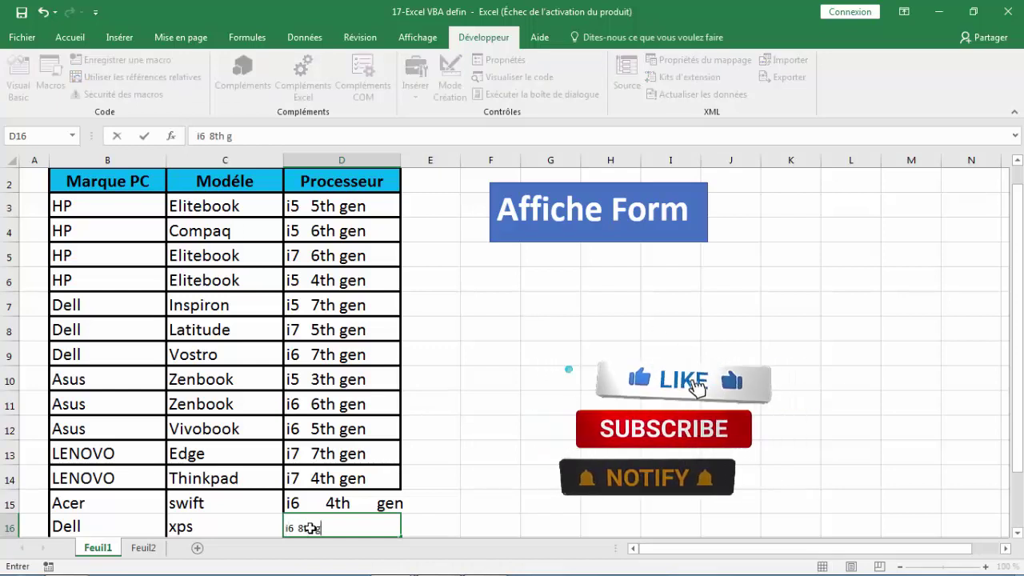
text(en)
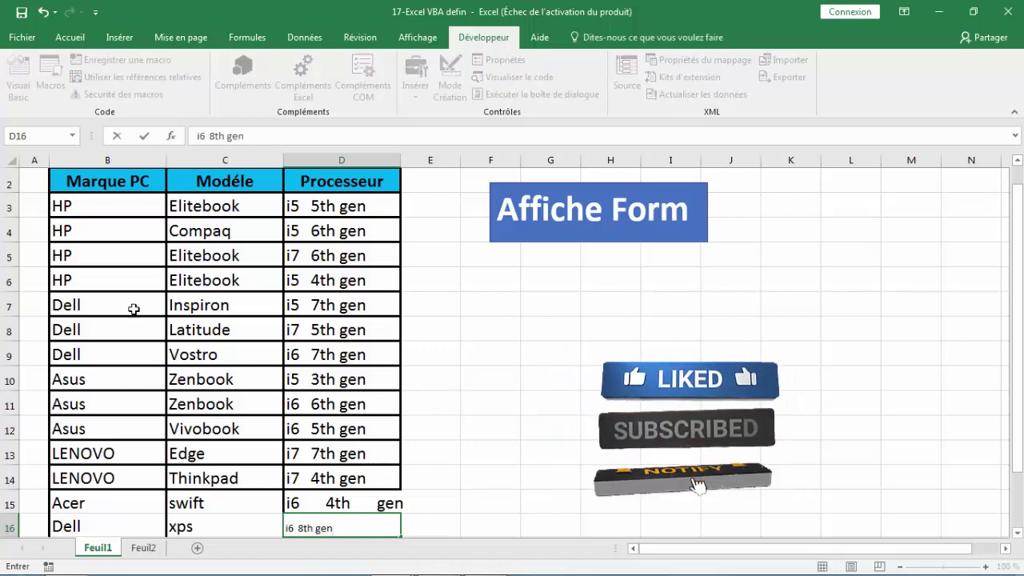
click(136, 550)
click(136, 550)
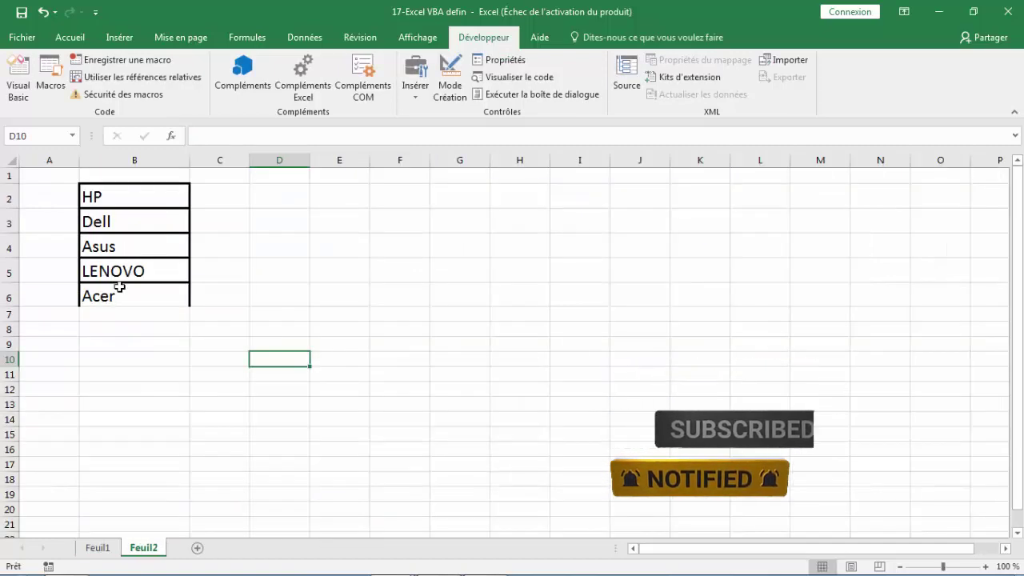
click(103, 550)
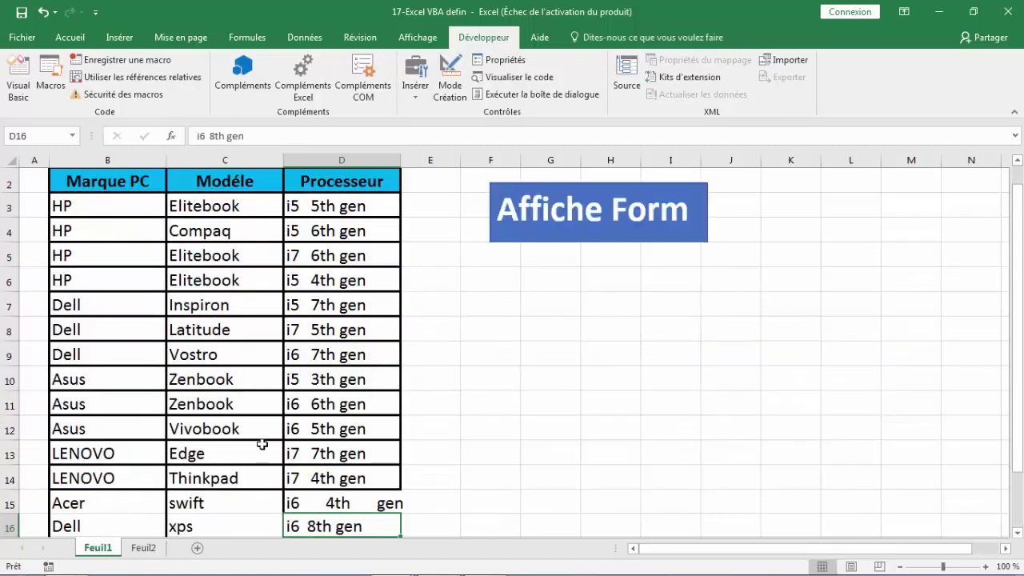
Open the form via Affiche Form and select Dell, xps and i6 8th gen.
click(604, 233)
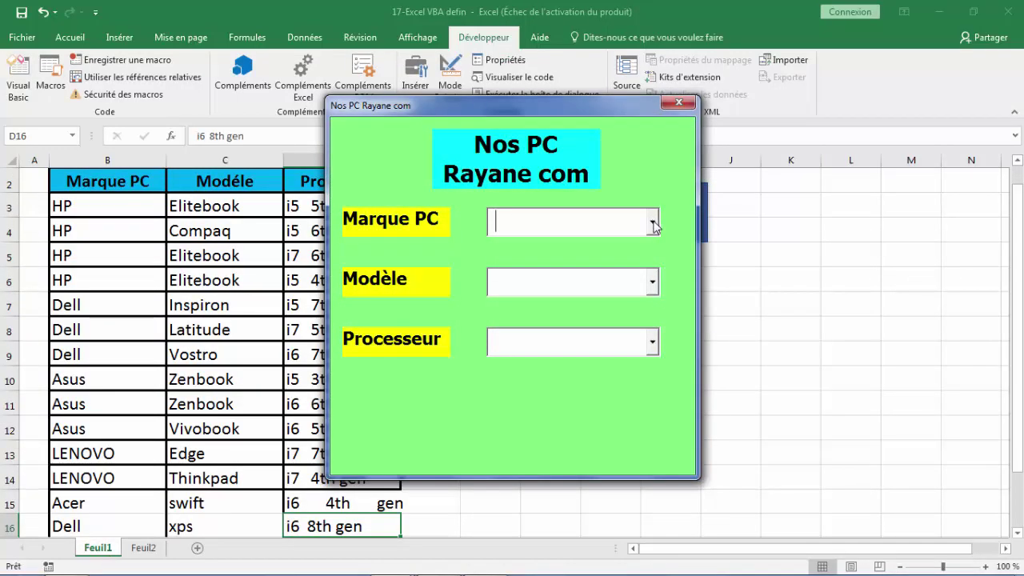
click(652, 223)
click(538, 273)
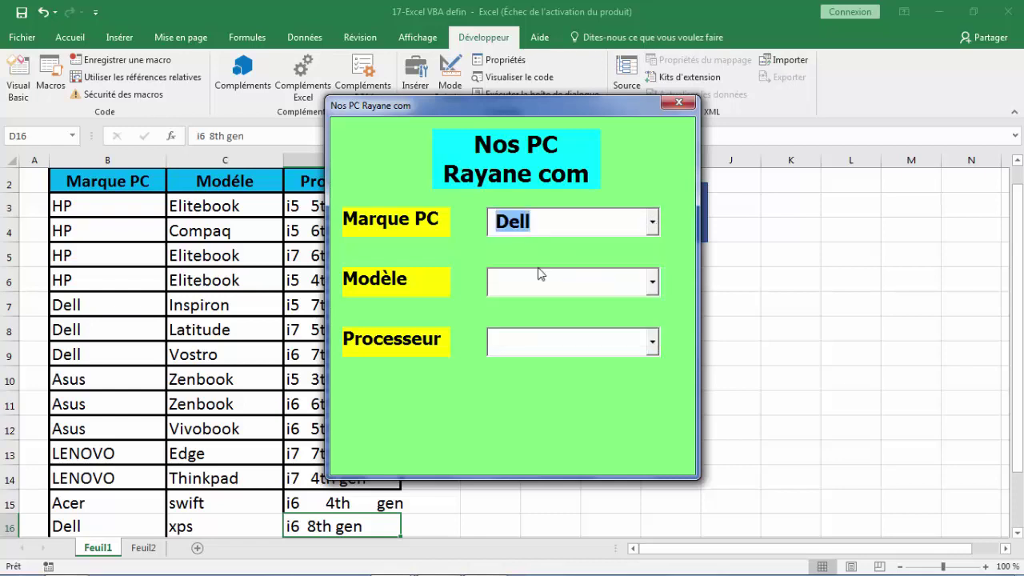
click(653, 282)
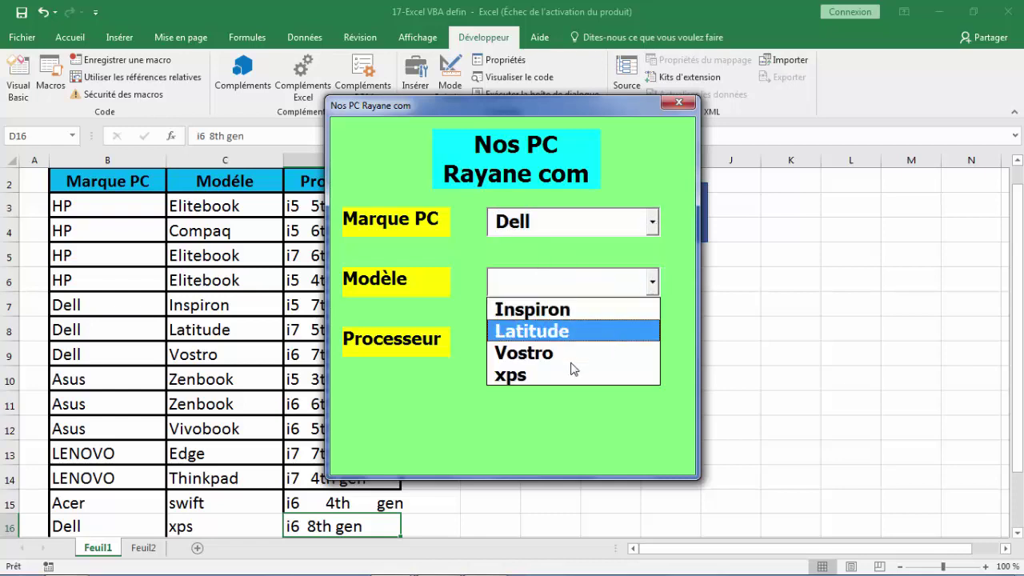
click(528, 381)
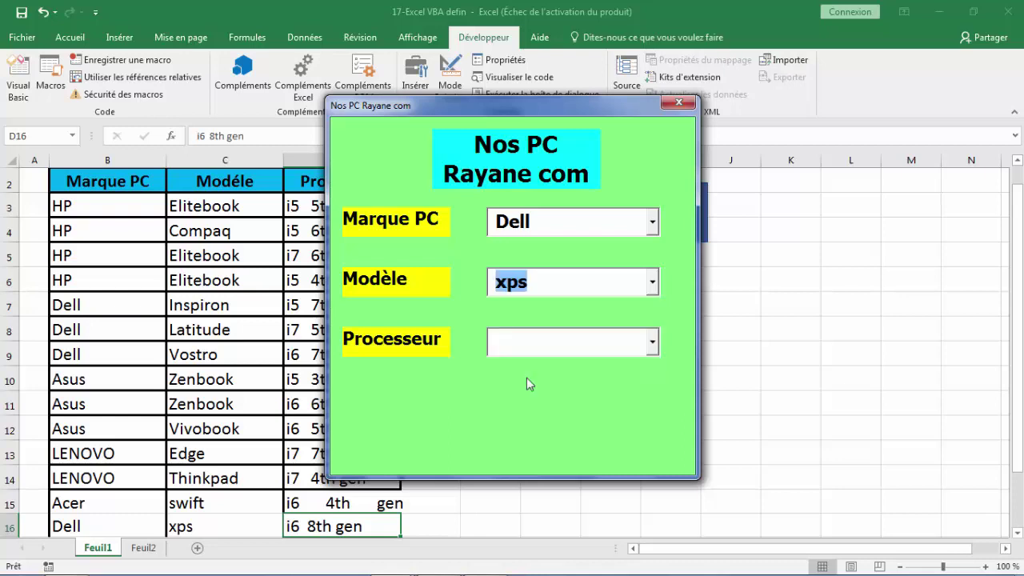
click(653, 346)
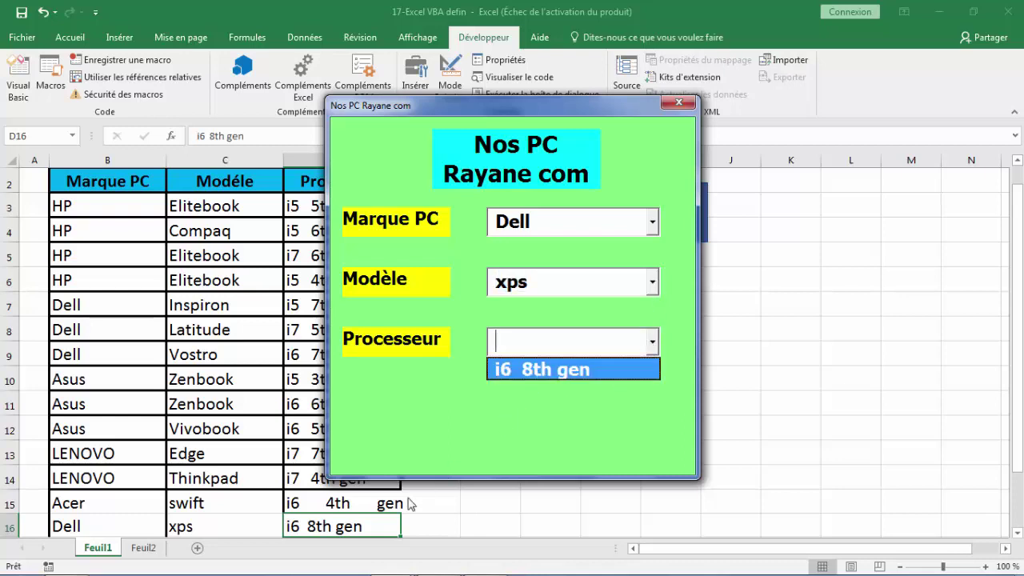
click(575, 372)
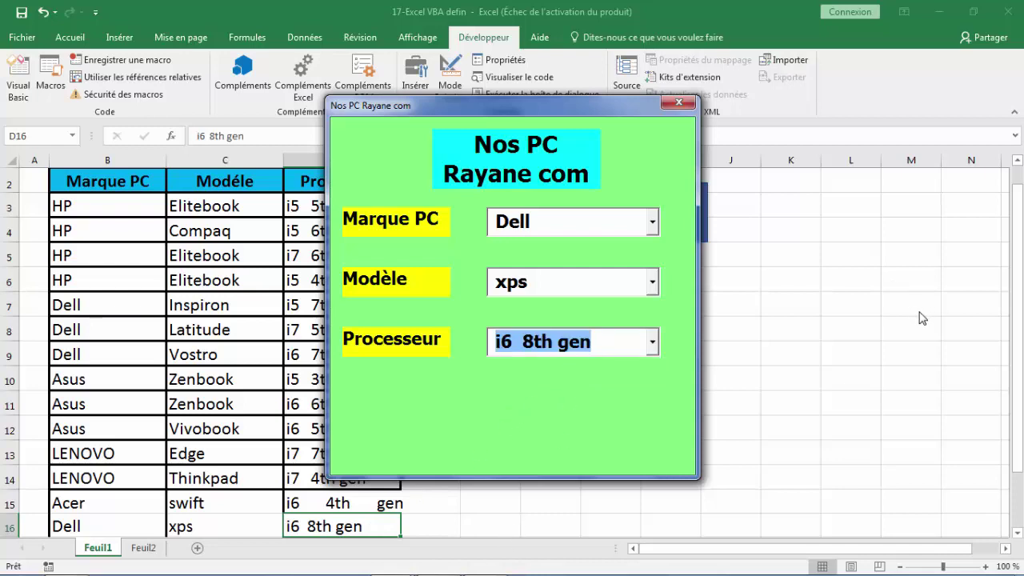